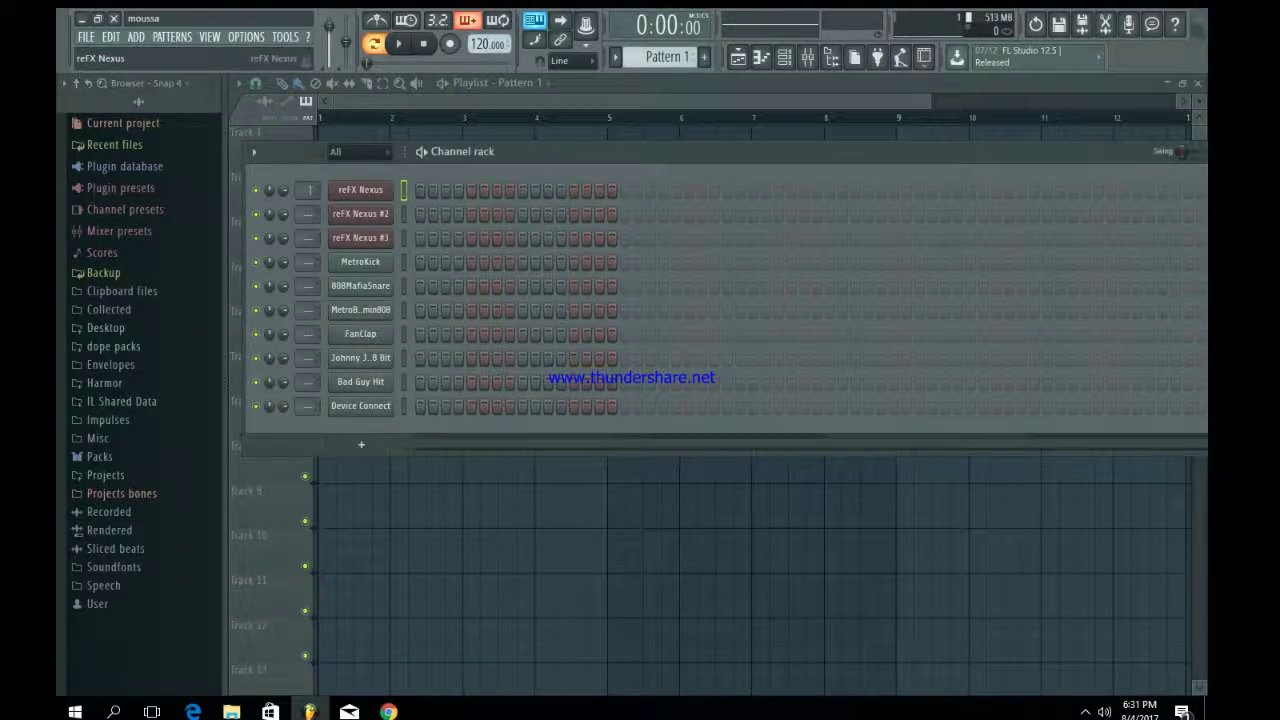
- Adjust the amp release of PD Ambient Pad 6 in the first reFX Nexus channel and audition a note
click(360, 190)
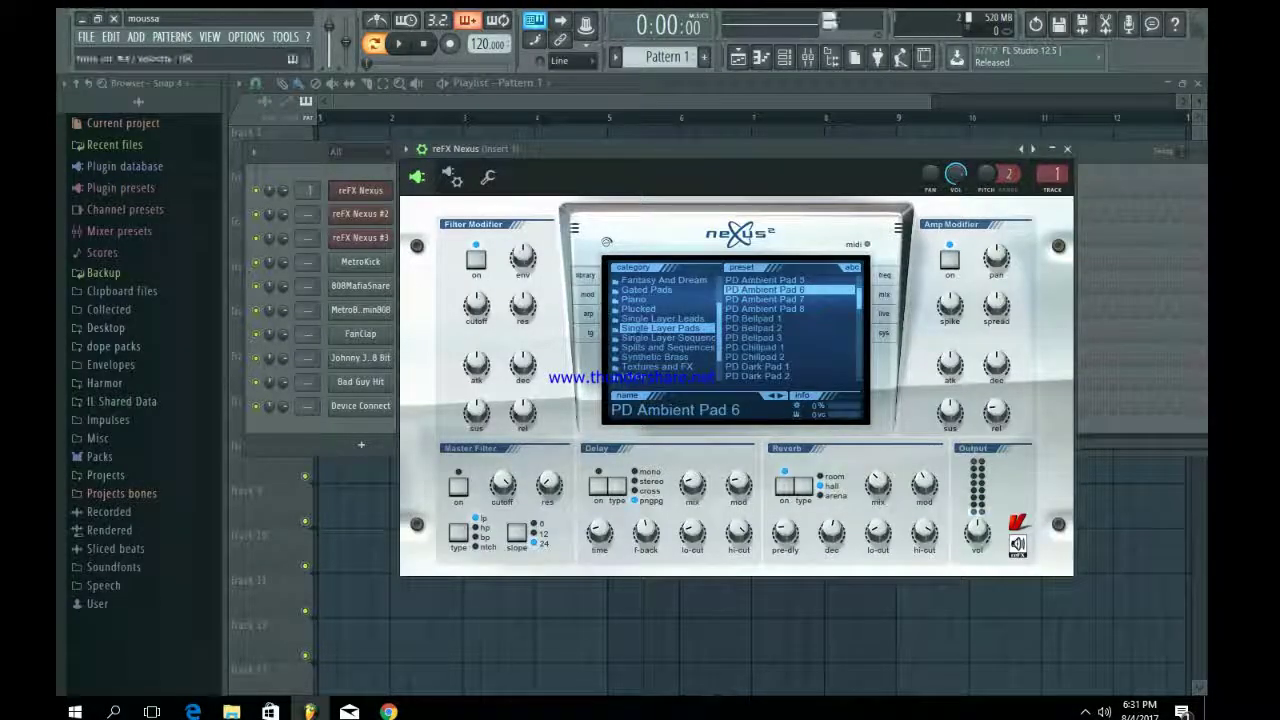
drag(996, 412, 996, 409)
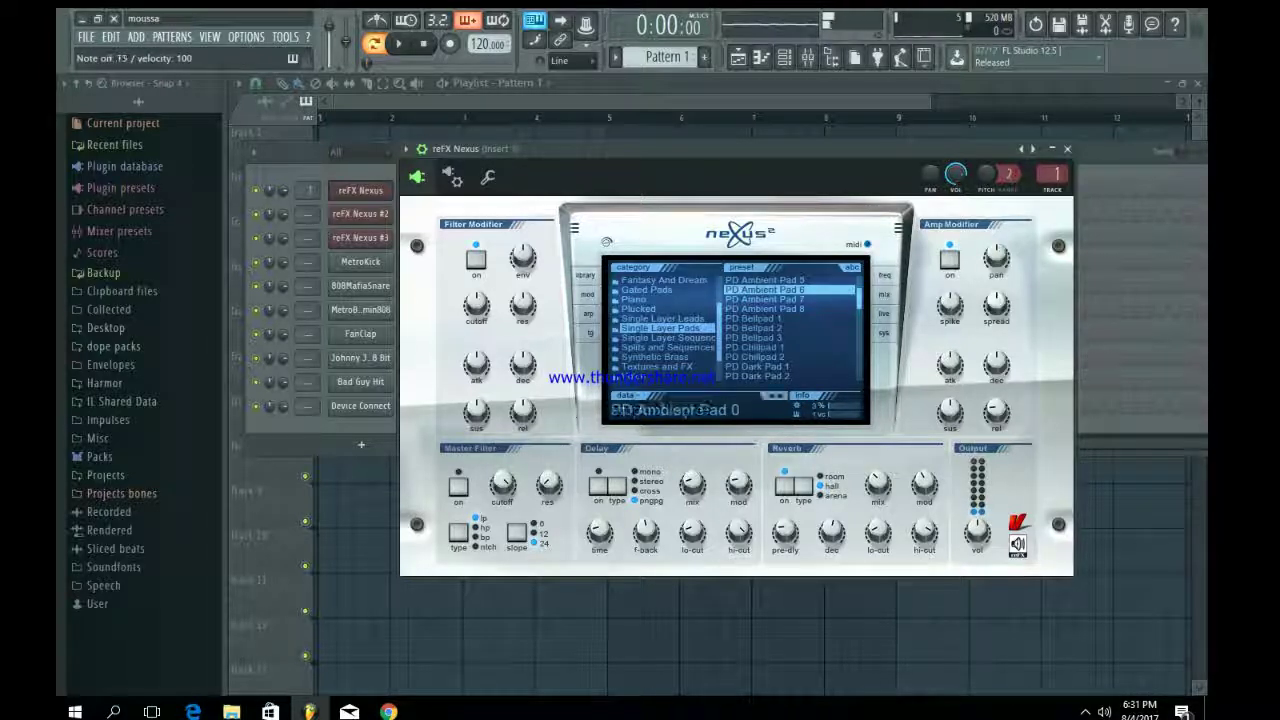
key(x)
click(1067, 148)
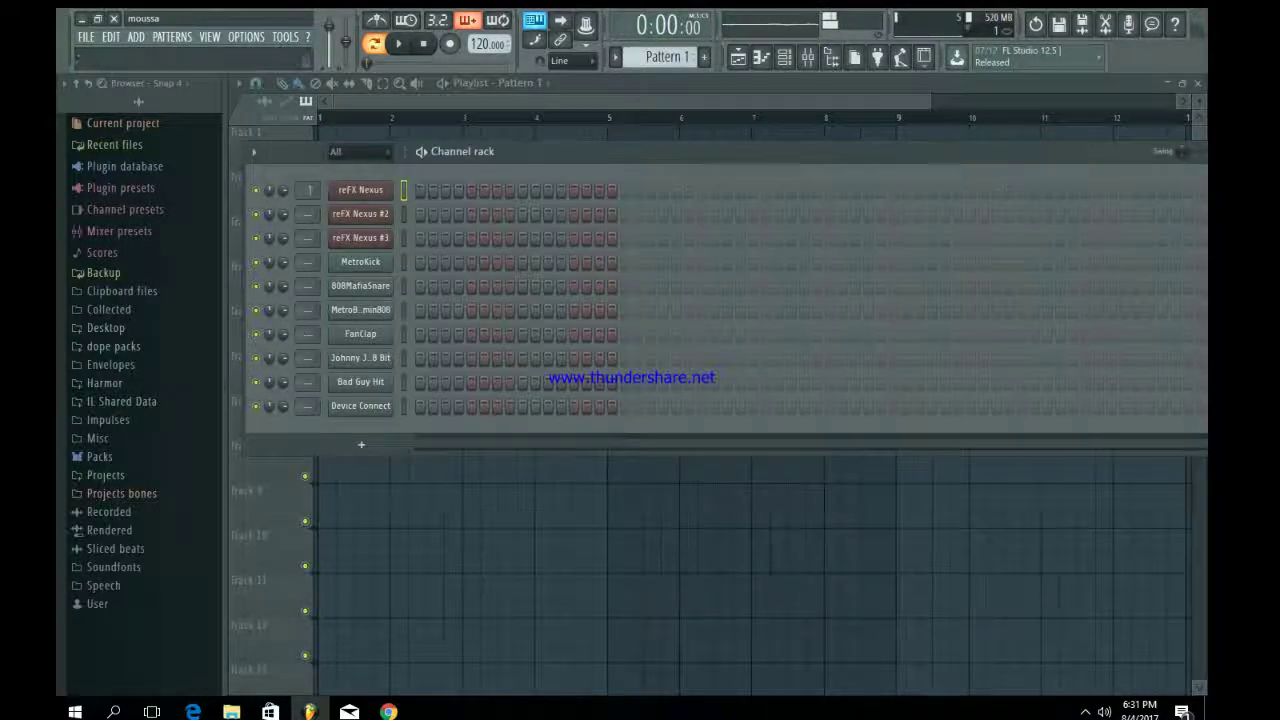
- Bring up the piano roll for the first reFX Nexus channel
right_click(361, 190)
click(428, 190)
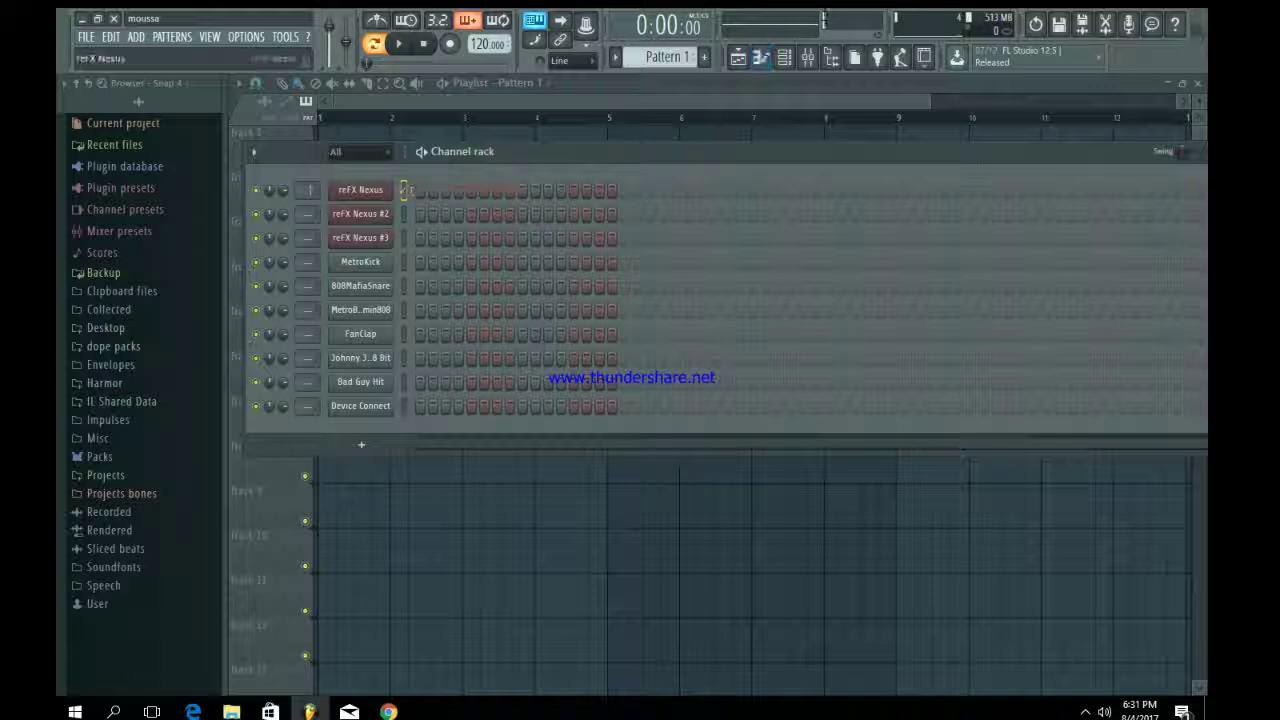
right_click(404, 190)
click(428, 190)
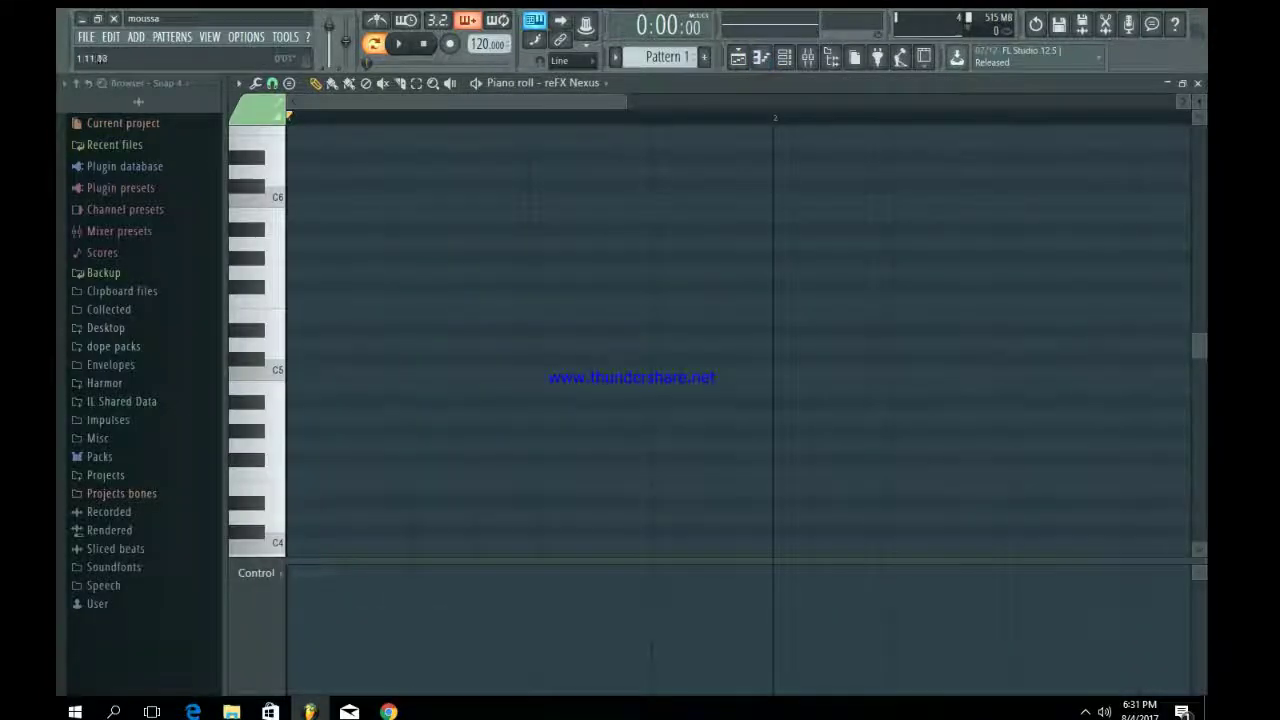
- Draw a one-bar melody of eight equal notes, A4, F4, E4, D4, E4, C4, B3, C4, and play it back
drag(625, 102, 1176, 102)
scroll(545, 411, down, 3)
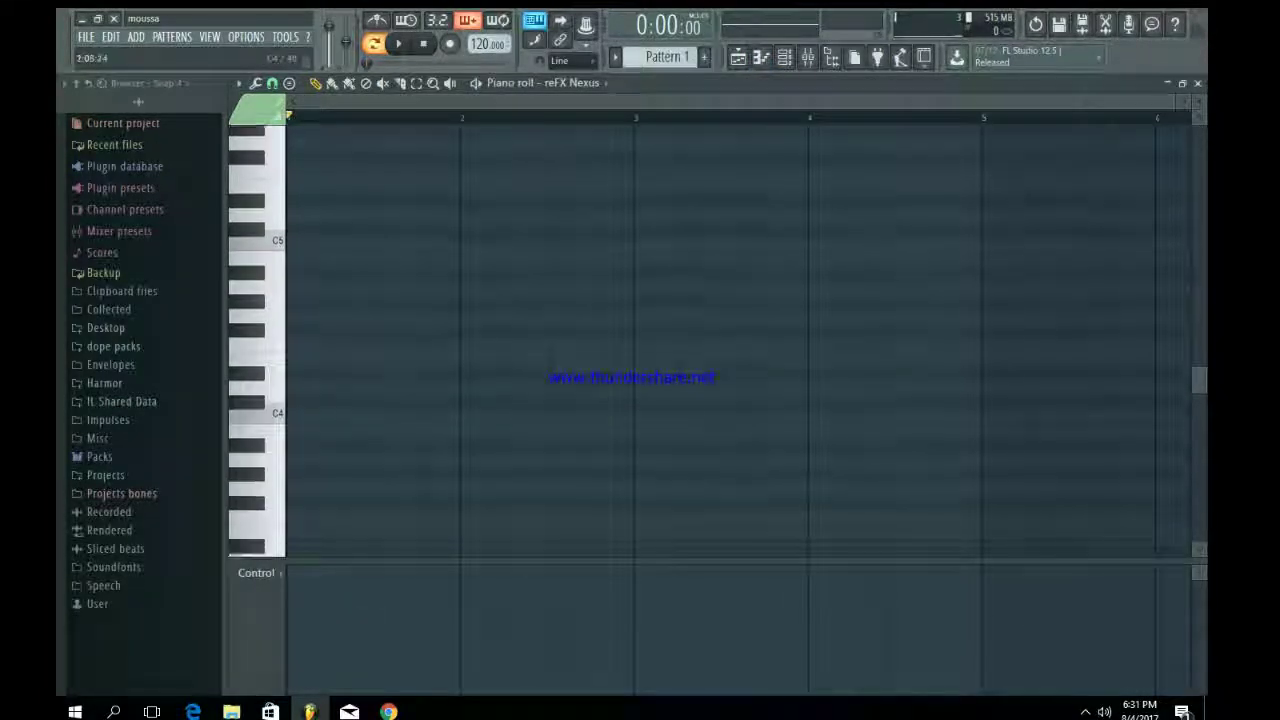
click(296, 301)
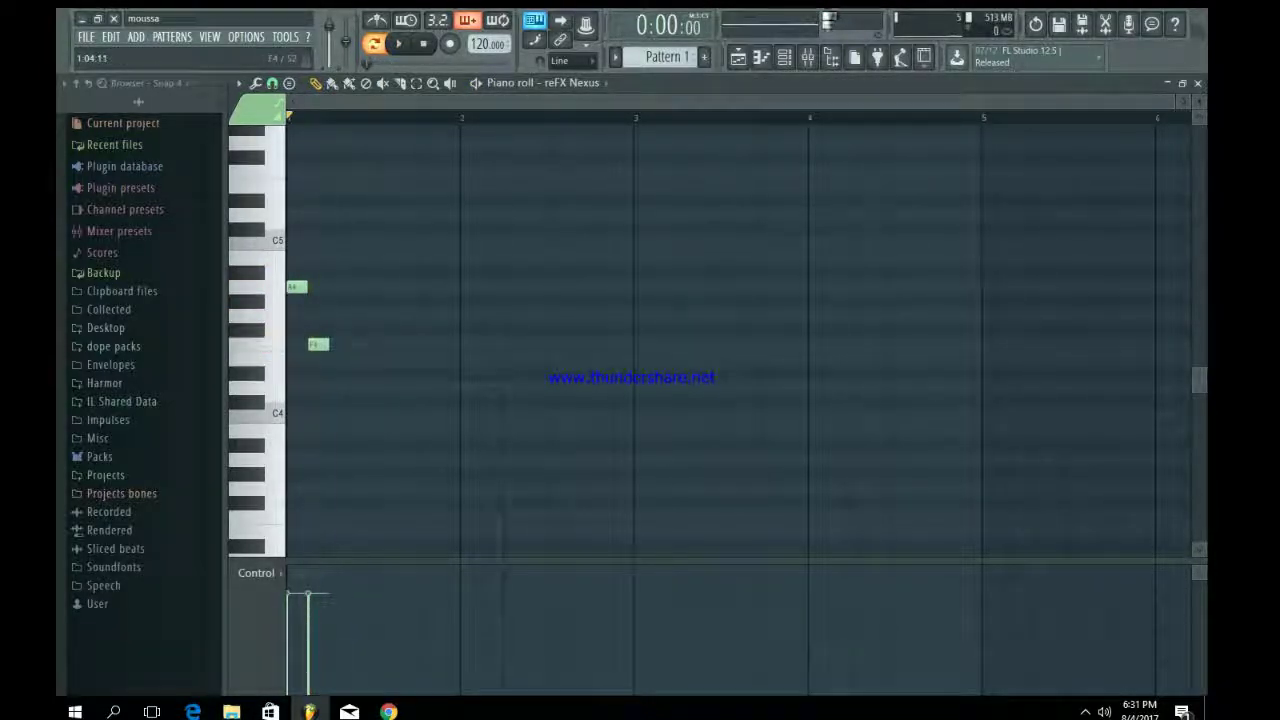
key(space)
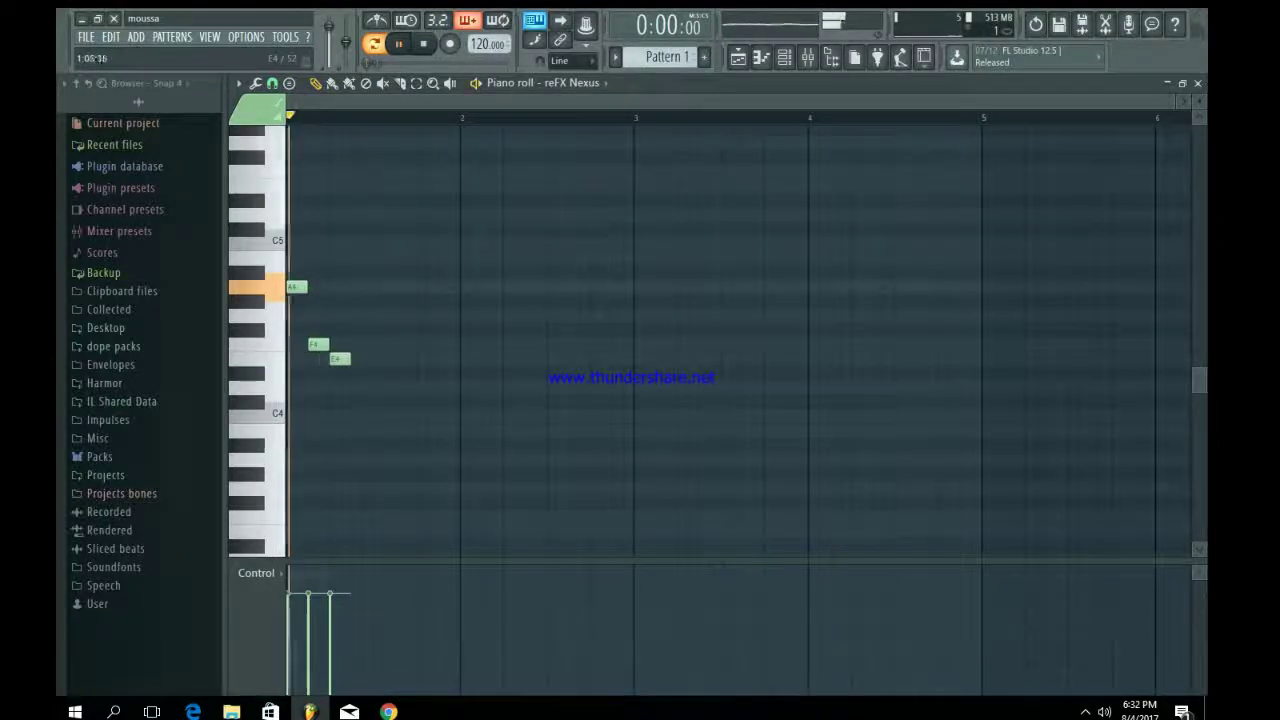
key(space)
click(364, 387)
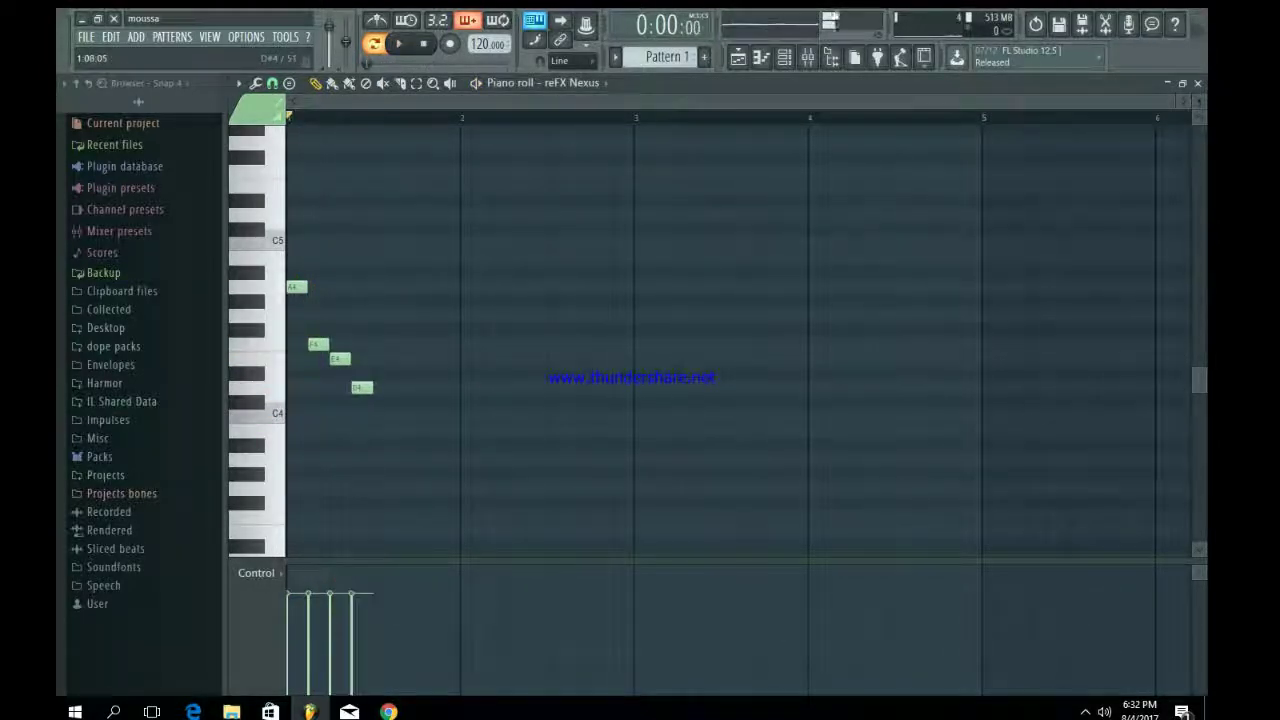
key(space)
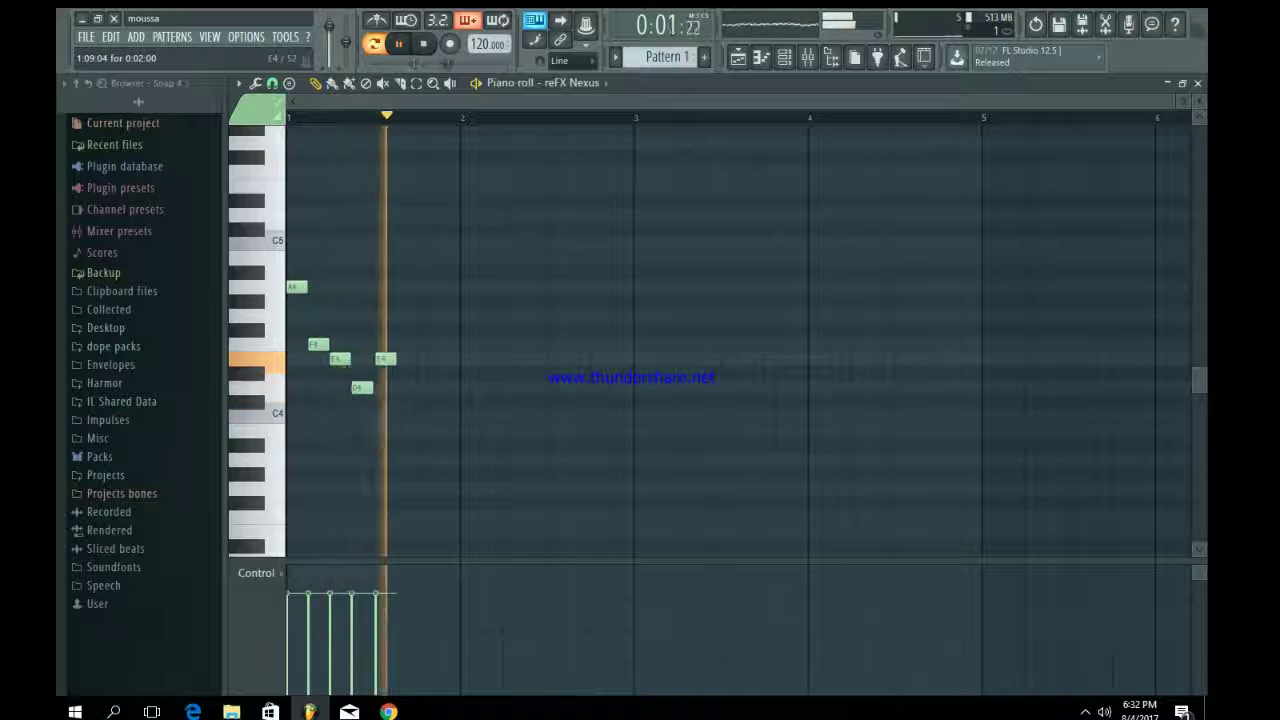
click(398, 415)
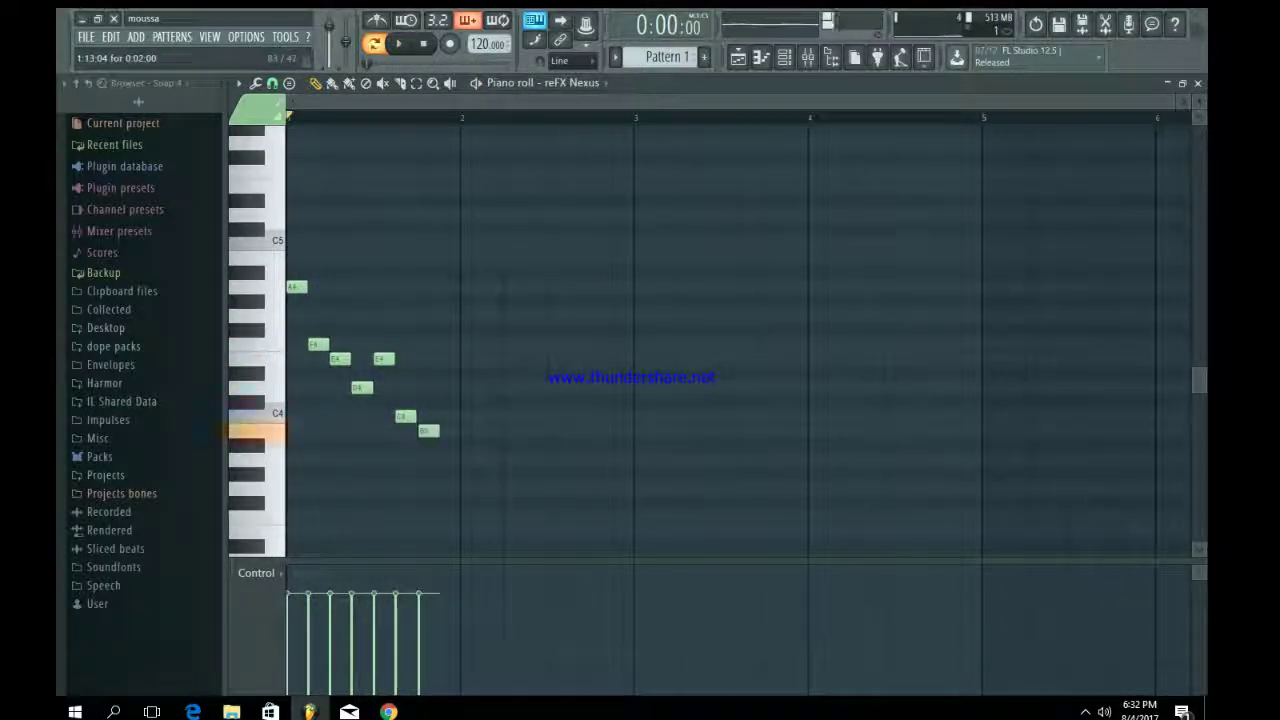
click(448, 416)
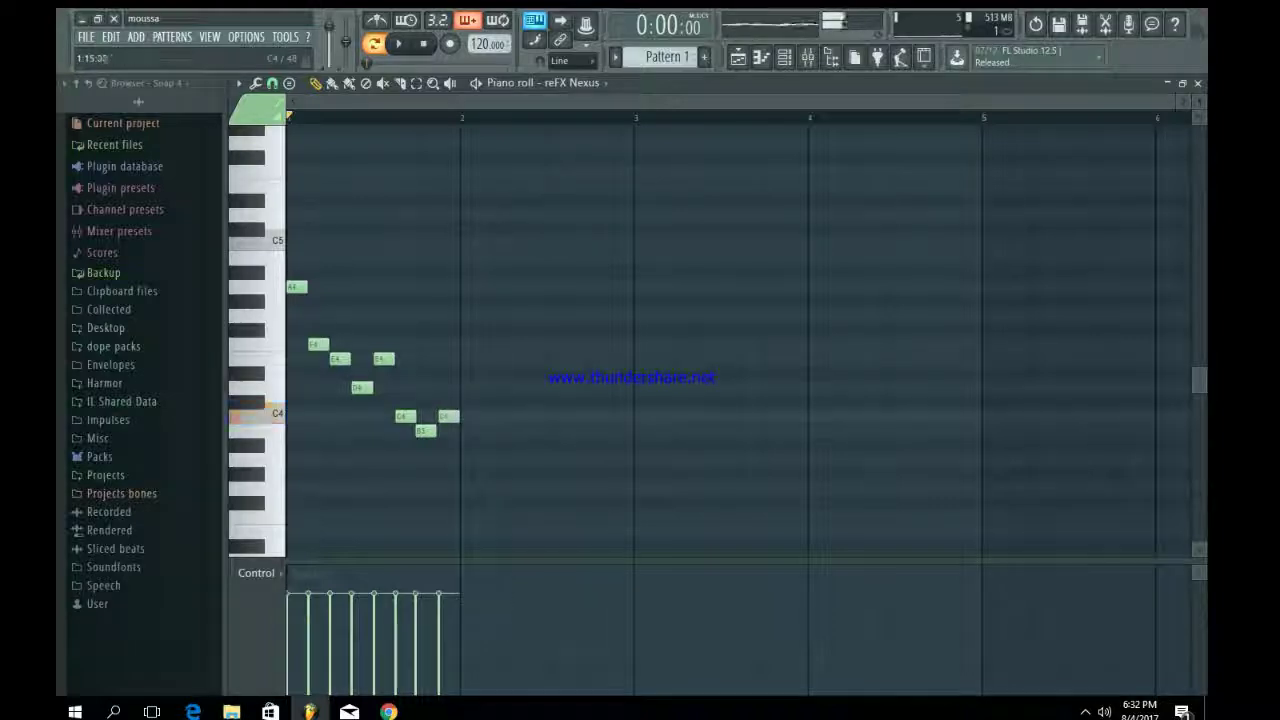
key(space)
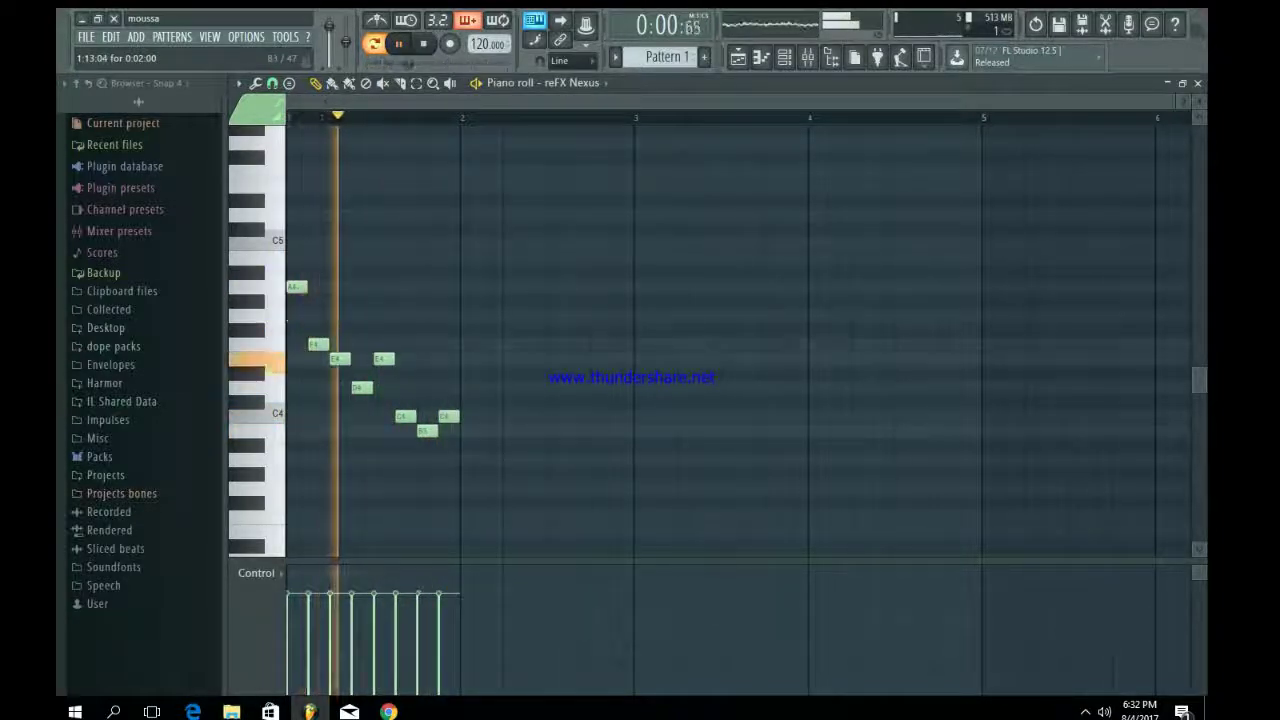
- Duplicate the whole one-bar melody into bar 2 and deselect the notes
drag(540, 462, 289, 240)
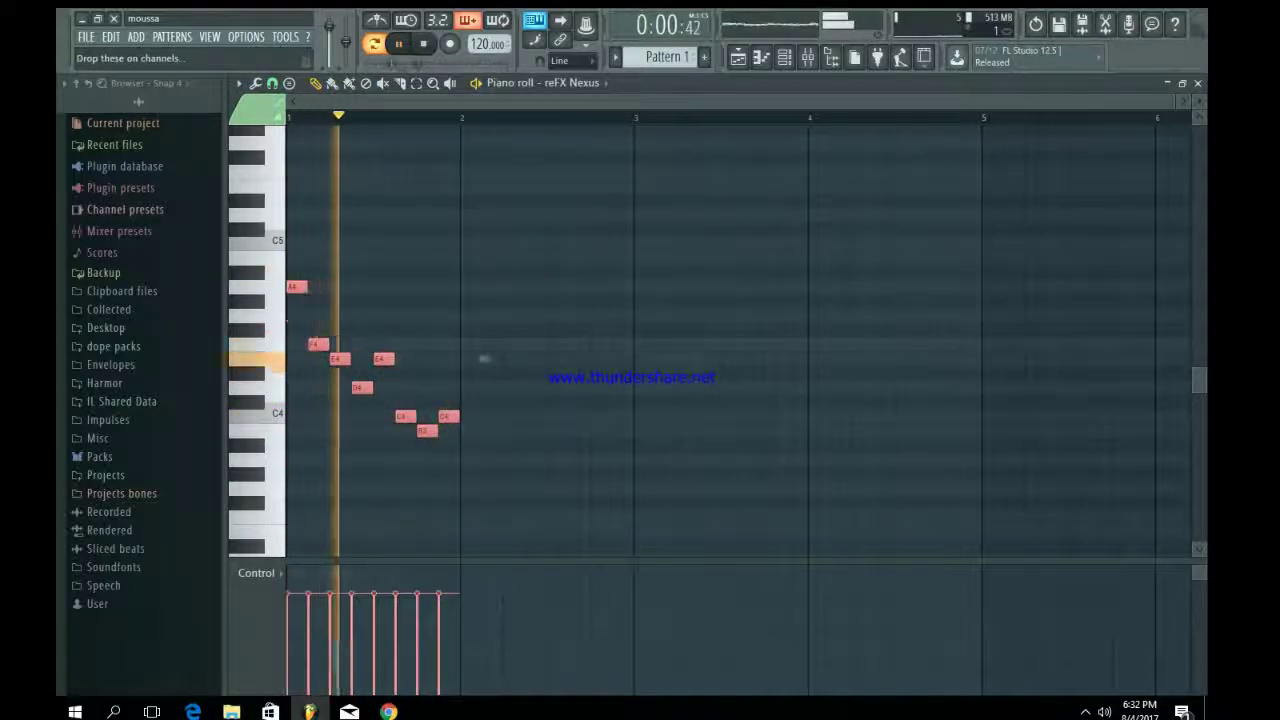
key(ctrl+b)
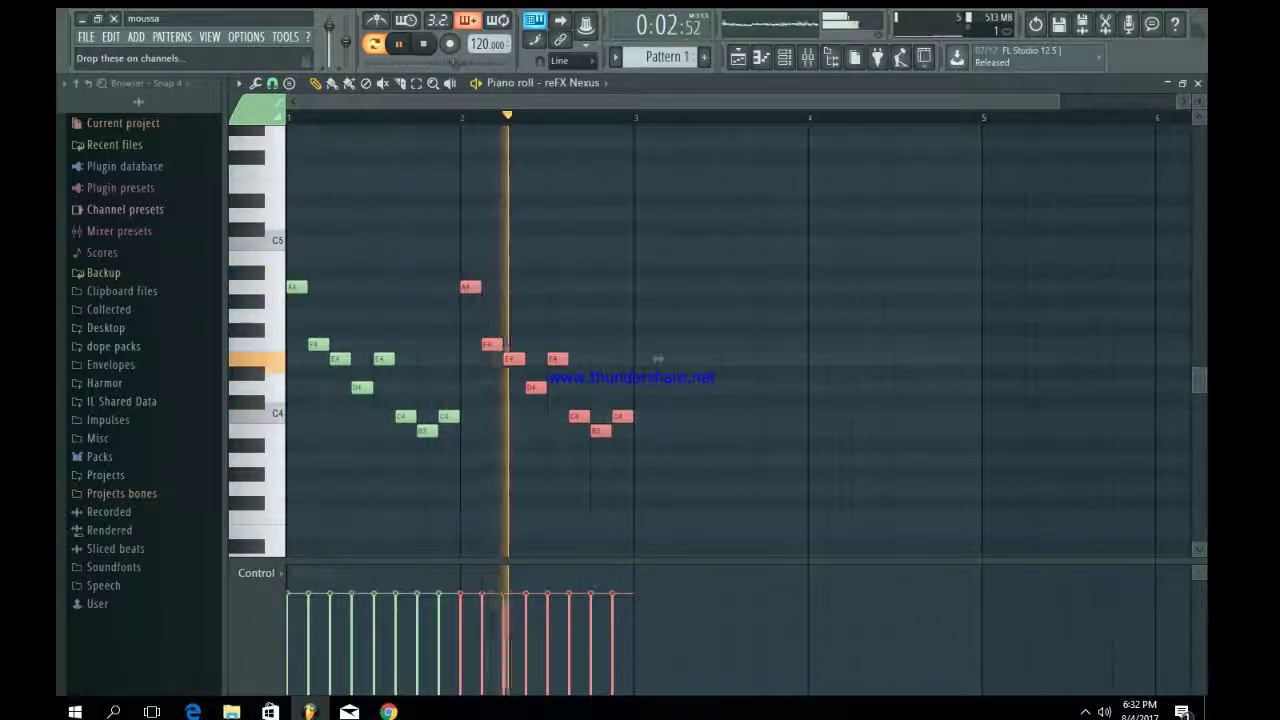
key(ctrl+d)
- Select all melody notes in both bars and transpose them up one octave
drag(792, 507, 286, 114)
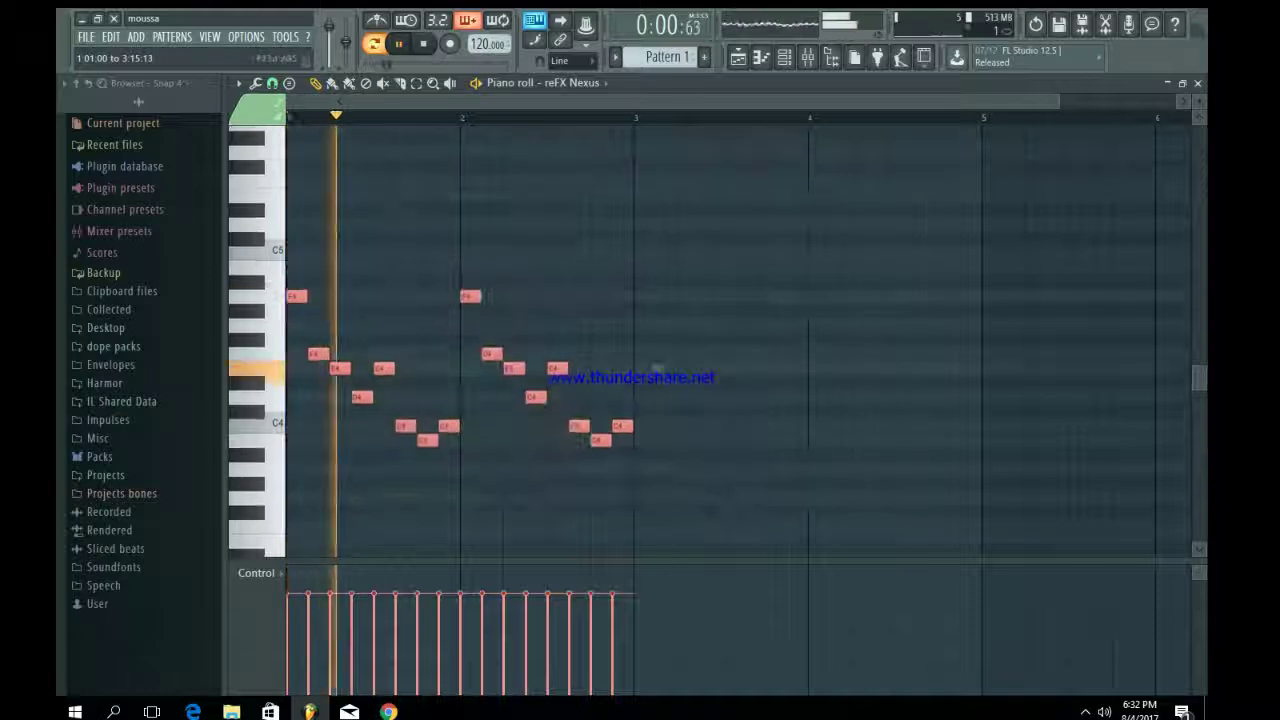
scroll(738, 340, up, 1)
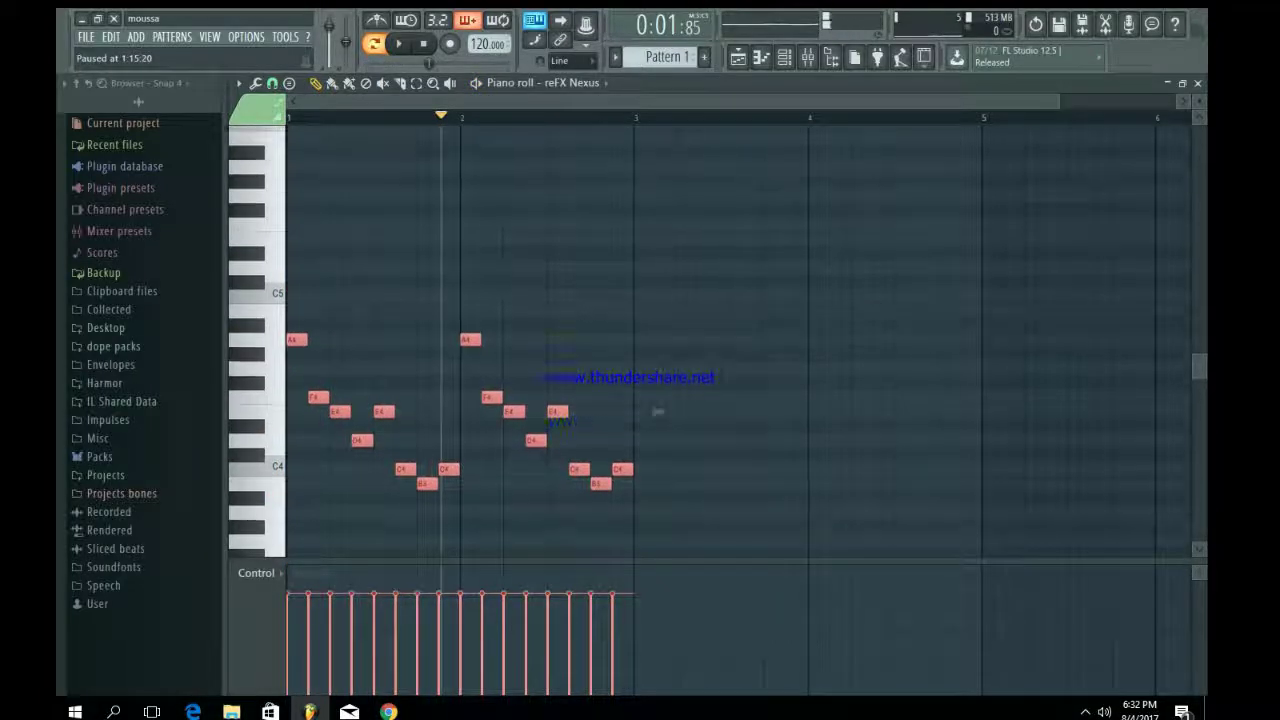
key(ctrl+Up)
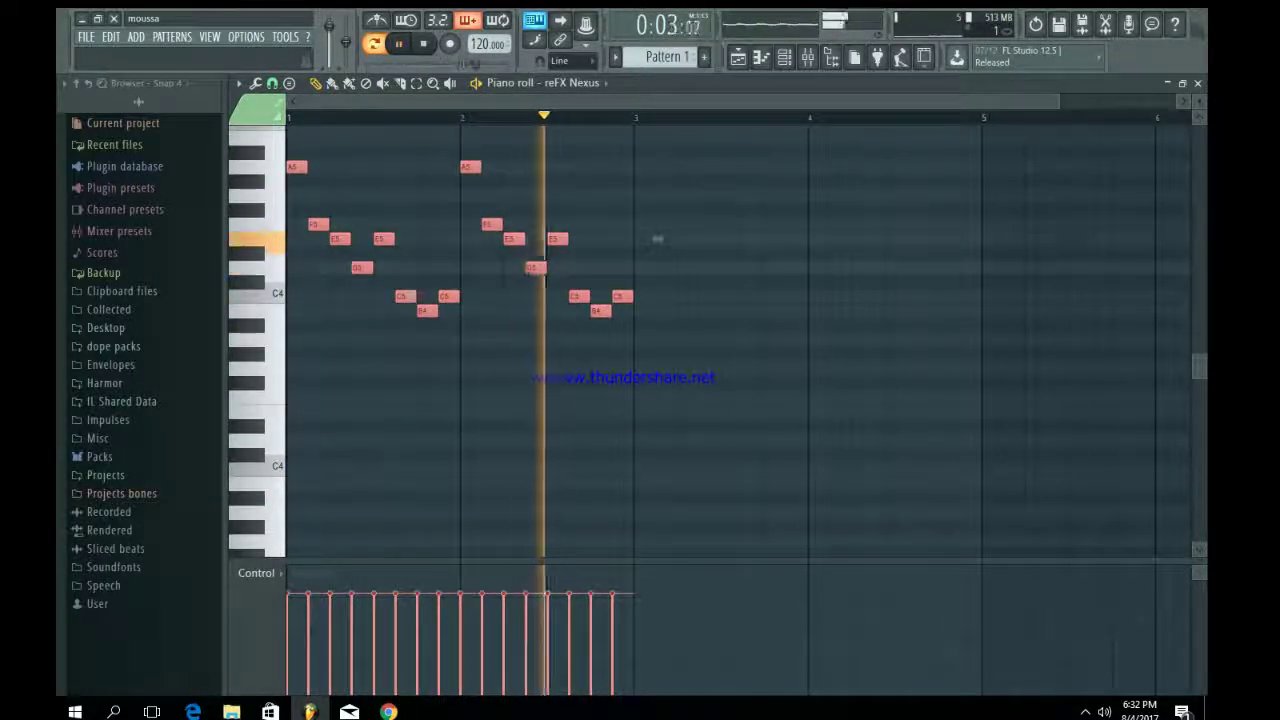
- Load Fruity Parametric EQ 2 into effect slot 1 of the reFX Nexus mixer track
click(784, 57)
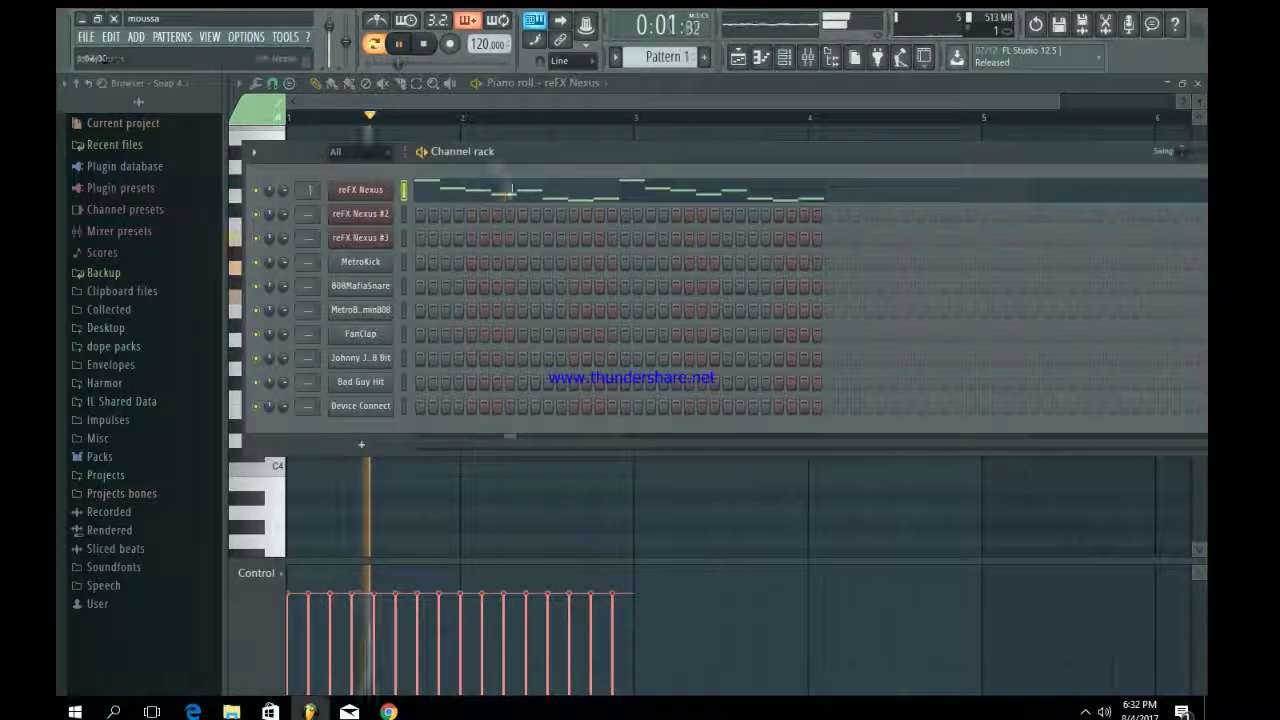
click(360, 190)
key(F9)
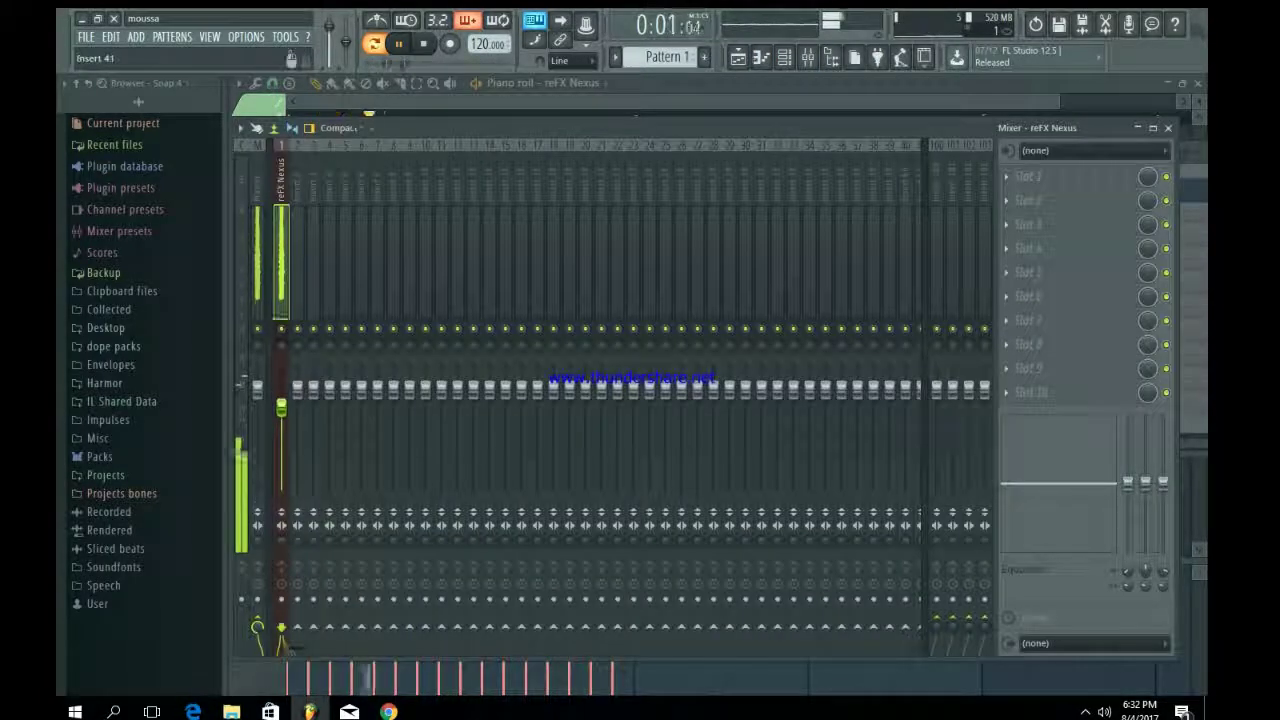
click(1028, 176)
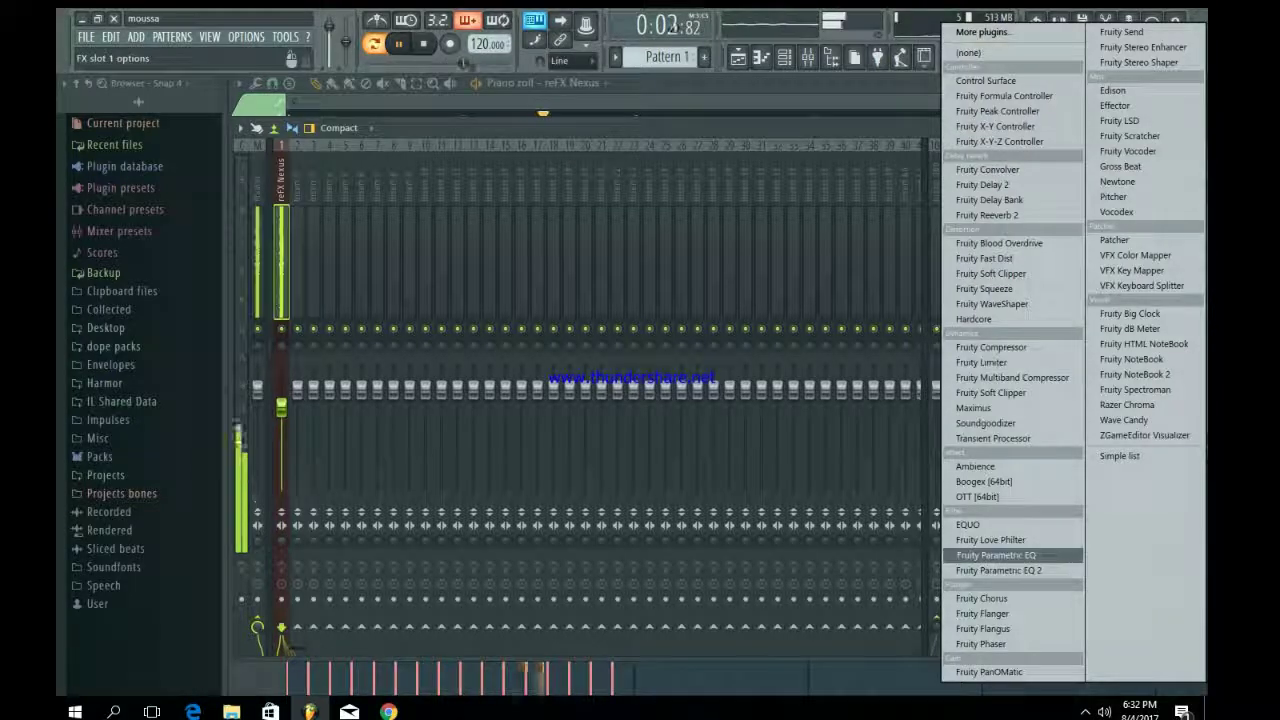
click(998, 570)
- Shape the EQ with a high pass on band 1, a slight boost on bands 5 and 6, and band 7 pulled fully down
right_click(395, 372)
mouse_move(420, 427)
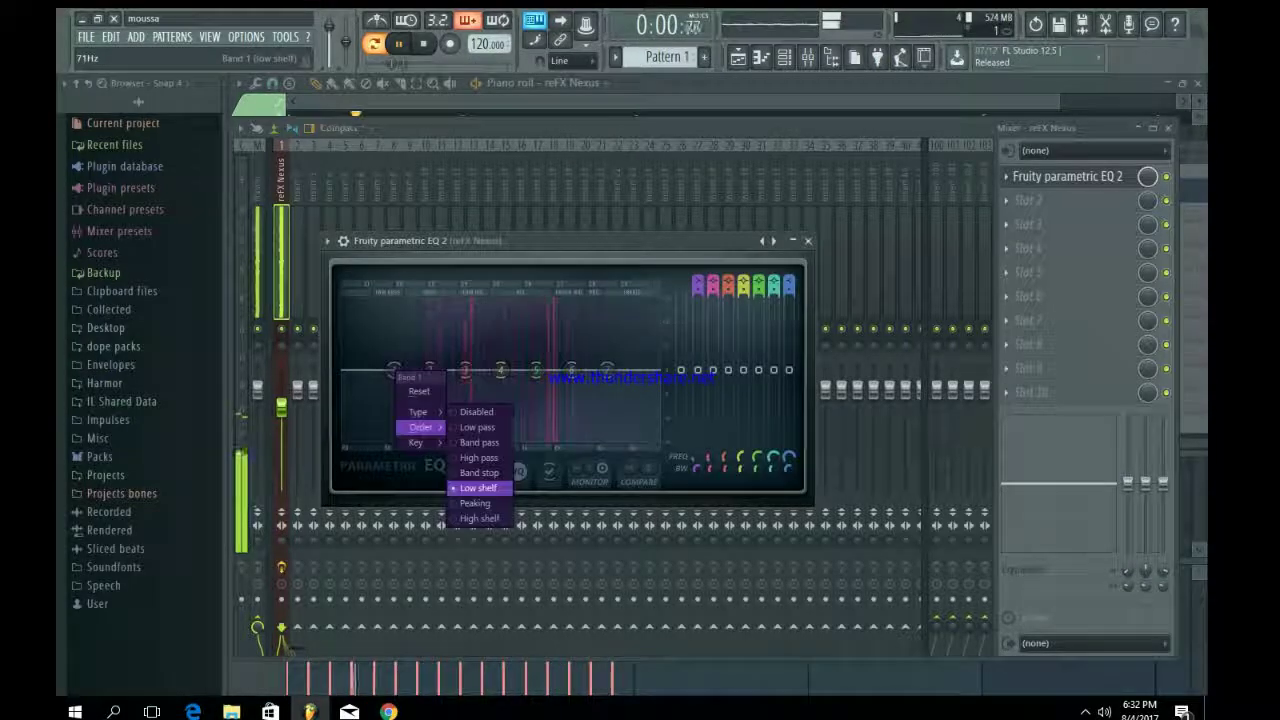
click(478, 457)
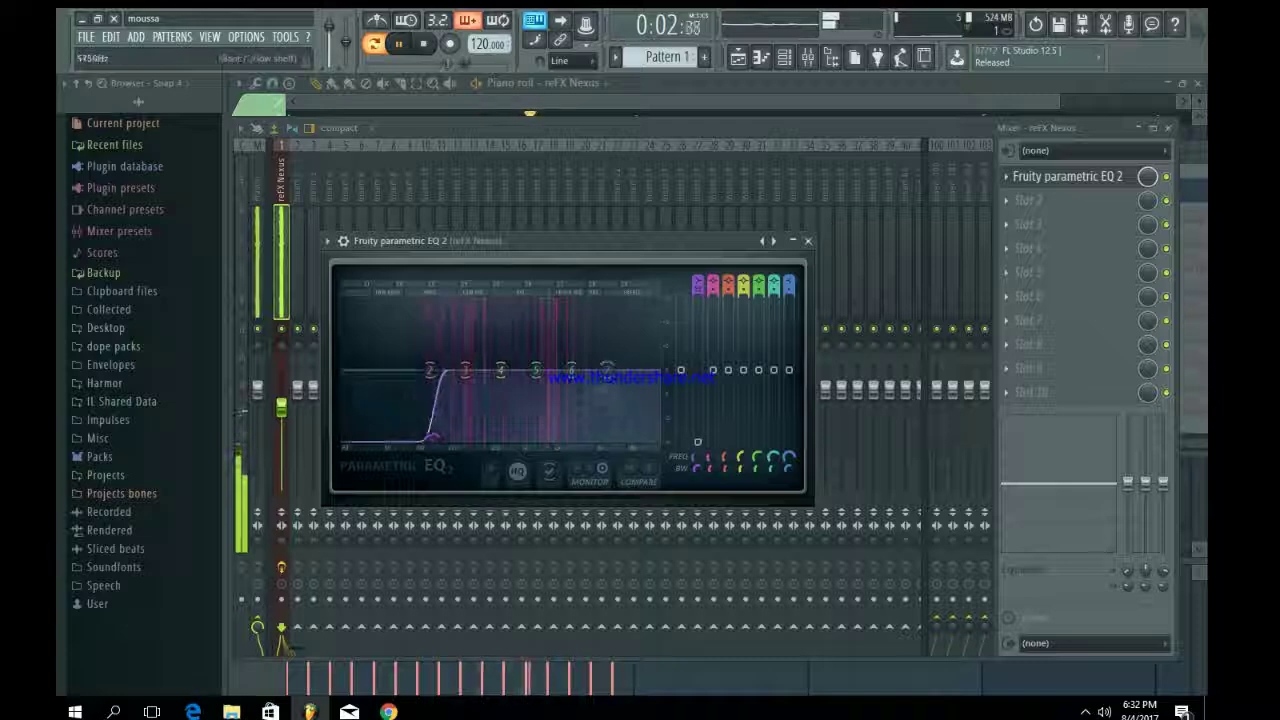
drag(607, 370, 638, 438)
drag(536, 370, 569, 363)
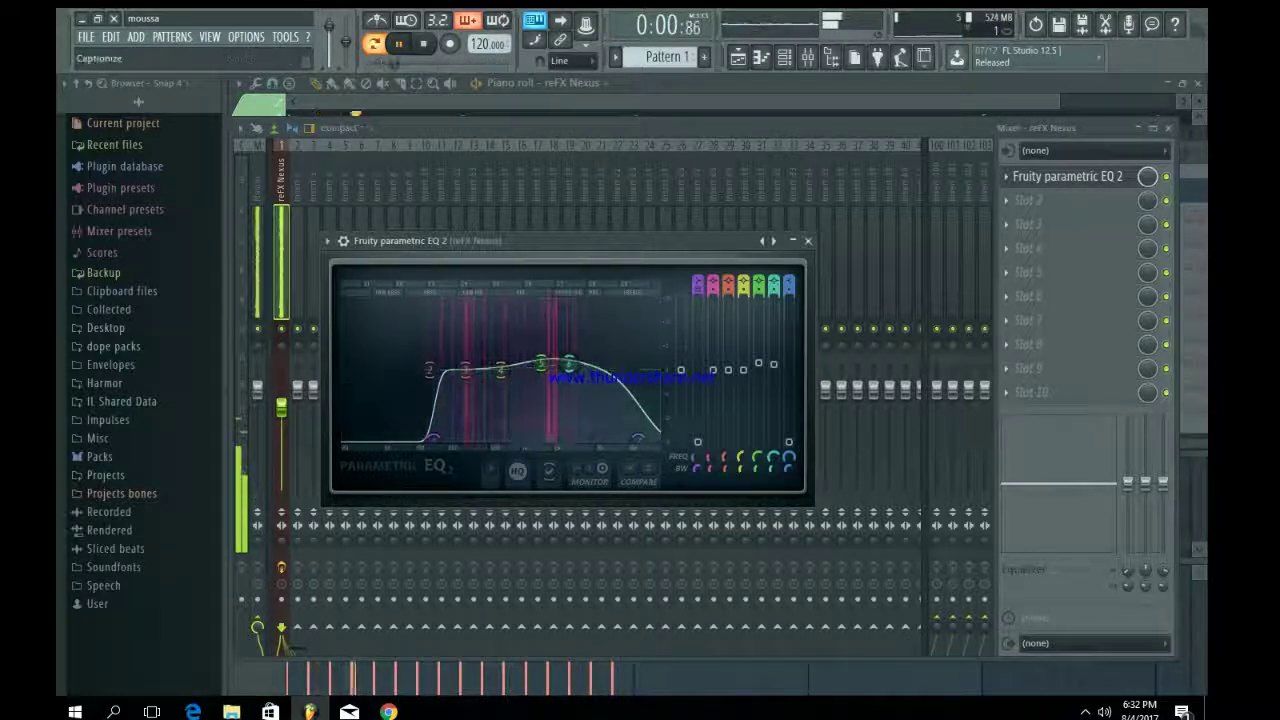
click(808, 241)
- Add Fruity Stereo Shaper to effect slot 2 and load a preset that offsets its delay and phase
click(1006, 201)
click(1145, 63)
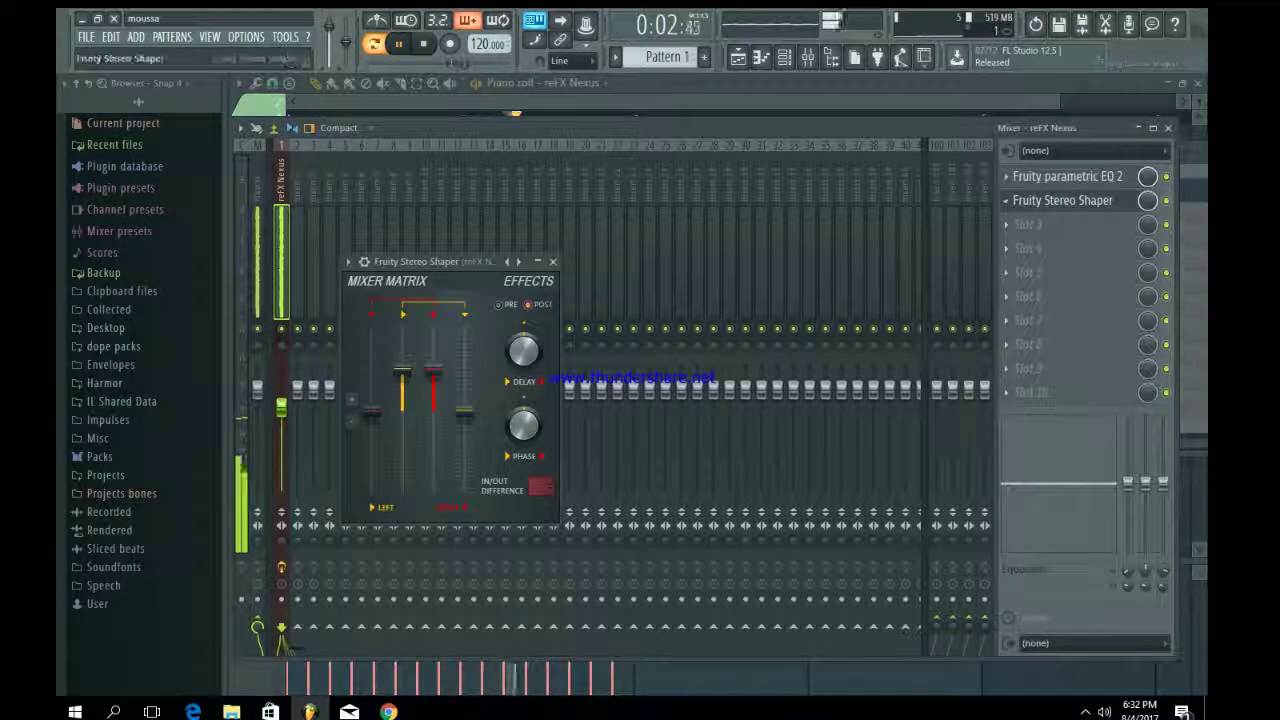
right_click(518, 262)
mouse_move(557, 273)
click(632, 394)
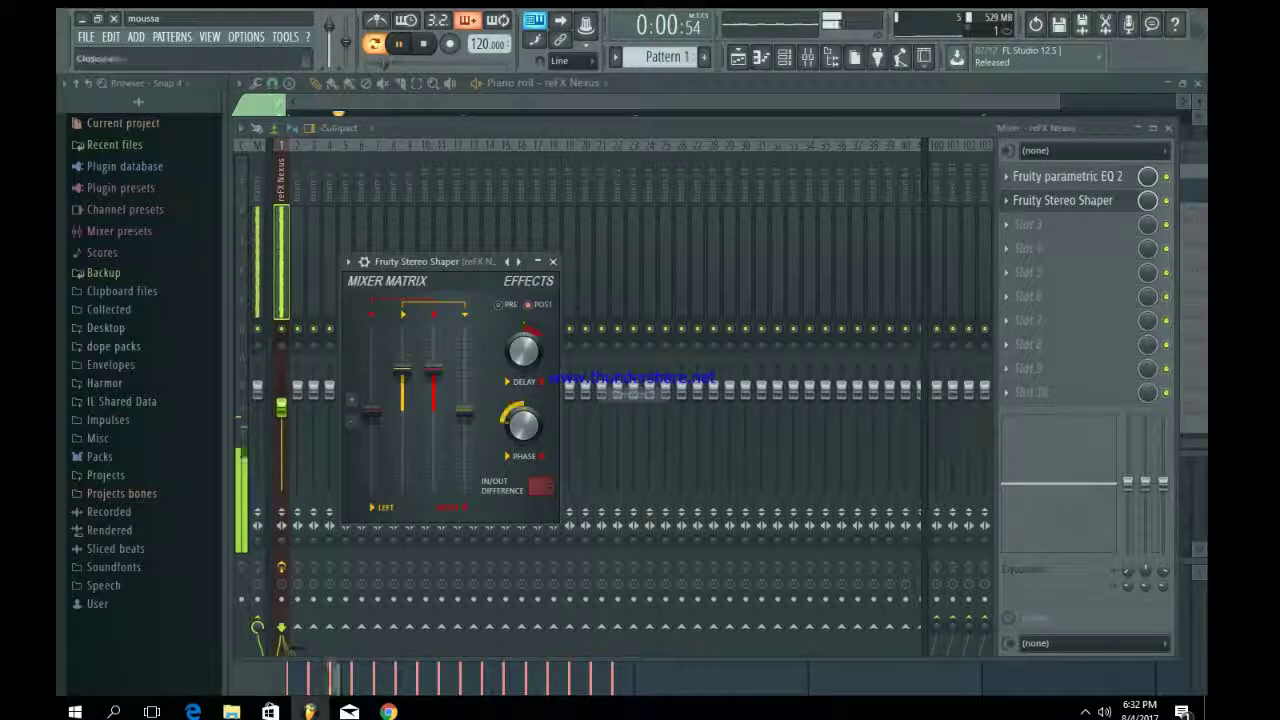
click(553, 261)
- Add Fruity Reeverb 2 to effect slot 4, raise its wet level and adjust the decay time, then stop playback
click(1006, 248)
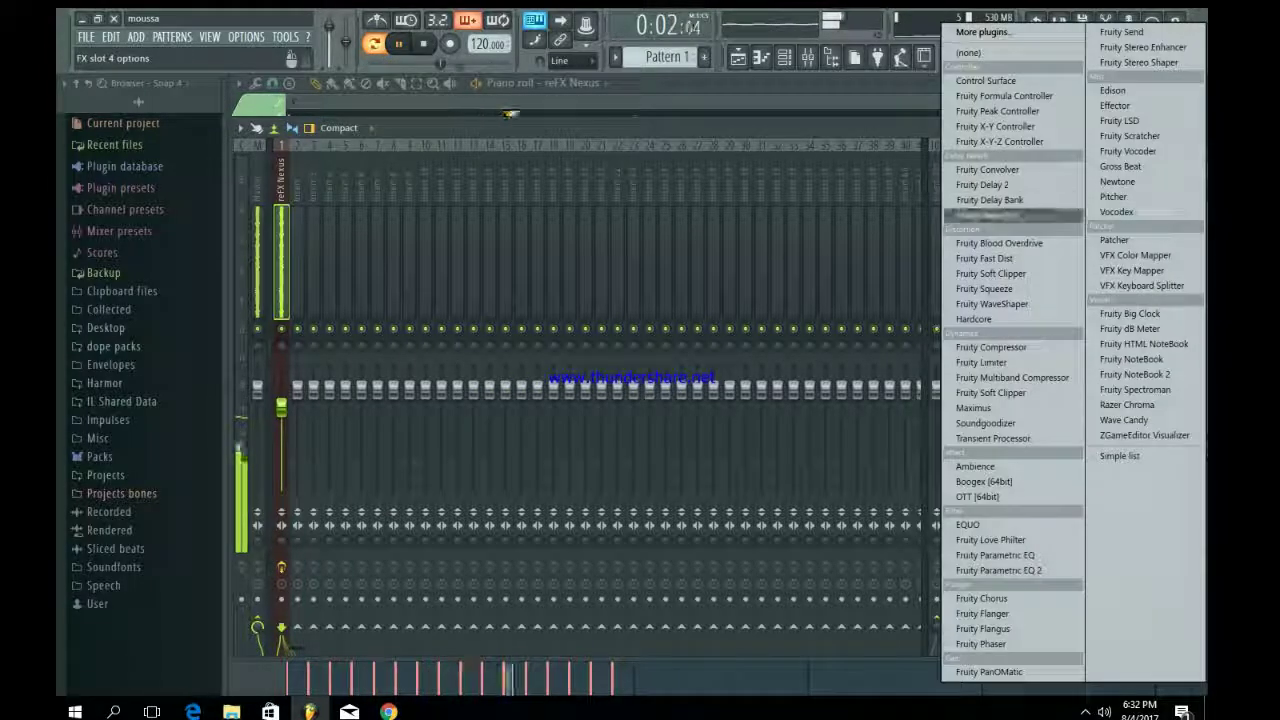
click(1000, 206)
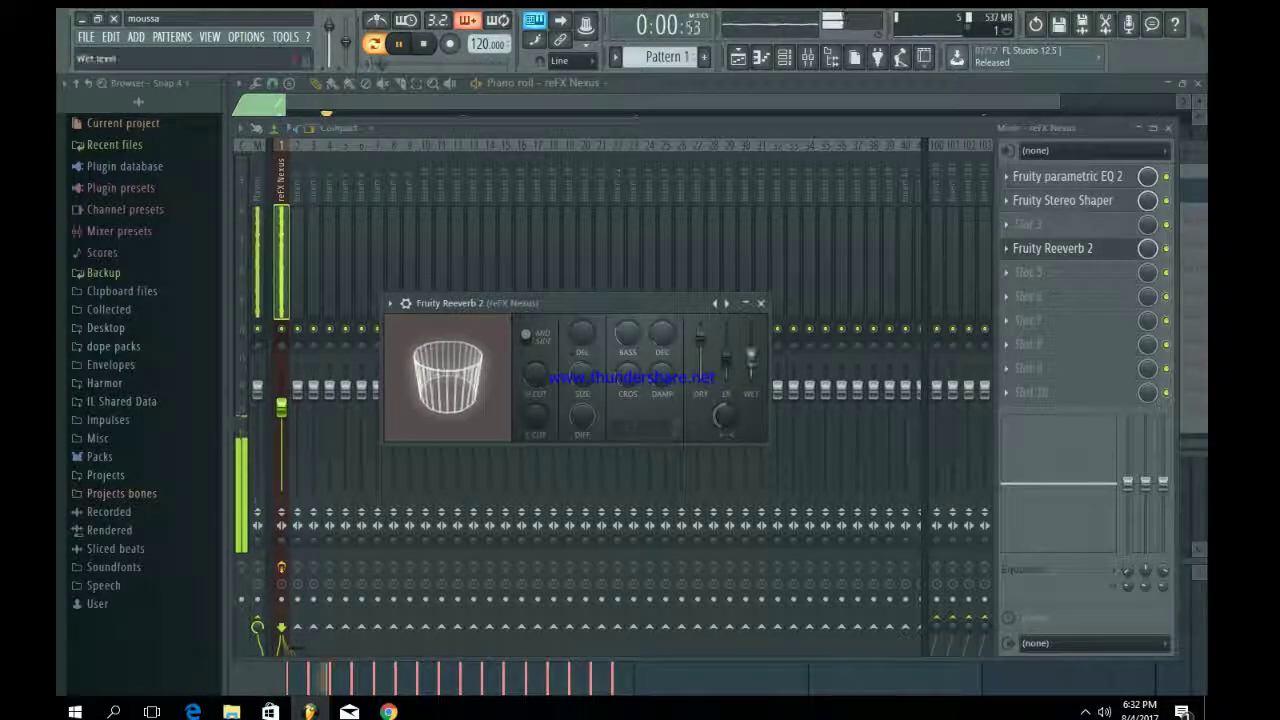
drag(751, 358, 751, 341)
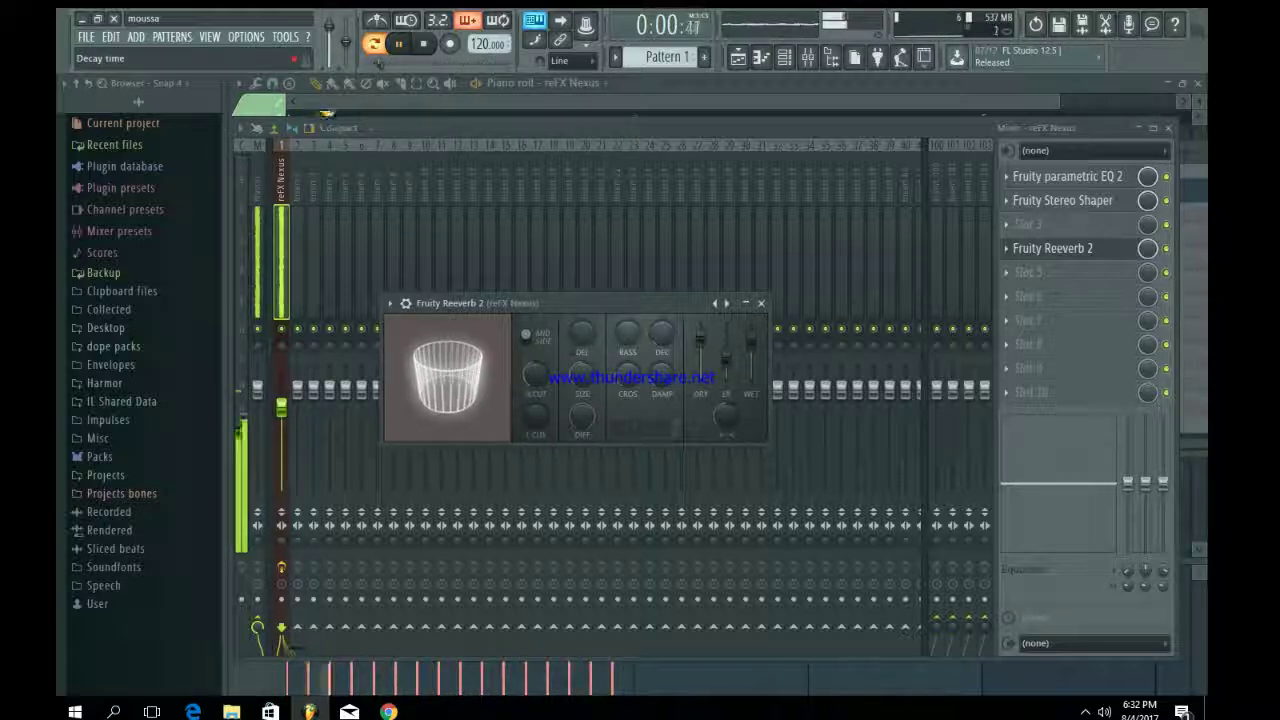
drag(661, 334, 661, 325)
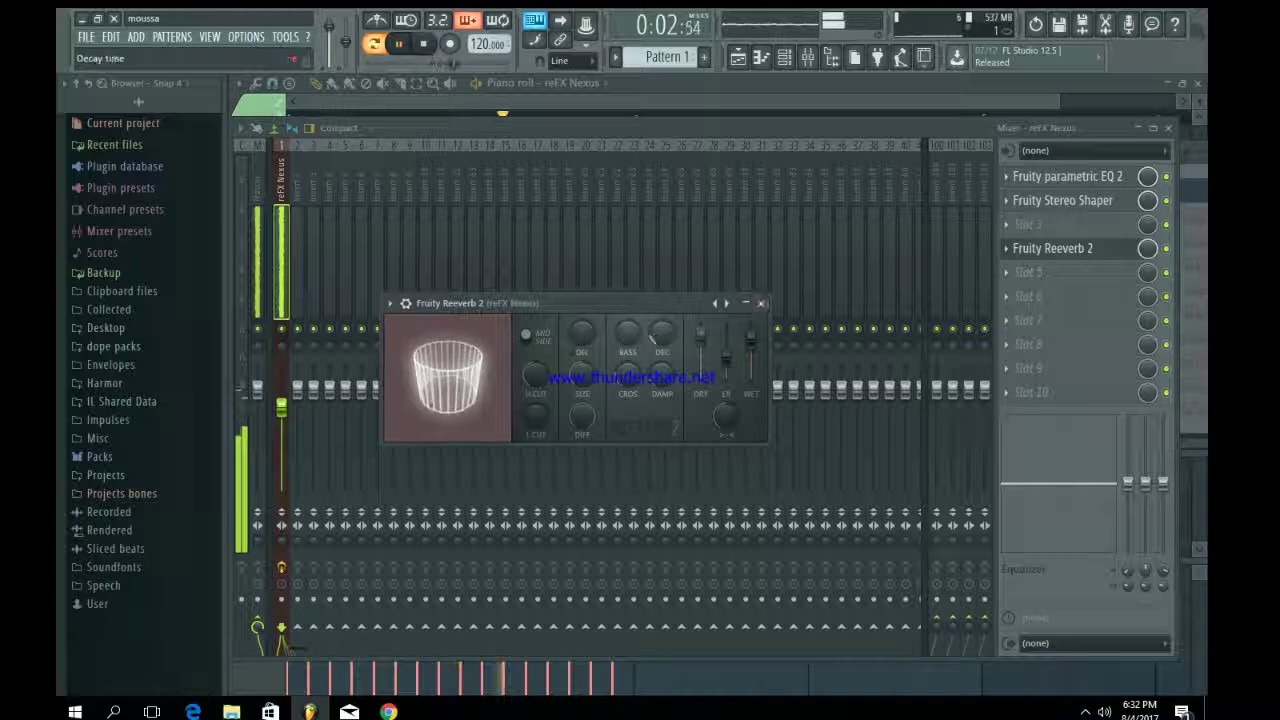
click(761, 303)
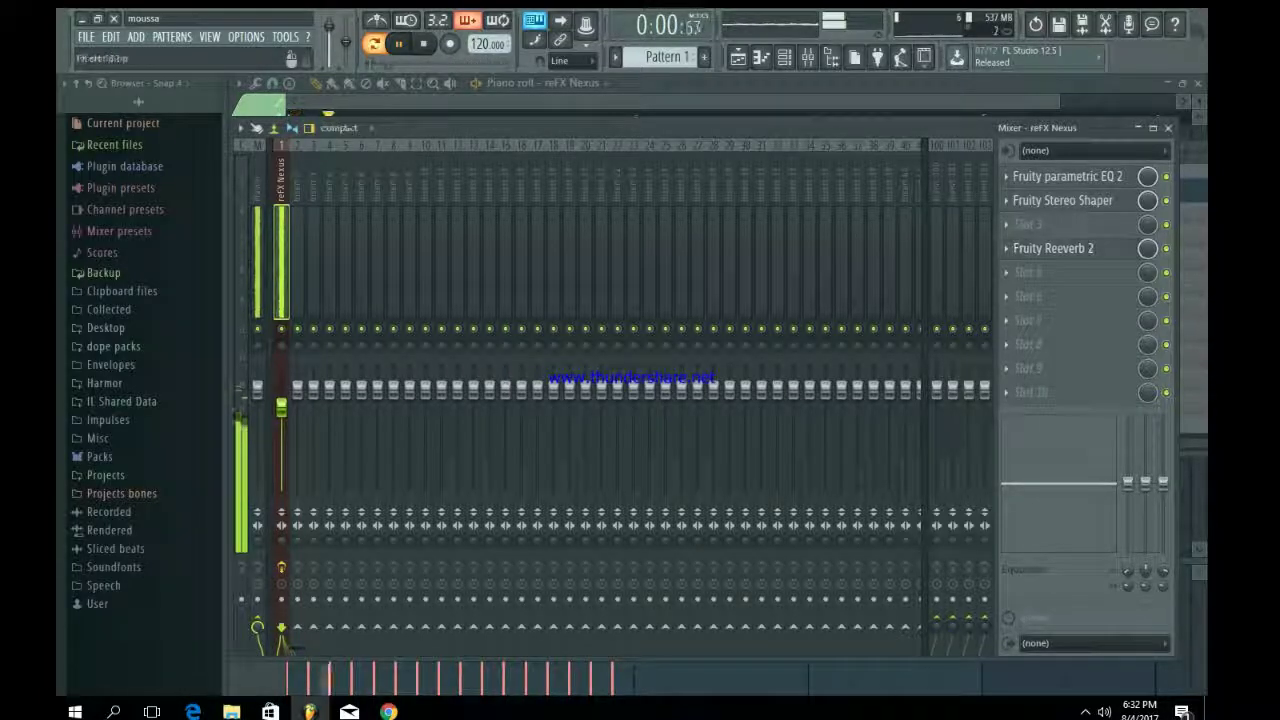
scroll(1008, 248, up, 1)
click(1168, 128)
key(space)
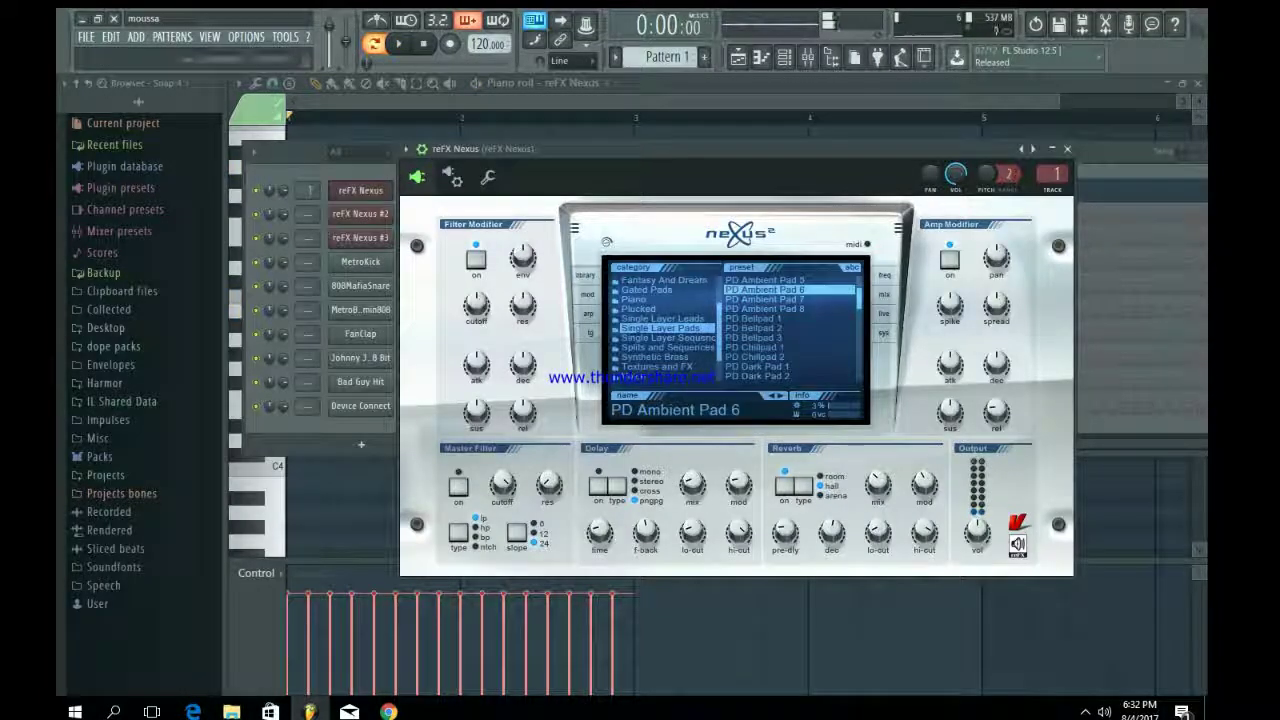
- Place four back-to-back Pattern 1 clips on playlist Track 1, filling bars 1 to 8, and bring up the channel rack
click(1052, 149)
click(1067, 149)
click(738, 57)
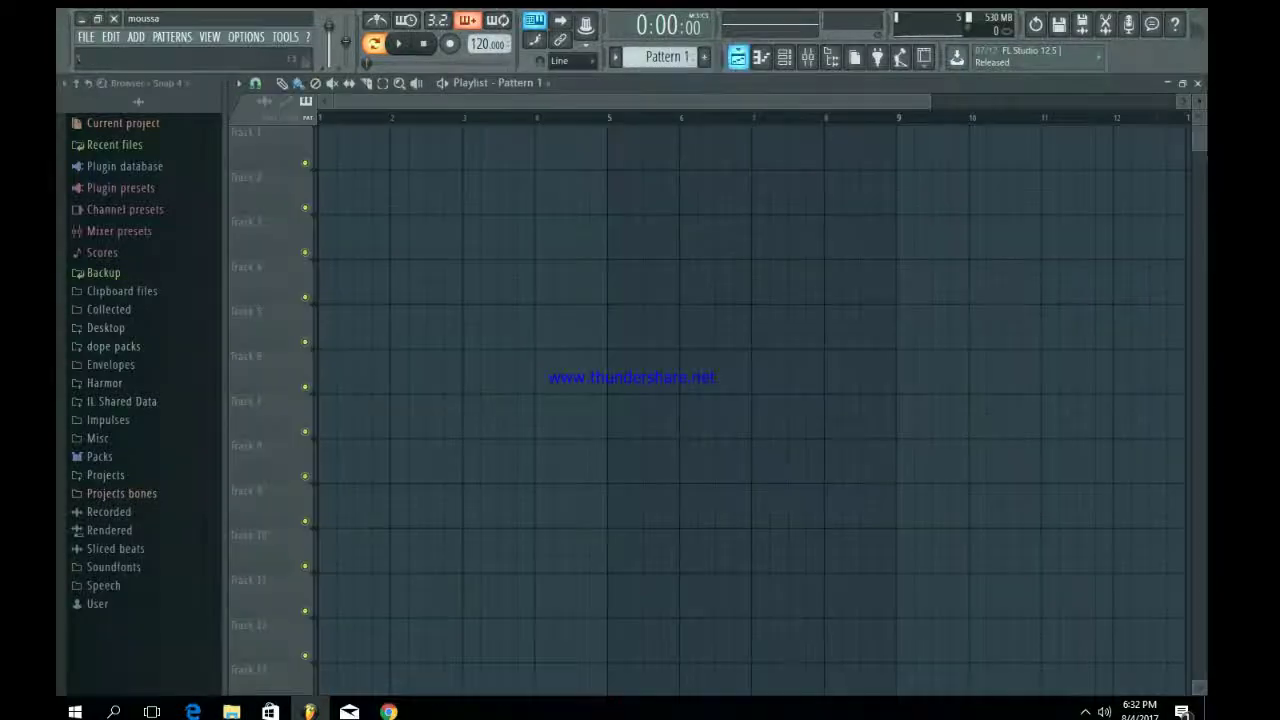
click(375, 150)
drag(376, 150, 321, 150)
click(480, 150)
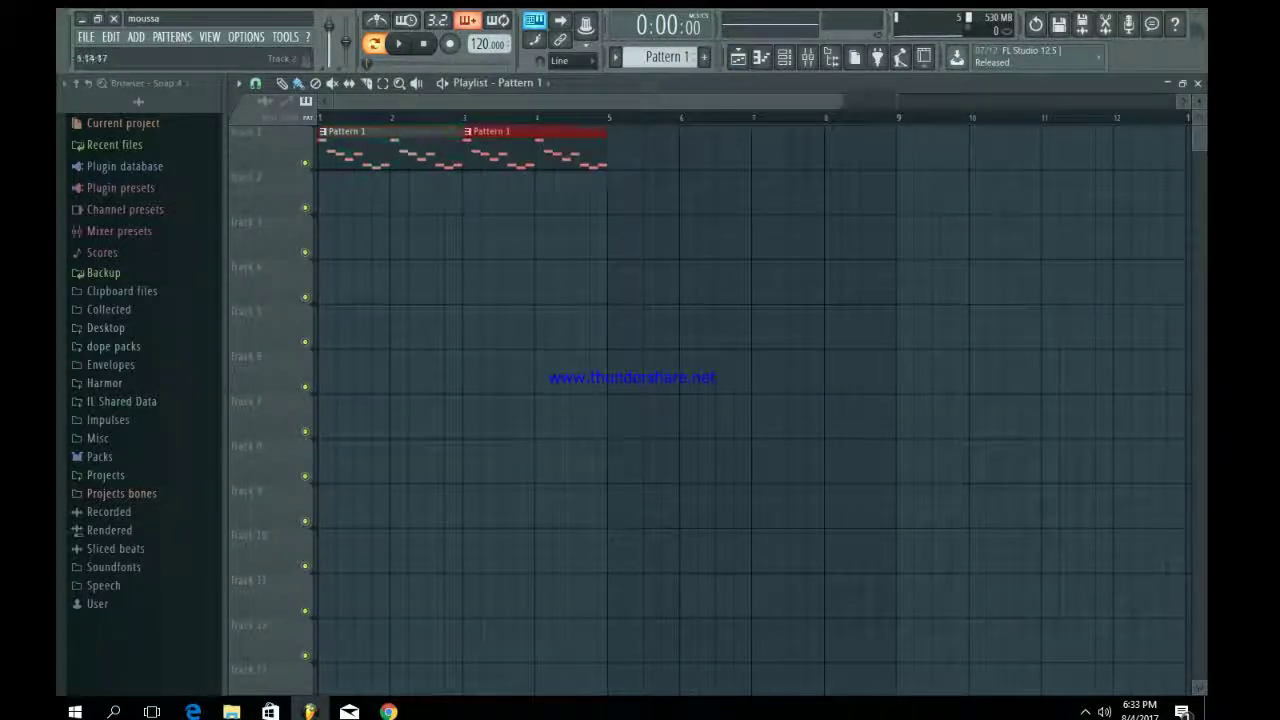
click(625, 150)
click(770, 150)
click(784, 57)
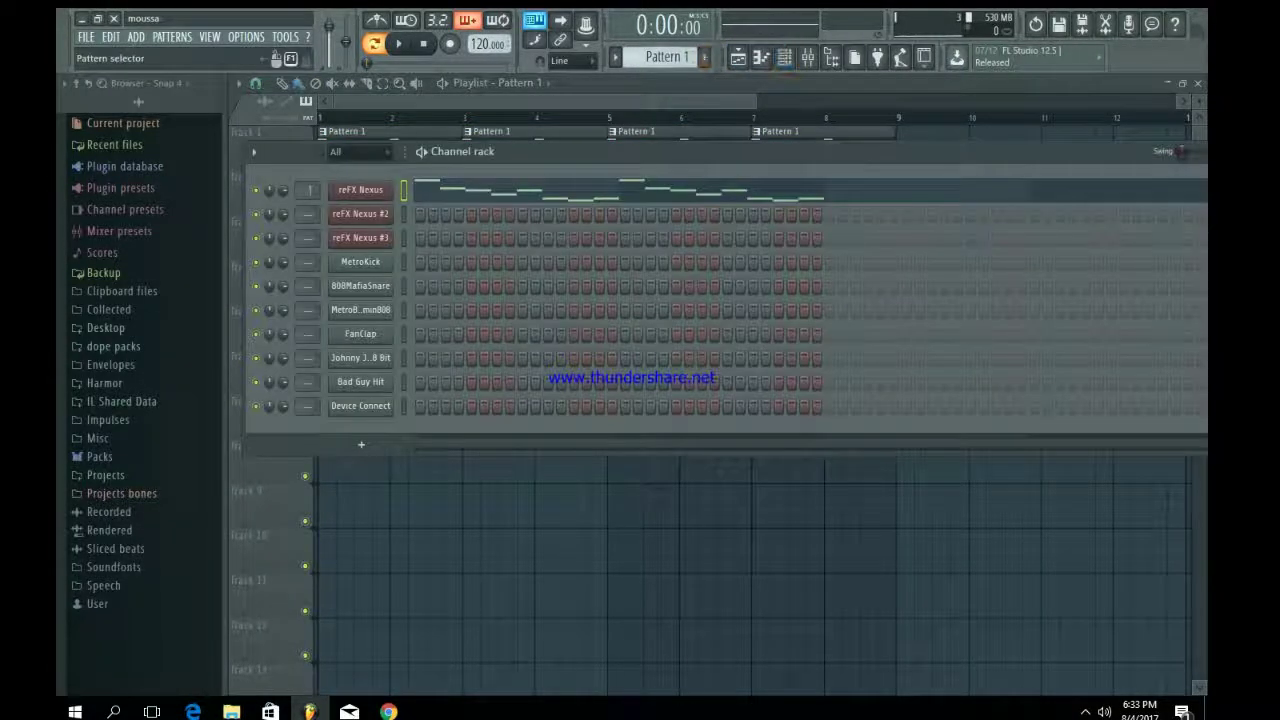
- Audition the PN Pop Keys preset of reFX Nexus #2 and return to Pattern 1
click(705, 57)
click(360, 214)
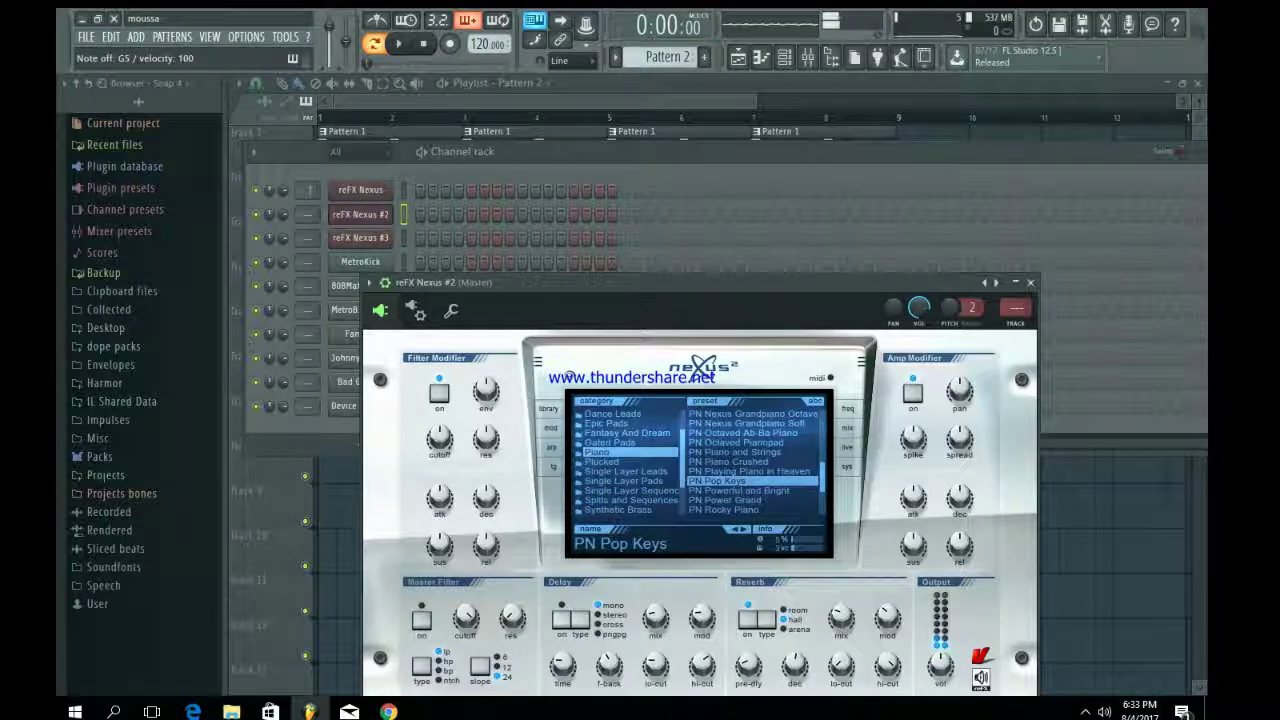
click(1031, 283)
click(705, 57)
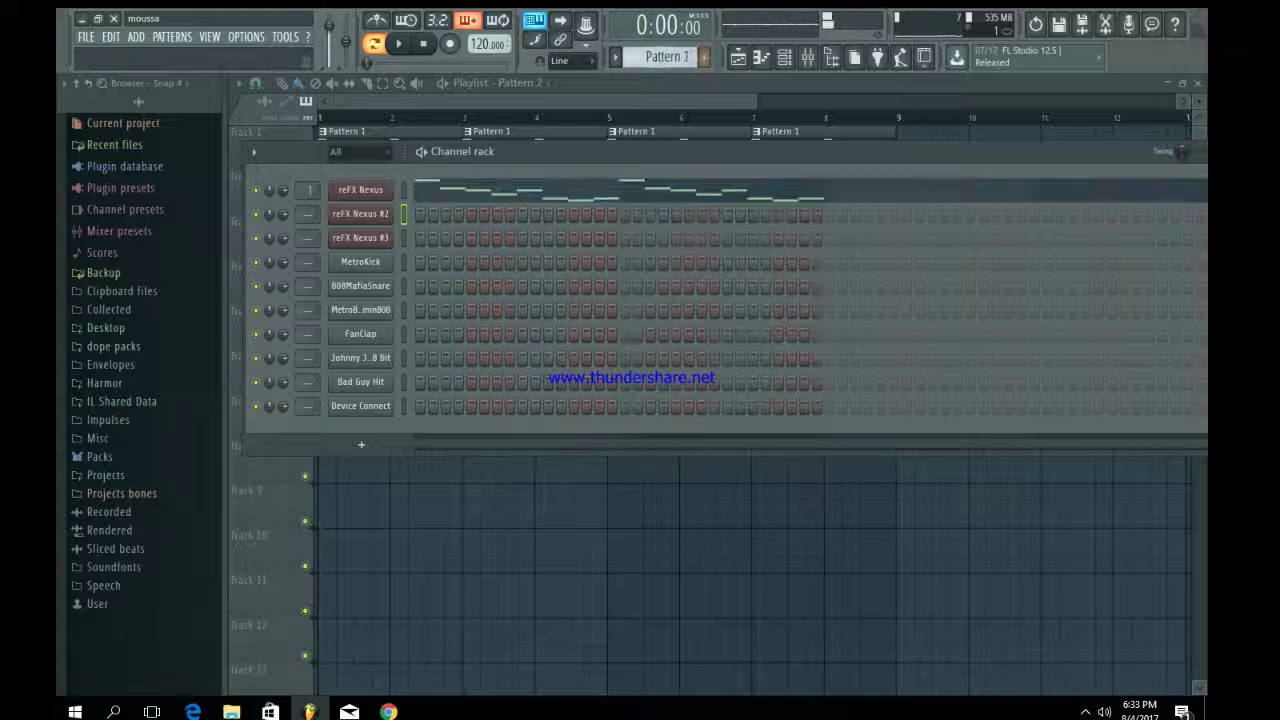
- Write an eight-note counter-melody for reFX Nexus #2 in Pattern 1 using A5, E5, F5, B4, A5, E5, F5 and B5, and play it back
right_click(368, 213)
click(418, 214)
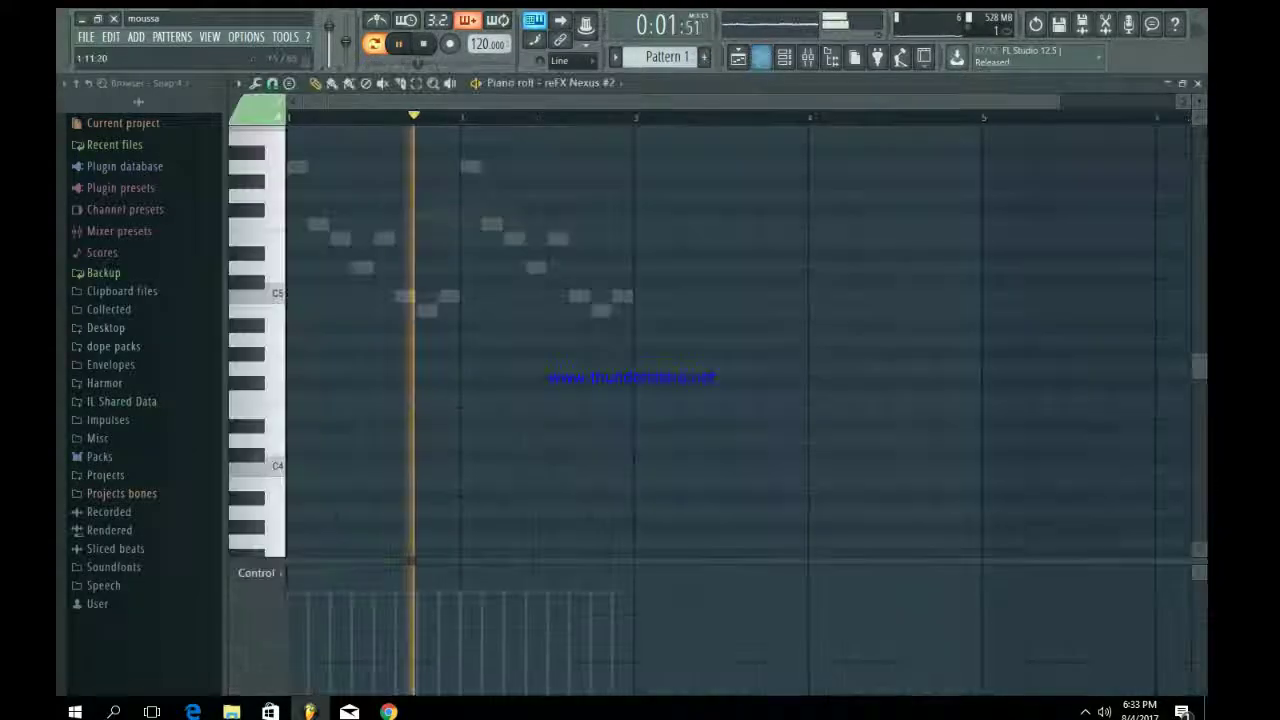
key(space)
click(297, 167)
key(space)
scroll(333, 281, up, 1)
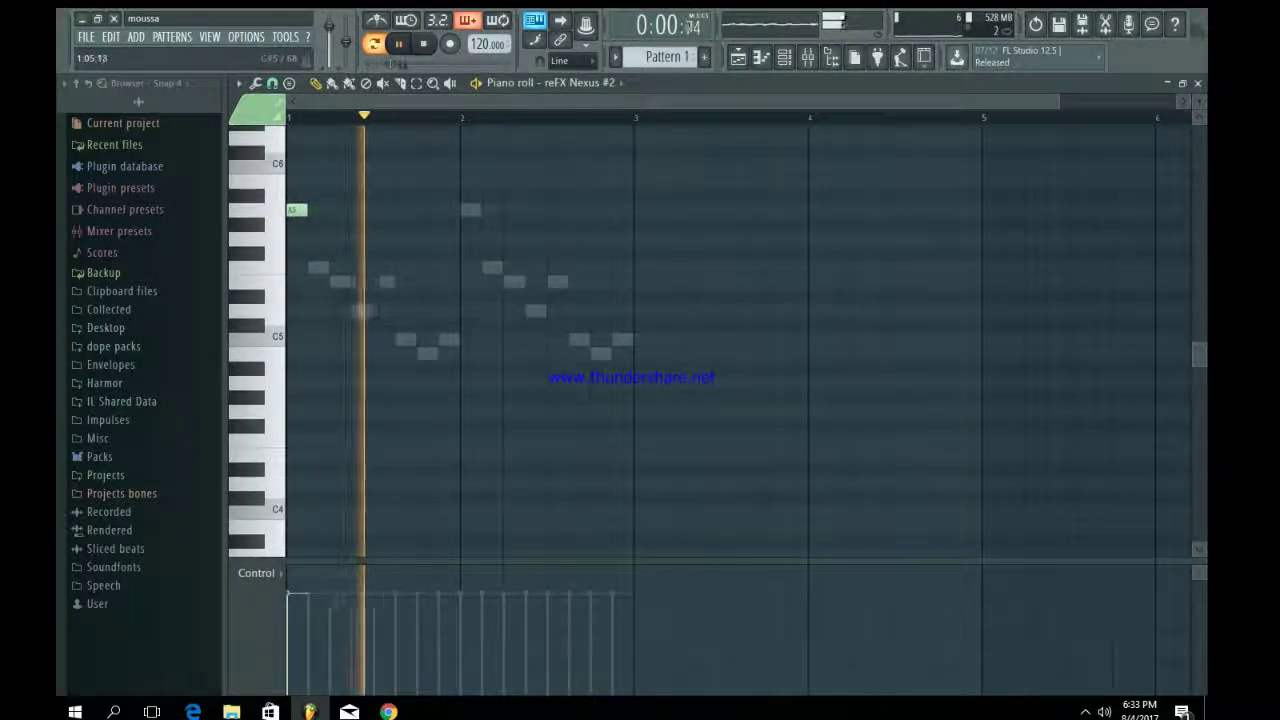
click(340, 281)
key(space)
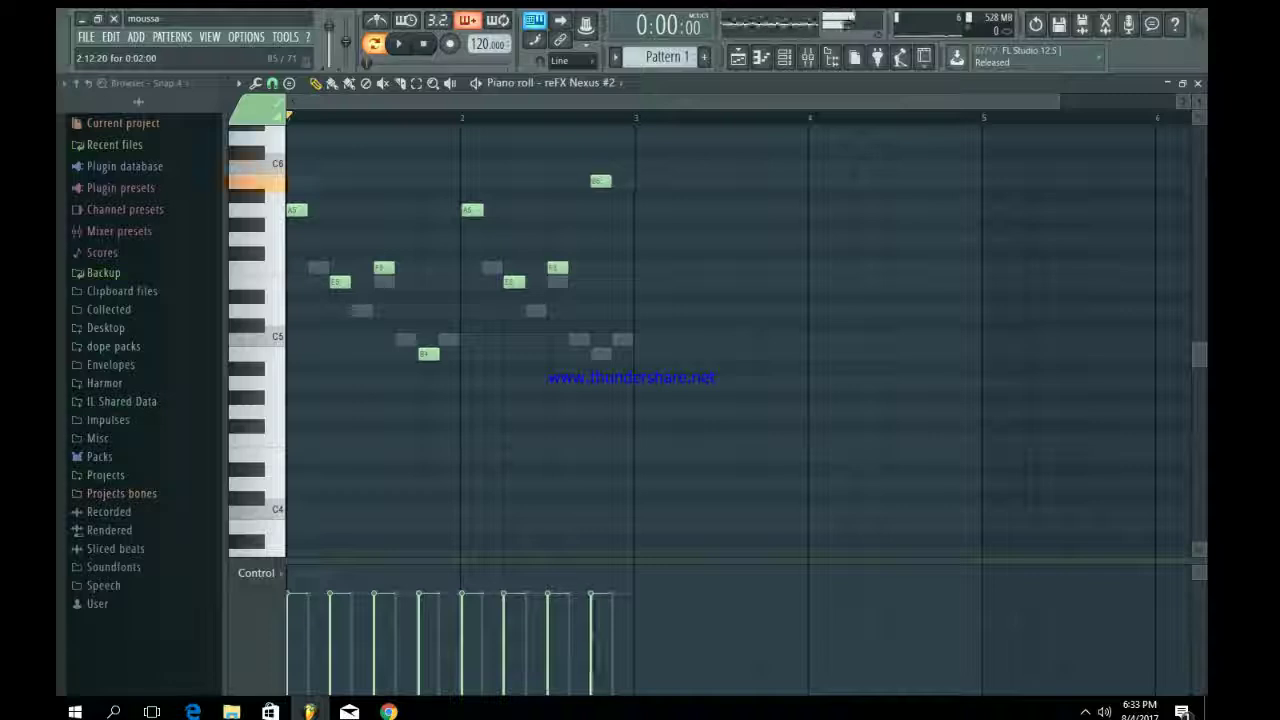
key(space)
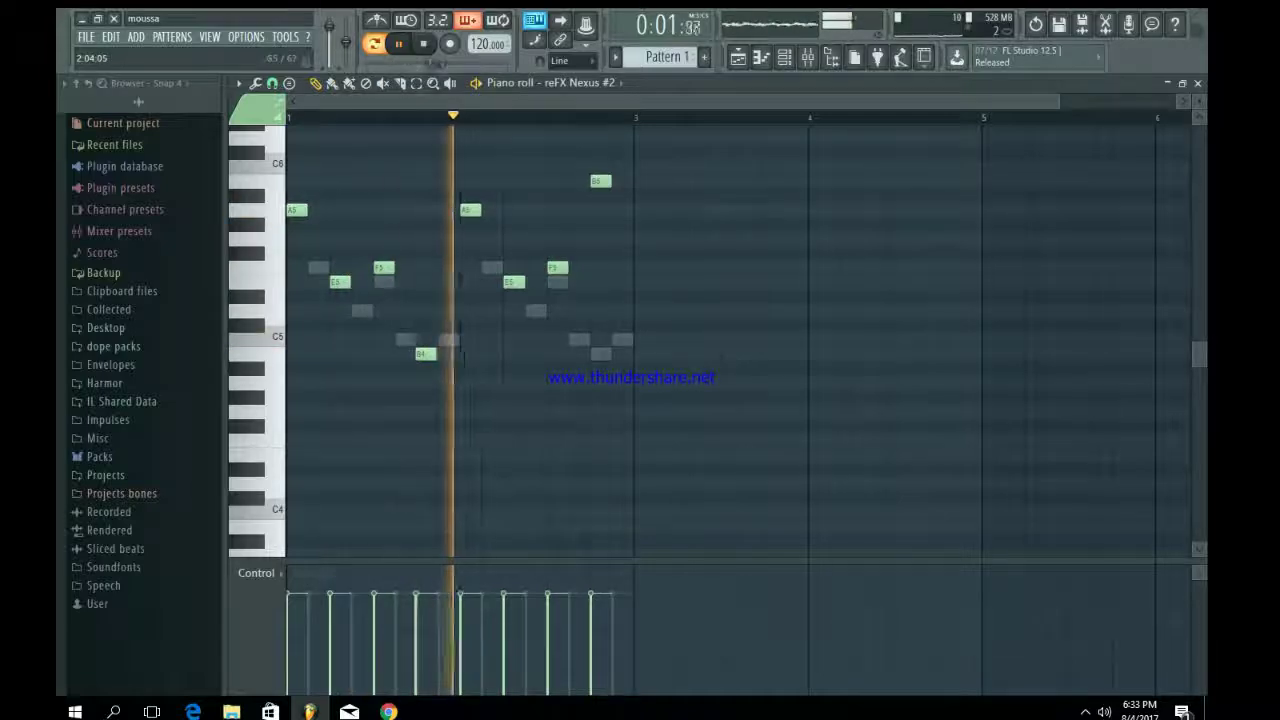
- Route reFX Nexus #2 to mixer track 2, lower that track's volume to about 87% and solo it
click(784, 57)
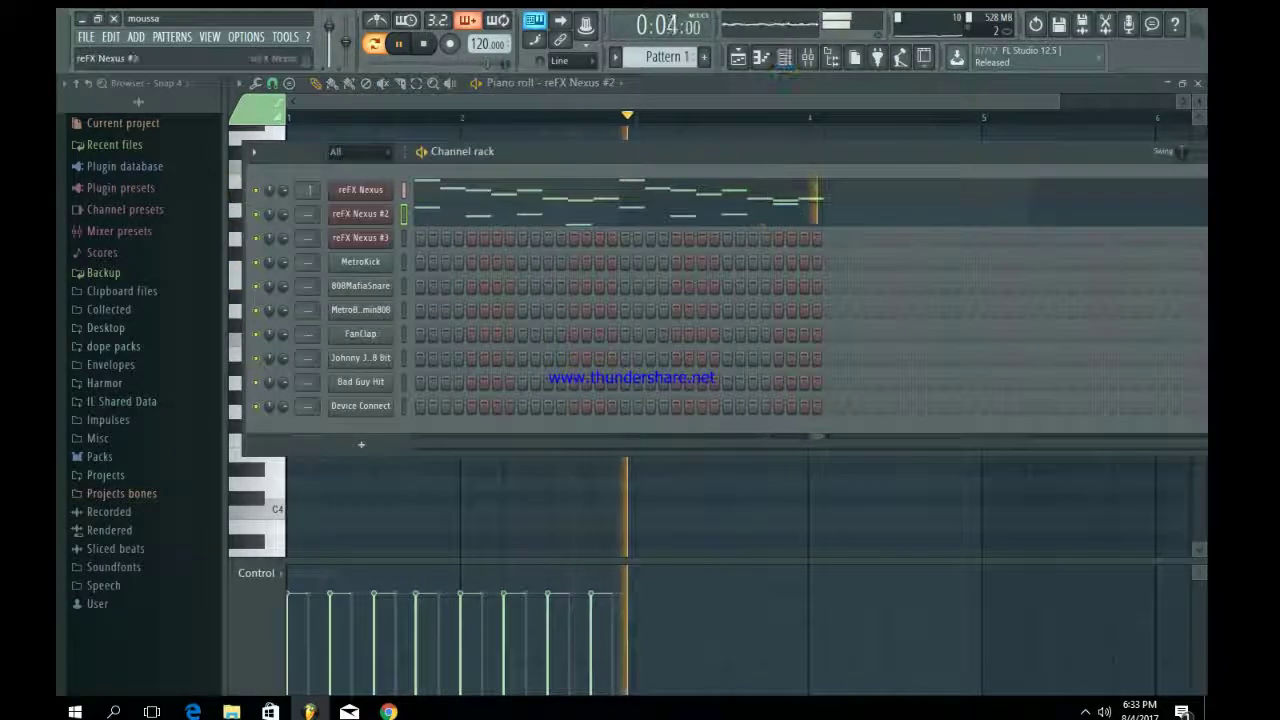
click(360, 214)
key(F9)
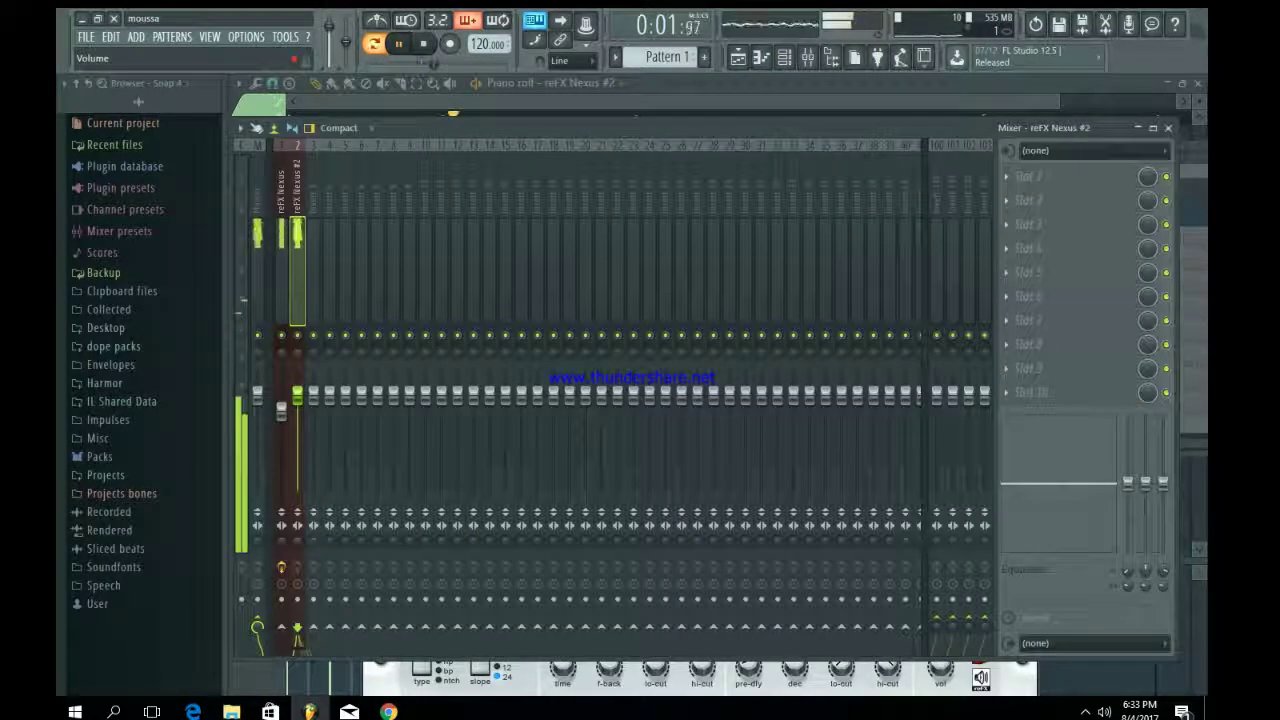
drag(281, 411, 298, 412)
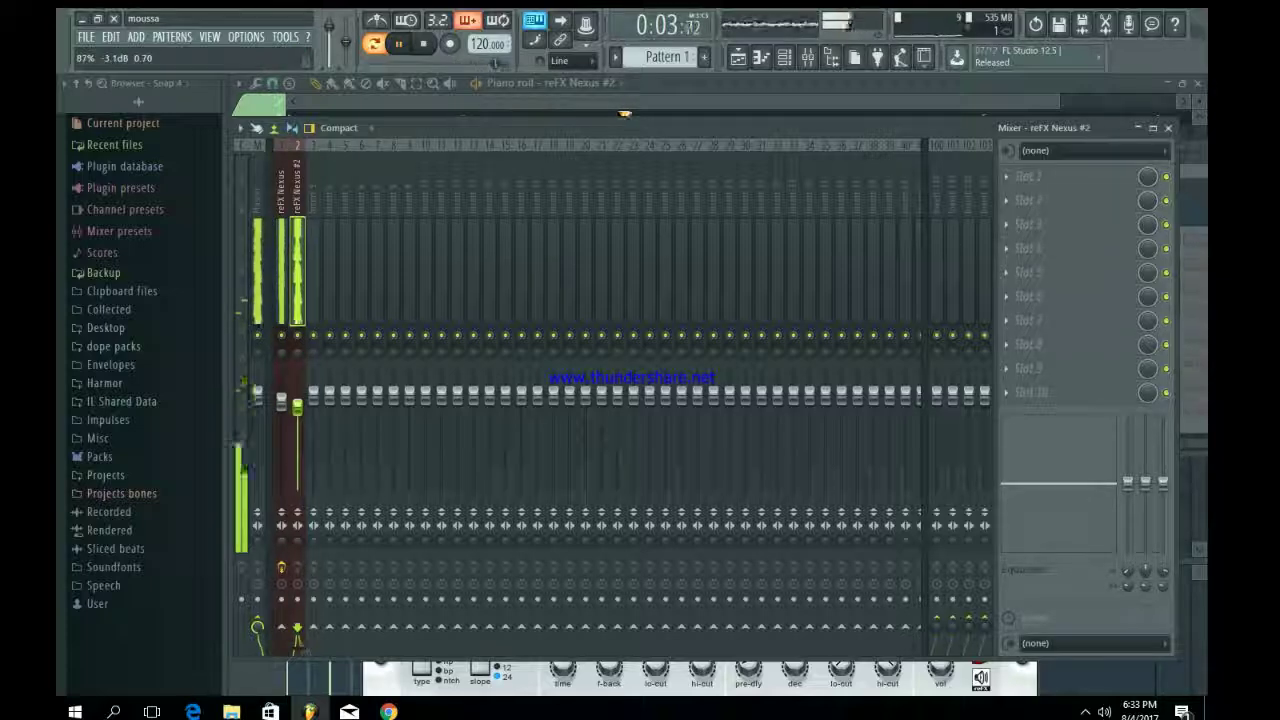
right_click(297, 335)
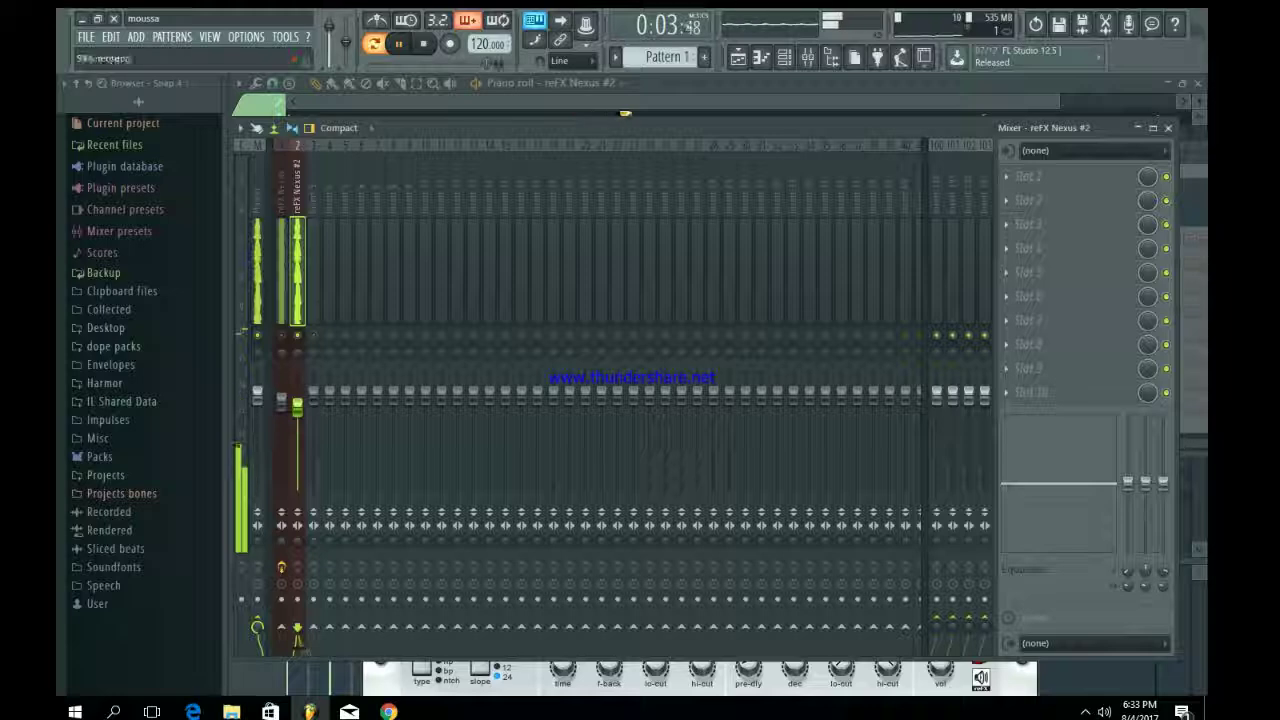
- Add Fruity Parametric EQ 2 to effect slot 1 with a Steep 8 high pass on band 1 and band 7 pulled down
click(1030, 176)
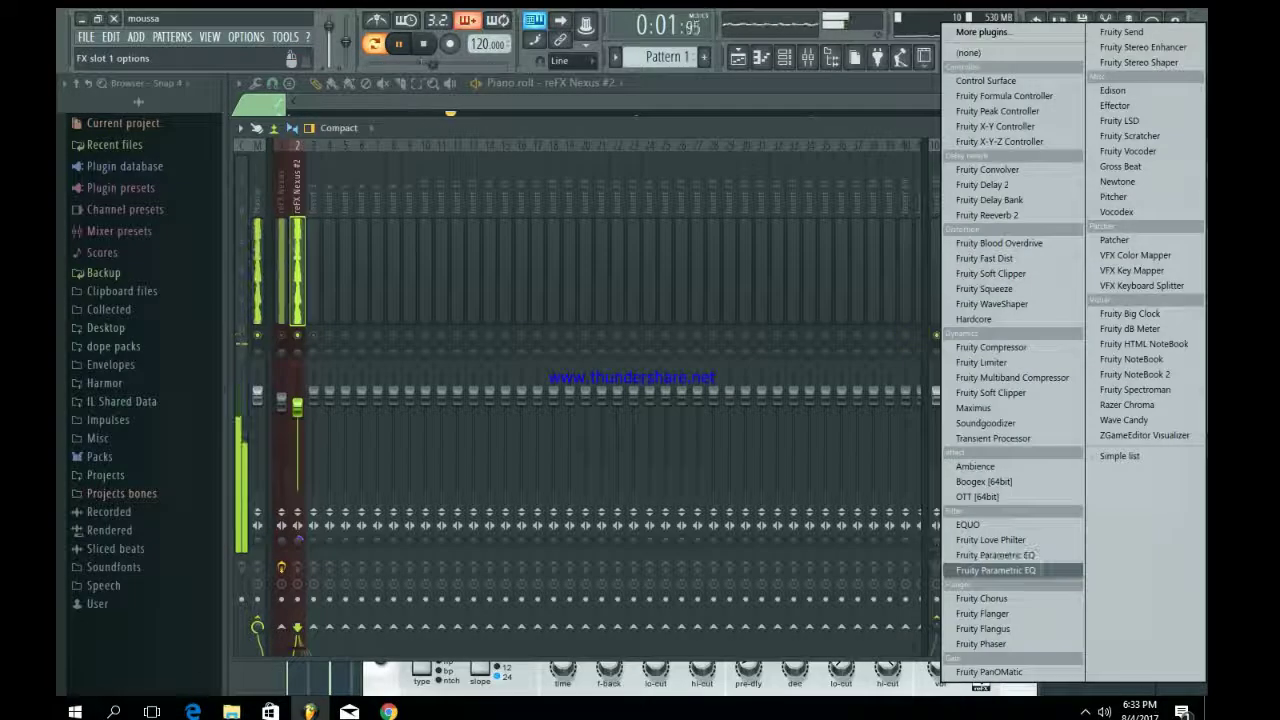
click(1014, 651)
mouse_move(461, 468)
click(517, 468)
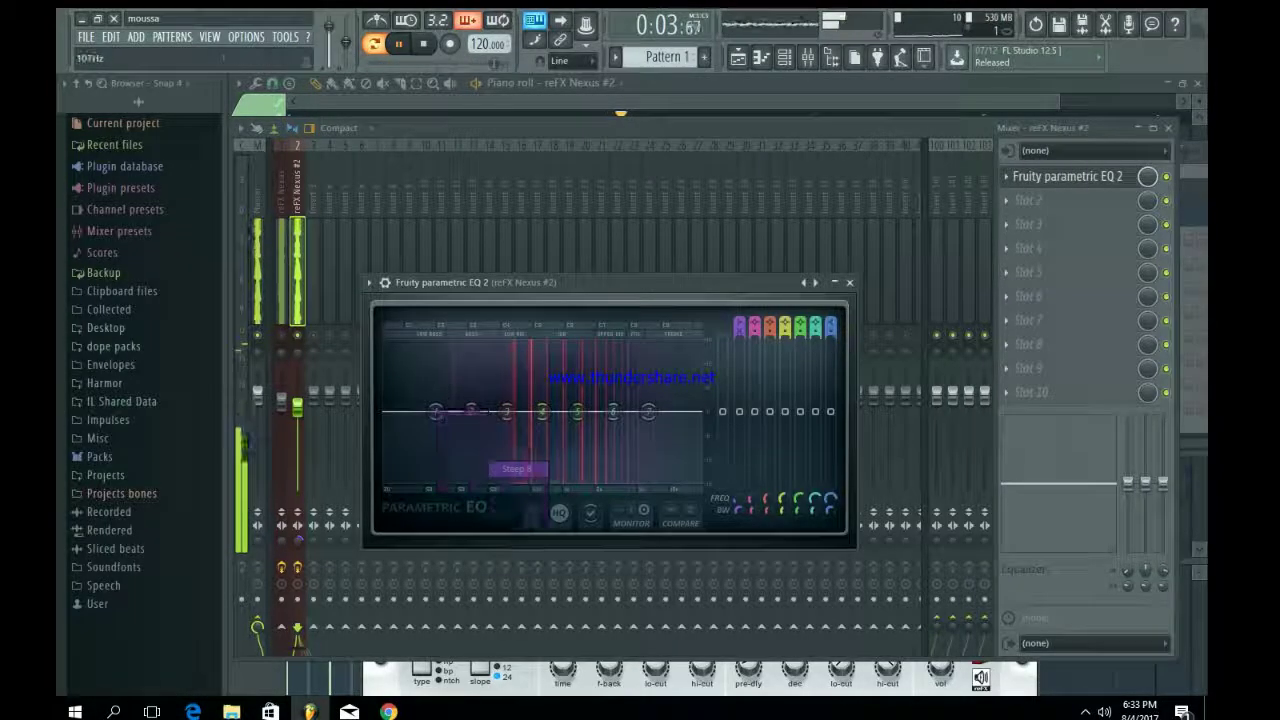
drag(436, 412, 505, 480)
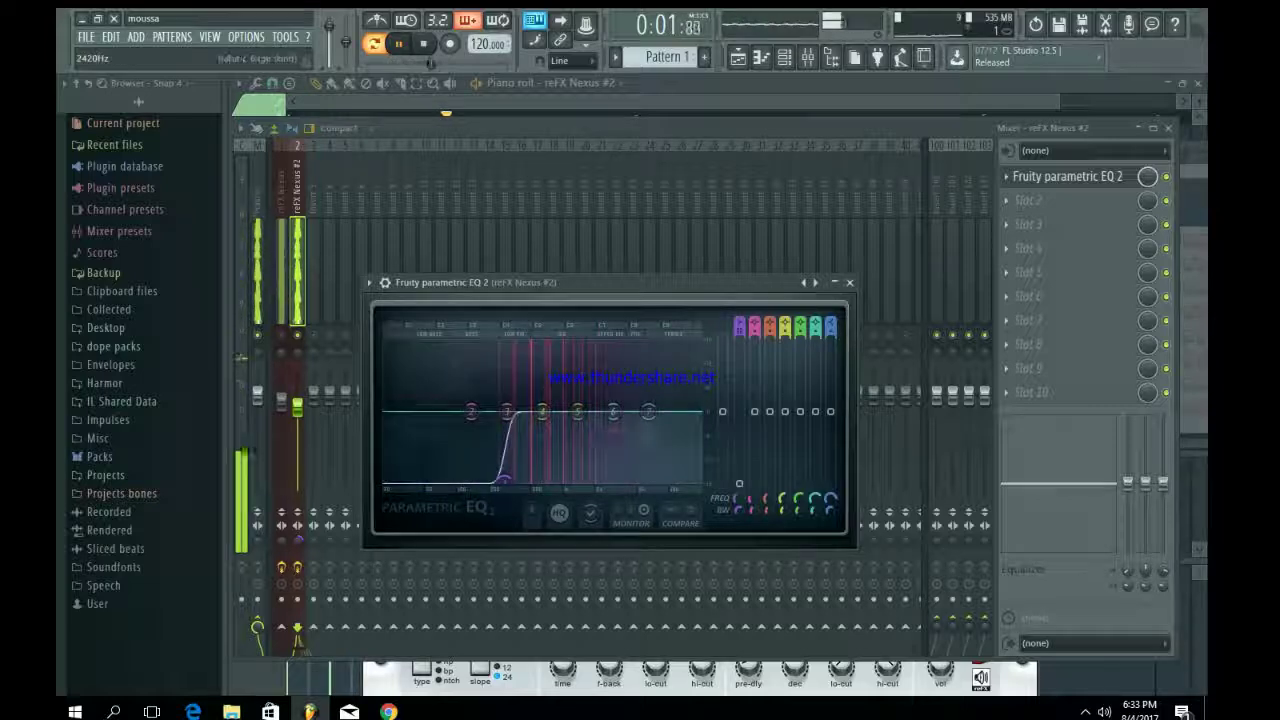
drag(649, 412, 699, 480)
click(850, 282)
- Add Fruity Reeverb 2 to effect slot 2 and raise its wet level slightly
click(1007, 200)
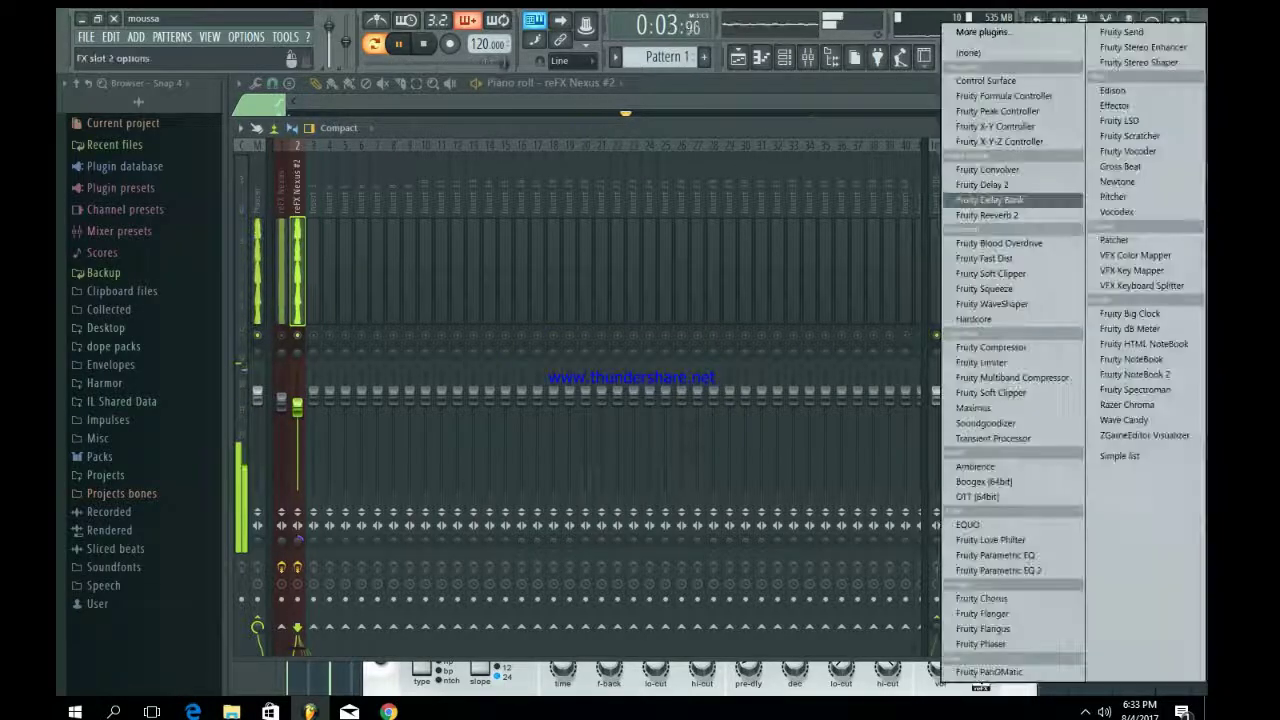
click(1007, 215)
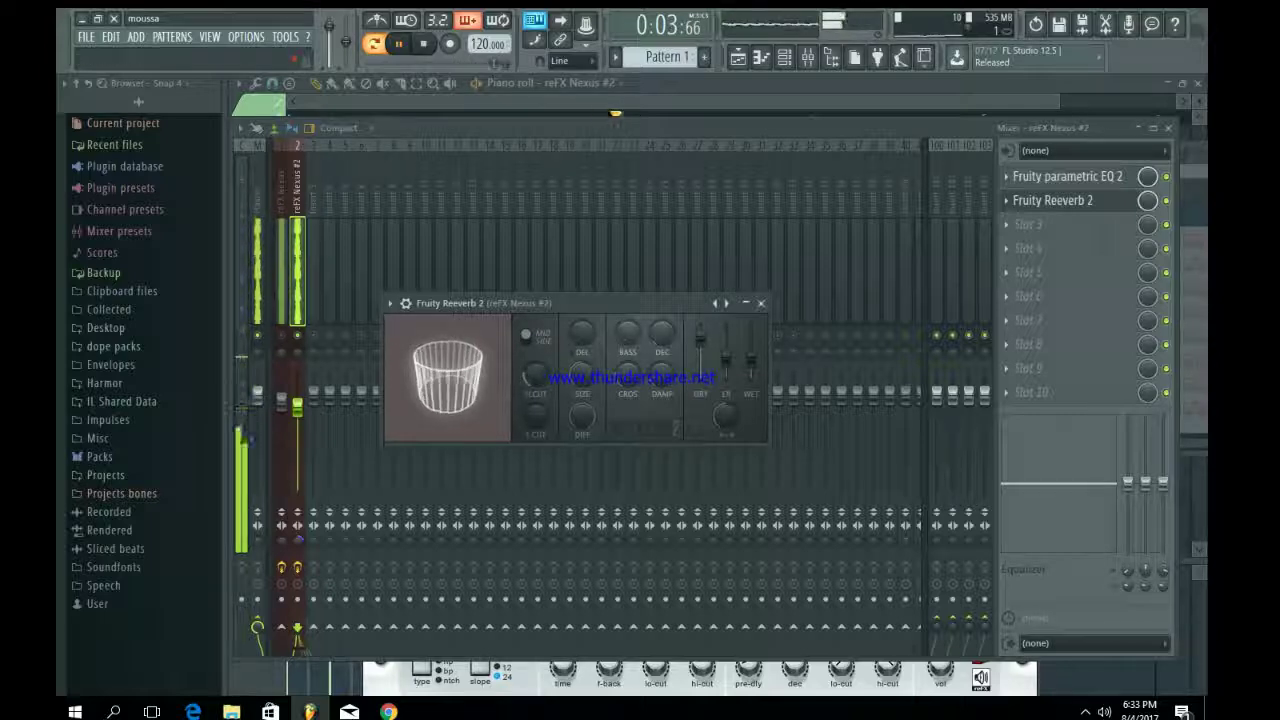
drag(751, 360, 751, 349)
click(761, 303)
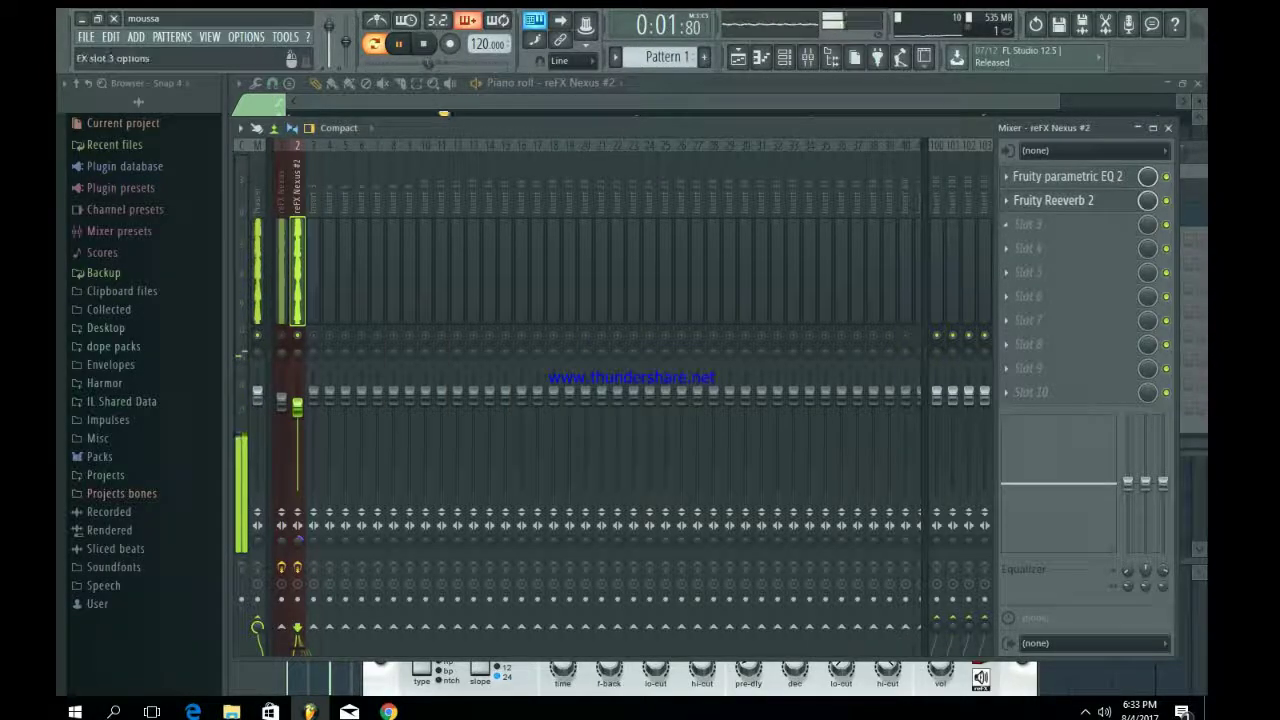
- Add Fruity Formula Controller to effect slot 3, load its Basic sine LFO preset and reset the b parameter
click(1028, 224)
click(1005, 95)
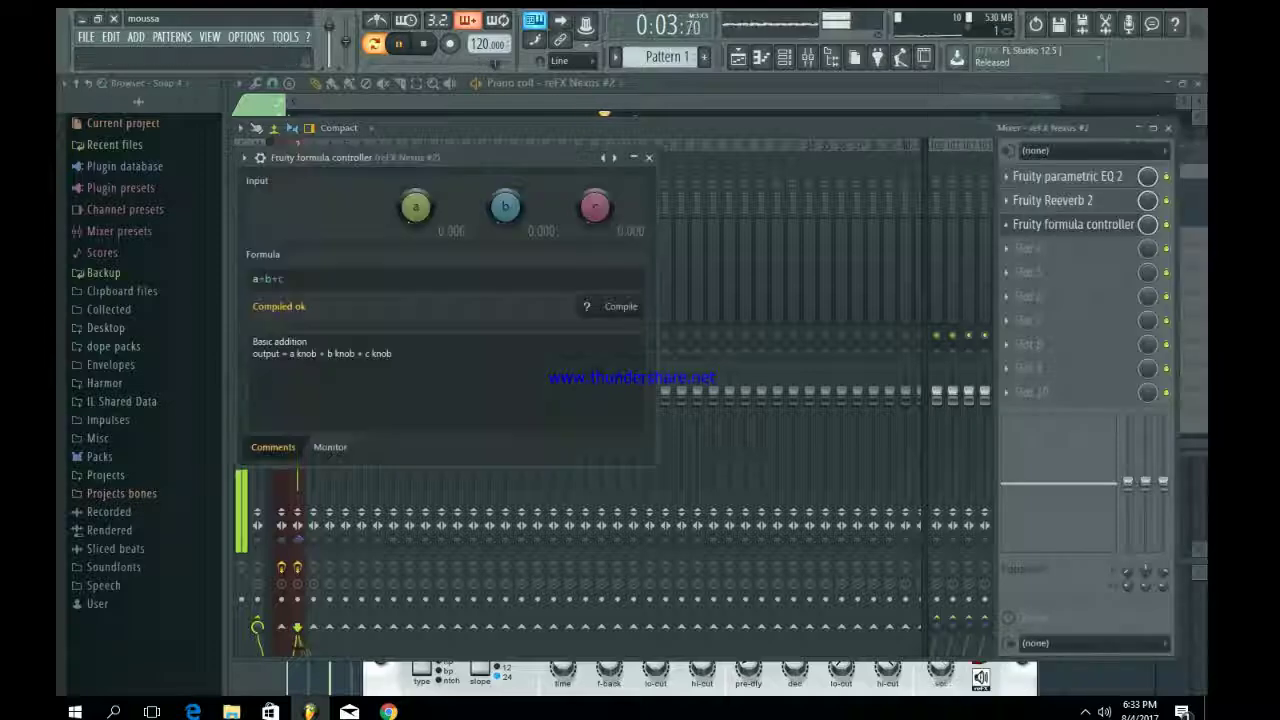
click(614, 157)
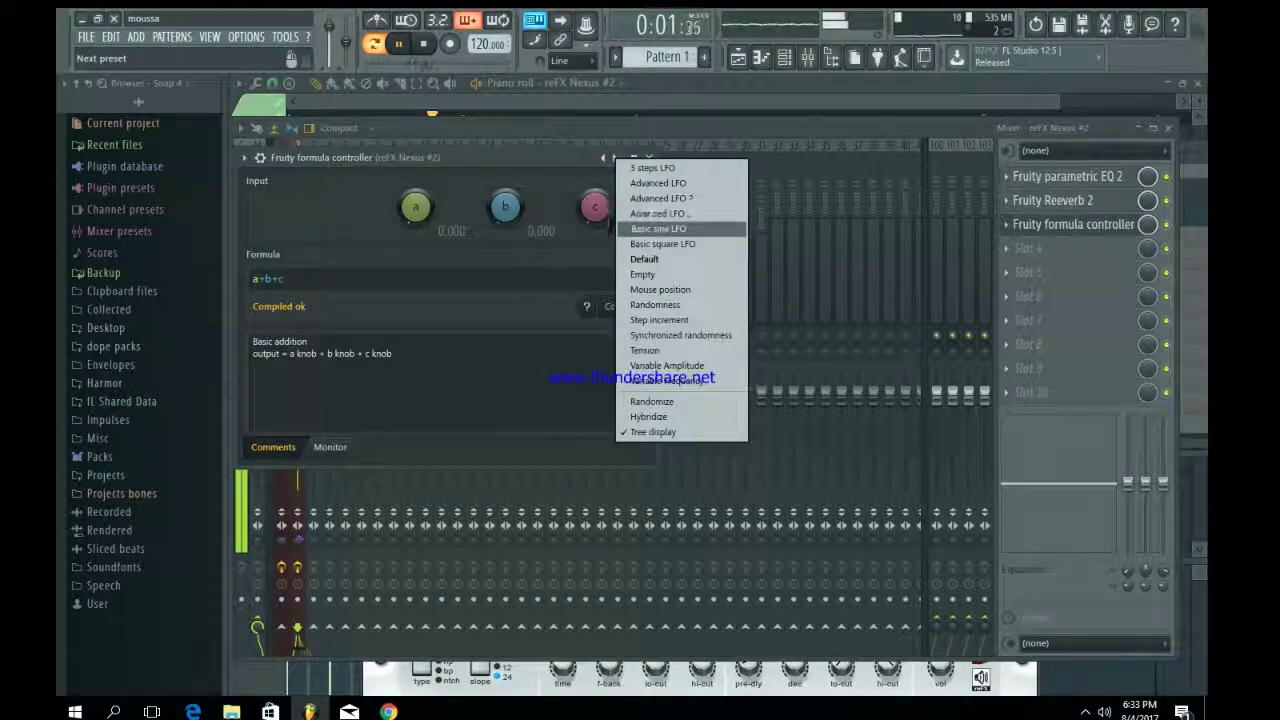
click(657, 228)
right_click(505, 207)
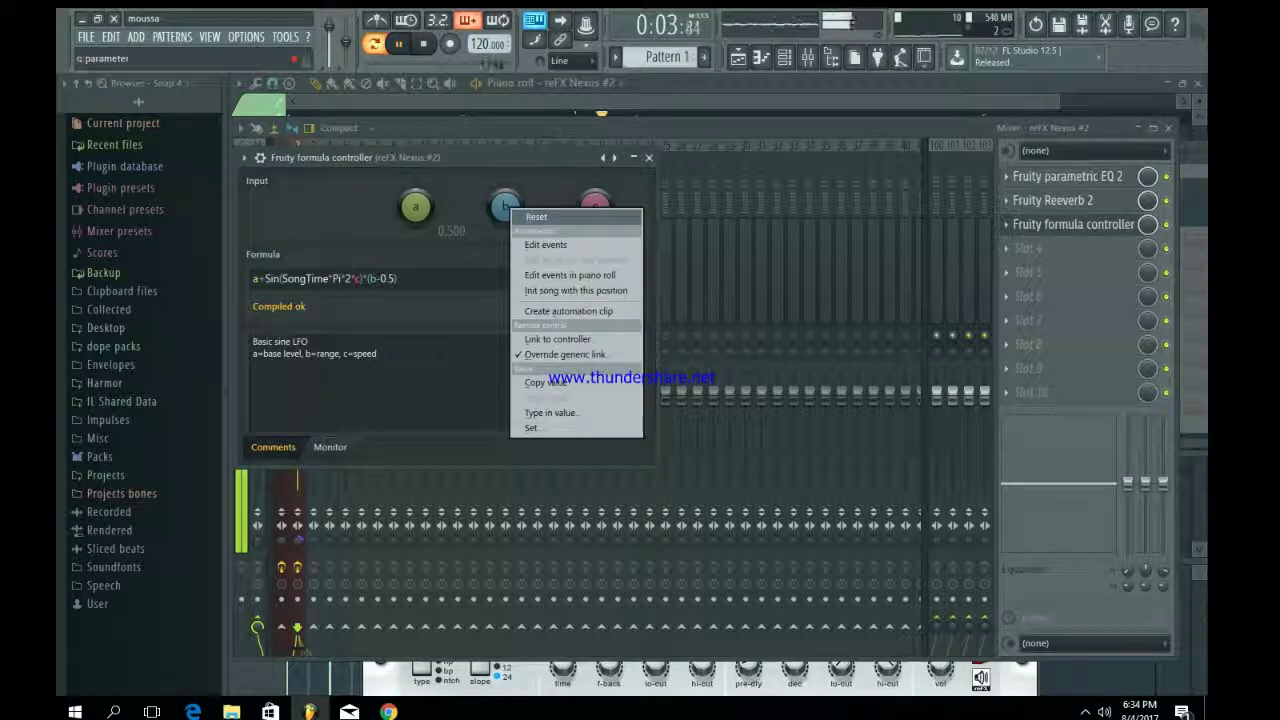
click(536, 217)
click(649, 157)
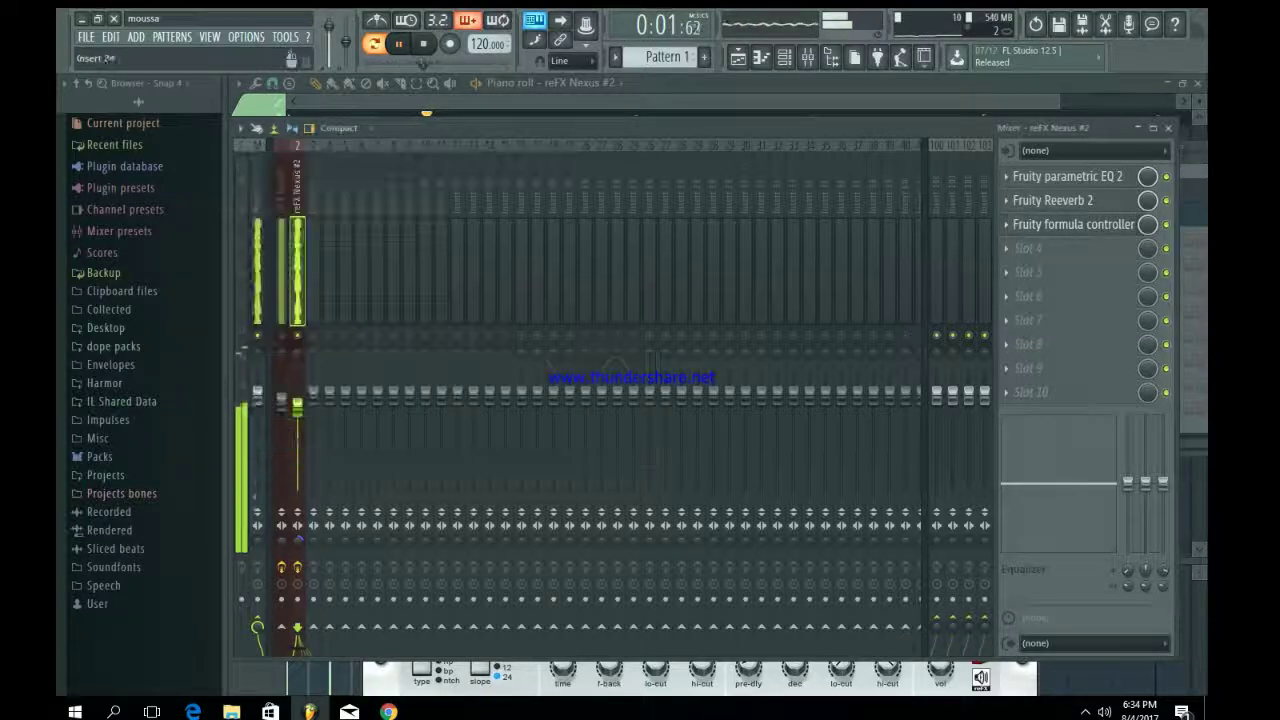
- Link the reFX Nexus #2 track's panning to the internal controller Formula ctrl - Out and restart playback
right_click(296, 352)
click(330, 485)
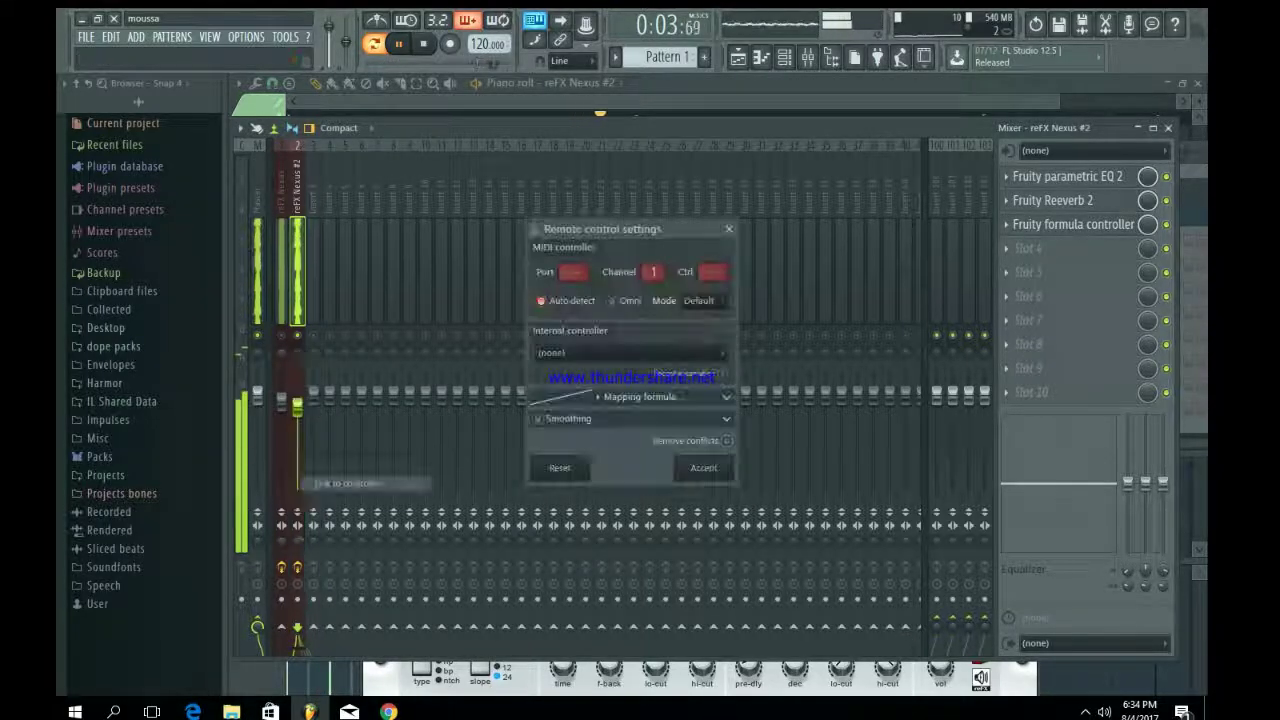
click(630, 353)
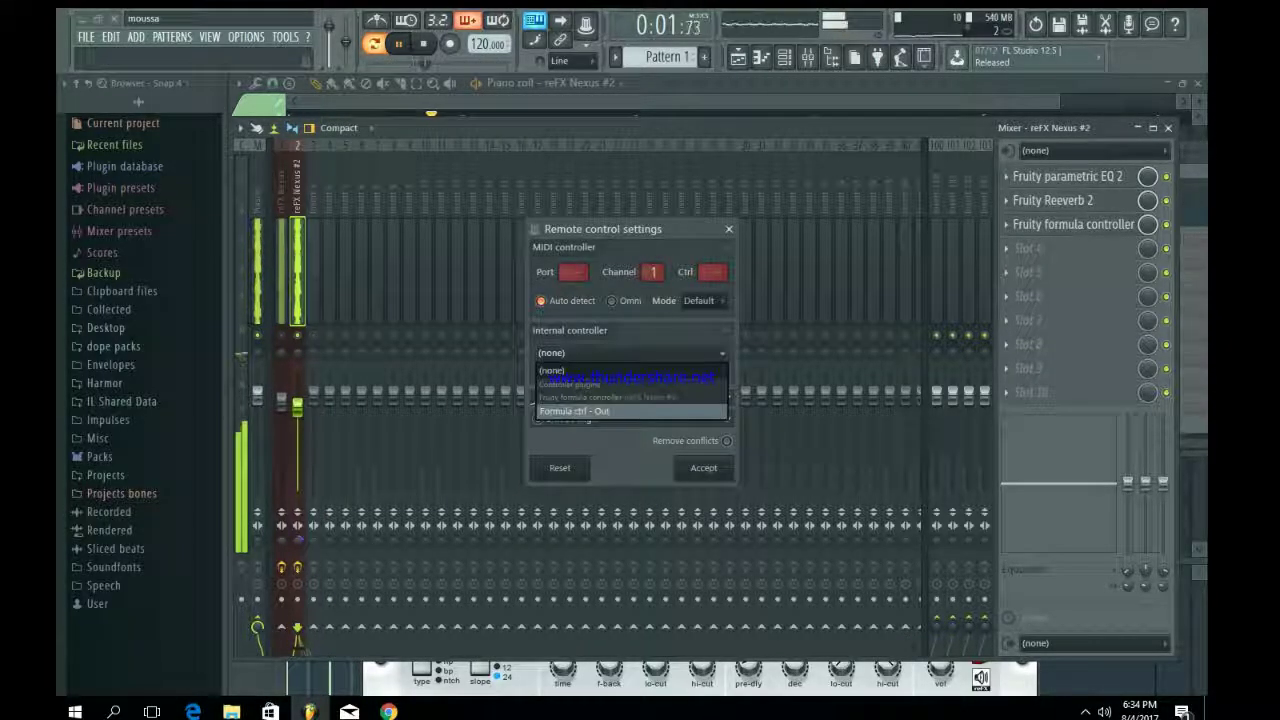
click(600, 411)
click(703, 468)
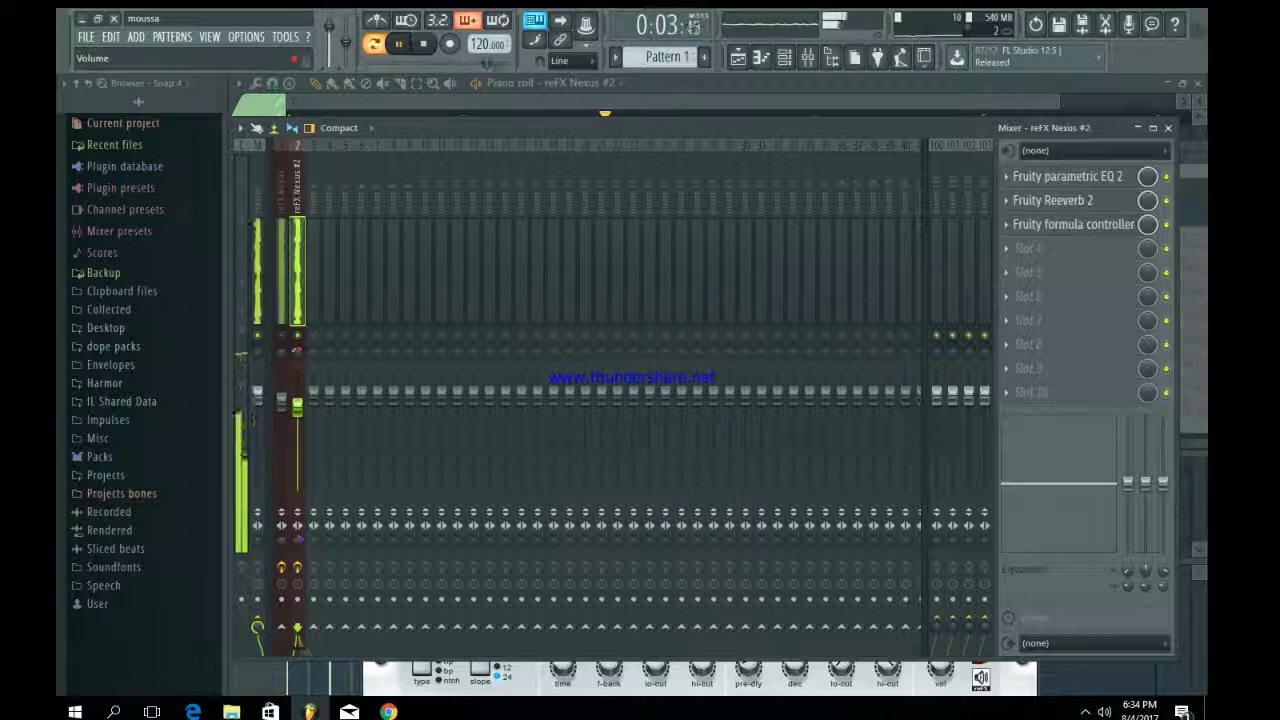
key(space)
key(space)
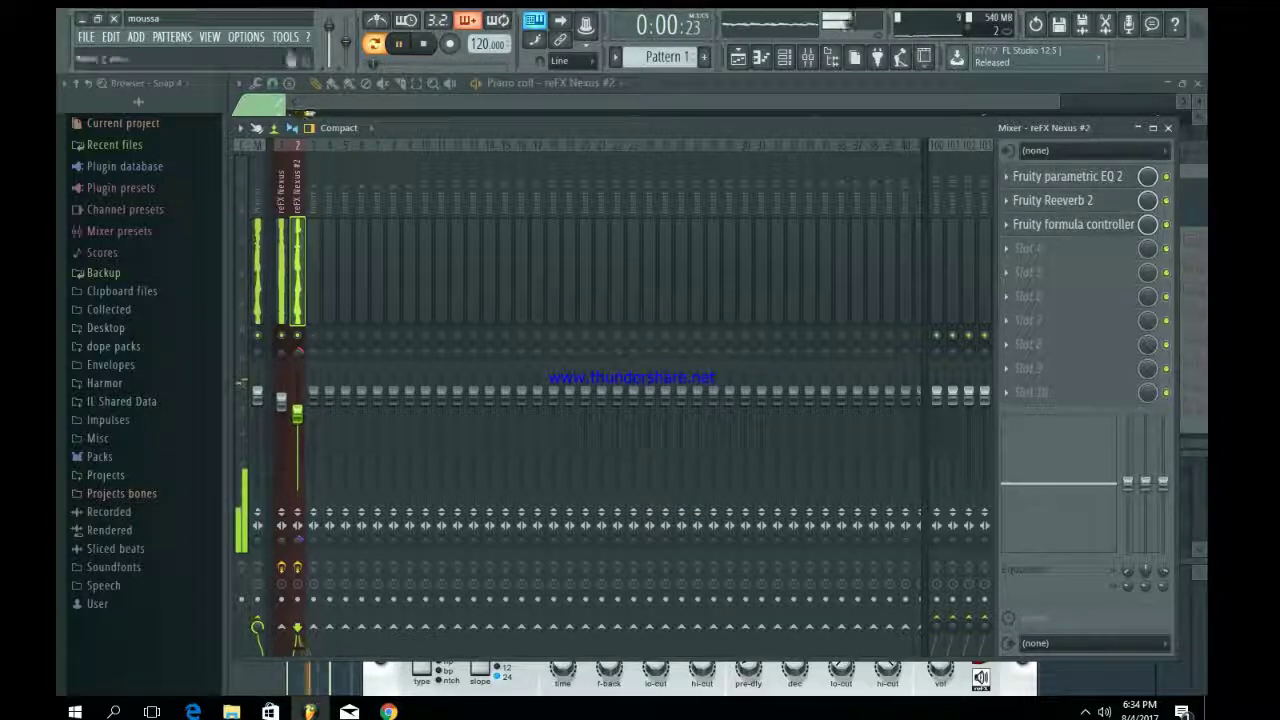
- Move the reFX Nexus #2 notes from Pattern 1 into Pattern 2, stop playback and return to the playlist
click(737, 57)
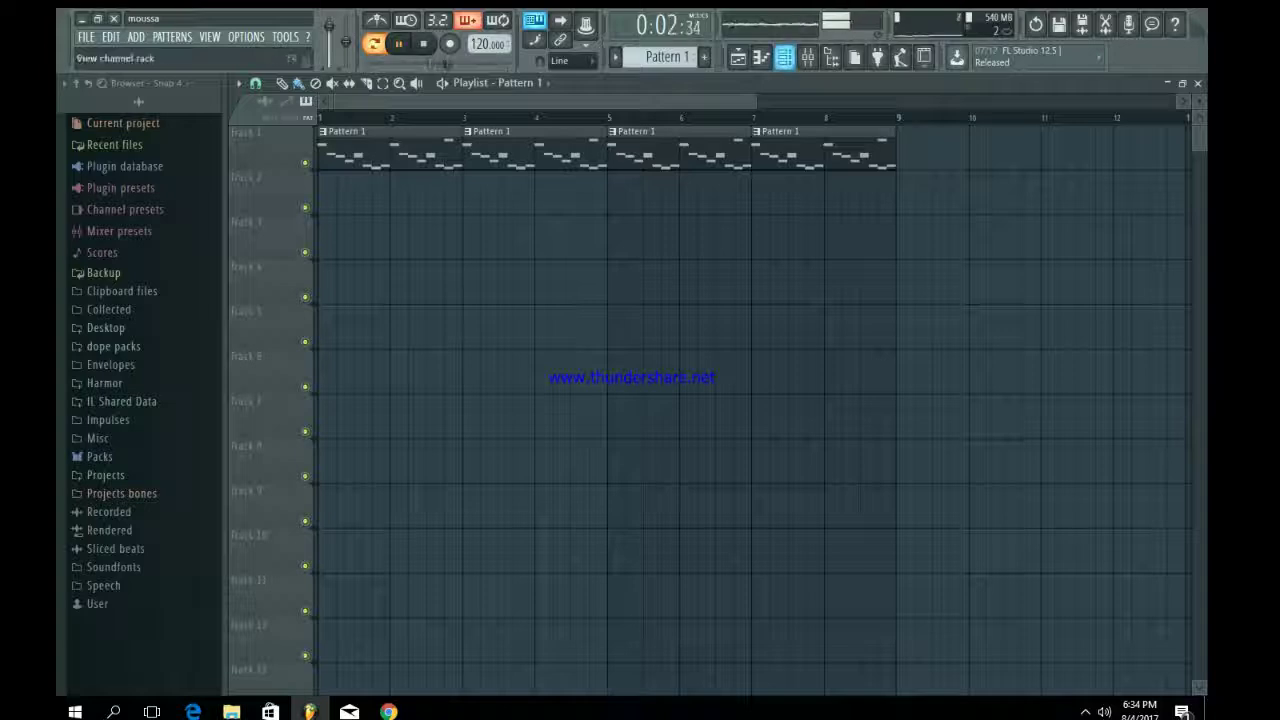
click(784, 57)
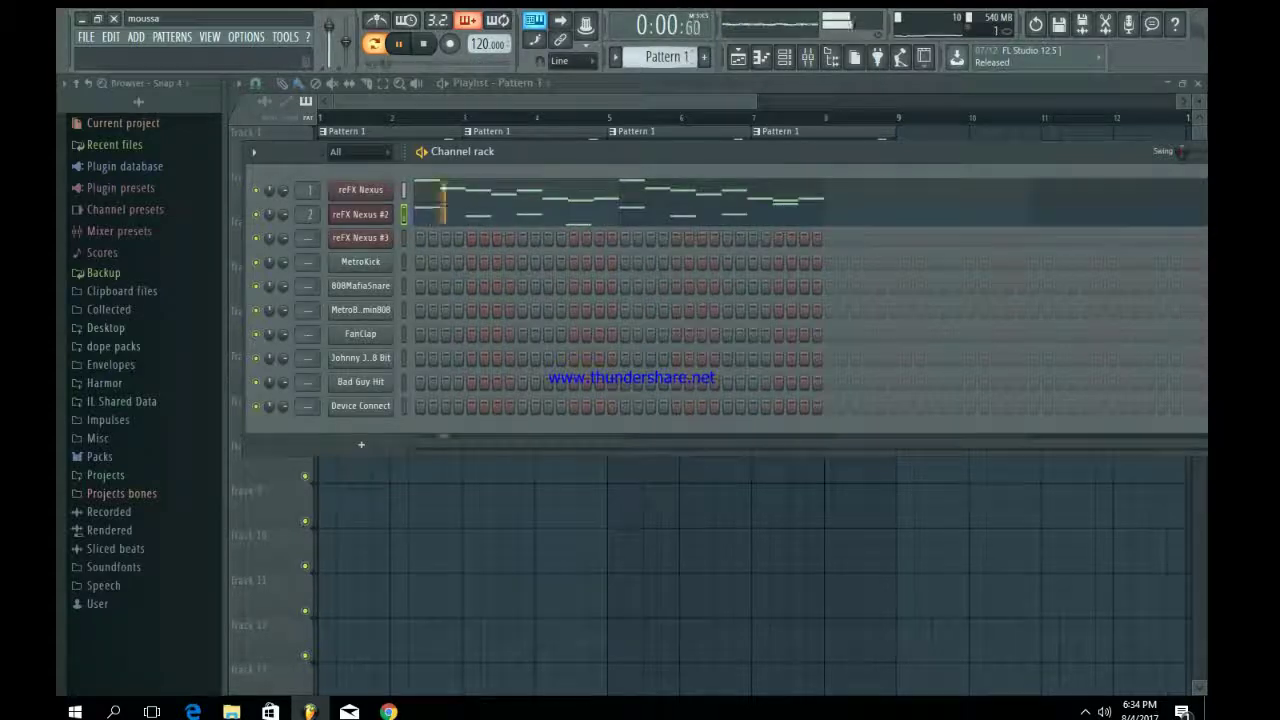
key(ctrl+z)
key(space)
key(F6)
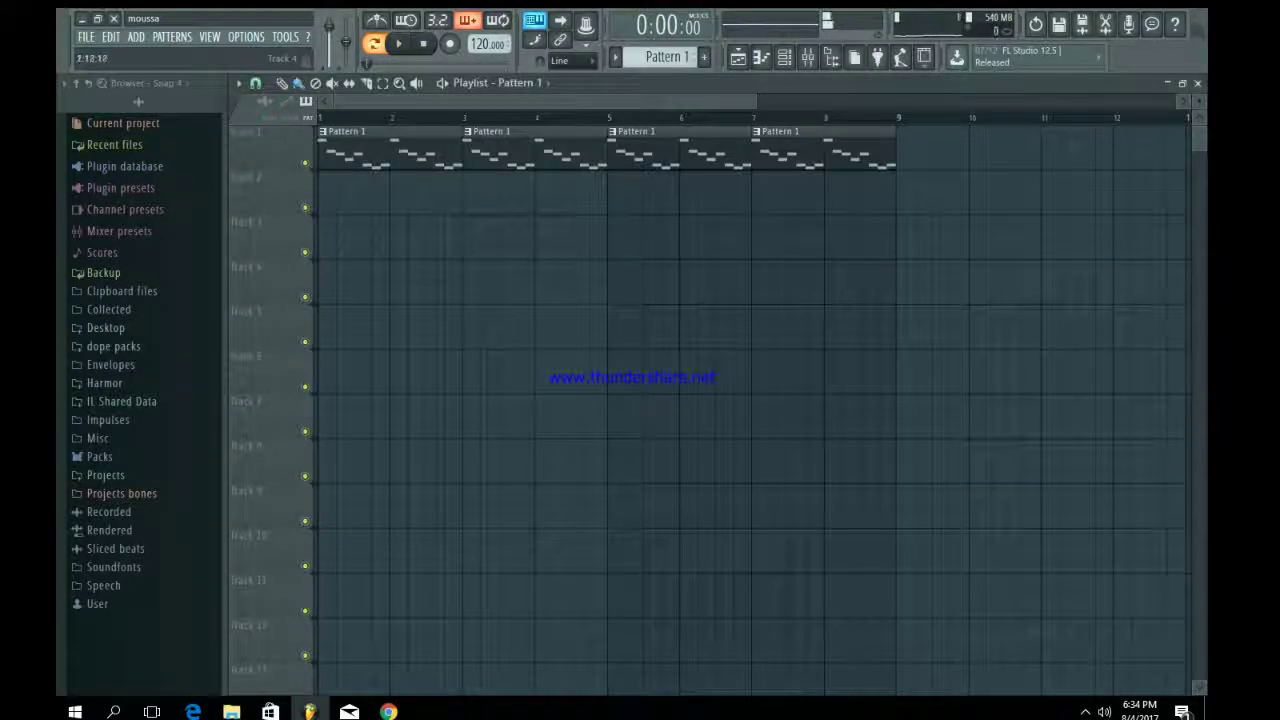
- Place four back-to-back Pattern 2 clips on playlist Track 2, filling bars 1 to 8, and play the arrangement in song mode
click(350, 195)
right_click(350, 193)
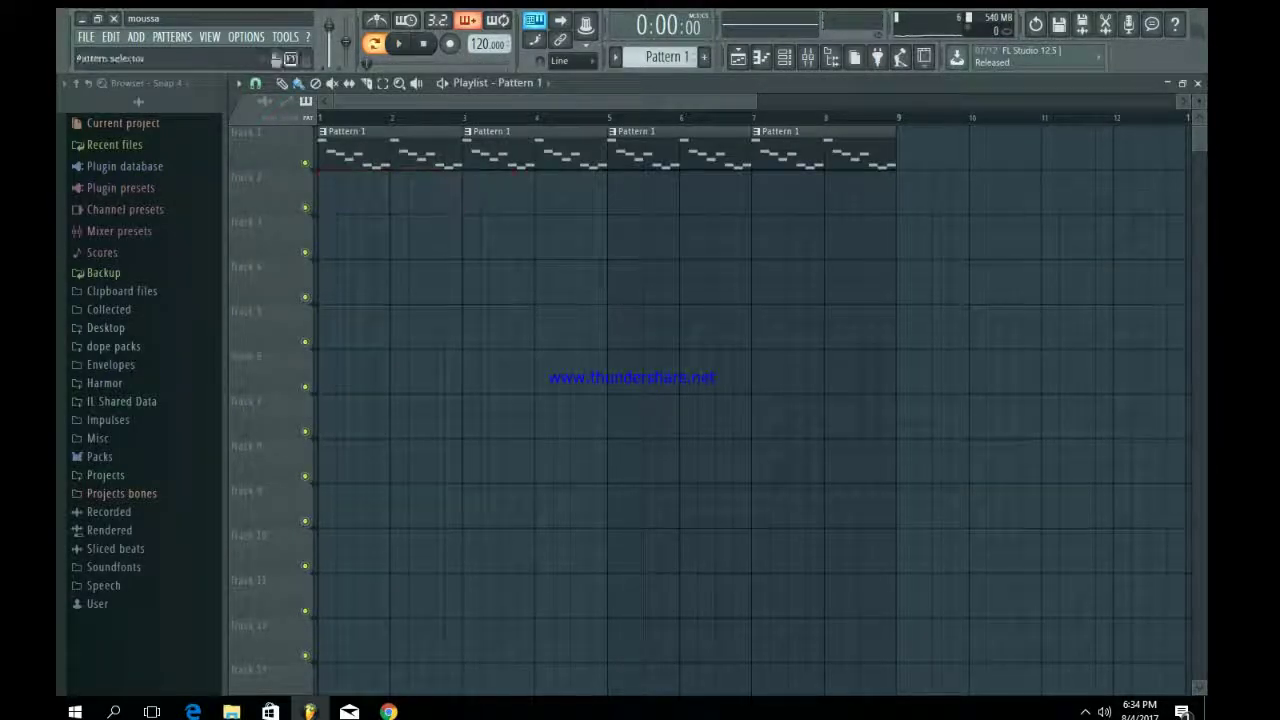
drag(385, 195, 328, 195)
click(474, 195)
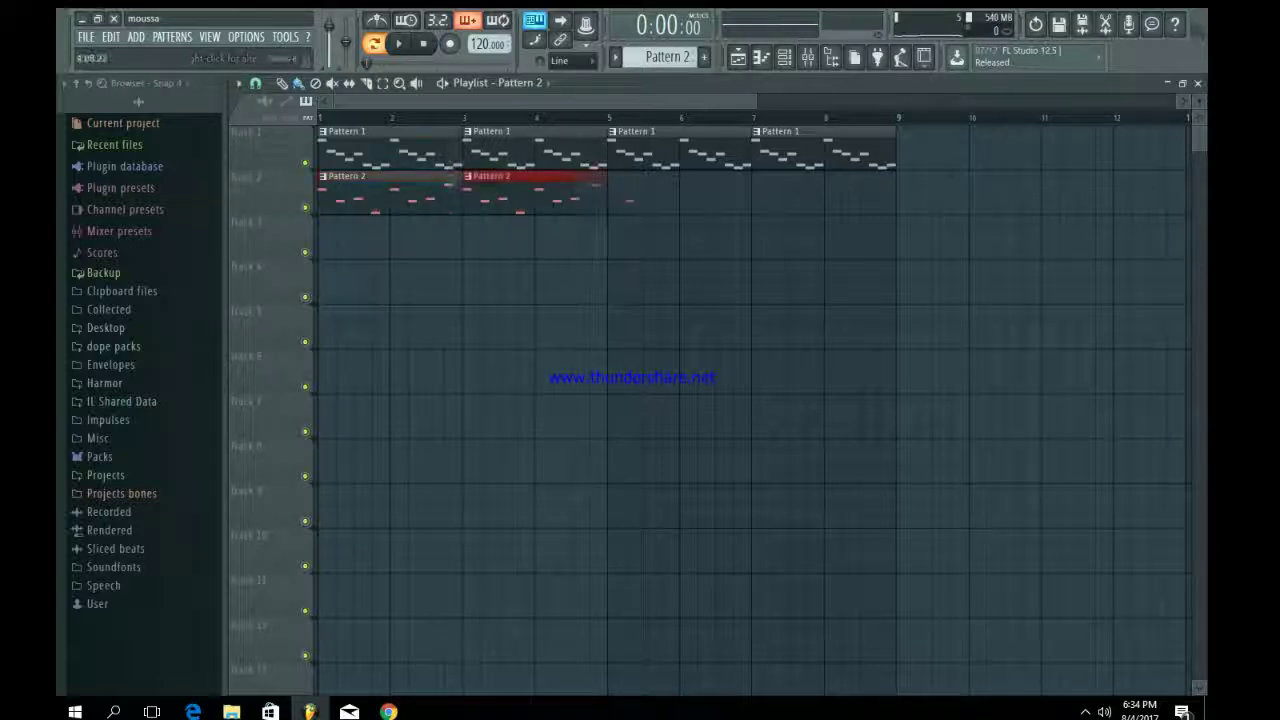
click(618, 195)
click(762, 195)
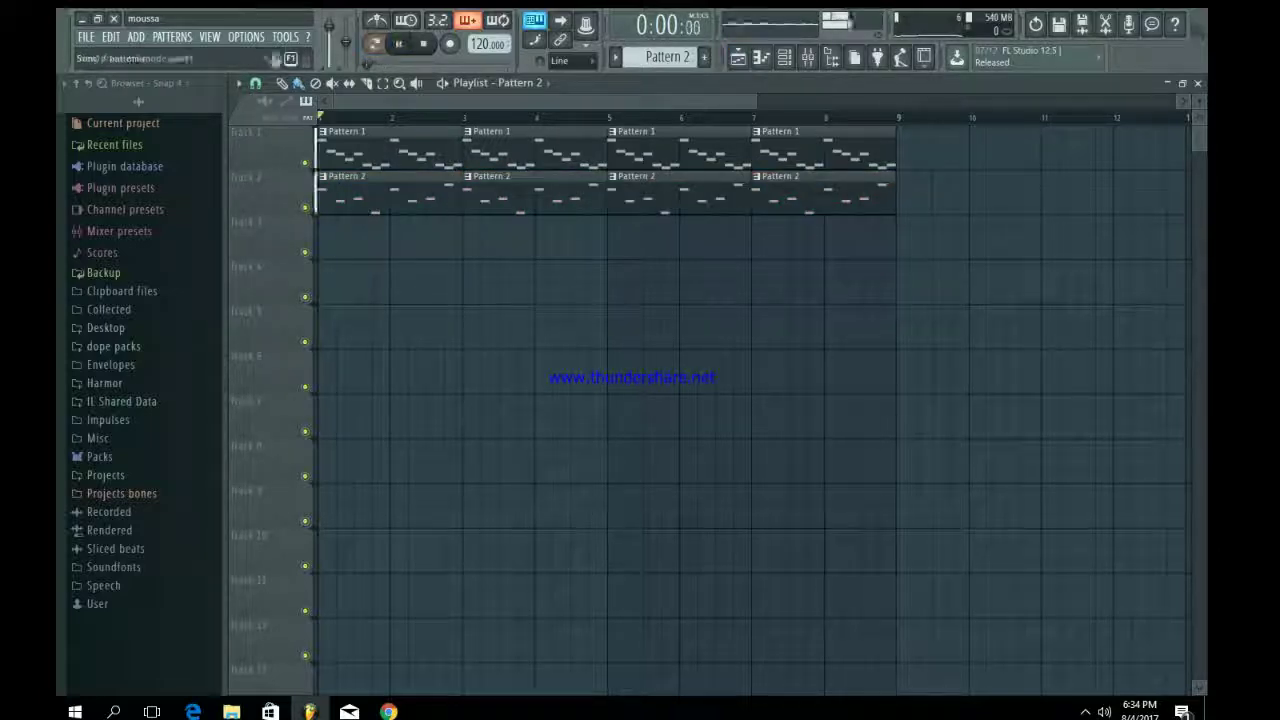
key(space)
- Audition the LD Hands Up! 1 preset of reFX Nexus #3 with Pattern 3 selected, and return to Pattern 1
key(F6)
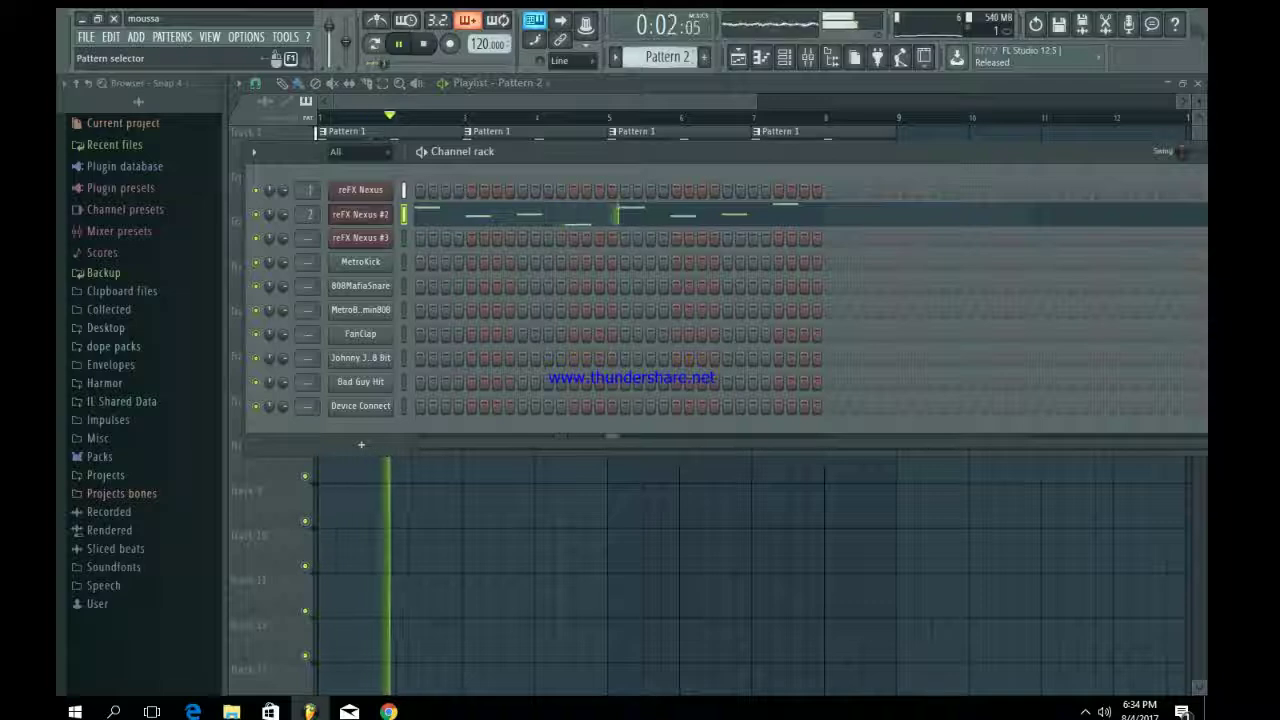
scroll(667, 57, up, 1)
key(space)
click(360, 238)
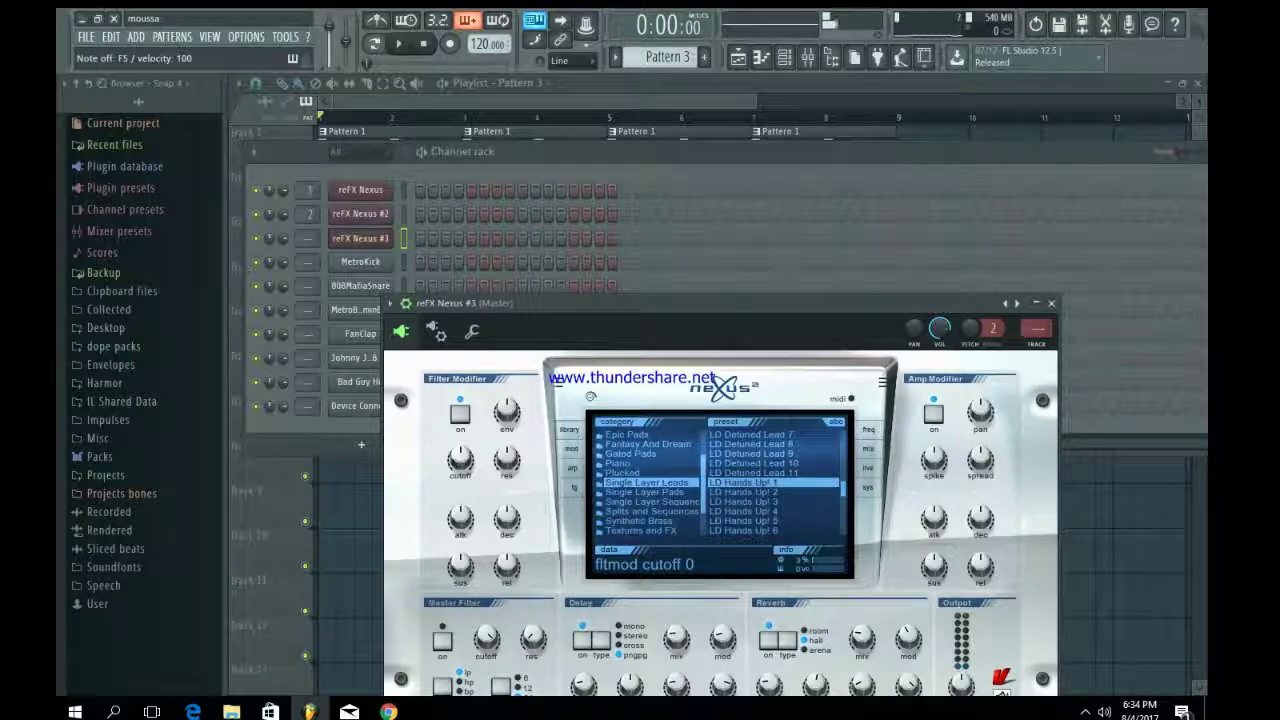
drag(640, 303, 605, 213)
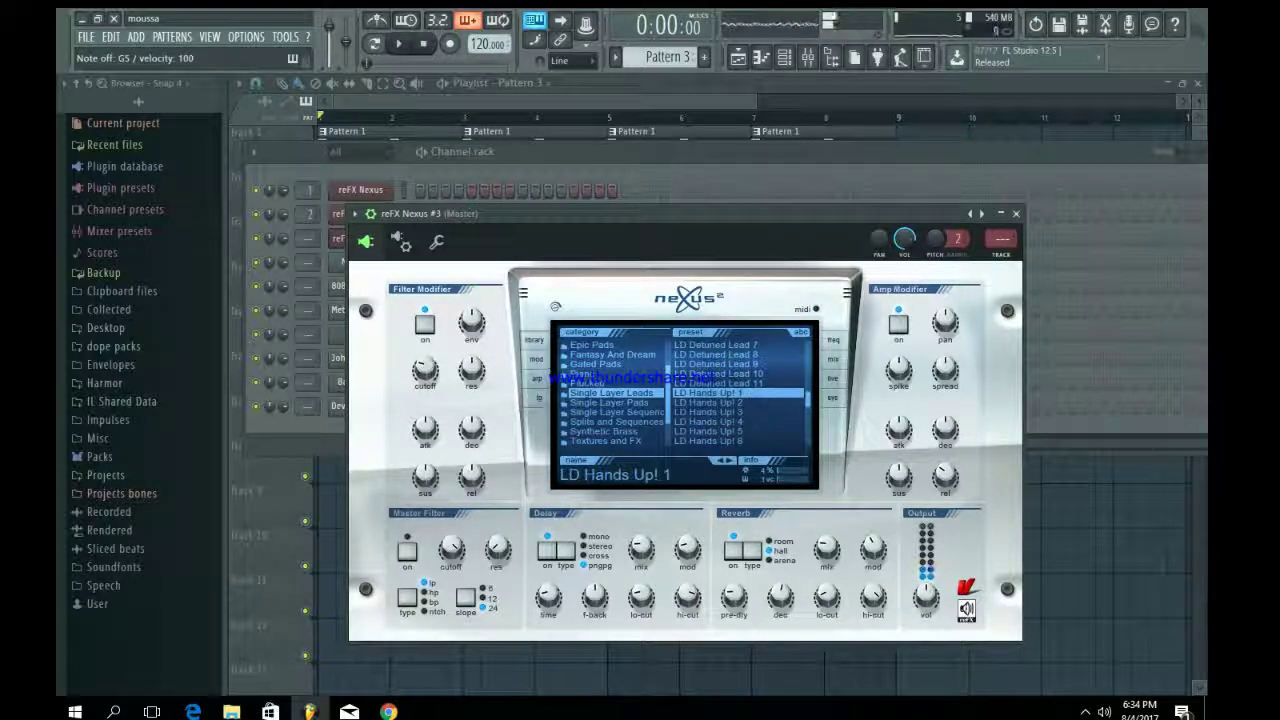
click(1016, 214)
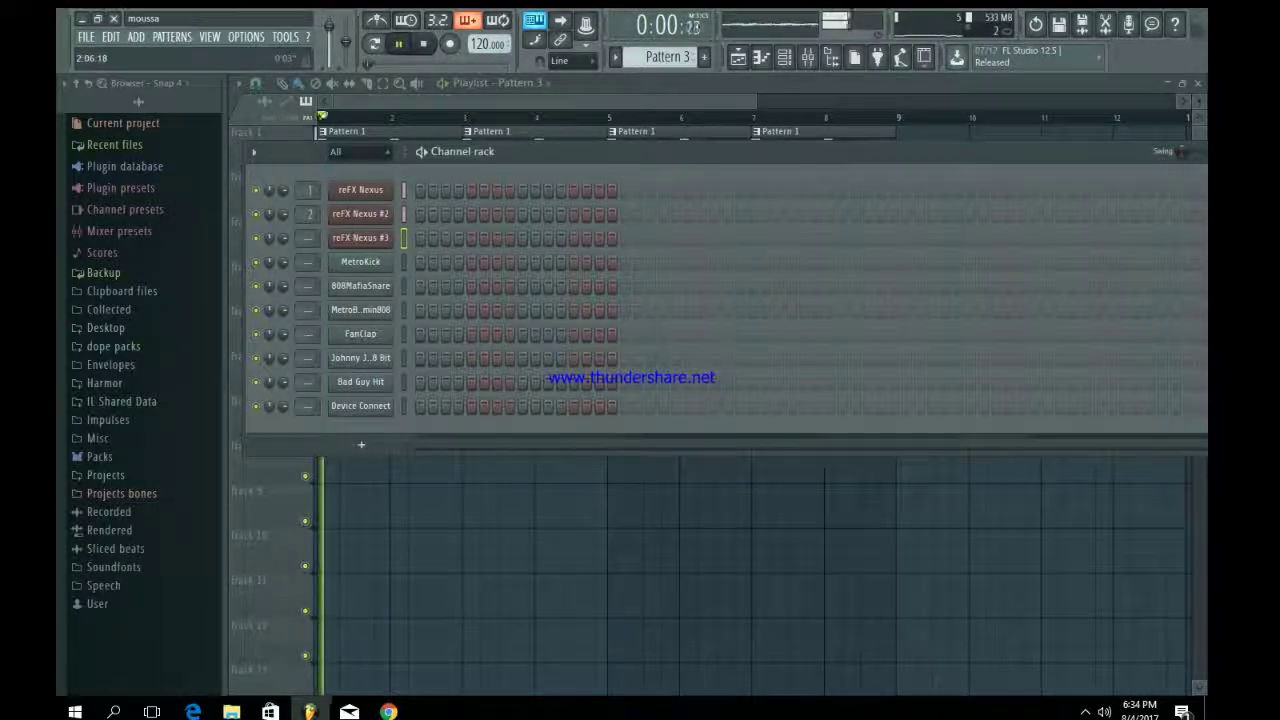
scroll(668, 57, up, 2)
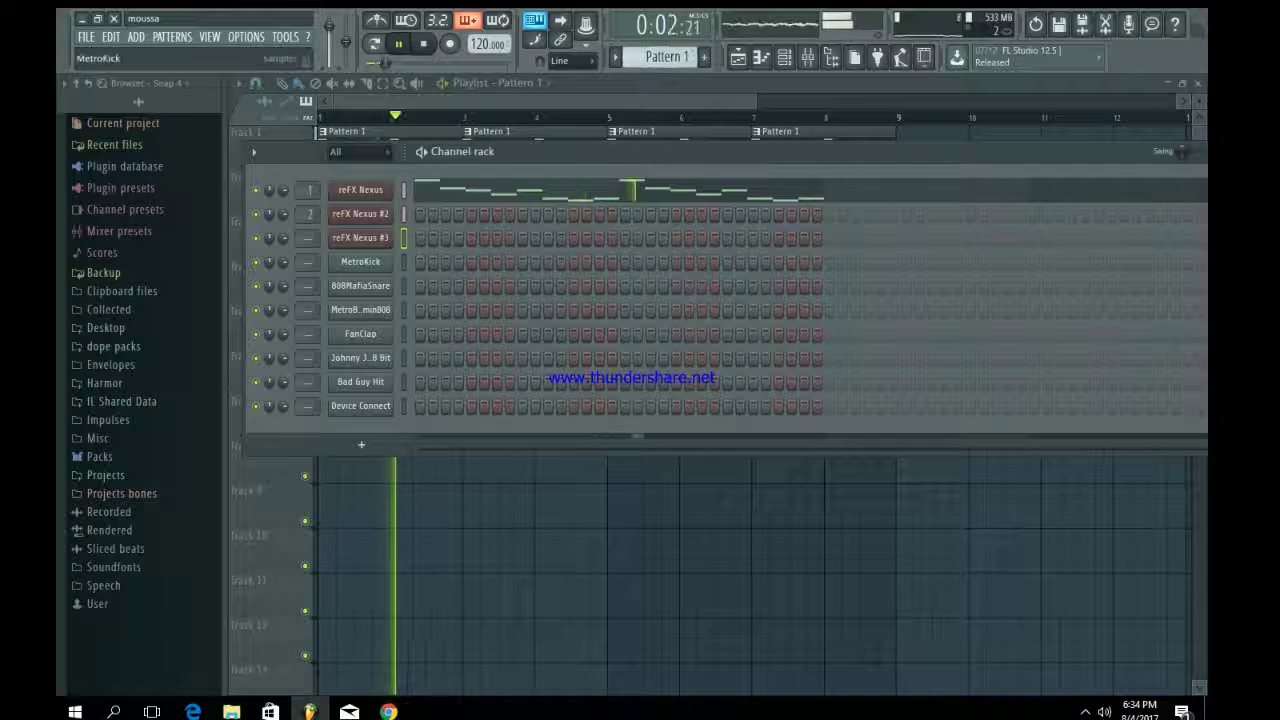
- Draw a one-beat A5 note at the start of bar 1 in the reFX Nexus #3 piano roll and play it
right_click(360, 238)
click(438, 238)
key(space)
key(space)
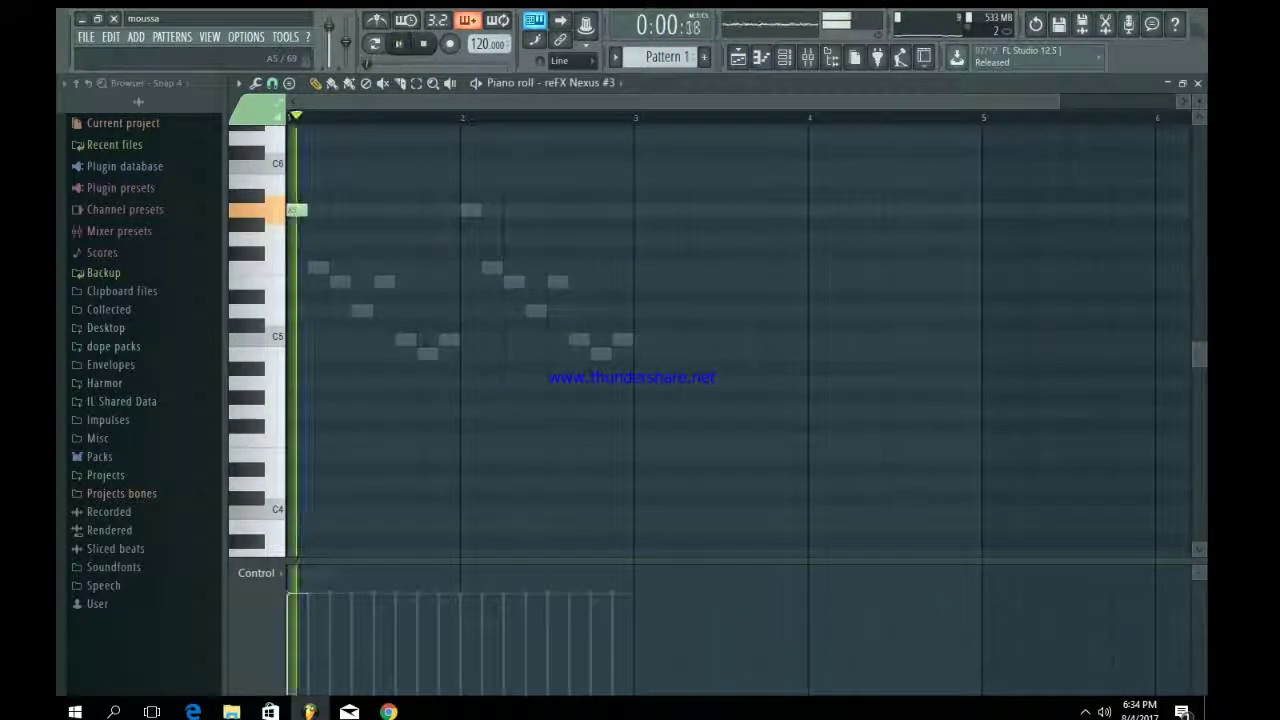
key(space)
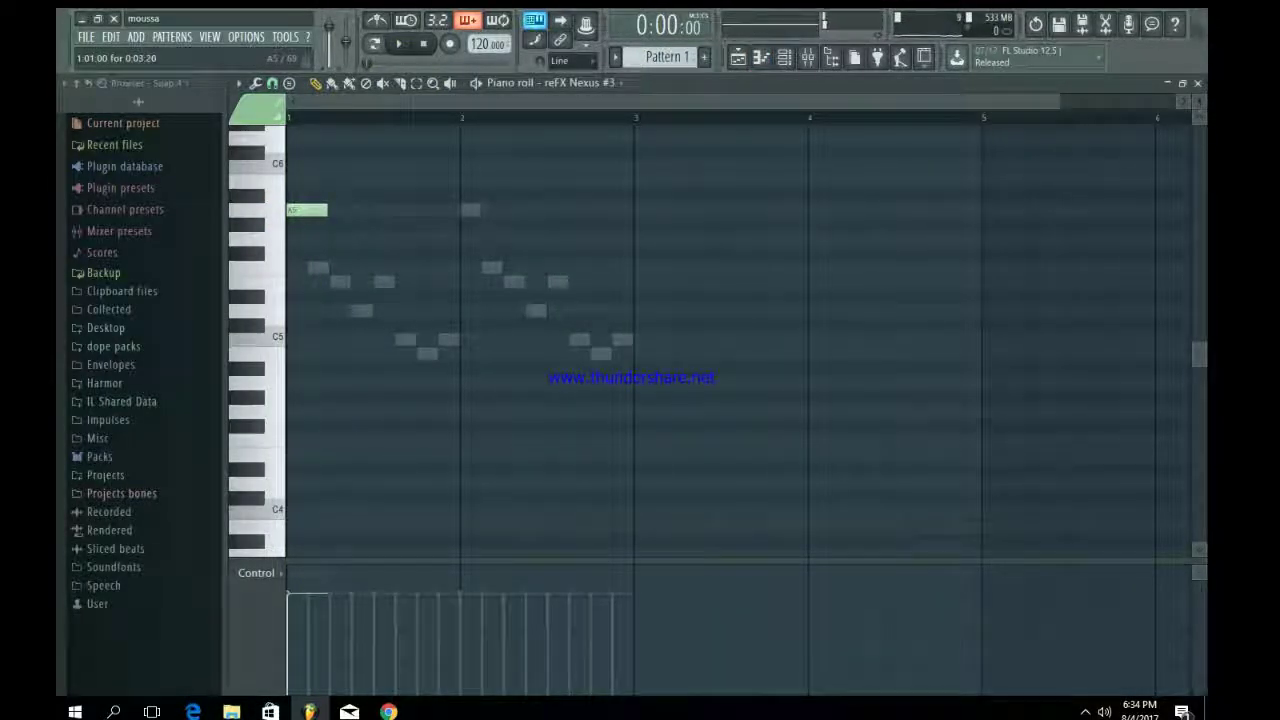
key(space)
scroll(700, 340, up, 3)
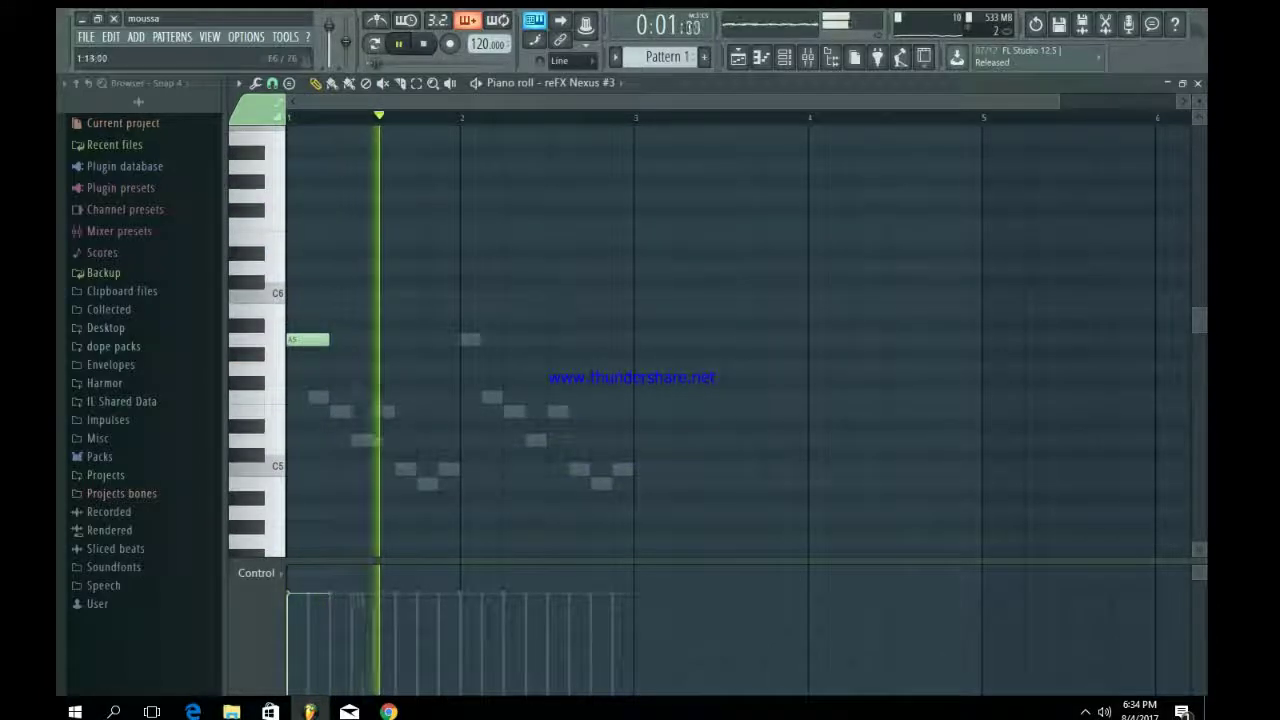
- Add three consecutive one-step E6 notes from beat 4 of bar 1, erase the extra fourth note, and replay
key(space)
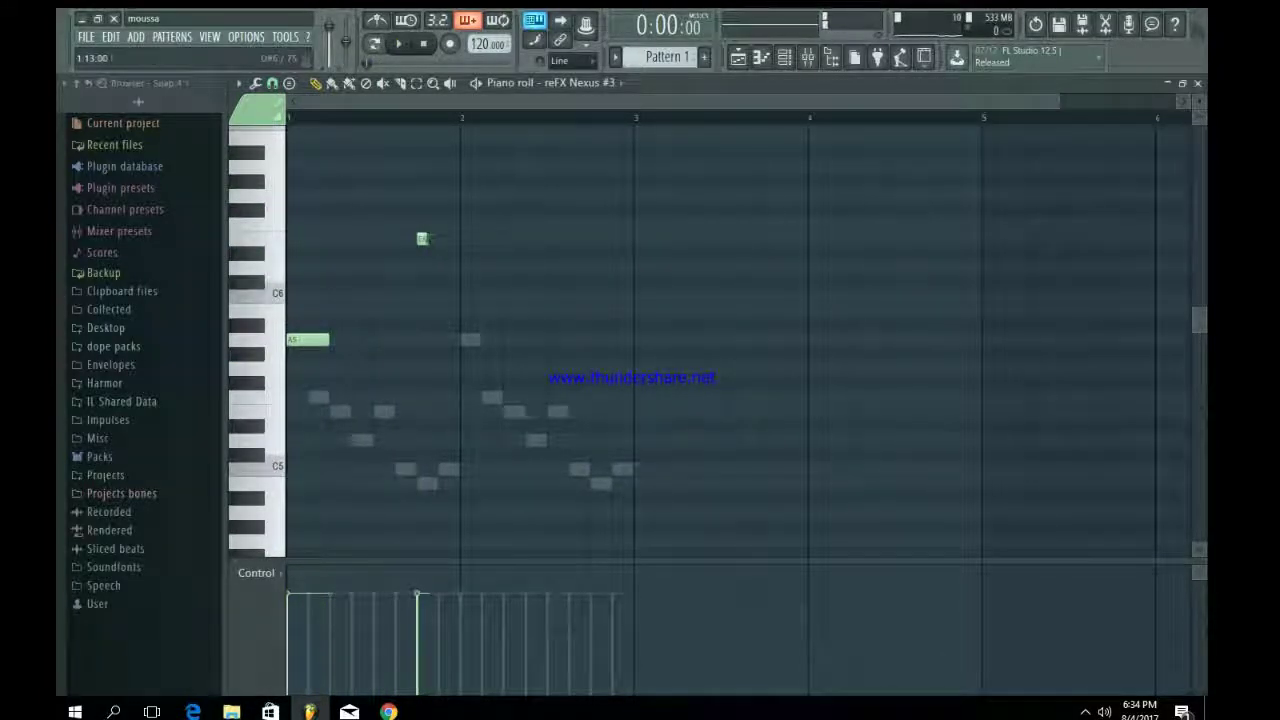
click(434, 238)
click(444, 239)
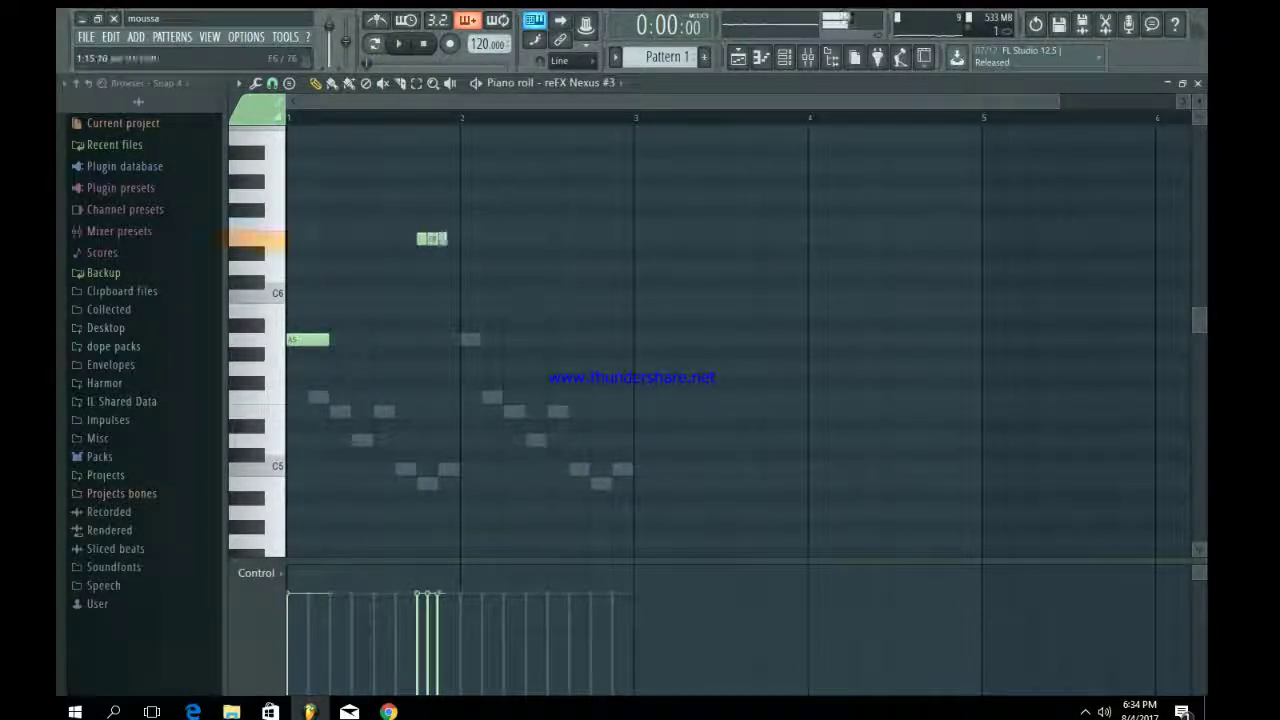
key(space)
click(457, 239)
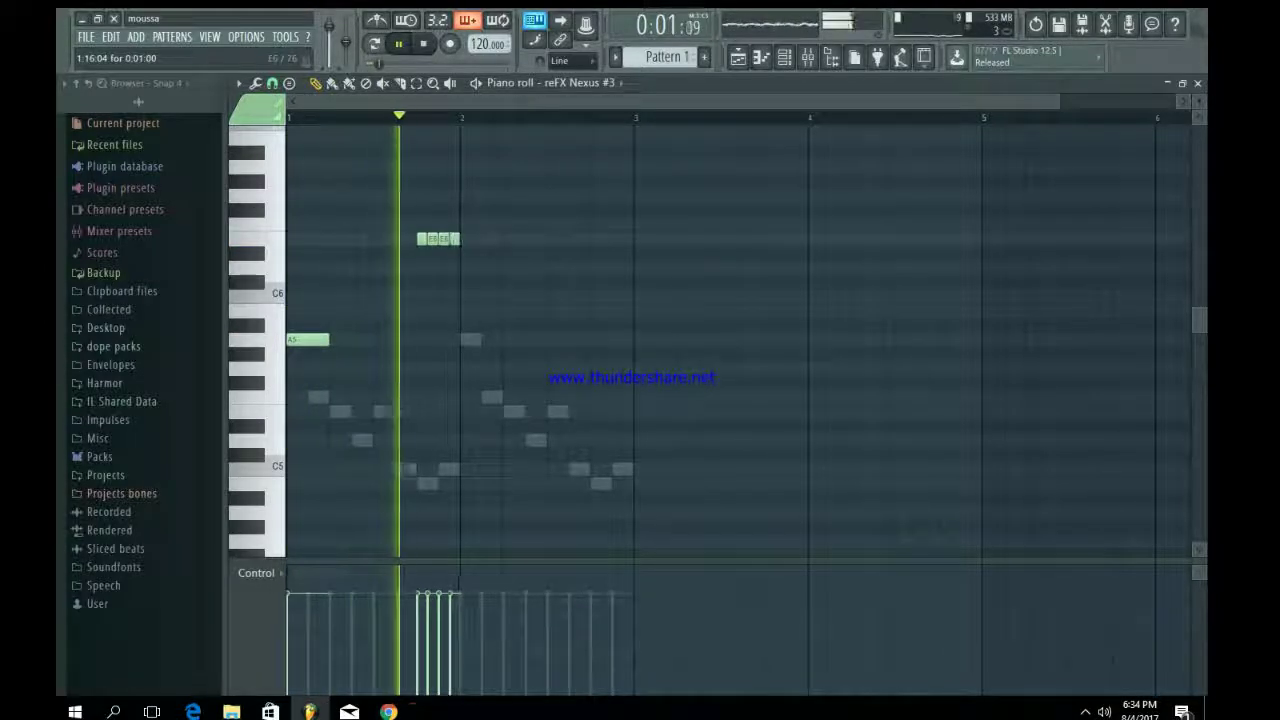
key(space)
right_click(457, 239)
key(space)
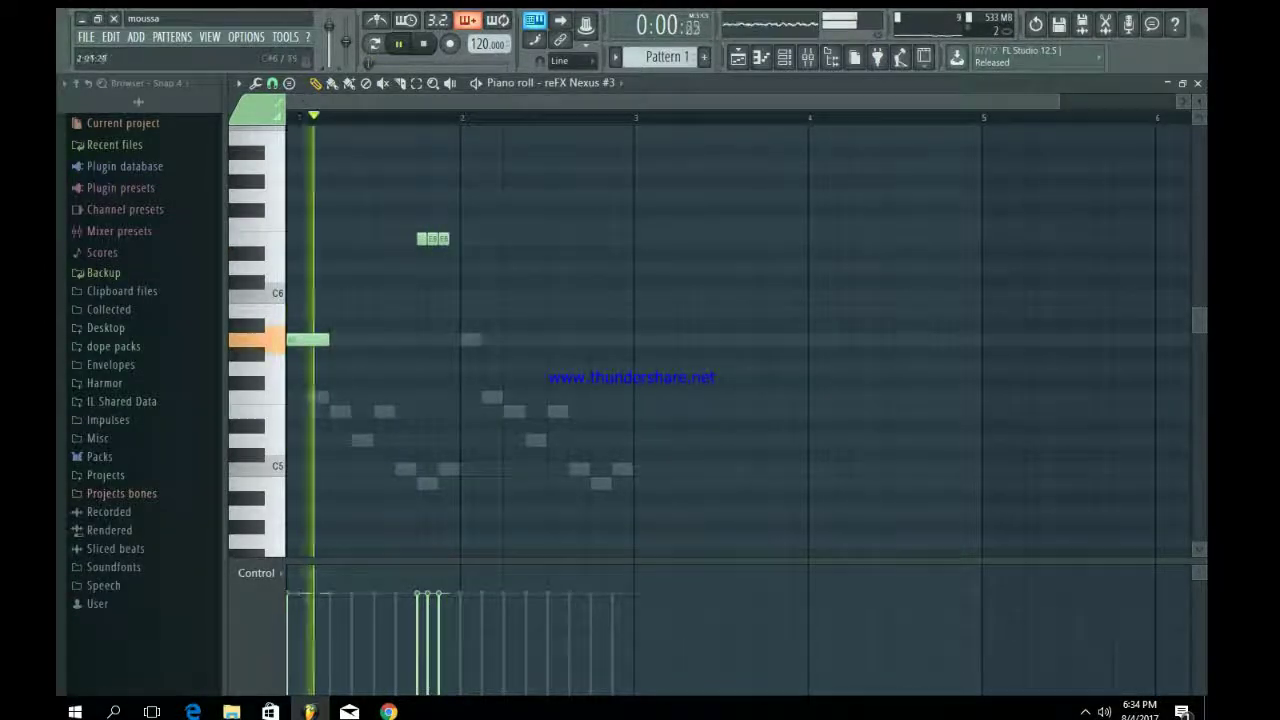
- Place a one-beat E5 note on beat 2 and a one-beat B4 note on beat 4 of bar 2, and play
click(488, 397)
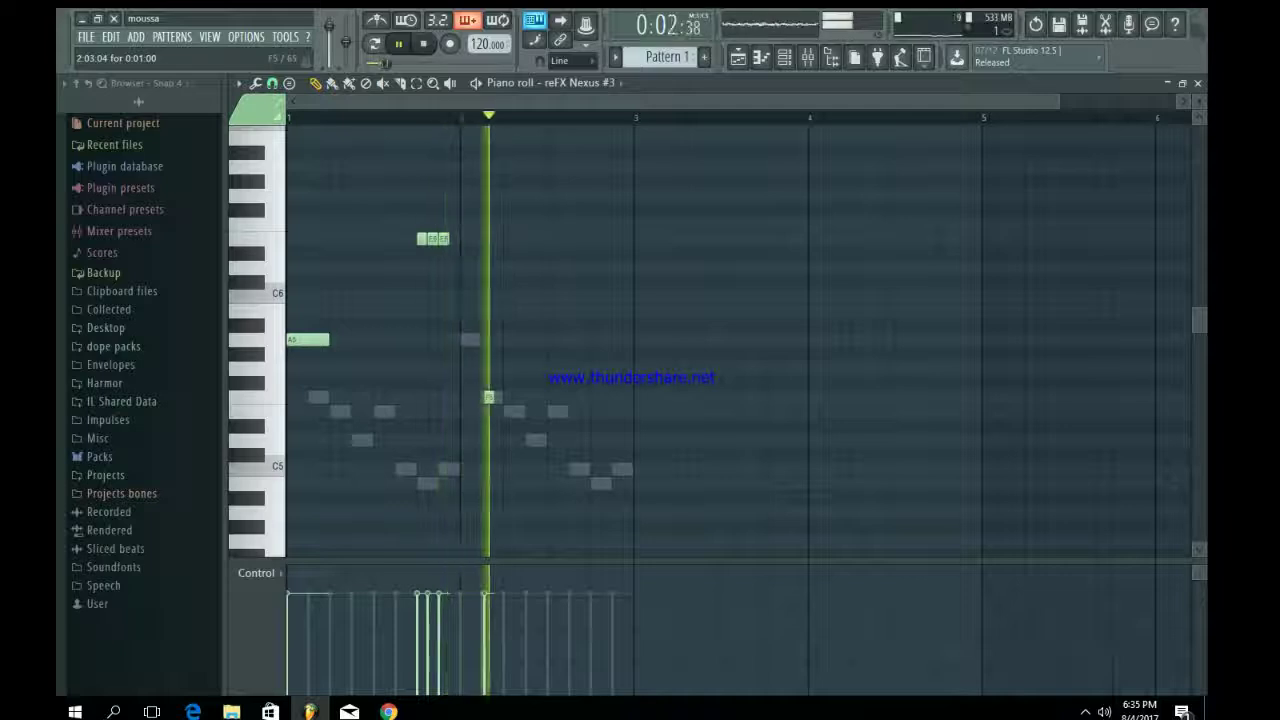
key(space)
drag(488, 397, 508, 411)
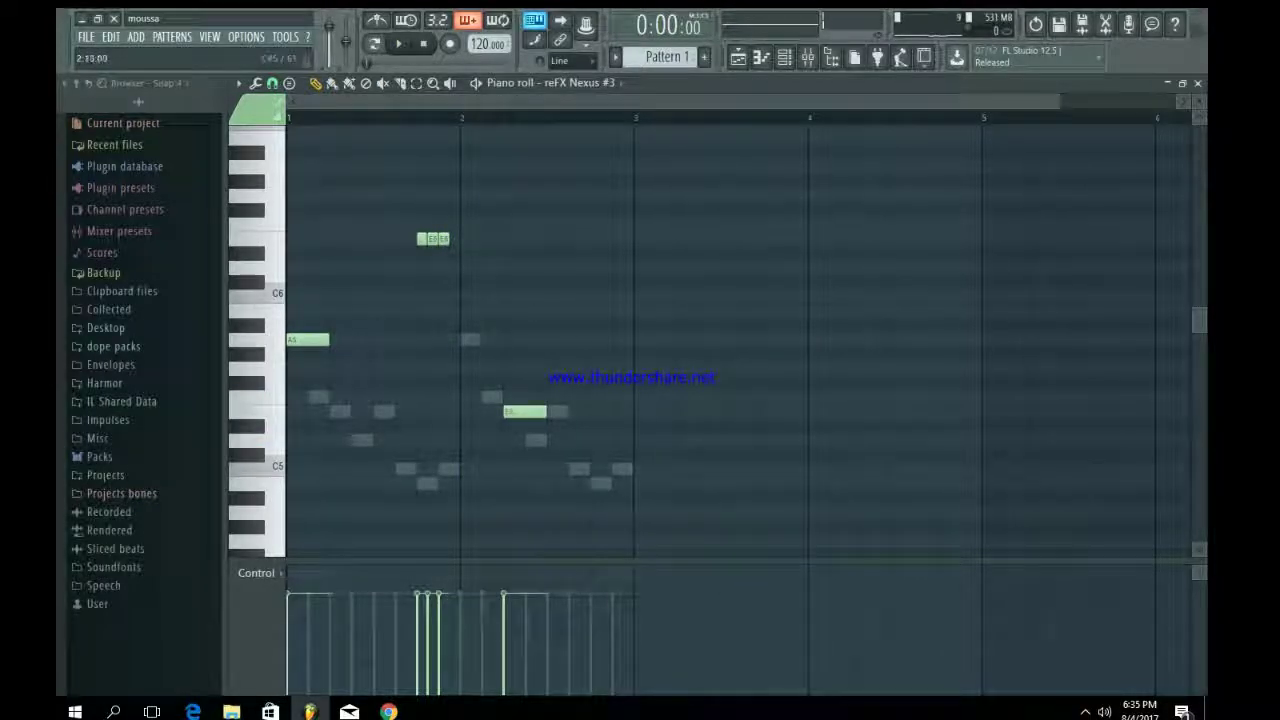
click(600, 483)
key(space)
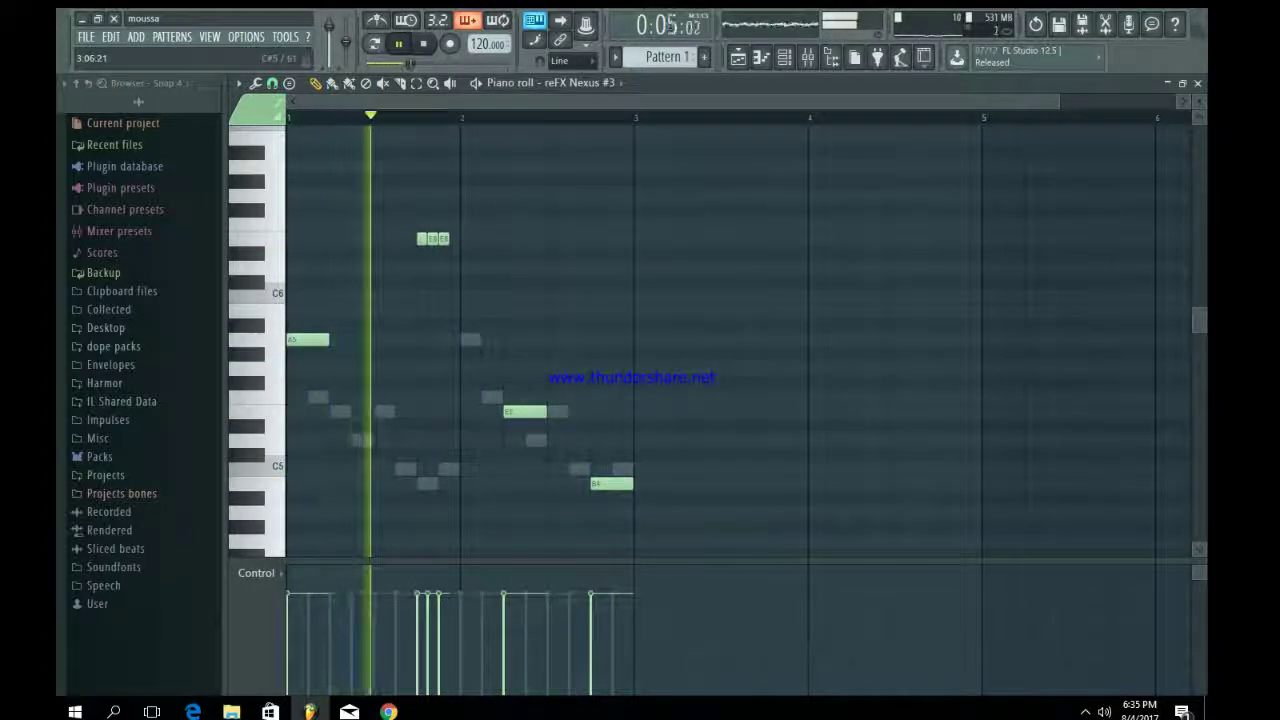
- Transpose all reFX Nexus #3 notes up one octave and play the melody
key(space)
key(ctrl+a)
scroll(503, 530, up, 1)
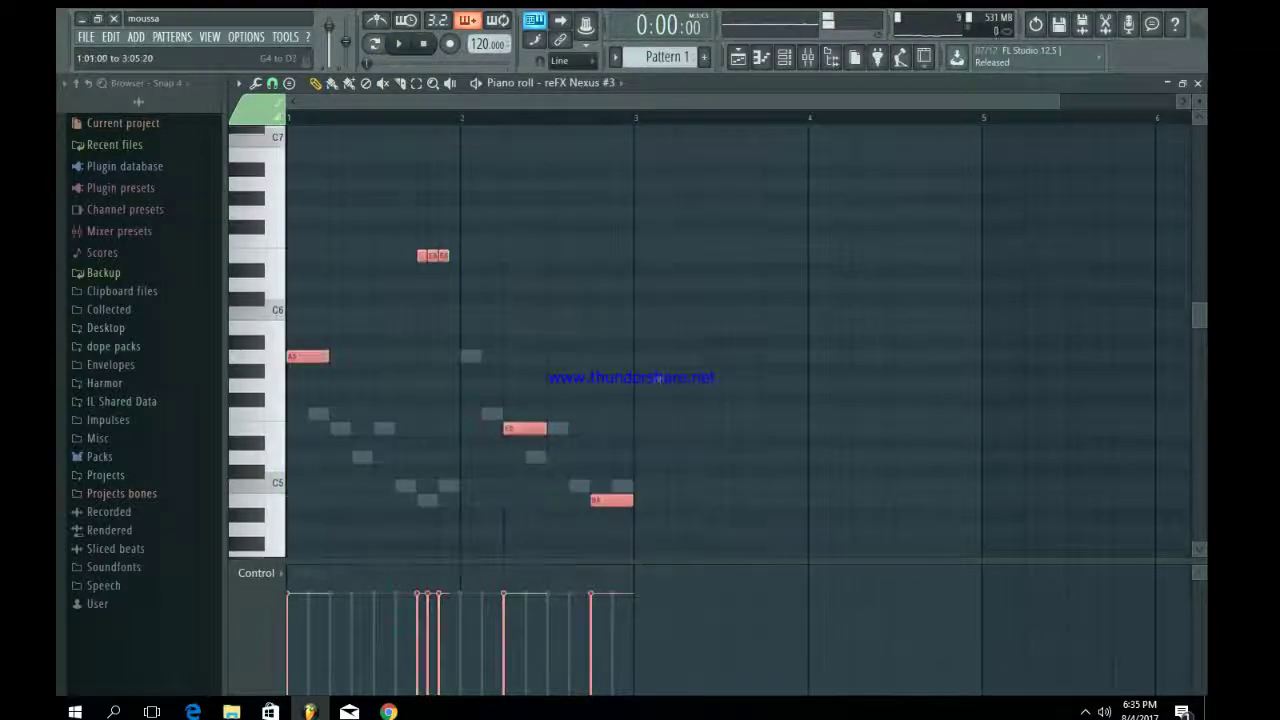
key(ctrl+Up)
key(space)
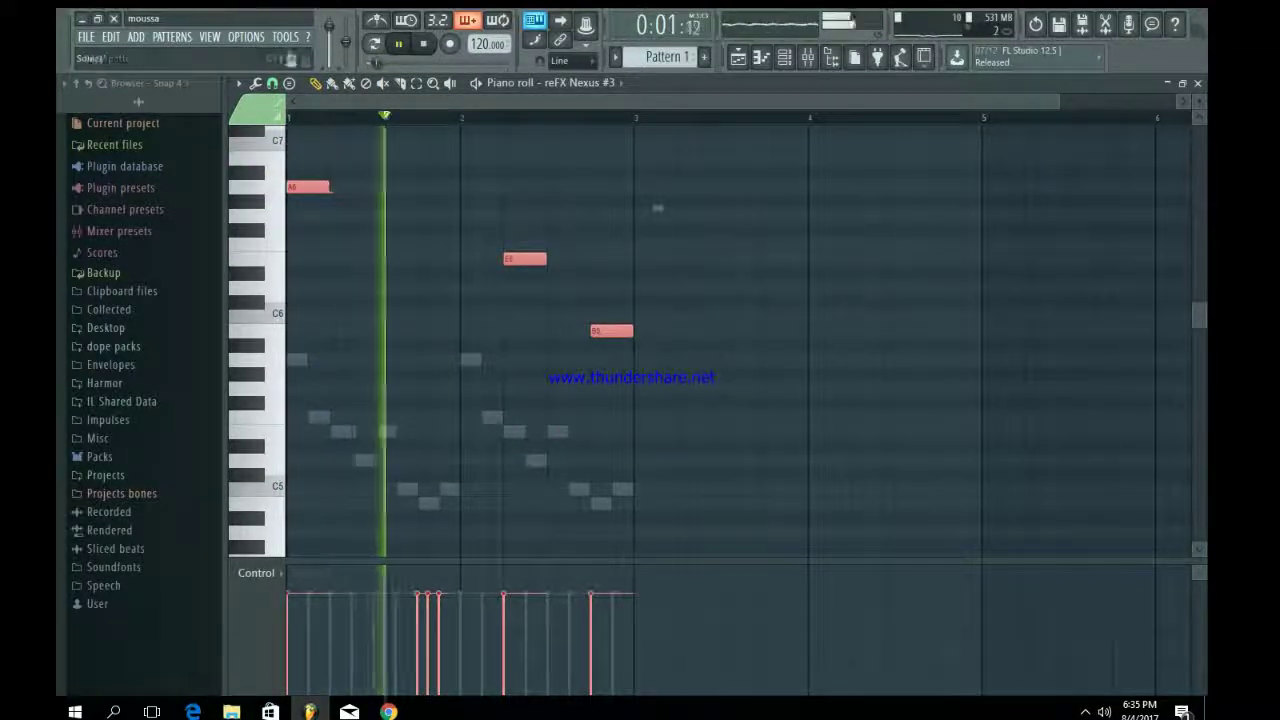
- Open the reFX Nexus #3 channel, route it to mixer track 3 and restart playback
click(762, 58)
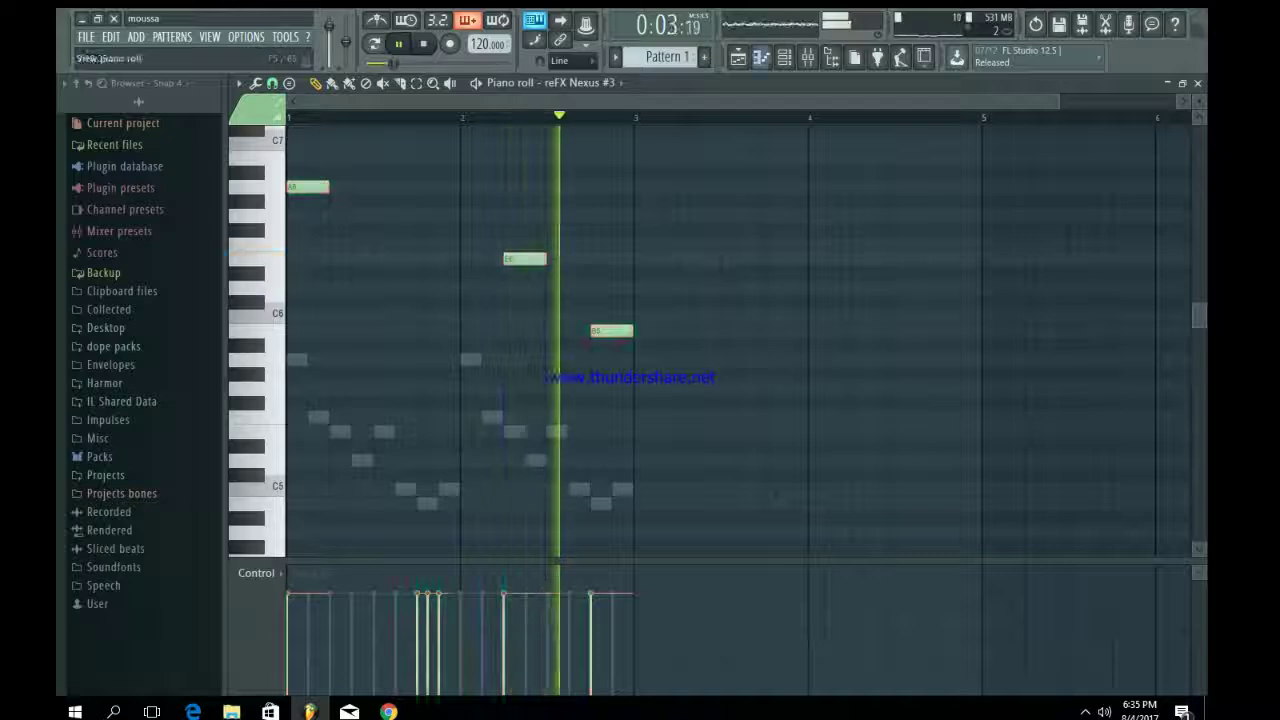
click(784, 58)
click(362, 238)
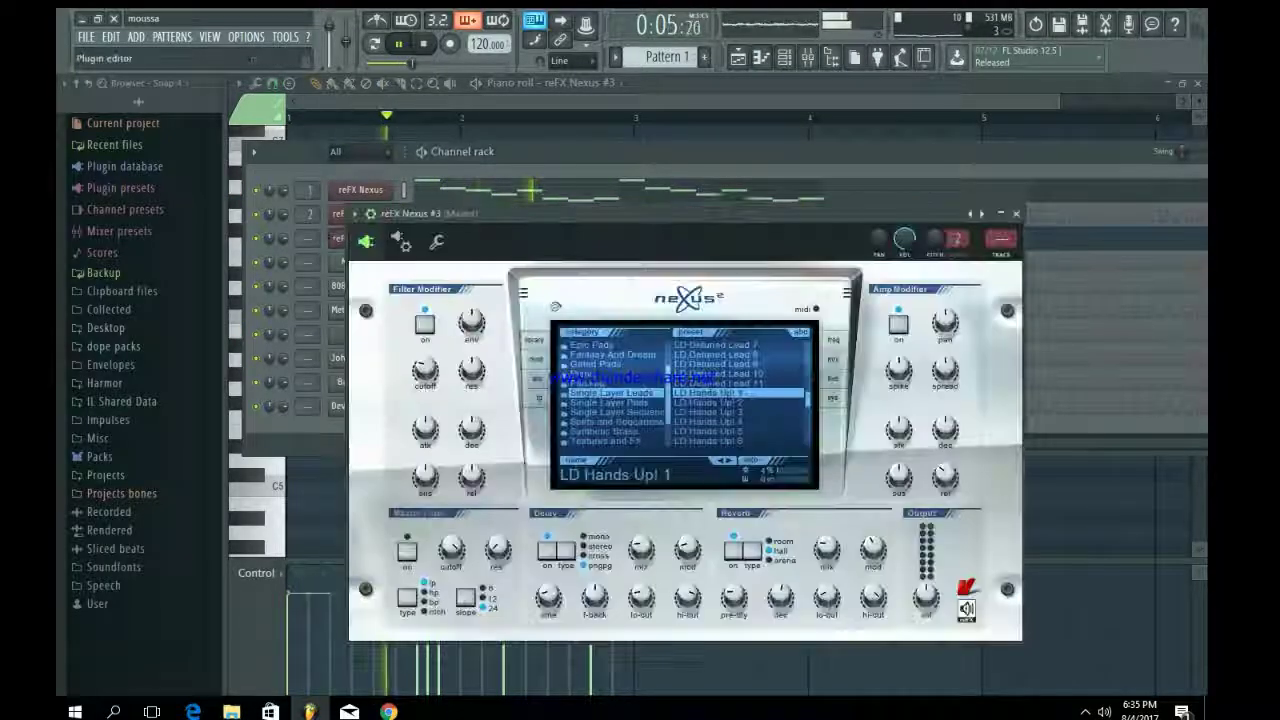
key(ctrl+l)
key(space)
key(space)
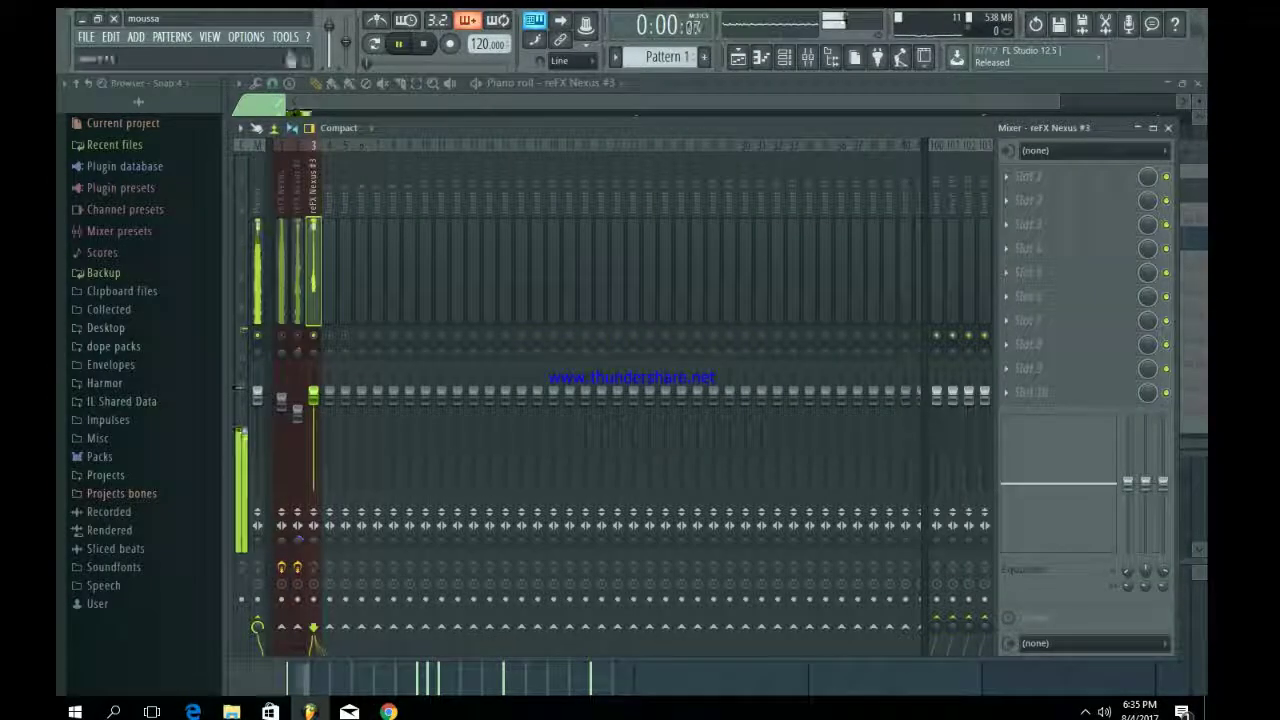
- Load Fruity Reeverb 2 in the first effect slot of the reFX Nexus #3 mixer track and raise its wet level
click(1006, 177)
click(1000, 215)
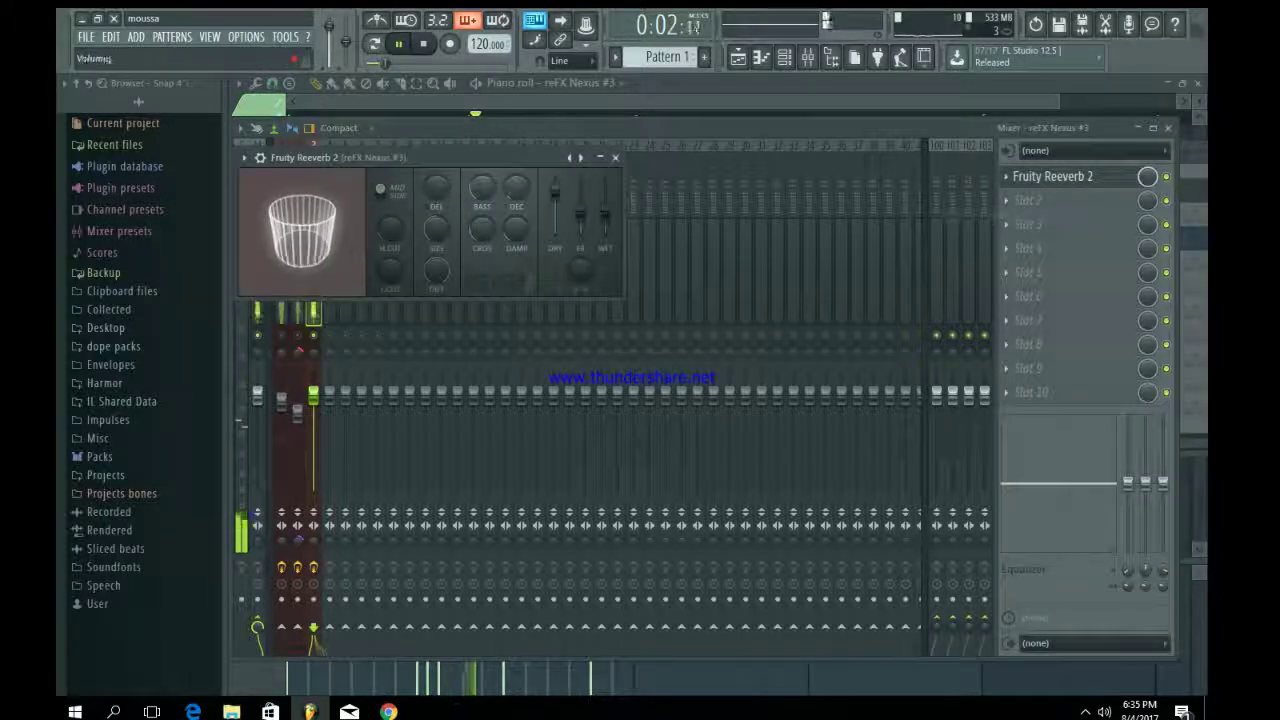
drag(580, 215, 605, 197)
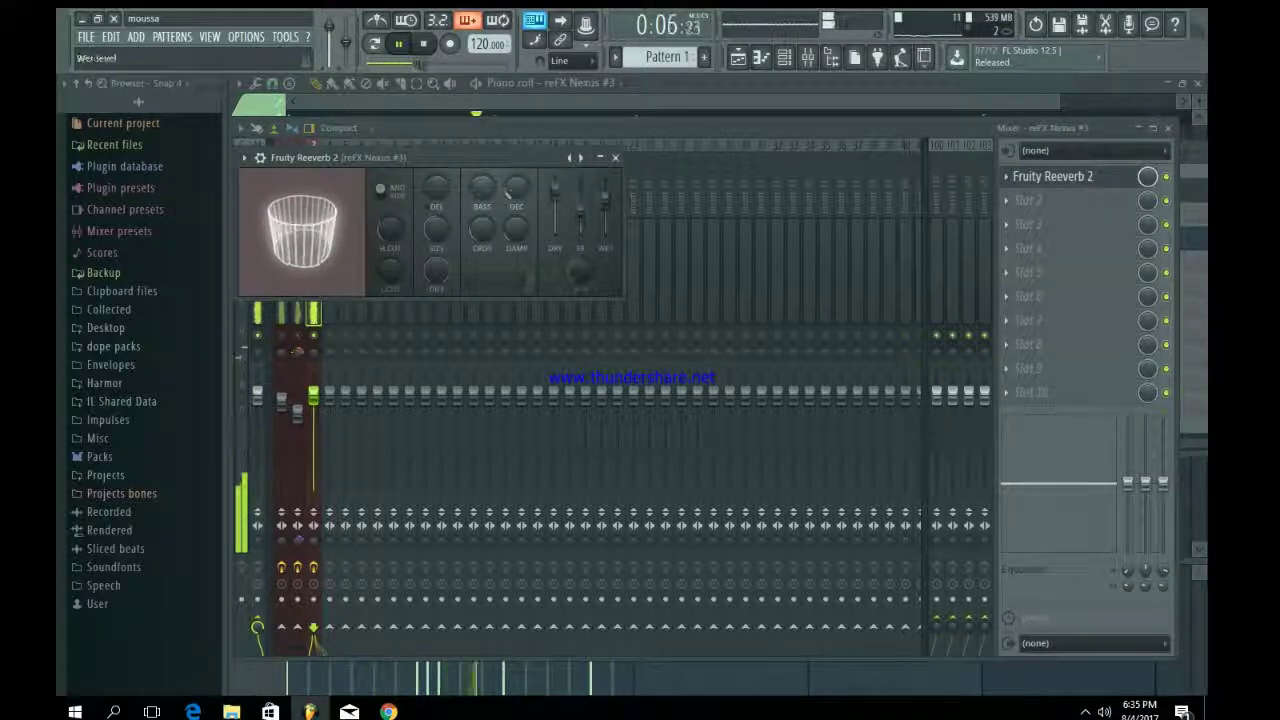
click(1050, 177)
- Load Fruity Stereo Shaper in effect slot 2 of the reFX Nexus #3 track and apply a Stereoize effects preset
click(1006, 200)
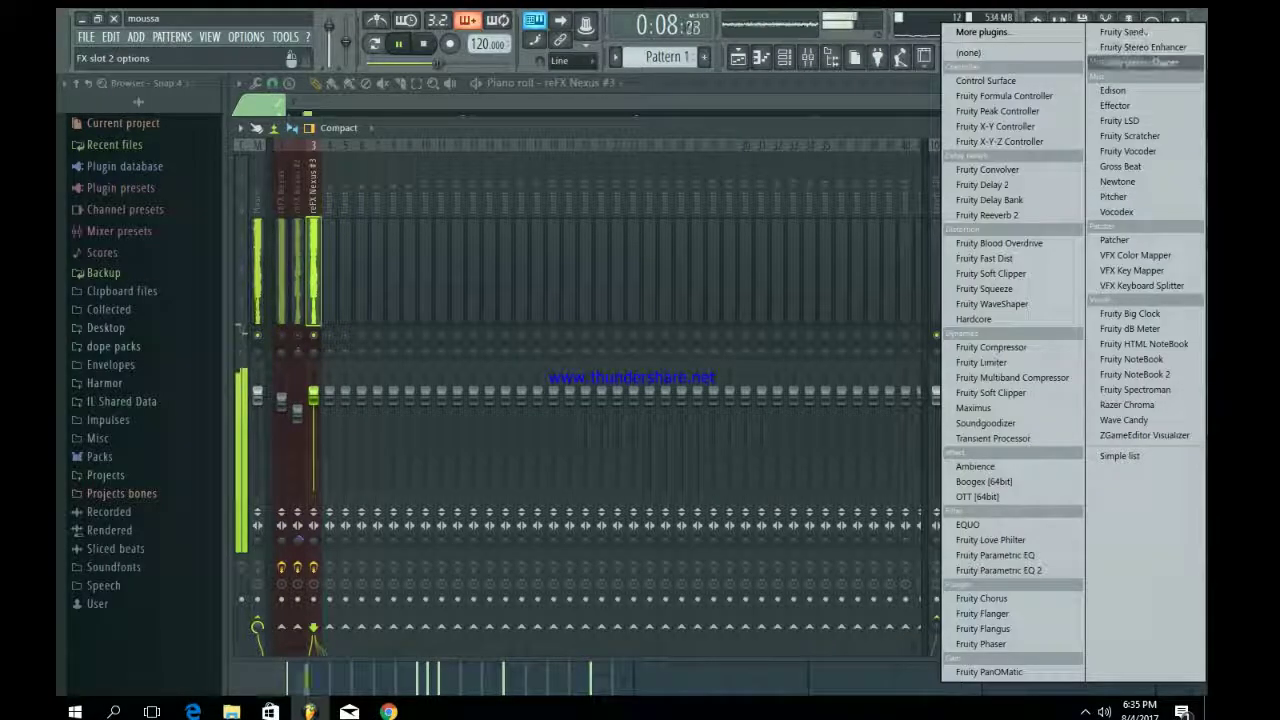
click(1133, 62)
click(445, 178)
mouse_move(467, 190)
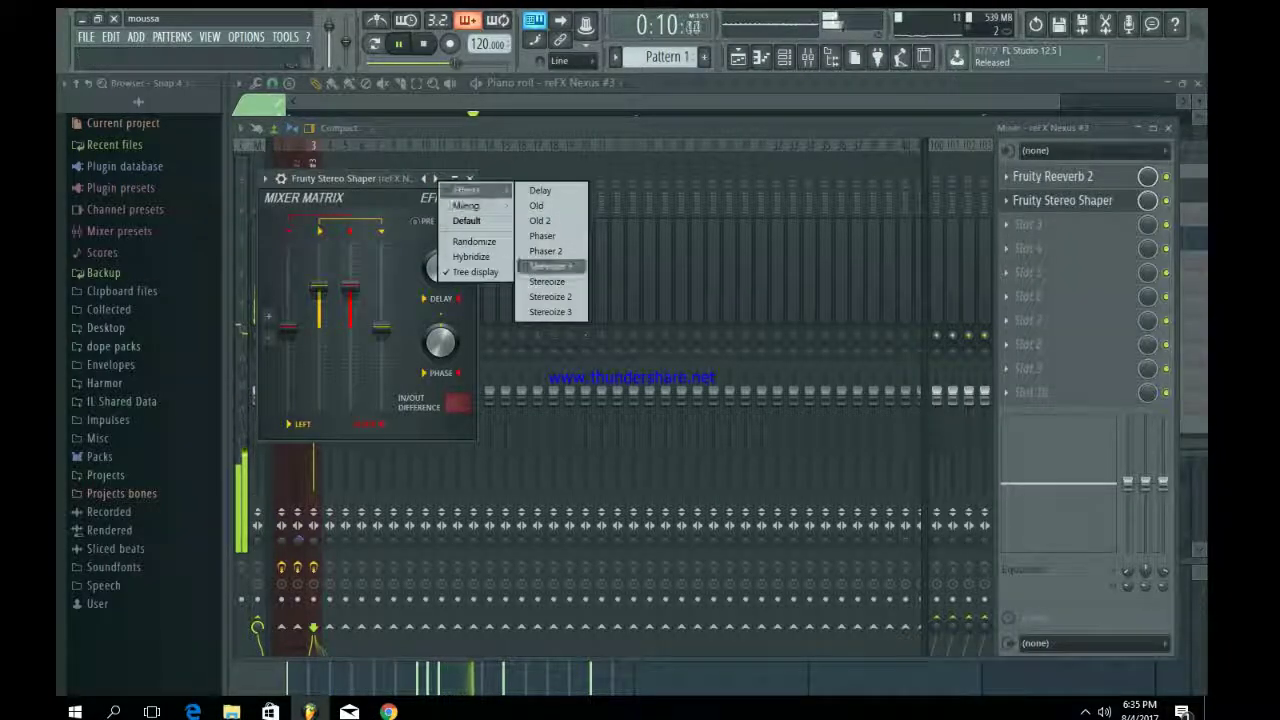
click(548, 266)
click(469, 178)
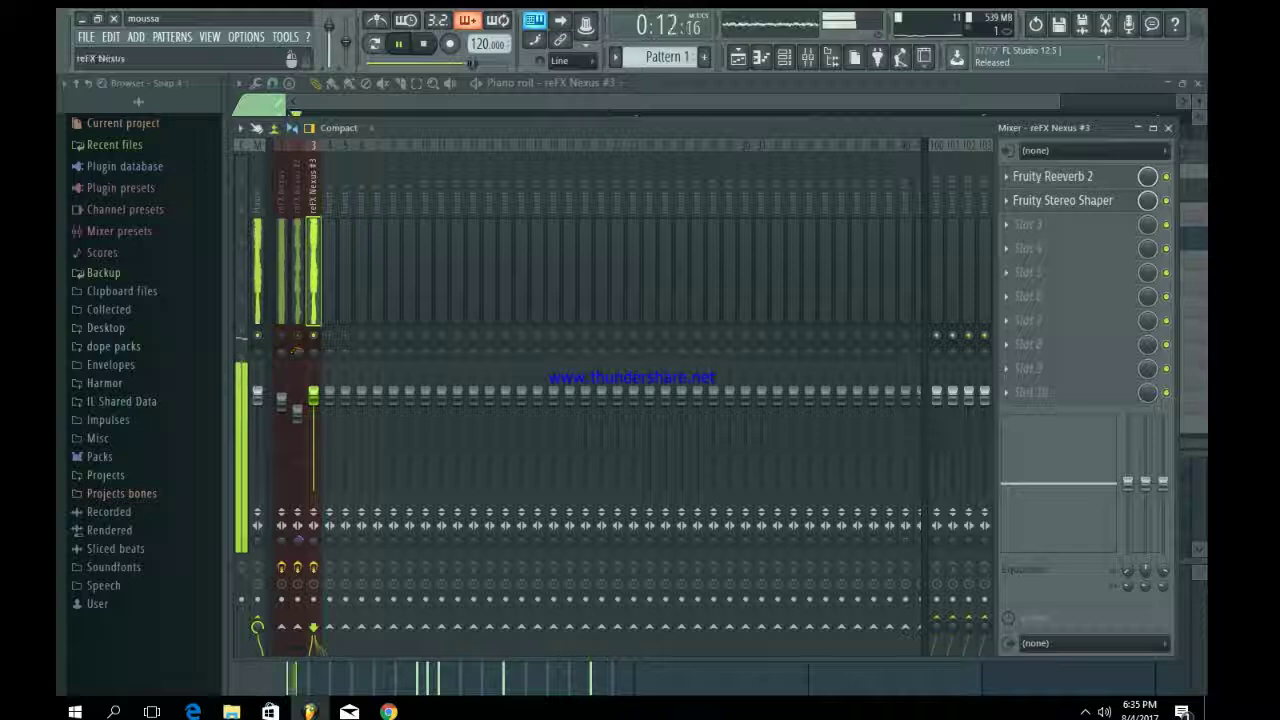
- Select the three reFX Nexus mixer tracks and lower their volumes together, with the reFX Nexus track at about 88%
ctrl+shift+click(281, 200)
drag(313, 396, 313, 411)
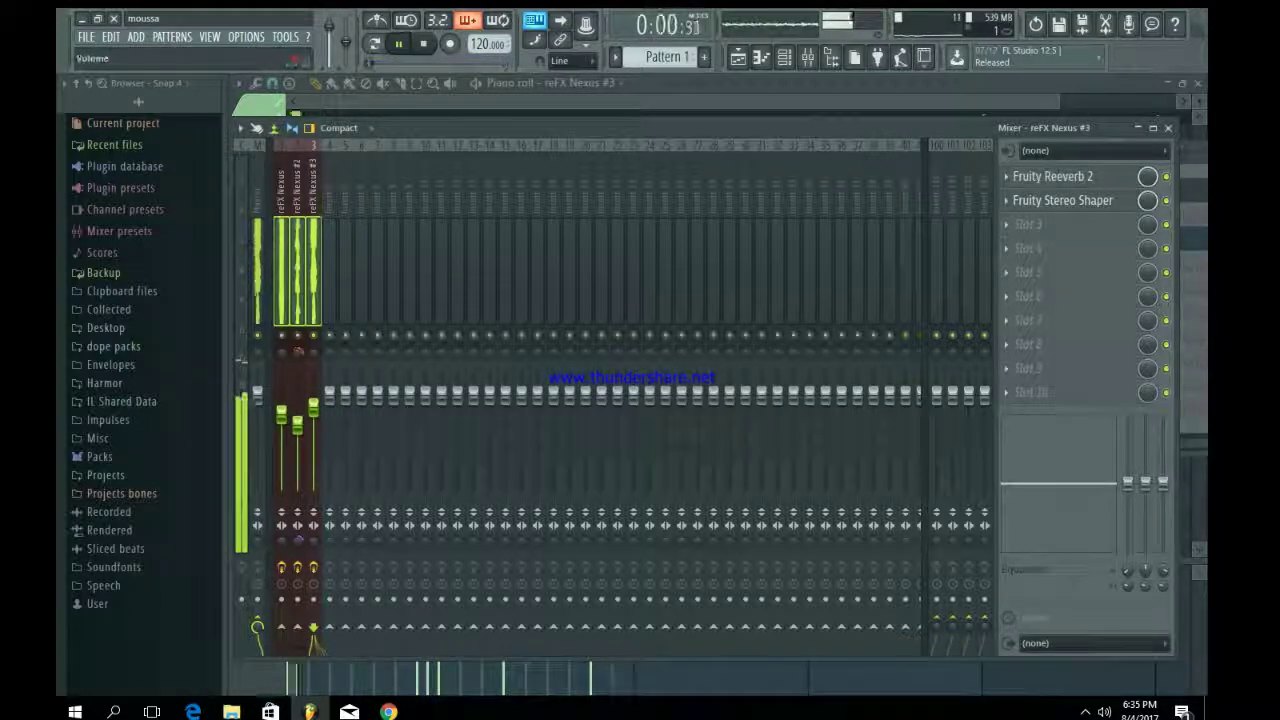
right_click(327, 431)
drag(281, 415, 281, 413)
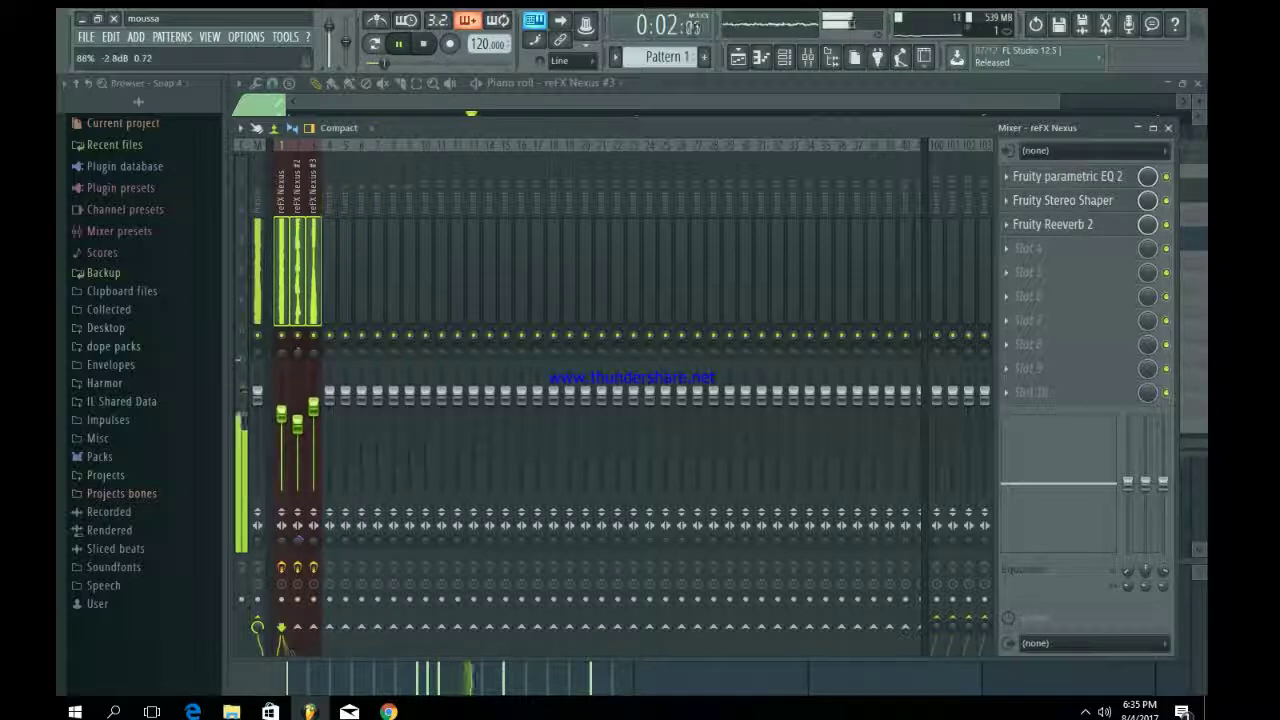
- Return to the playlist, select the empty Pattern 3 in the channel rack and switch playback to pattern mode
click(737, 57)
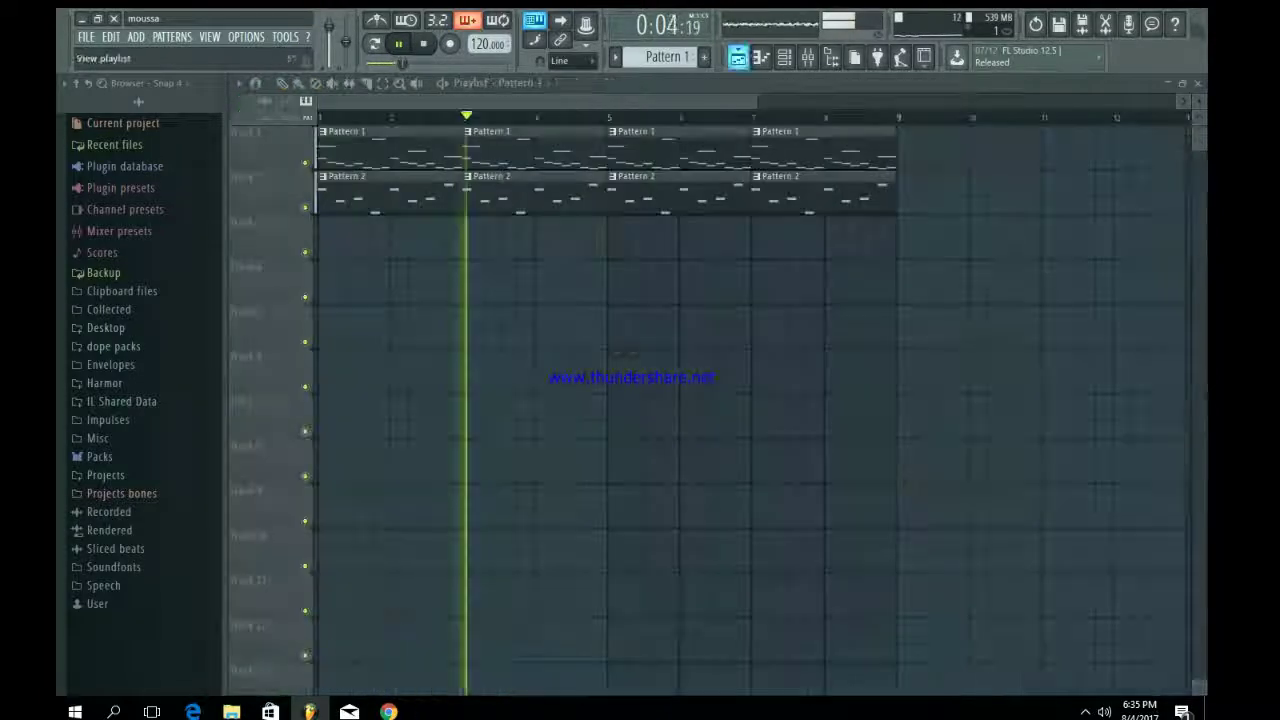
scroll(757, 400, down, 3)
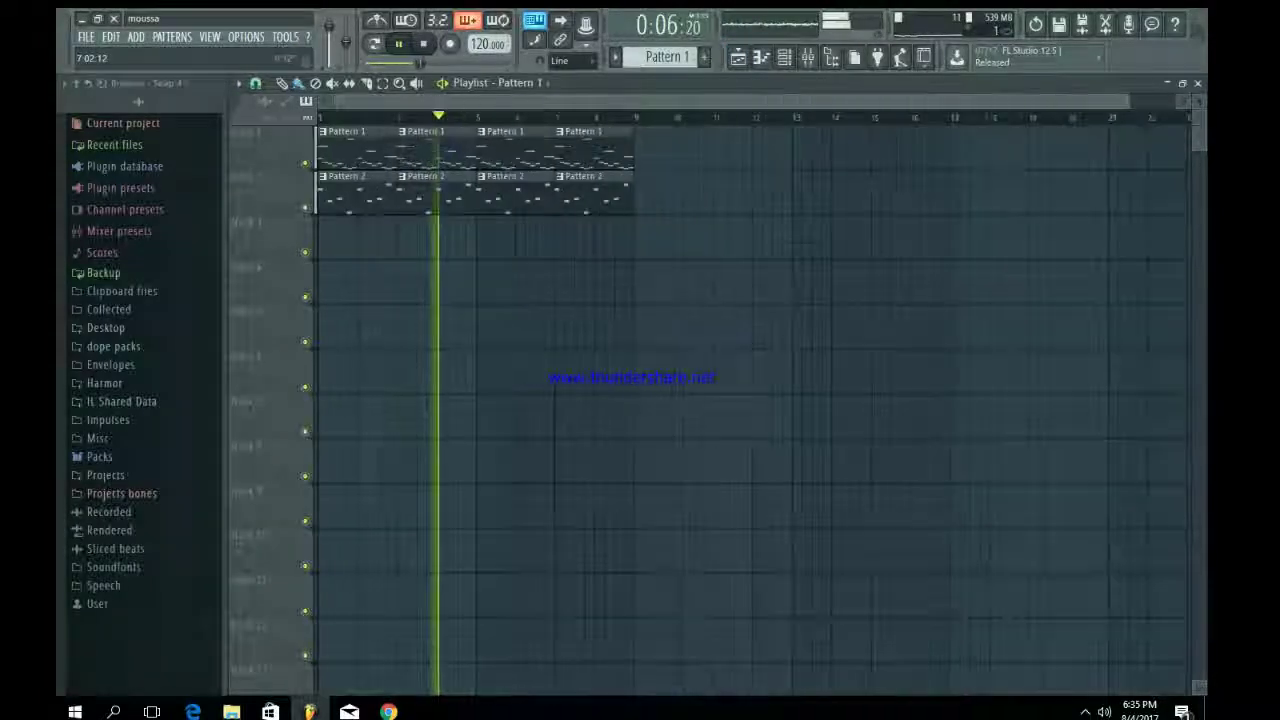
key(F6)
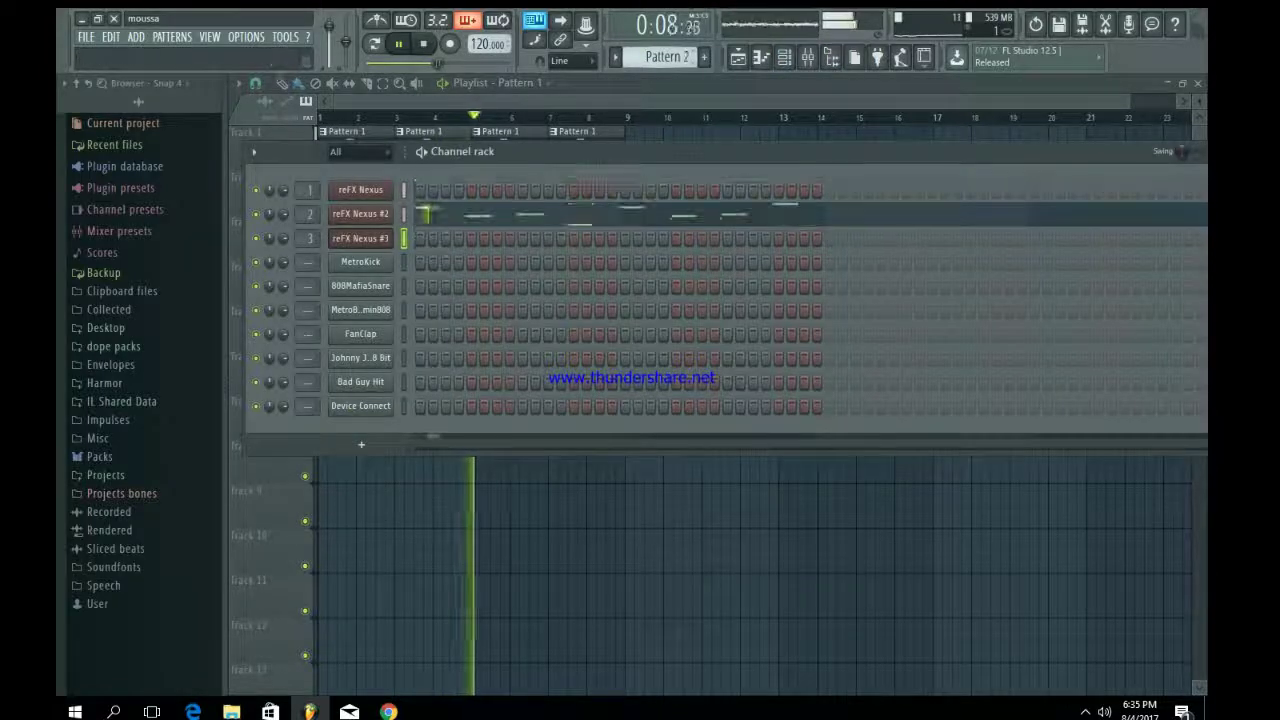
key(F4)
key(space)
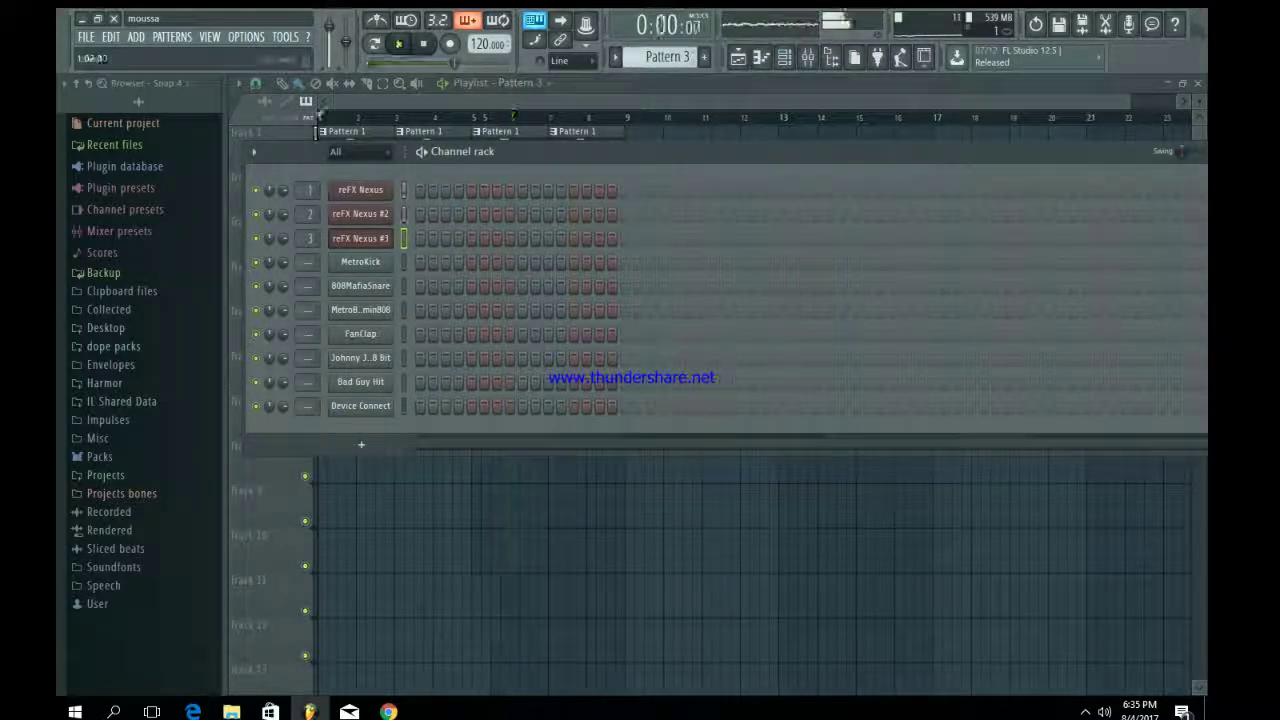
key(space)
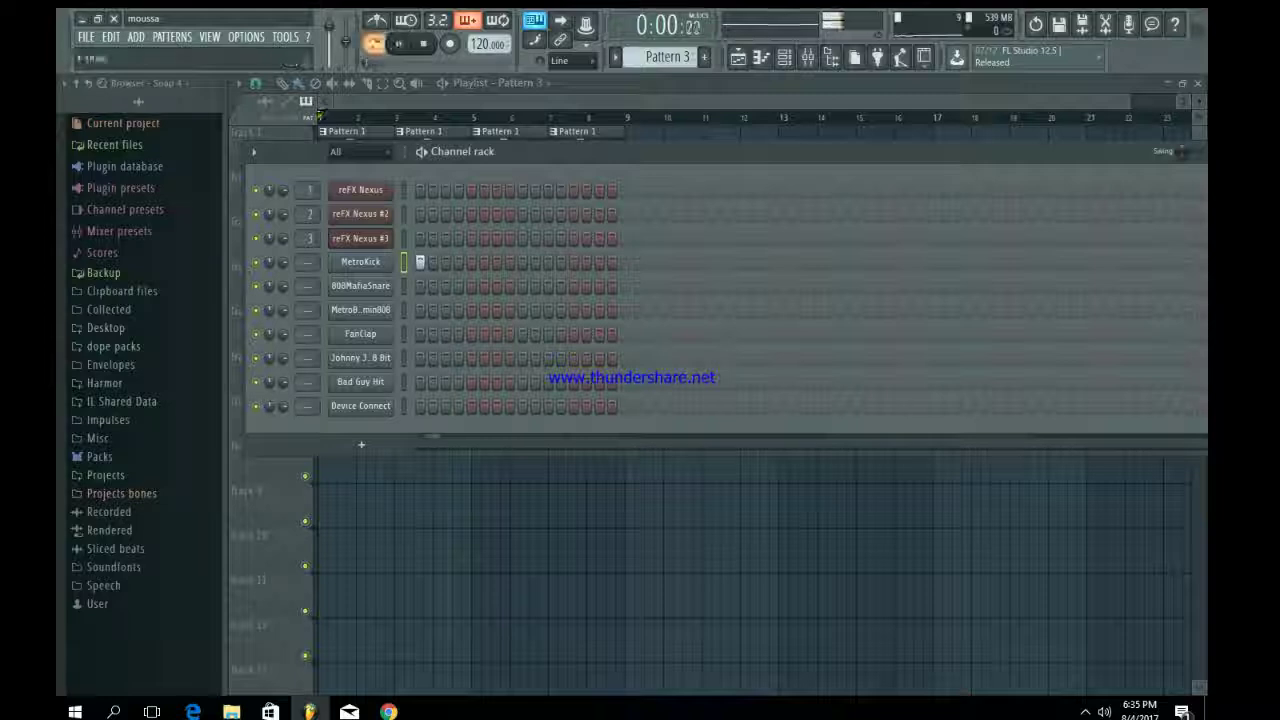
- Program a two-bar MetroKick rhythm in Pattern 3 on steps 1, 9, 11, 17, 18, 25, 27 and 29
click(522, 262)
key(q)
key(q)
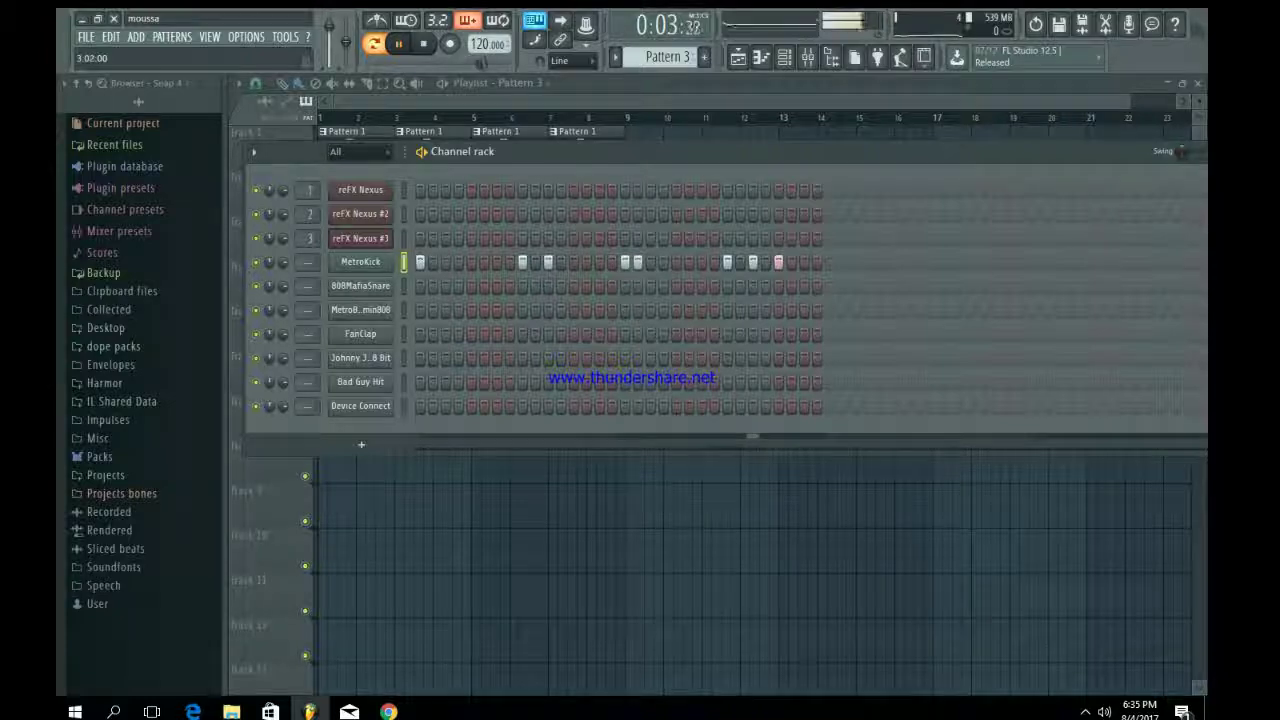
- Stop playback and place a Pattern 3 clip at bar 1 of playlist Track 3
key(space)
key(F6)
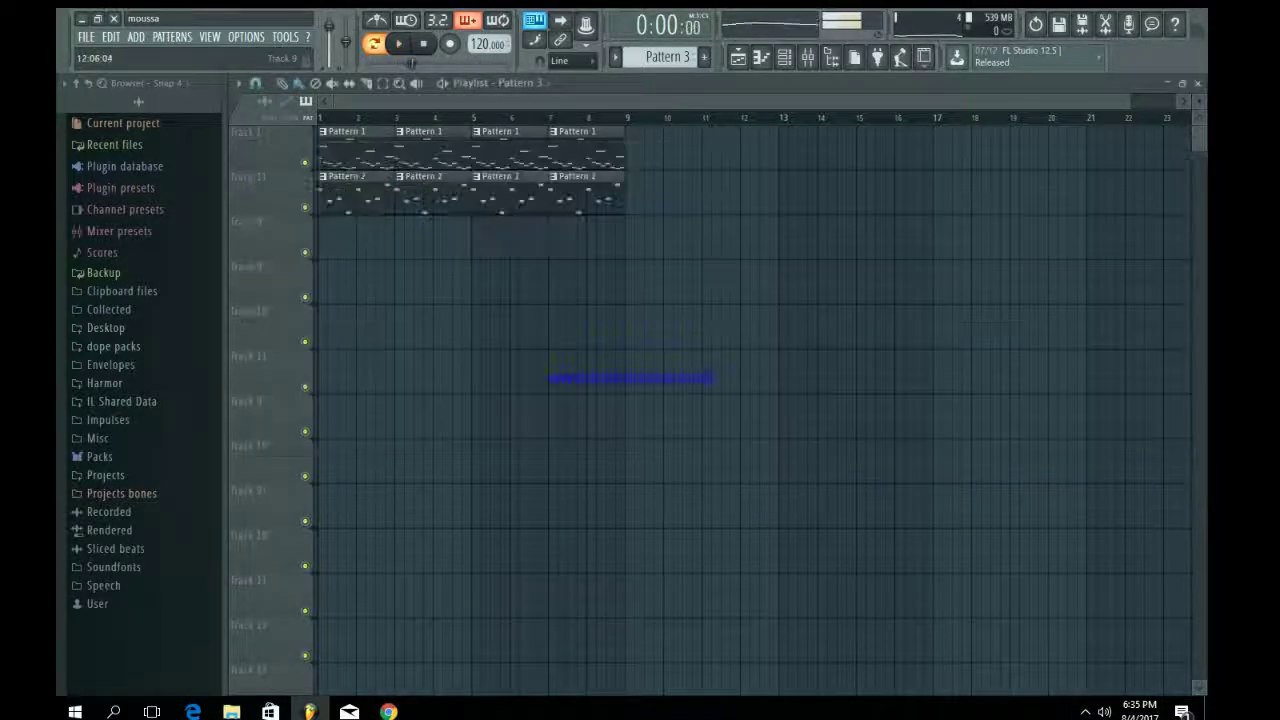
drag(372, 238, 338, 238)
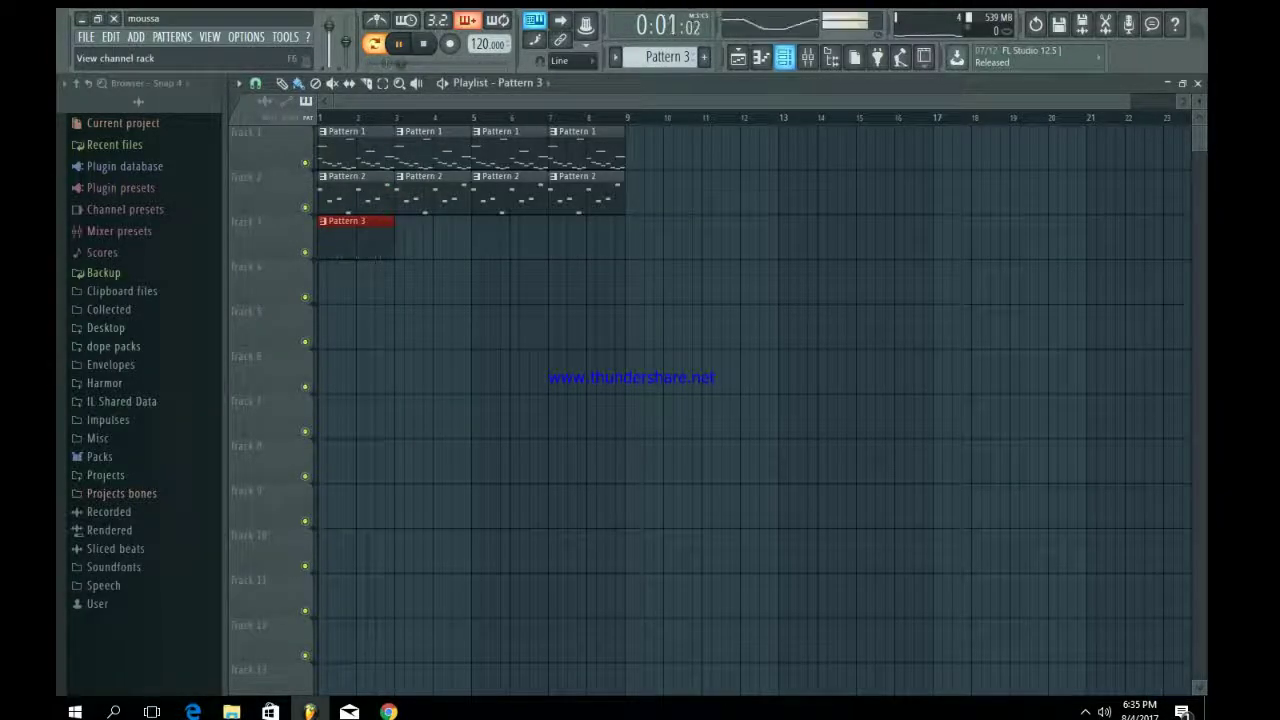
- Extend the MetroKick rhythm of Pattern 3 to four bars with hits on steps 41, 49 and 57
key(F6)
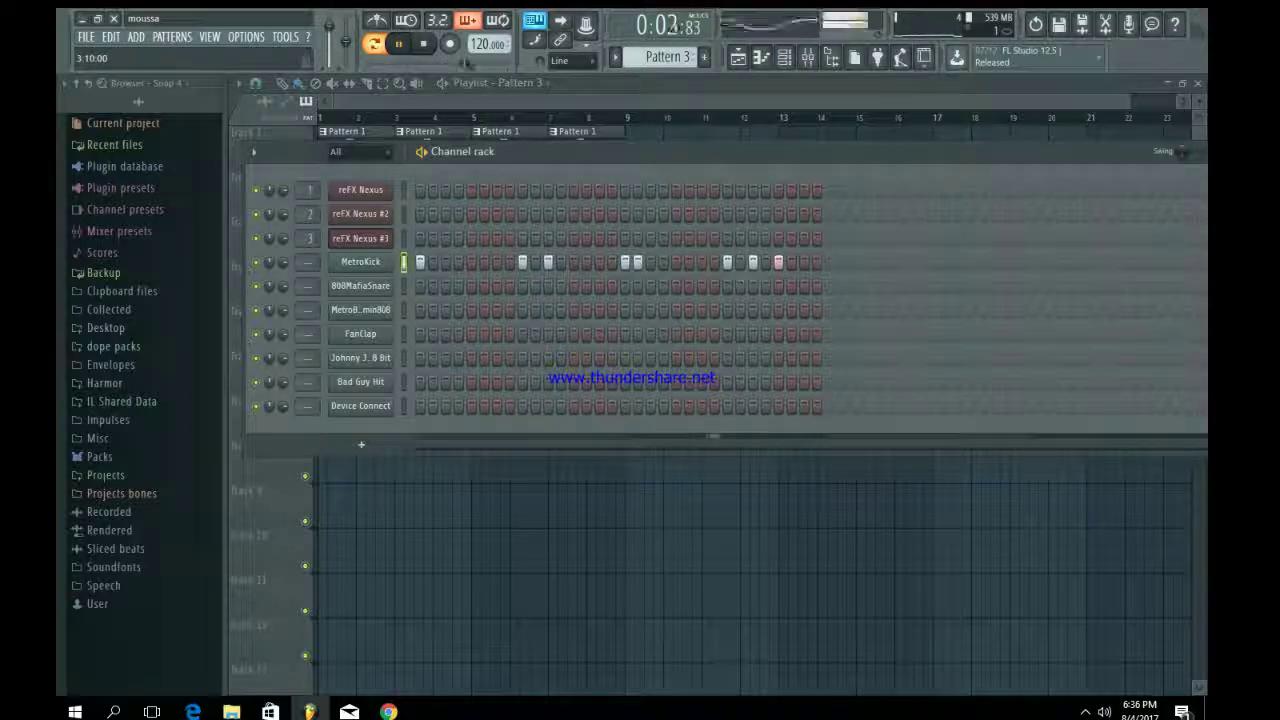
click(932, 262)
click(1035, 262)
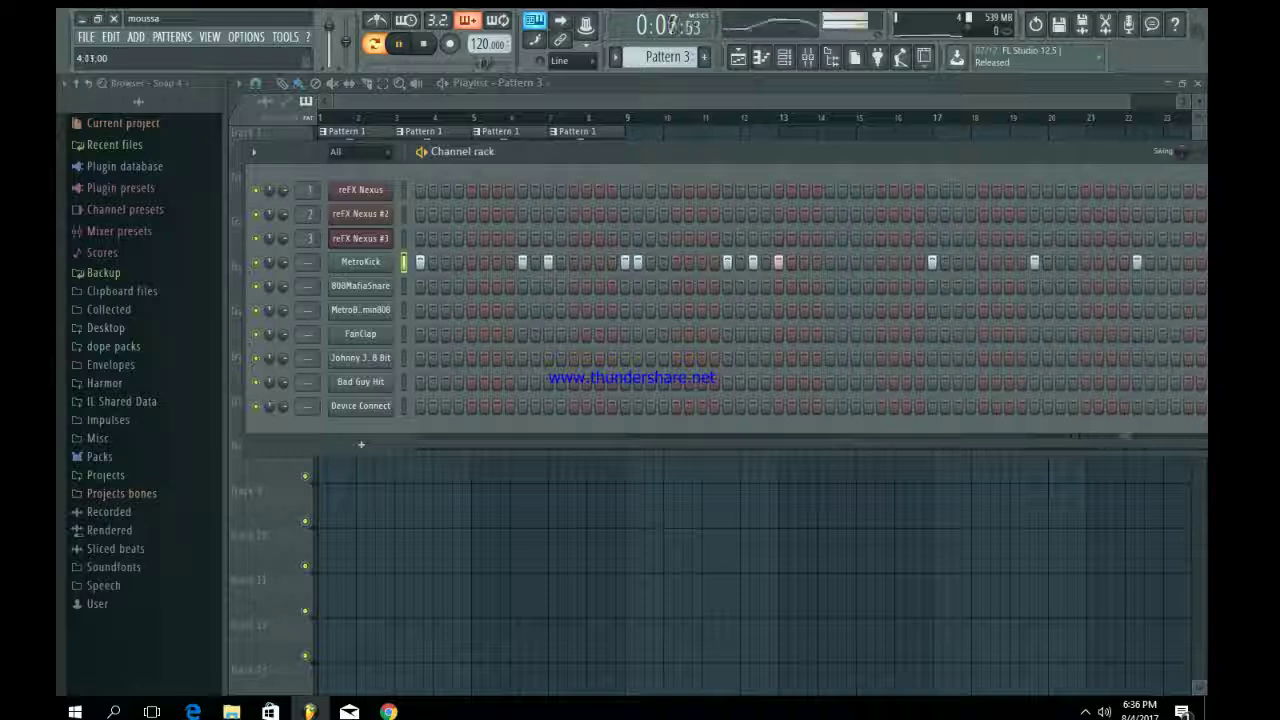
- Duplicate the Pattern 3 clip on playlist Track 3 so that two back-to-back clips fill bars 1 to 8
key(F6)
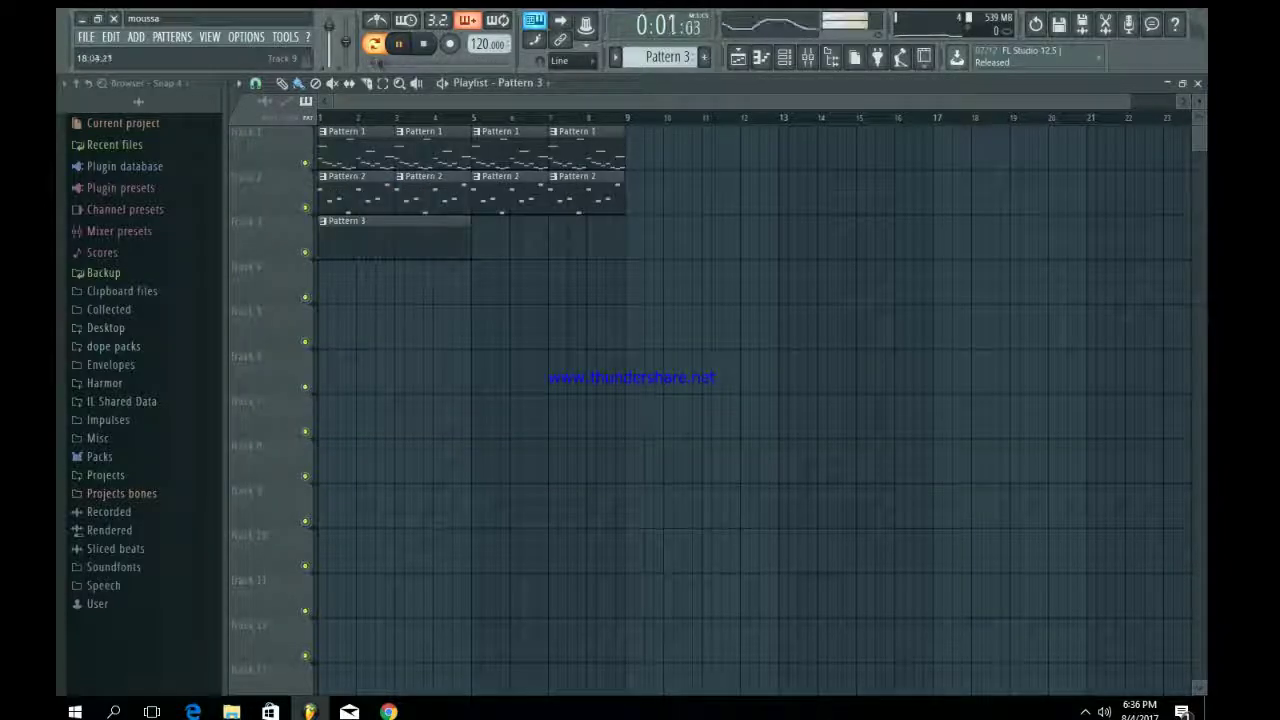
drag(613, 349, 352, 216)
key(ctrl+b)
key(ctrl+d)
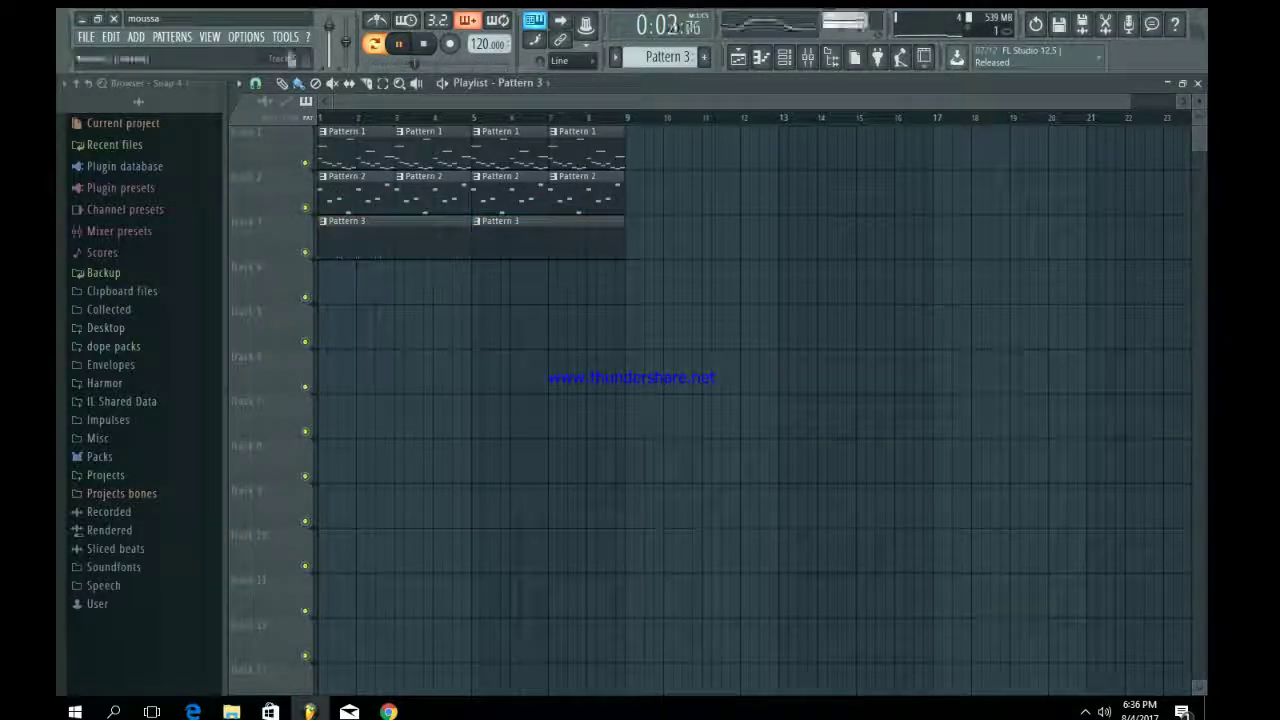
- Add MetroKick hits on steps 21 and 59 of Pattern 3 and play the pattern
key(F6)
key(space)
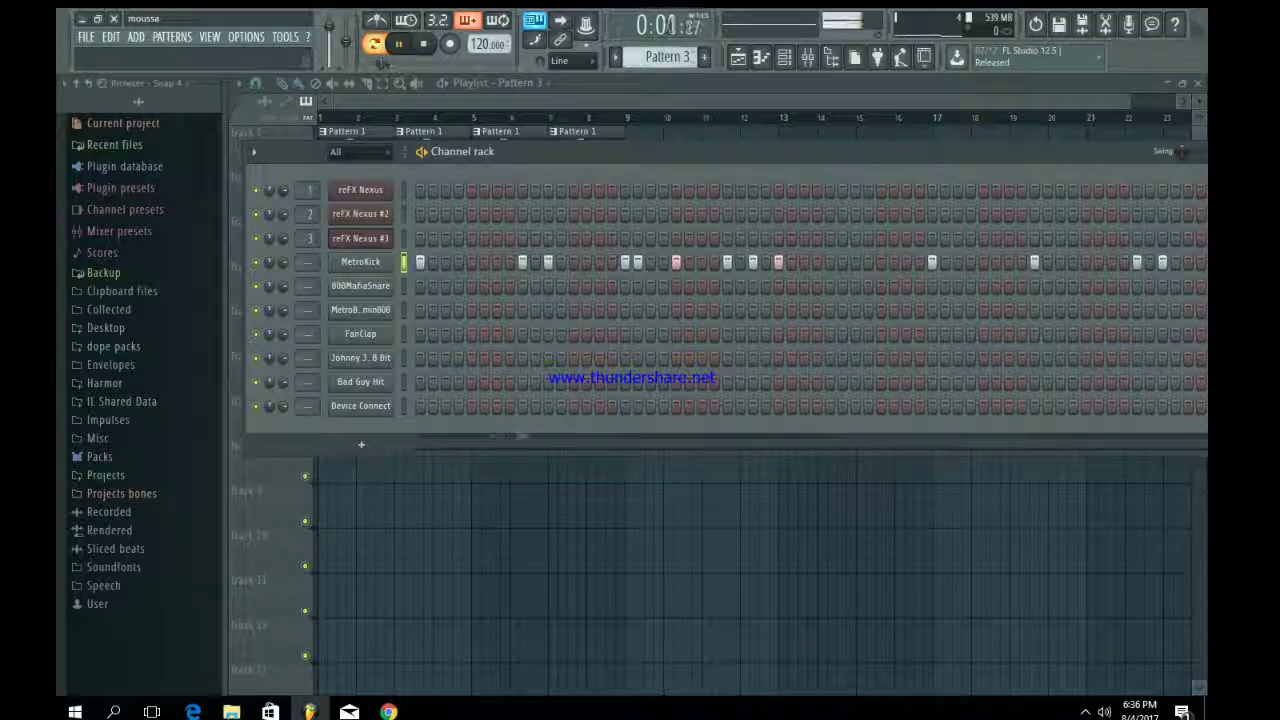
- Switch to empty Pattern 4, add 808MafiaSnare hits on steps 9, 25, 41 and 57, and stop playback
click(704, 57)
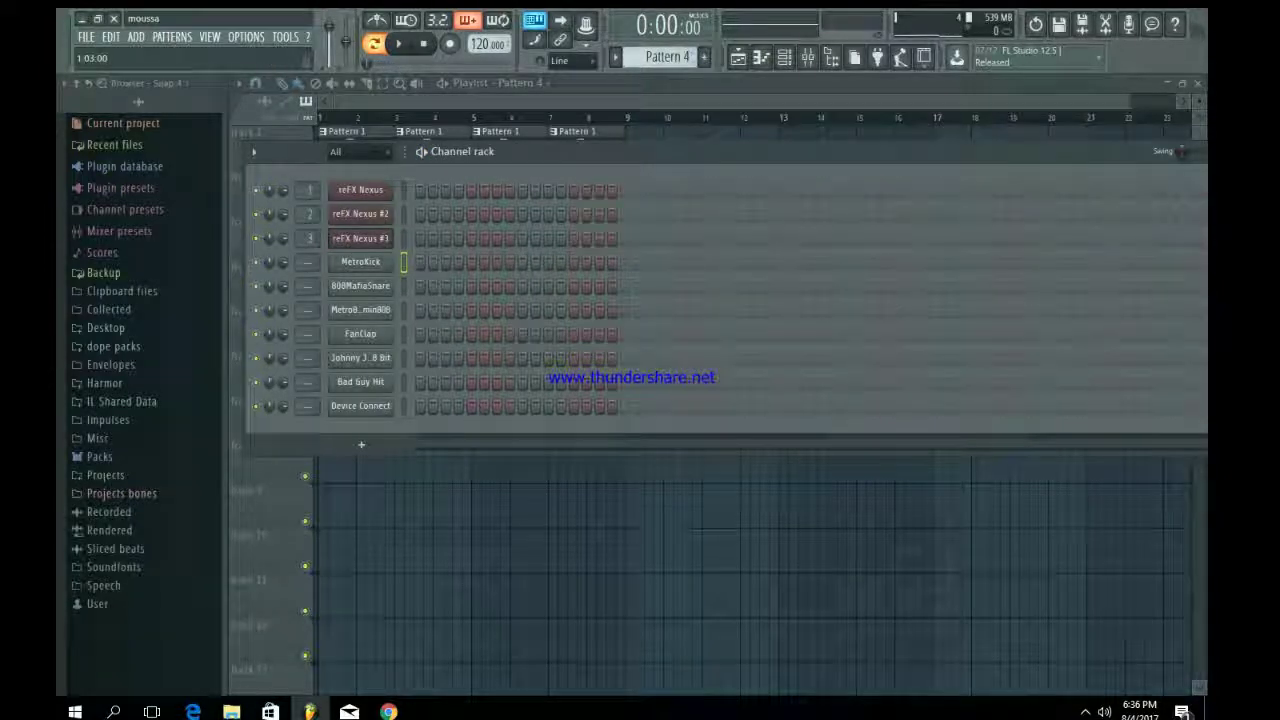
click(360, 285)
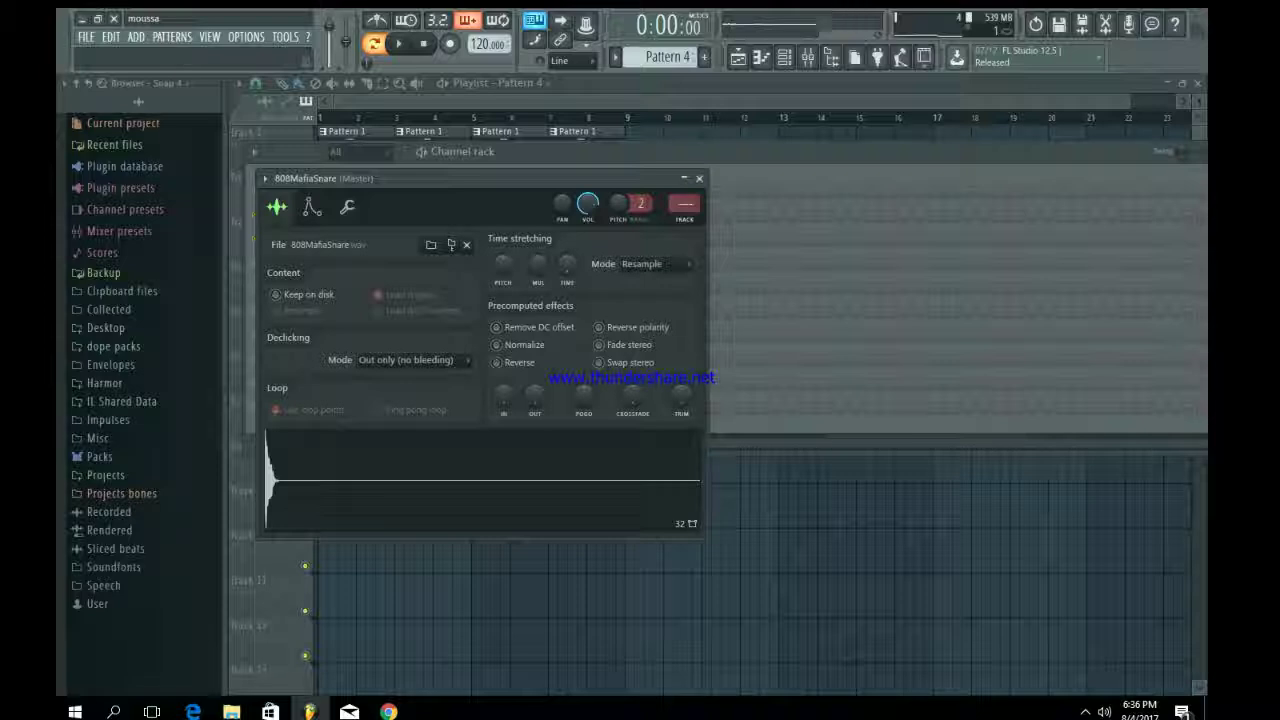
click(699, 178)
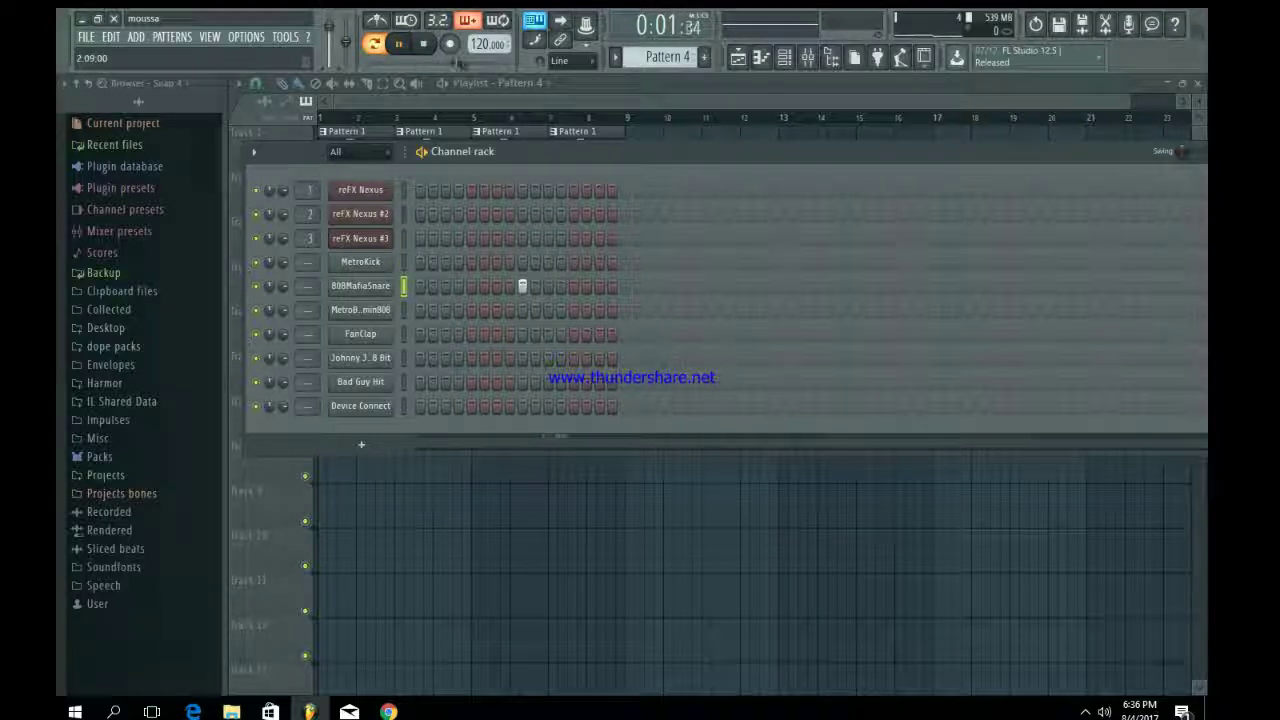
click(727, 286)
click(932, 286)
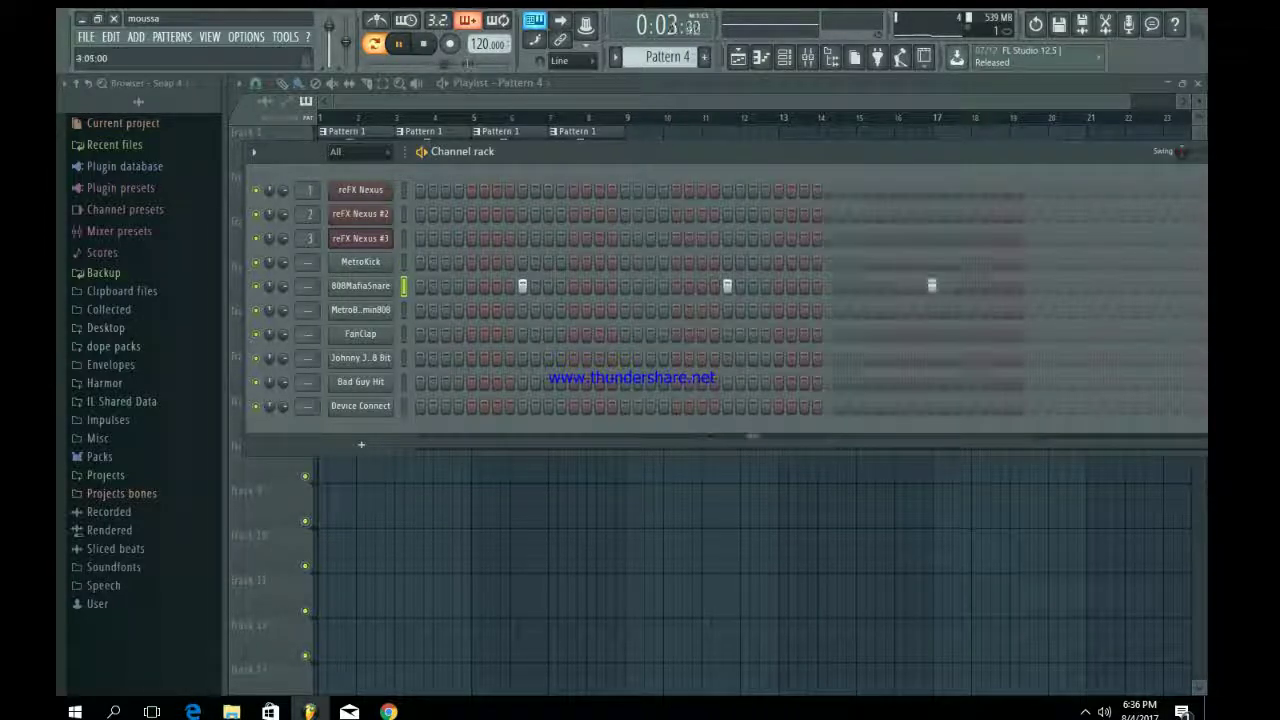
click(1137, 286)
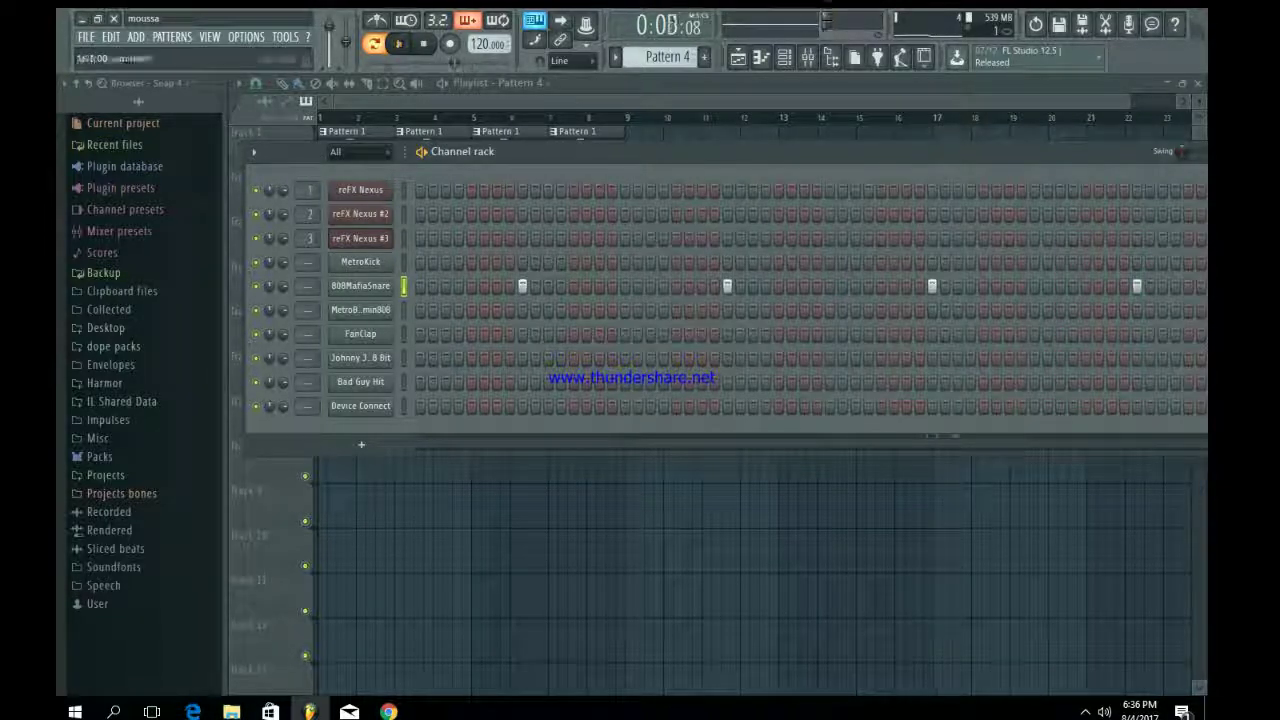
key(space)
- Audition the MetroBoomin 808 and FanClap samples and add FanClap hits on steps 9, 25, 41 and 57 of Pattern 4
click(360, 310)
click(711, 200)
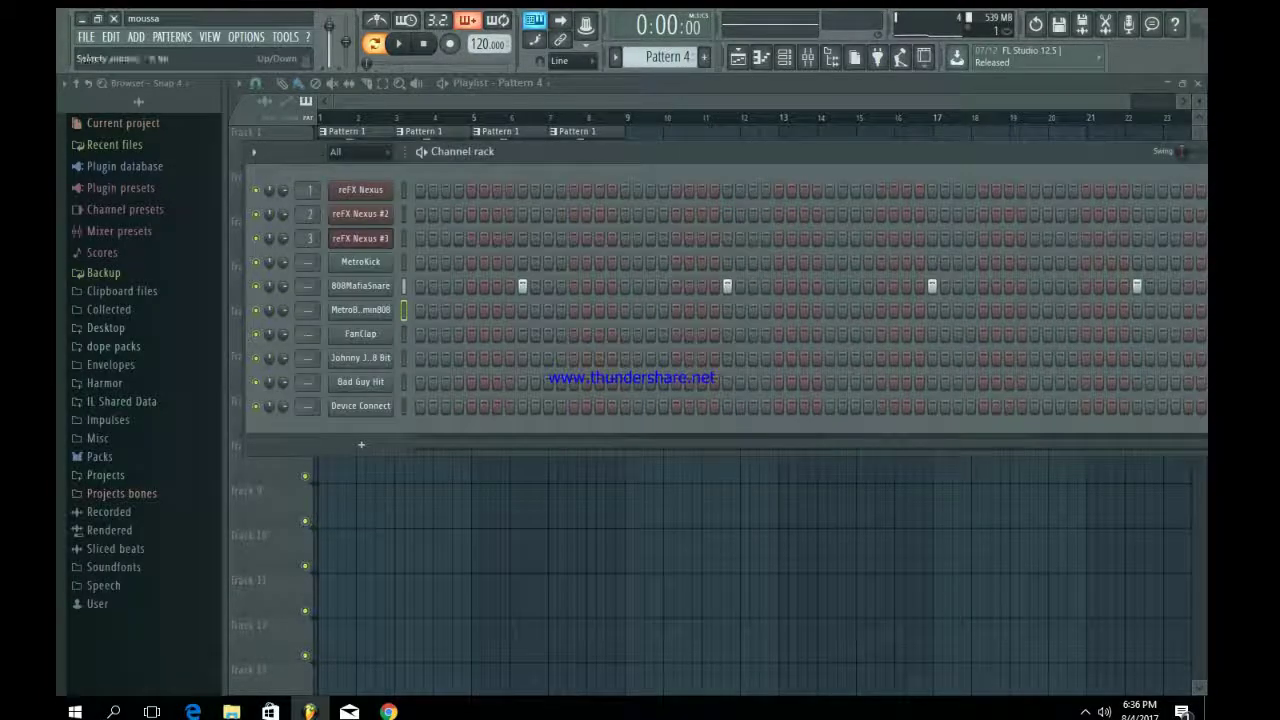
click(360, 334)
click(741, 220)
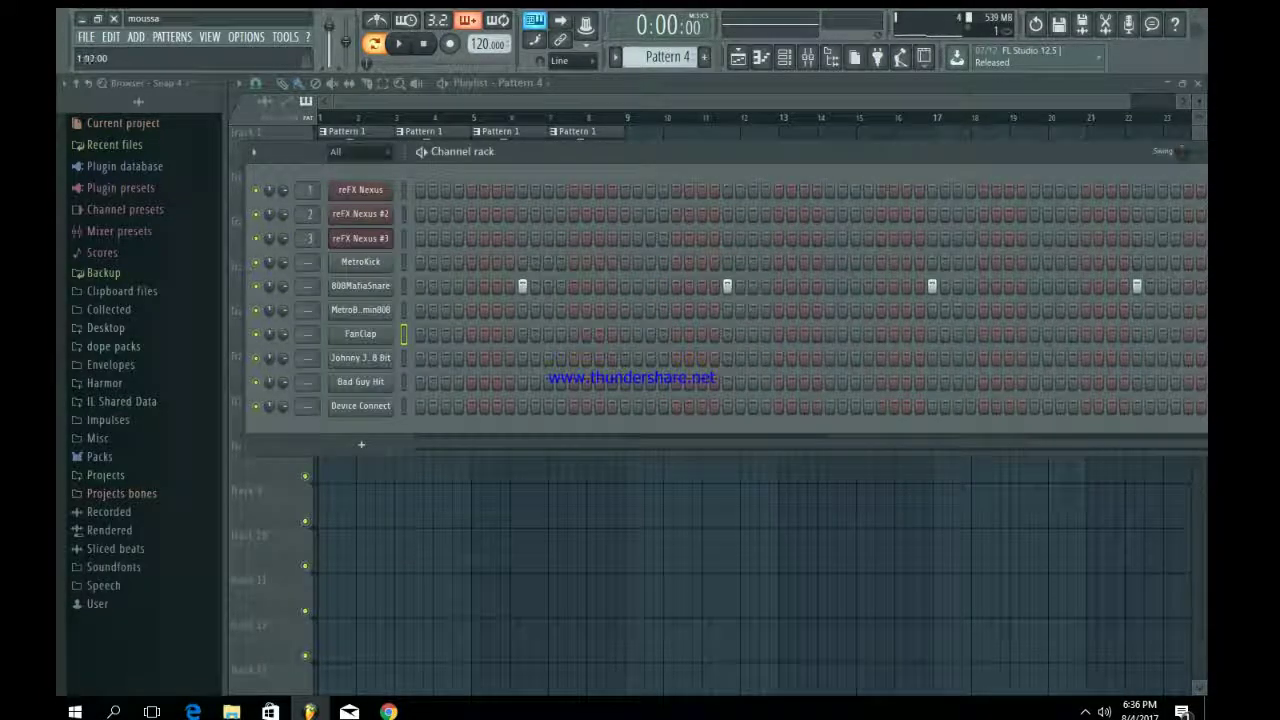
click(727, 310)
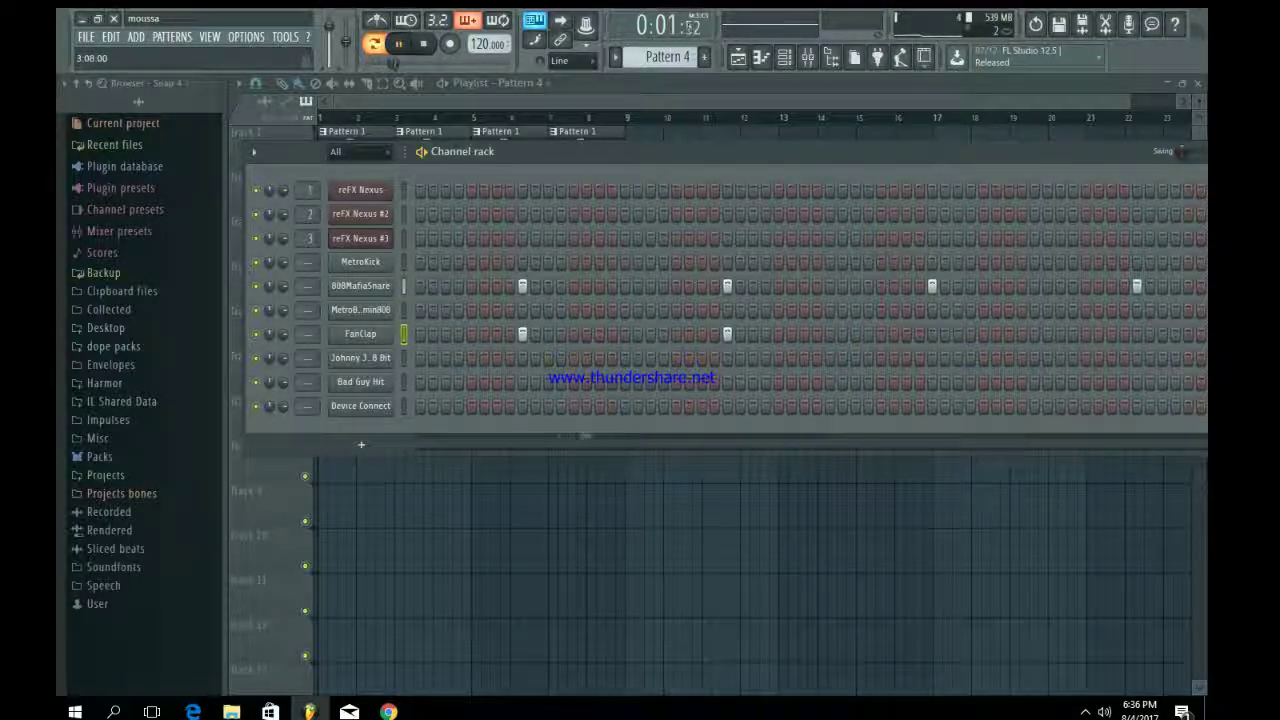
click(360, 334)
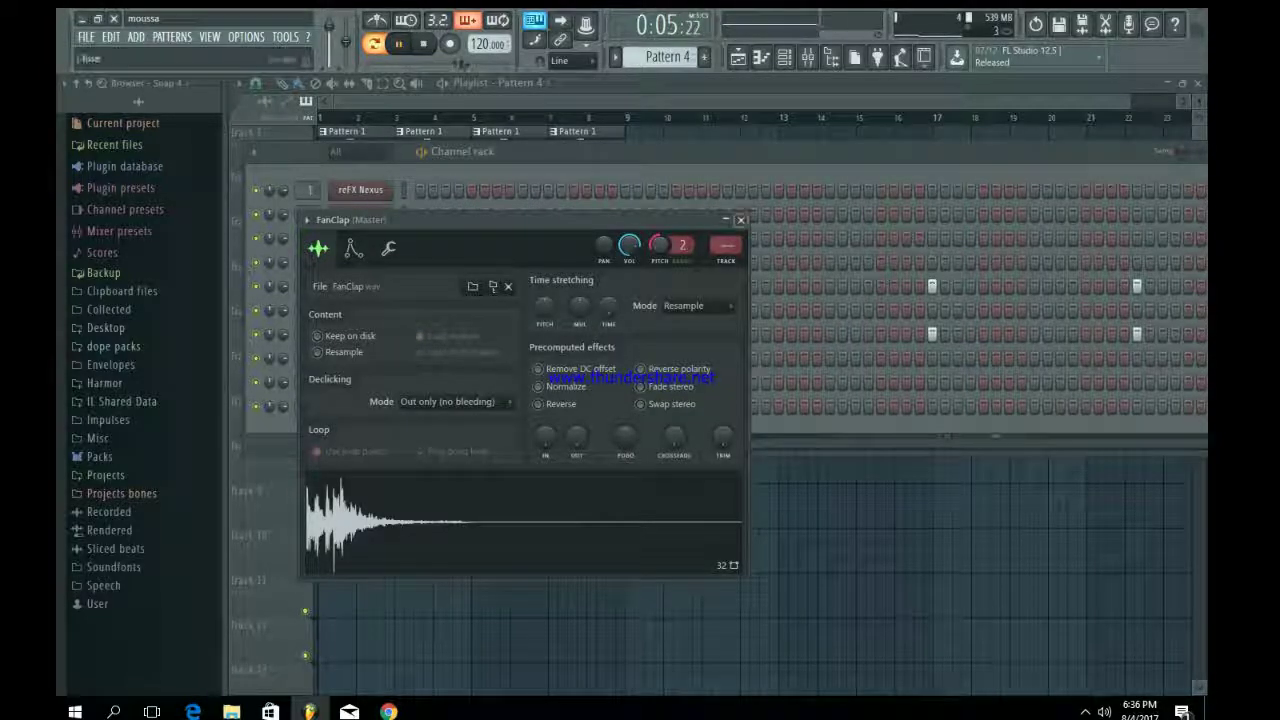
click(740, 220)
- Transpose all four FanClap notes of Pattern 4 down to F4 in the piano roll and lower their velocities
right_click(362, 334)
click(436, 334)
scroll(776, 316, down, 3)
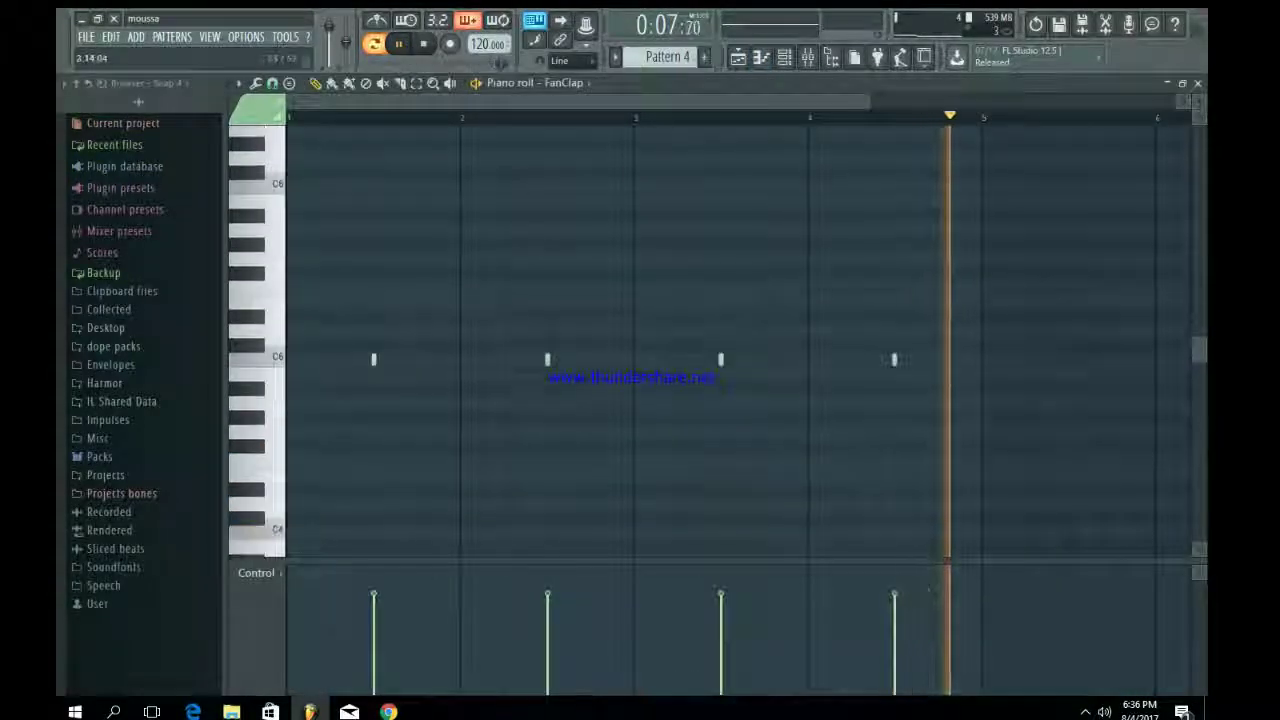
key(space)
drag(967, 438, 288, 326)
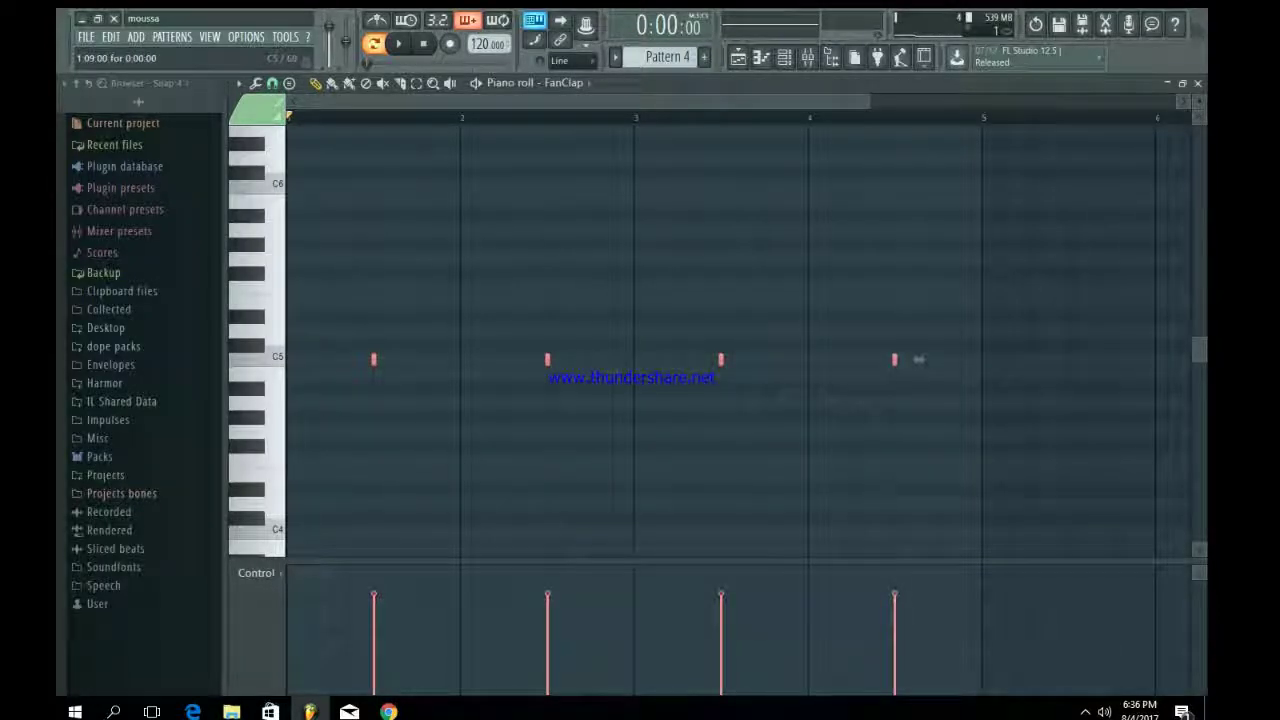
drag(918, 360, 918, 460)
key(space)
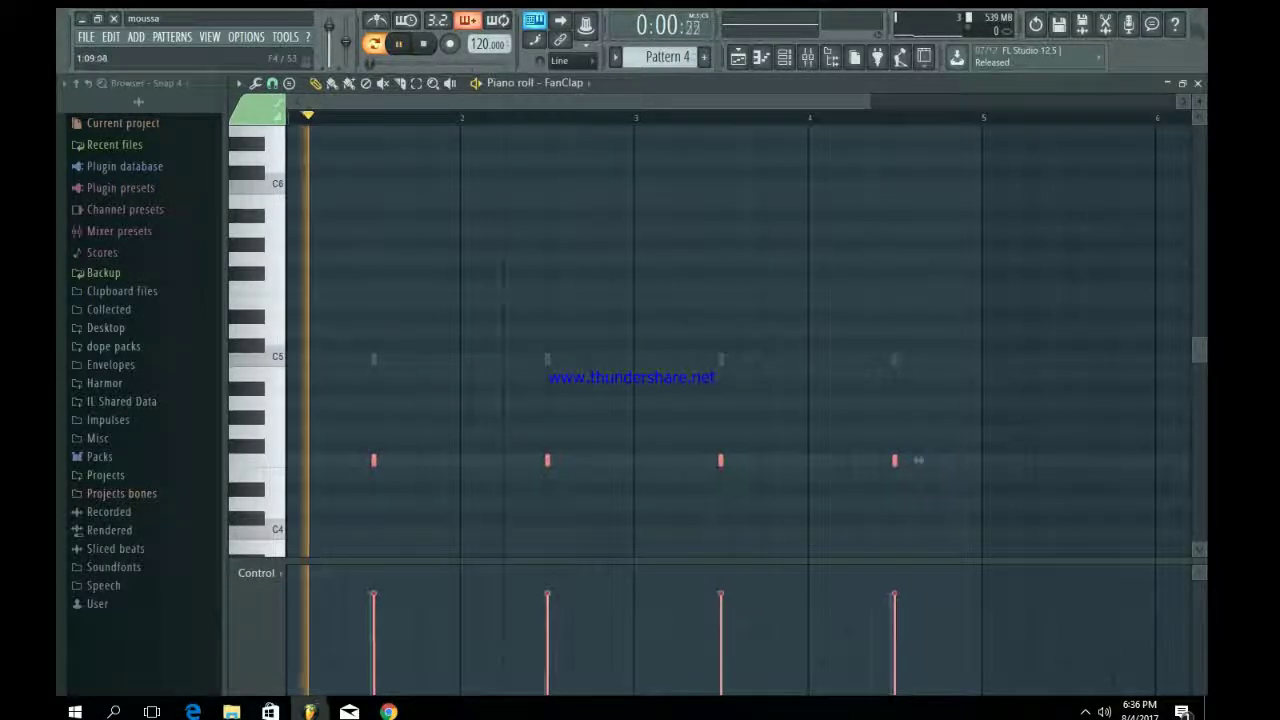
ctrl+click(774, 471)
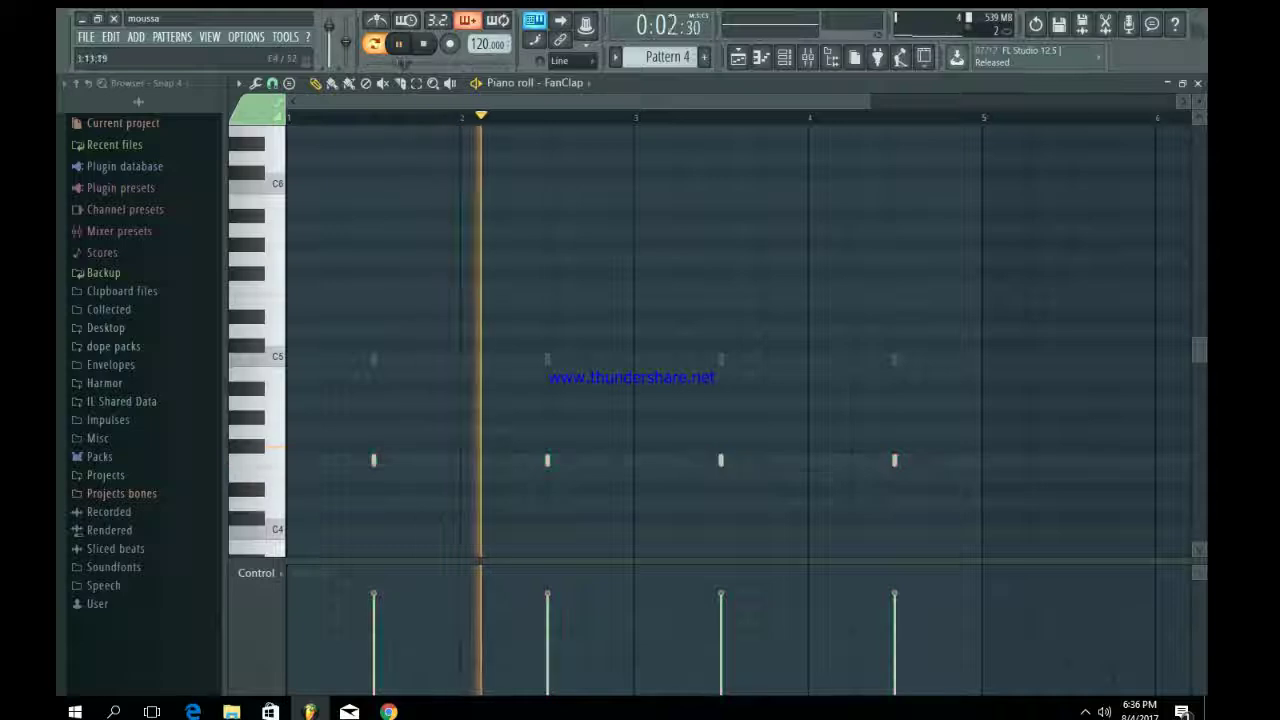
drag(372, 622, 732, 636)
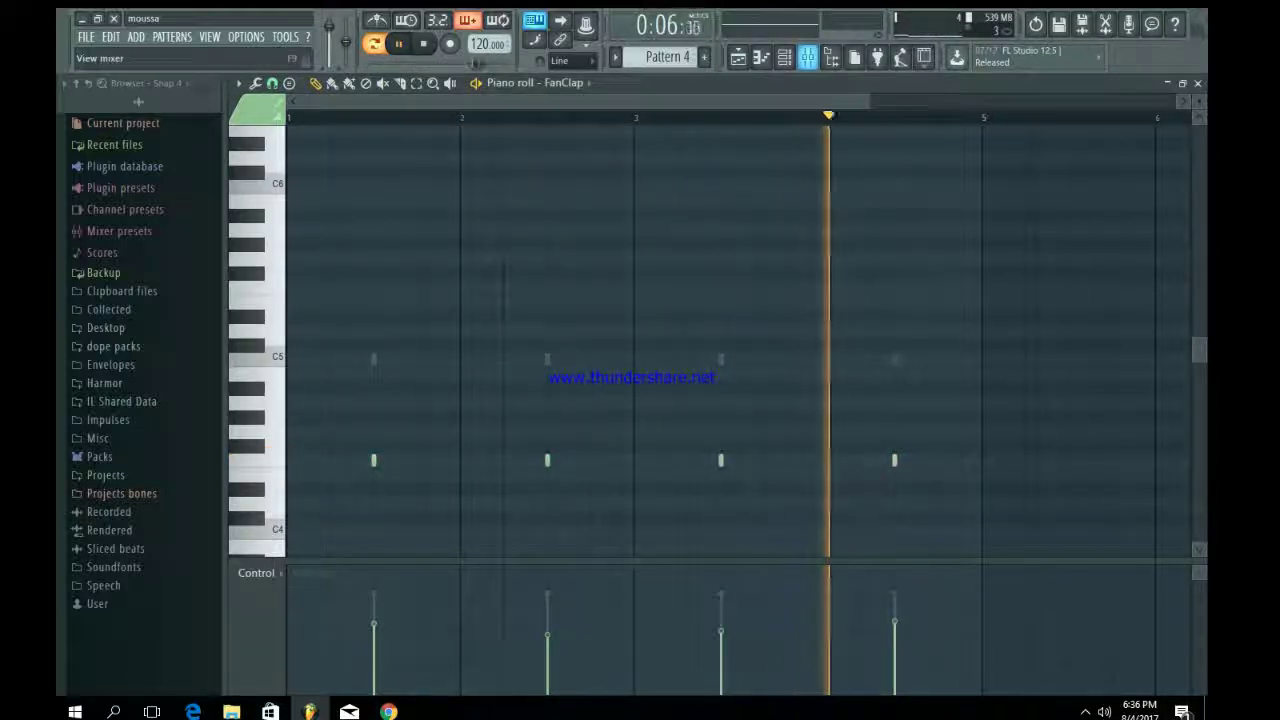
- Stop playback and place two back-to-back Pattern 4 clips on playlist Track 4, filling bars 1 to 8
click(784, 57)
click(738, 57)
key(space)
click(381, 284)
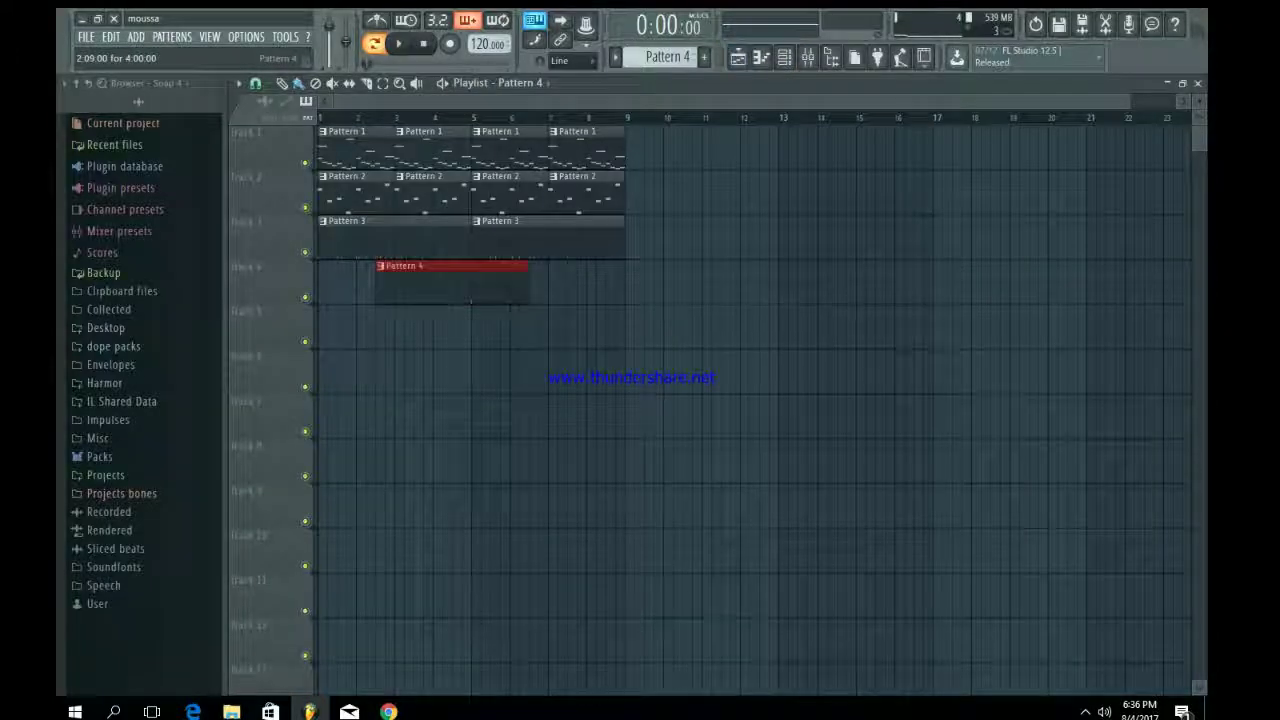
drag(470, 300, 374, 274)
click(486, 286)
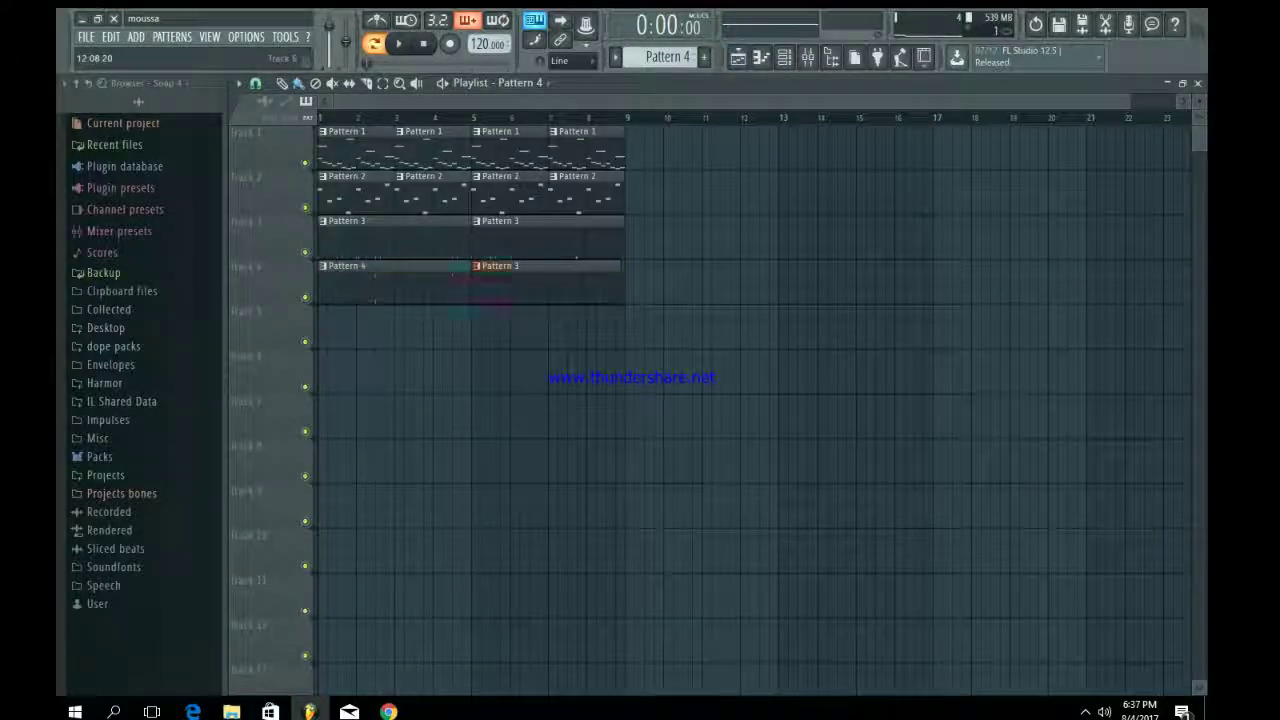
- Play the song and duplicate all playlist clips of bars 1 to 8 into bars 9 to 16
key(space)
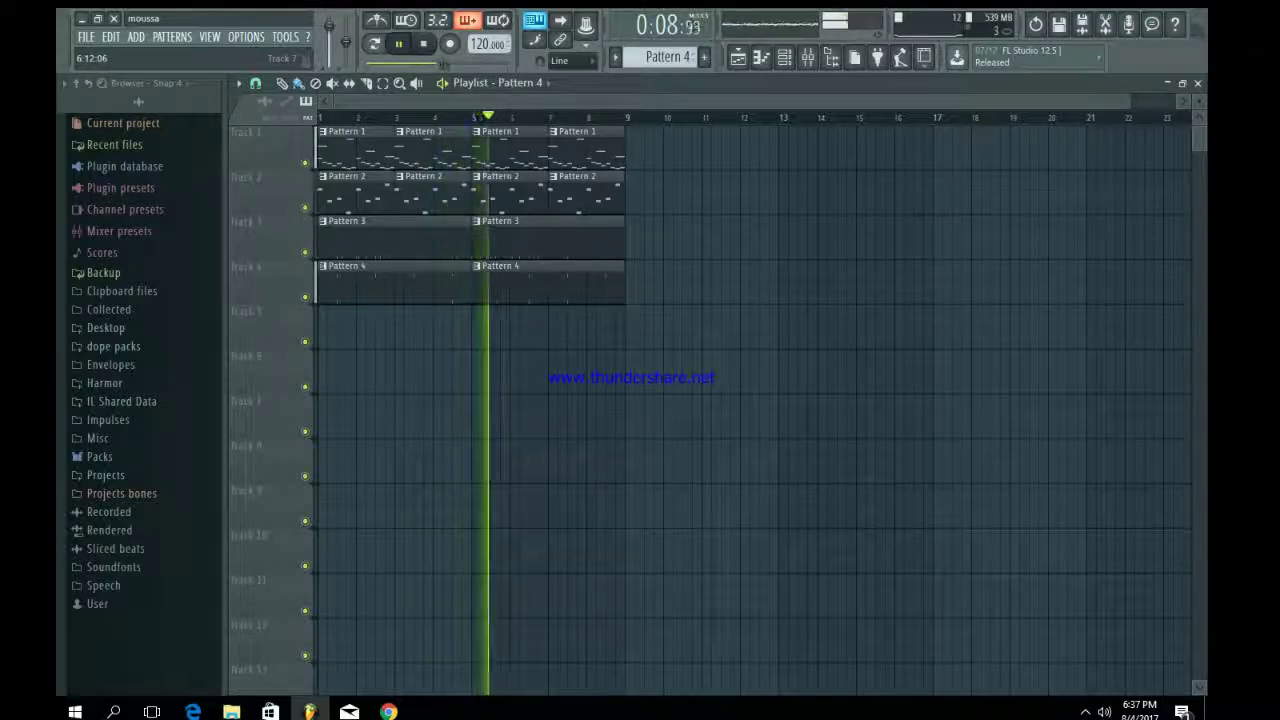
key(ctrl+a)
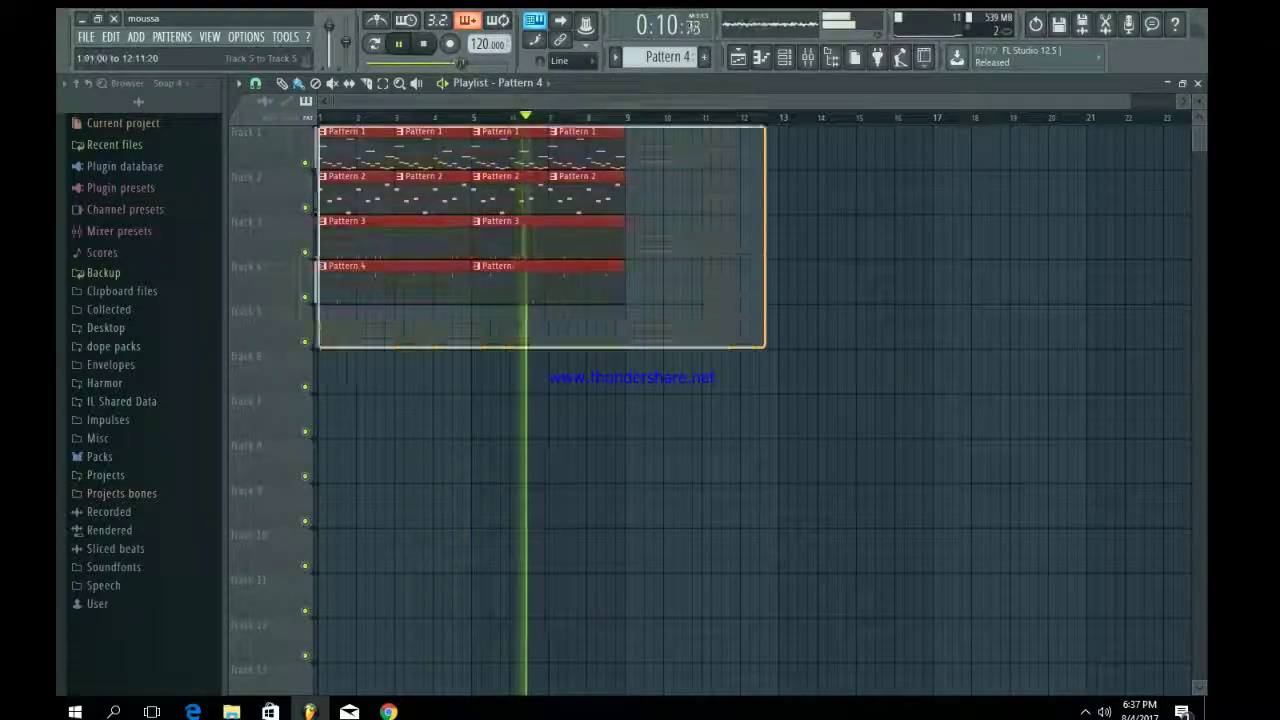
key(ctrl+b)
key(ctrl+d)
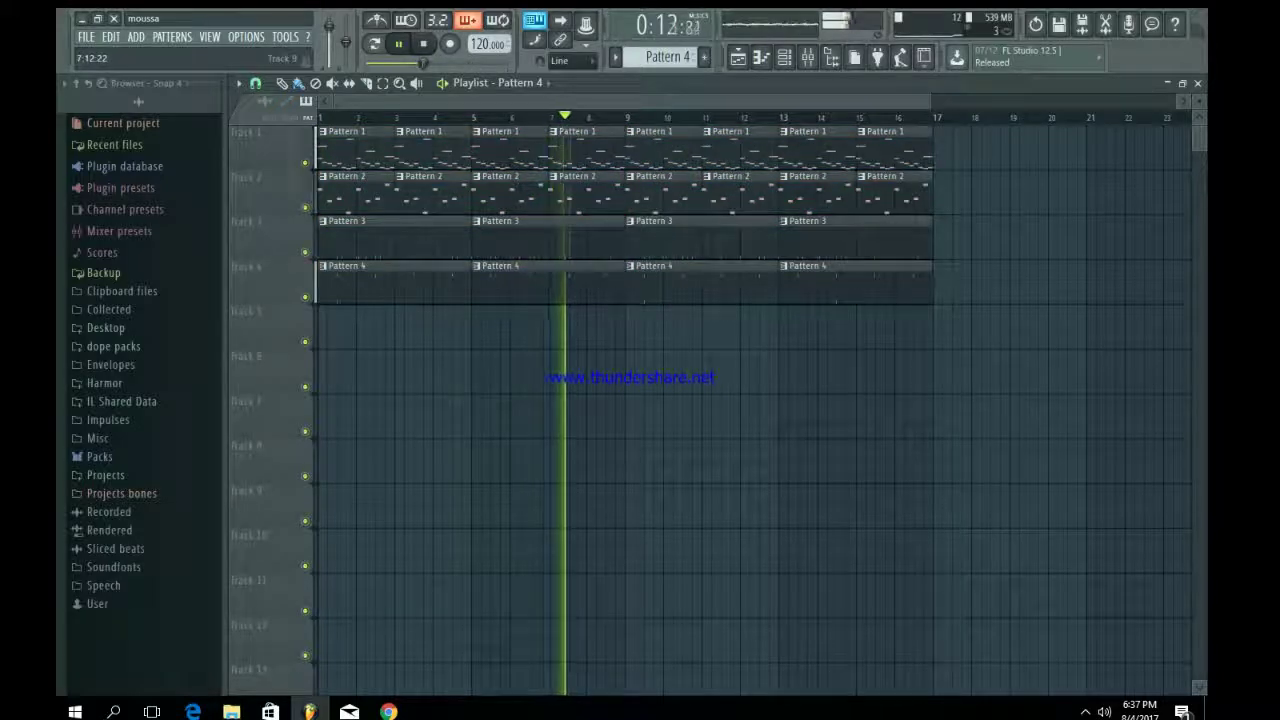
- Stop playback, switch to empty Pattern 5 and check the Johnny Juliano - 8 Bit sample's channel settings
key(F6)
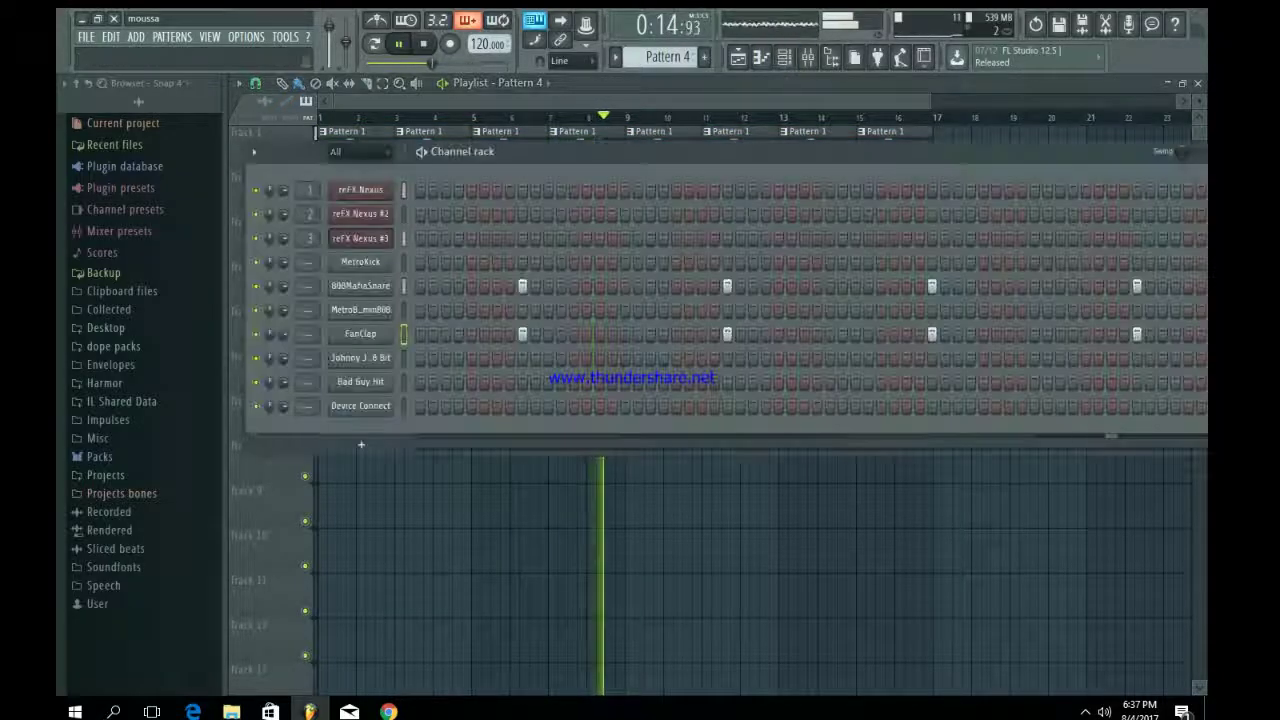
key(space)
key(Down)
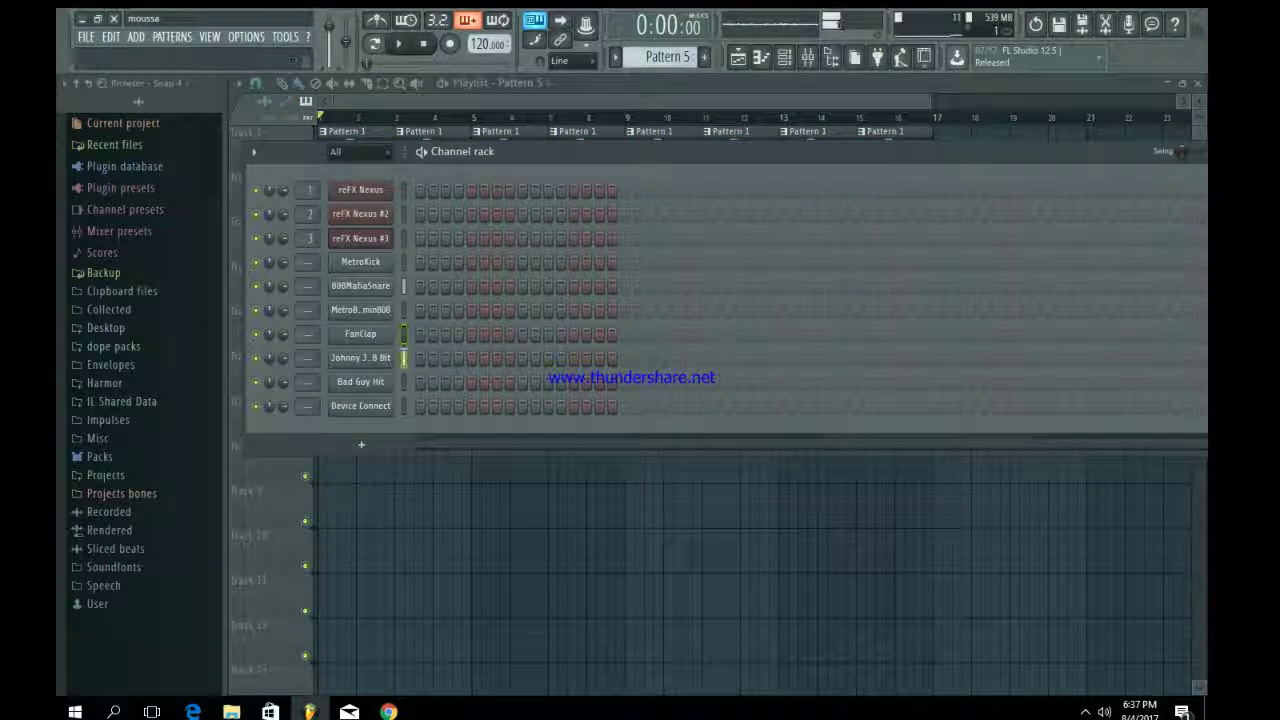
key(n)
click(360, 358)
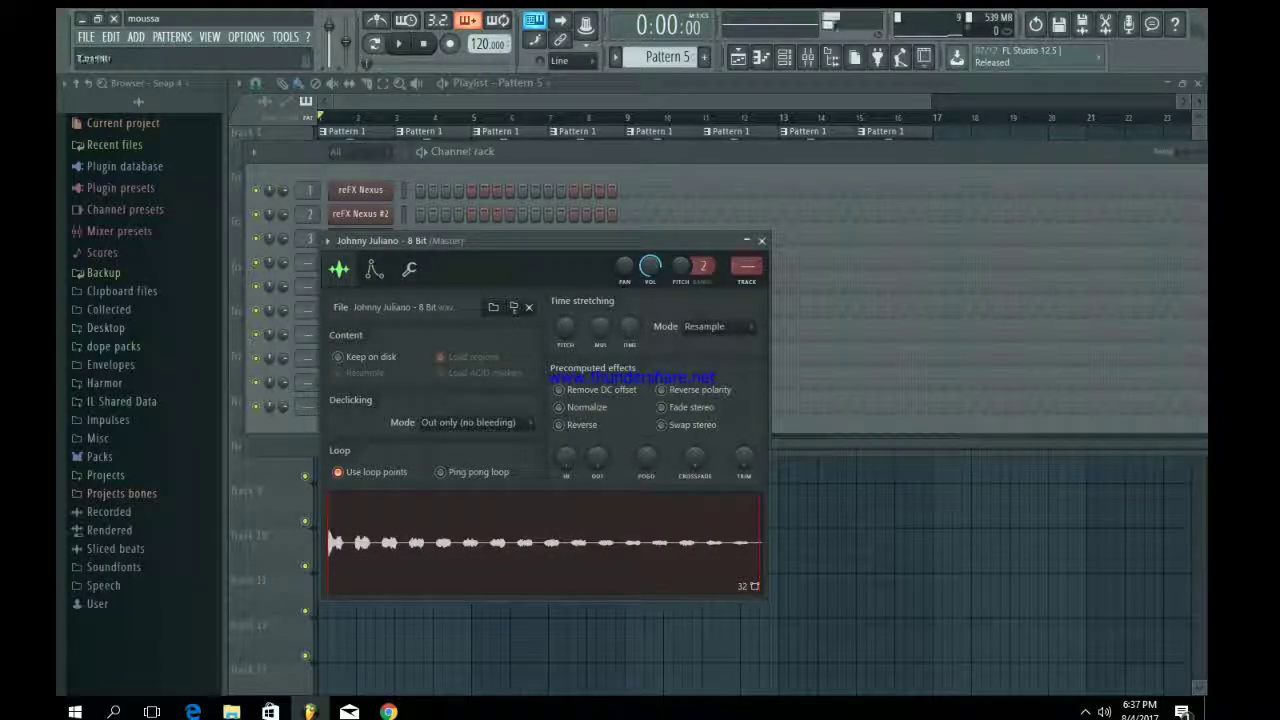
key(Escape)
- Fill every second step of the Bad Guy Hit channel in Pattern 5 and play the pattern briefly
right_click(390, 380)
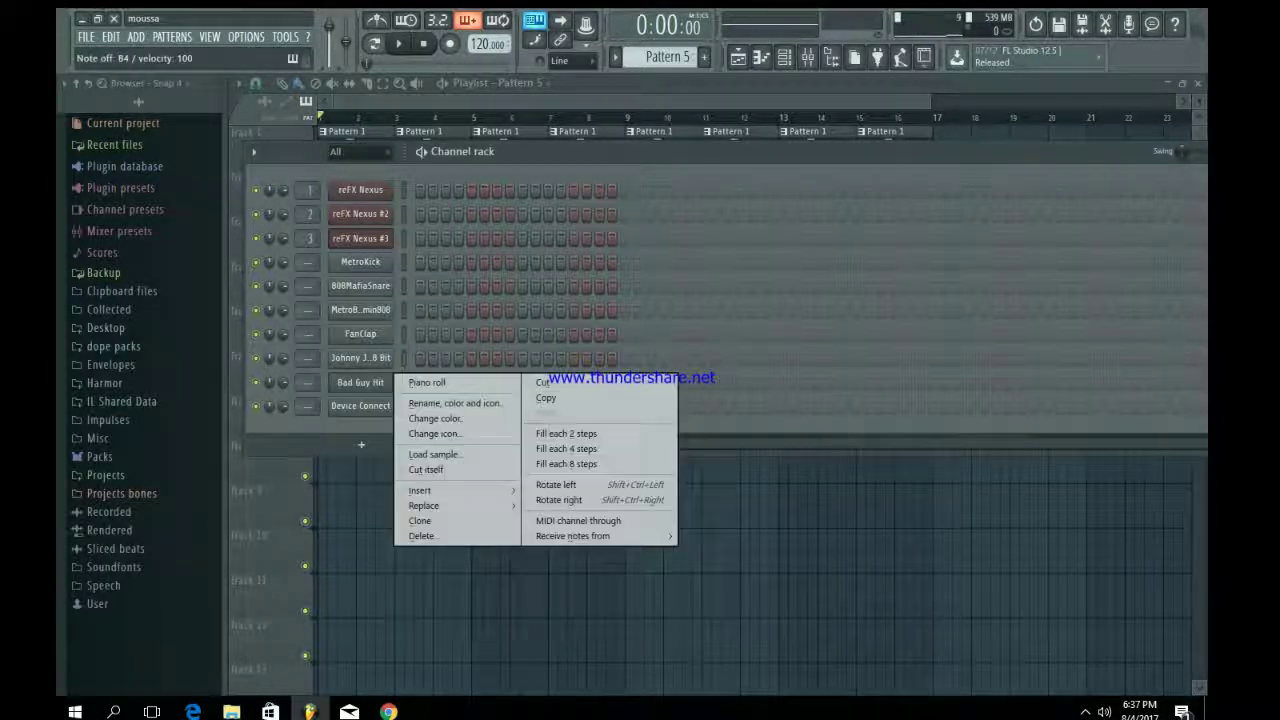
click(570, 432)
key(space)
key(space)
- Return to Pattern 1 and cut the existing reFX Nexus #3 notes from it
scroll(668, 57, up, 4)
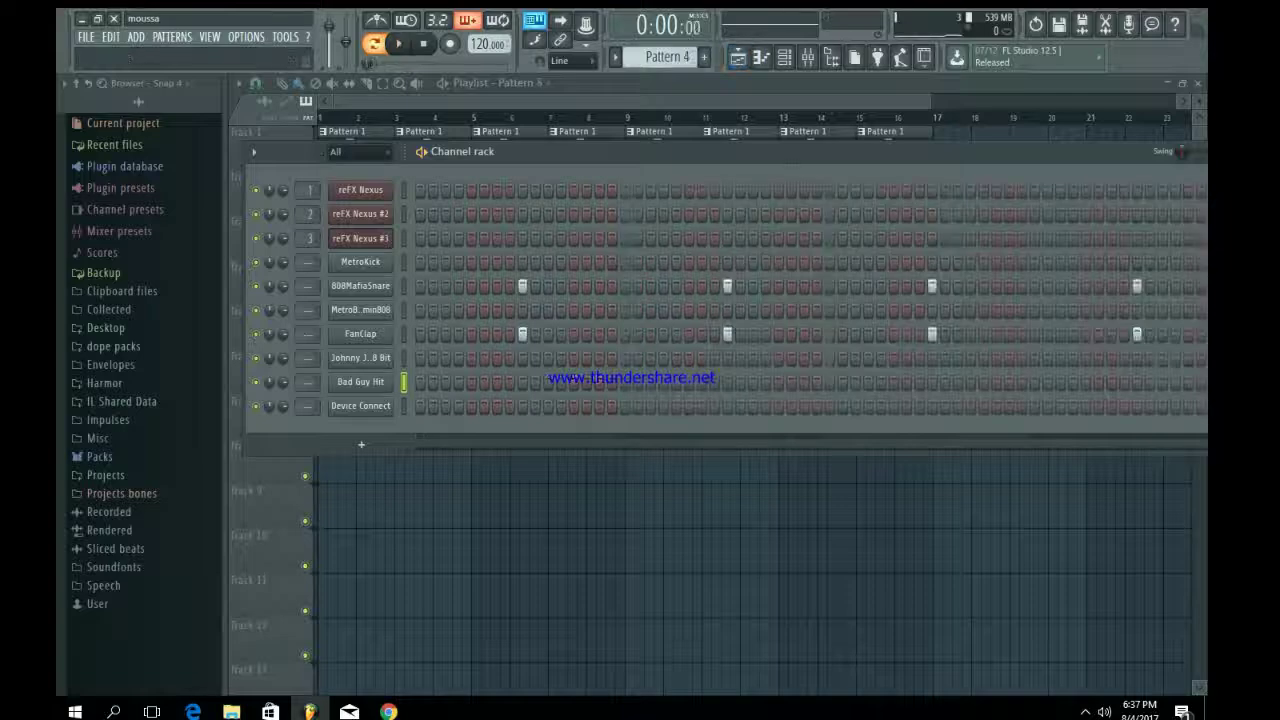
click(651, 186)
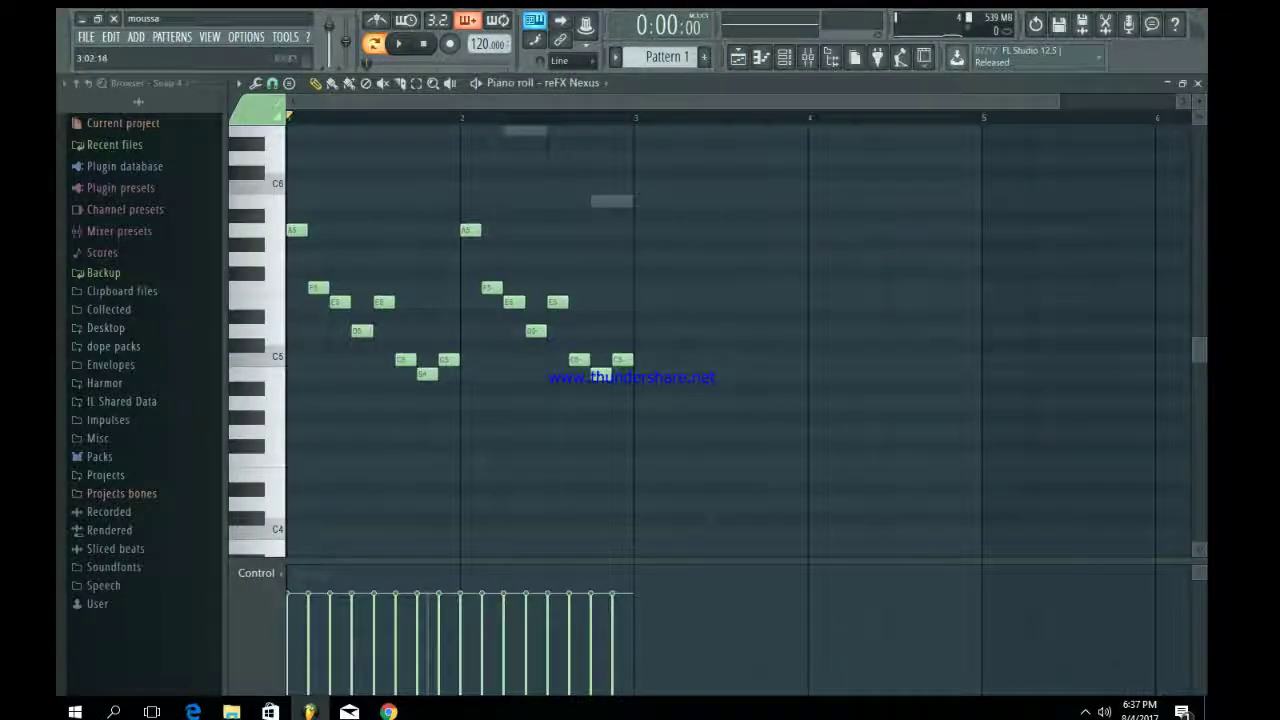
click(784, 57)
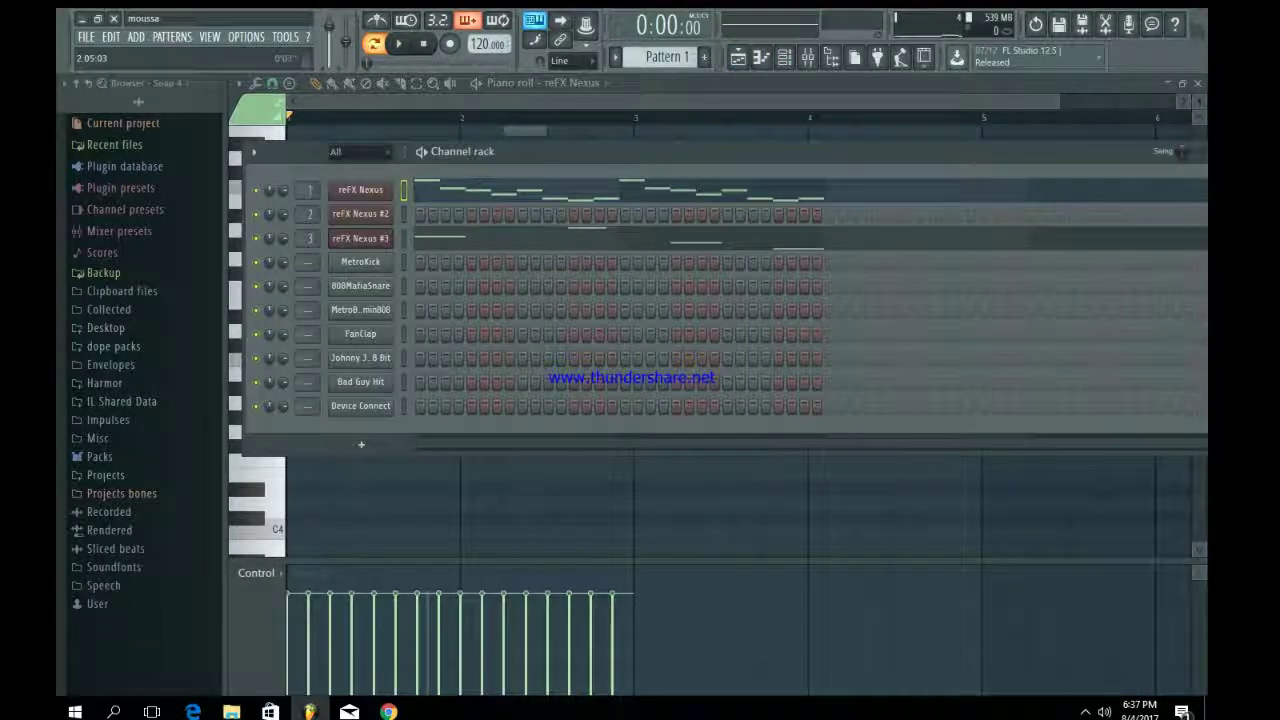
key(ctrl+x)
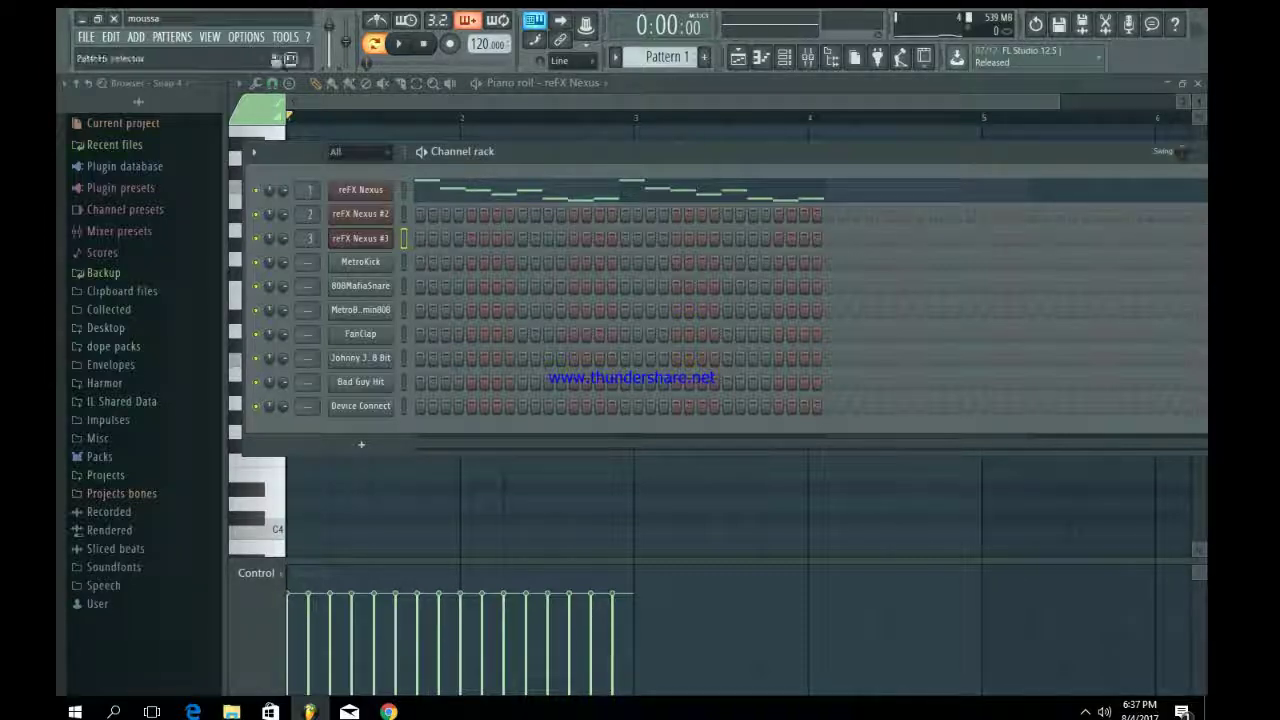
- Open the reFX Nexus #3 piano roll of Pattern 1 and place an A5 note at the start of bar 1
scroll(667, 57, down, 2)
scroll(667, 57, up, 1)
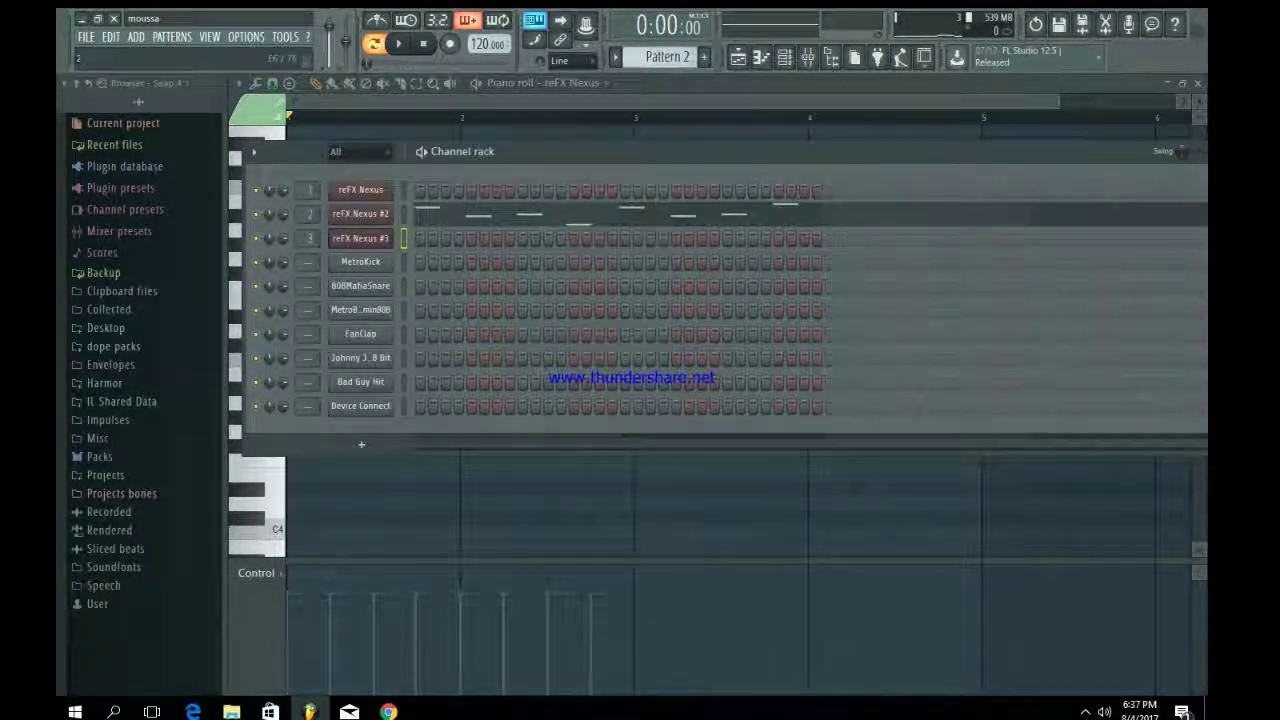
scroll(667, 57, up, 1)
right_click(382, 234)
click(420, 240)
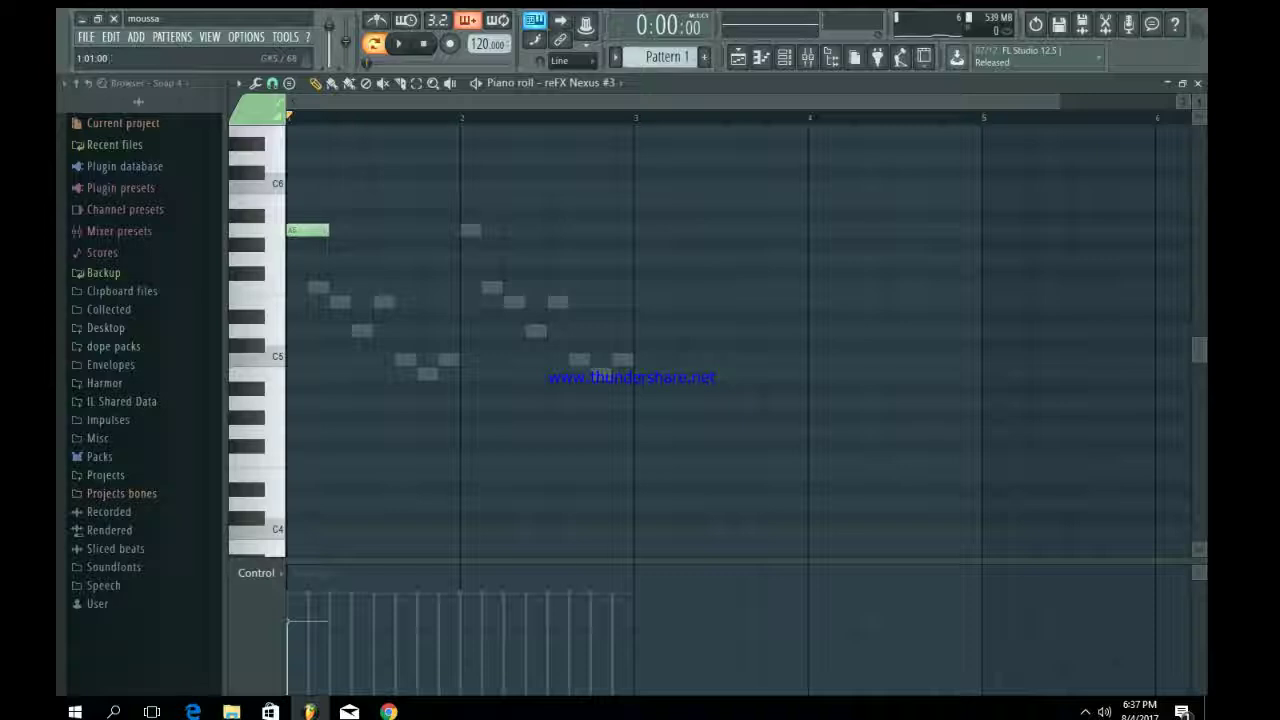
- Draw three short E6 notes in a row near the end of bar 1 in the reFX Nexus #3 part
scroll(740, 335, up, 3)
click(423, 287)
drag(423, 287, 430, 302)
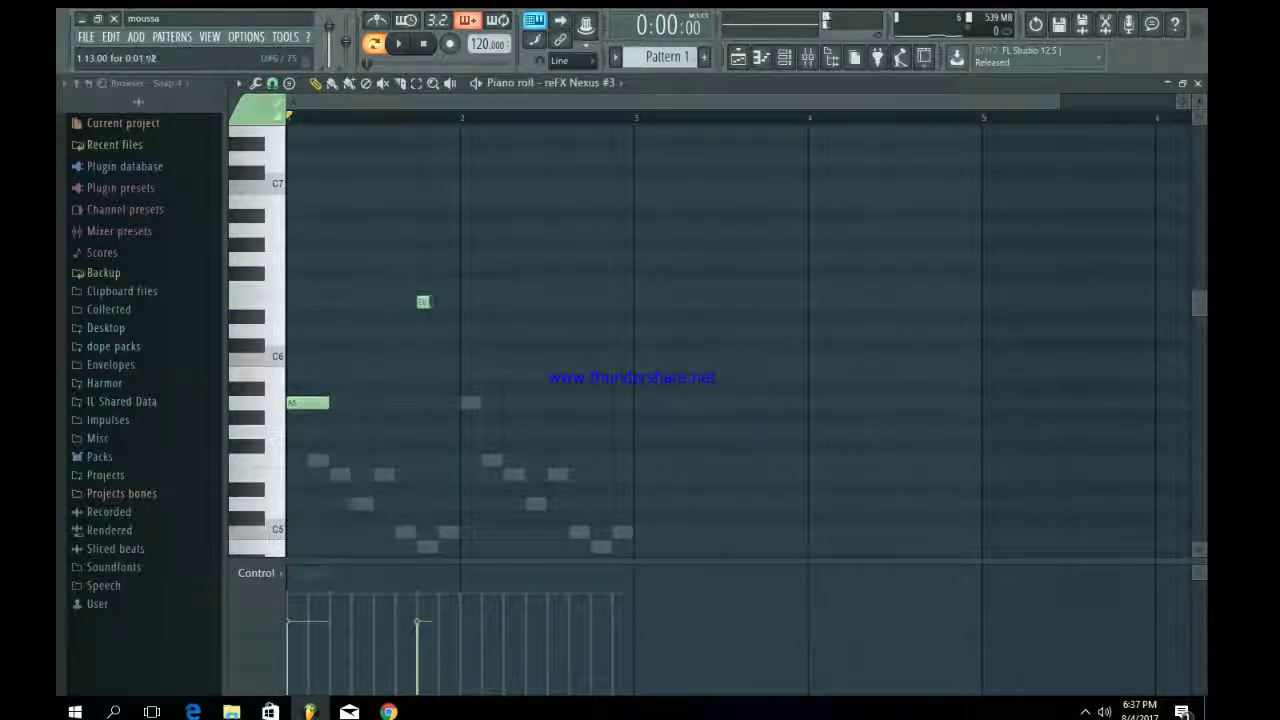
click(431, 302)
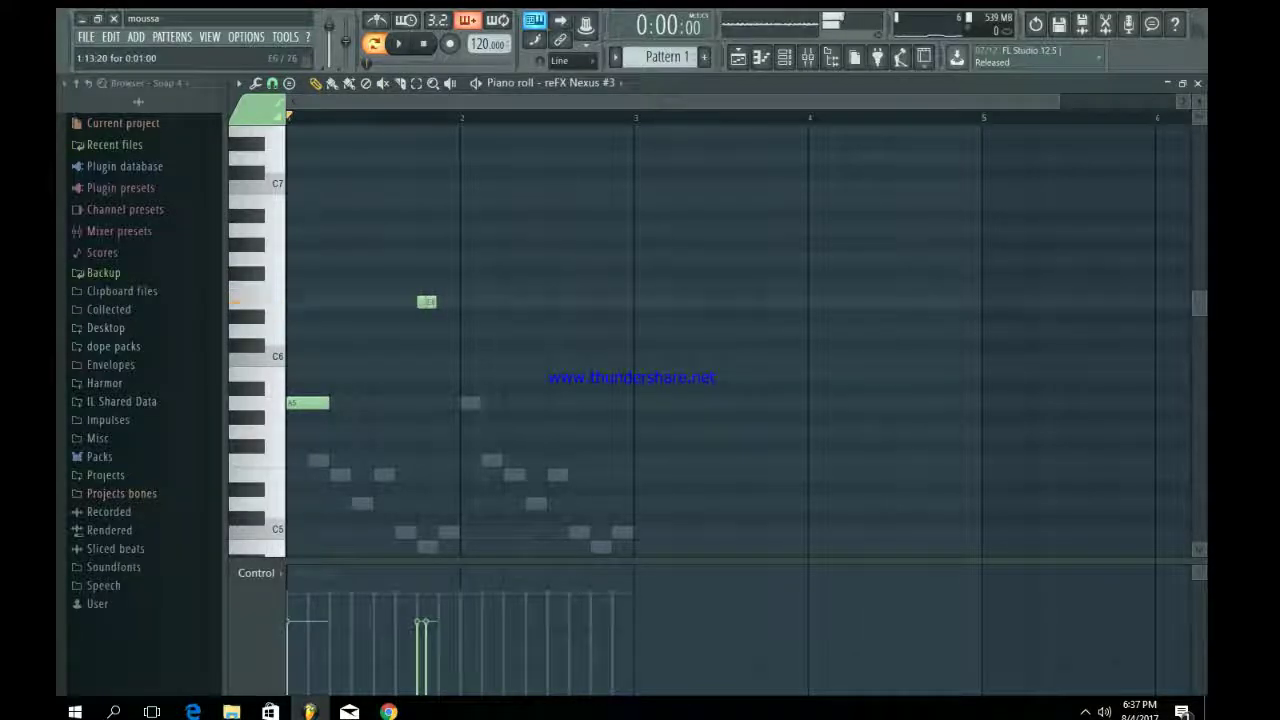
drag(445, 316, 445, 302)
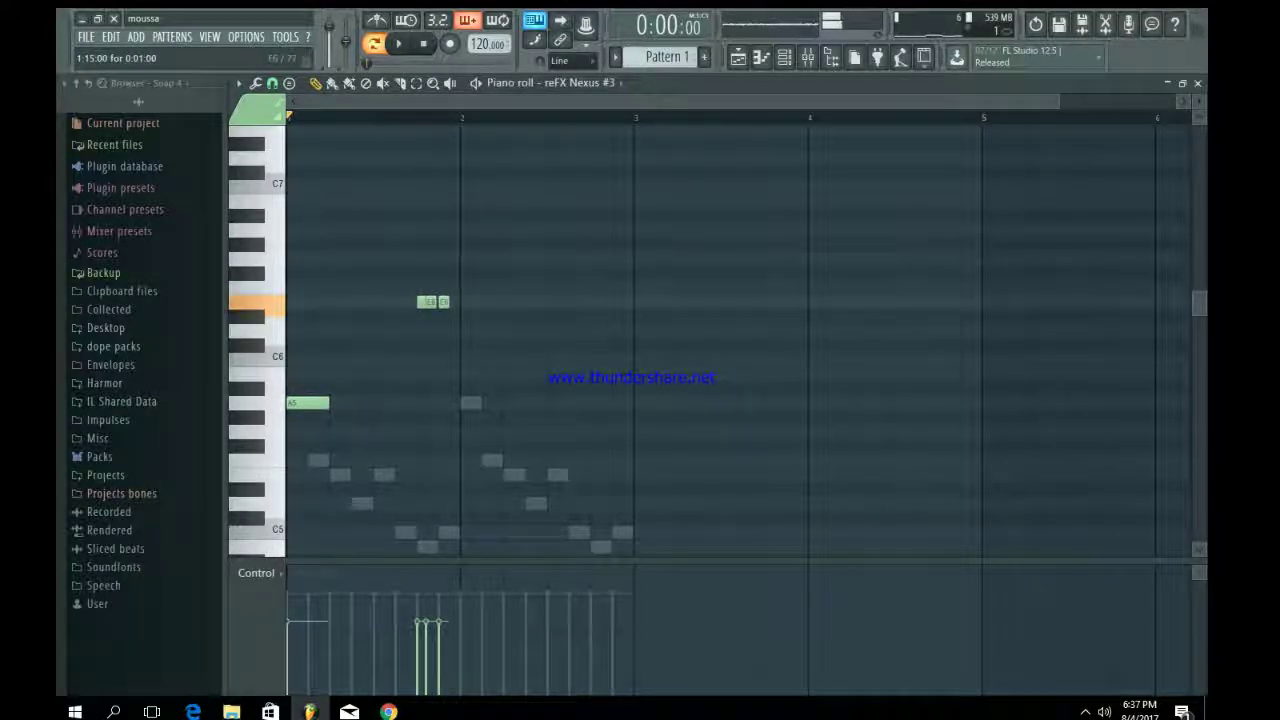
- Place a short, one-step B6 note exactly at the start of bar 2 in the reFX Nexus #3 part
drag(1058, 102, 818, 102)
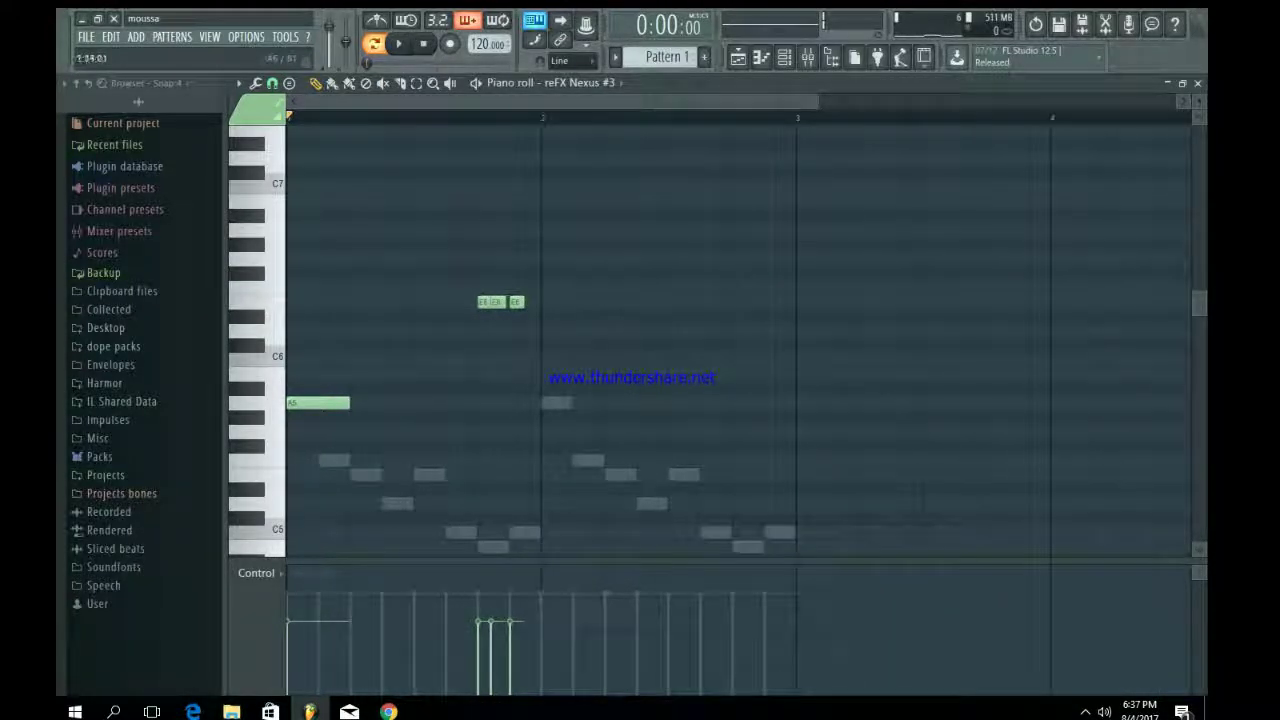
click(551, 201)
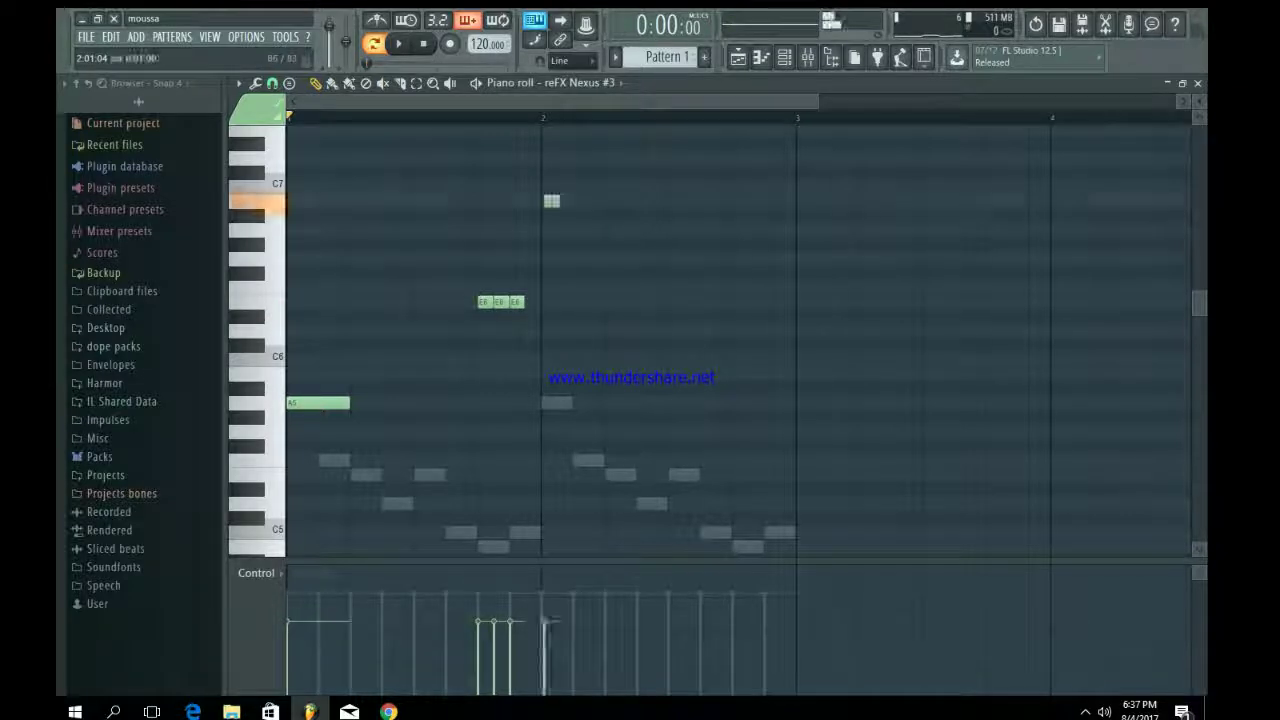
drag(551, 201, 547, 201)
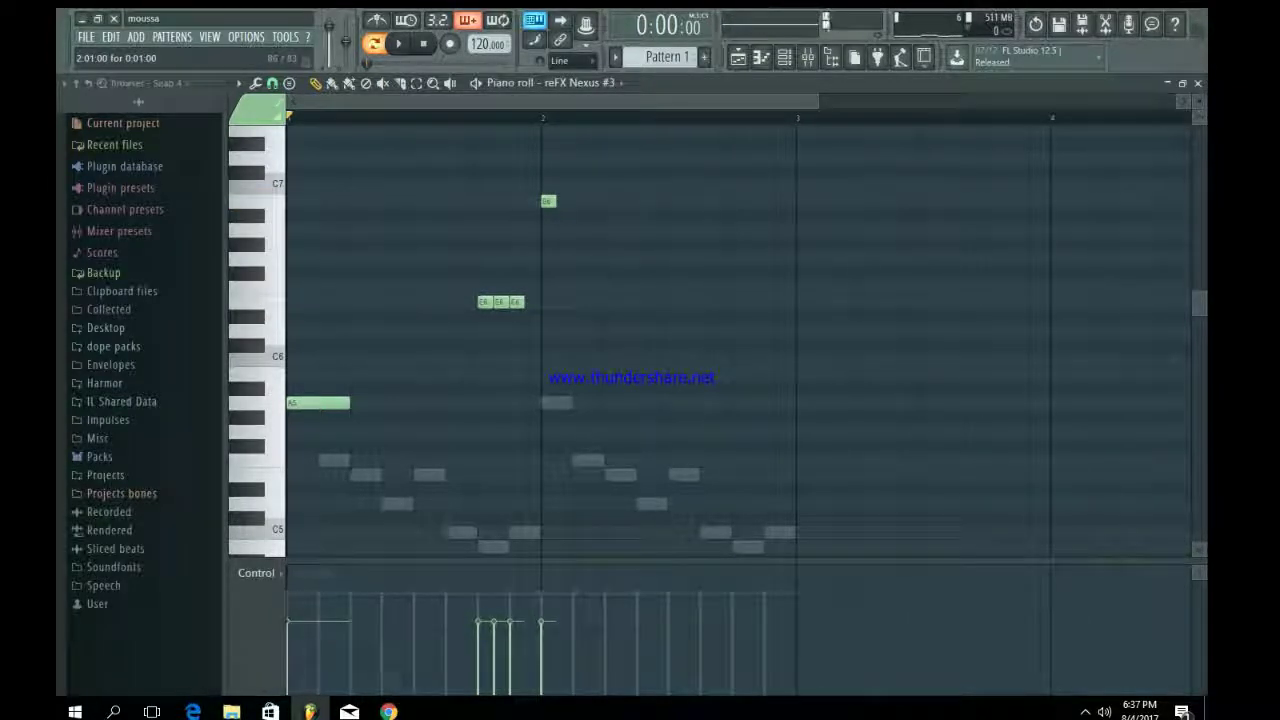
- Add another short B6 note near the start of bar 2, followed by A5, E5 and C5 notes in the same bar
click(555, 201)
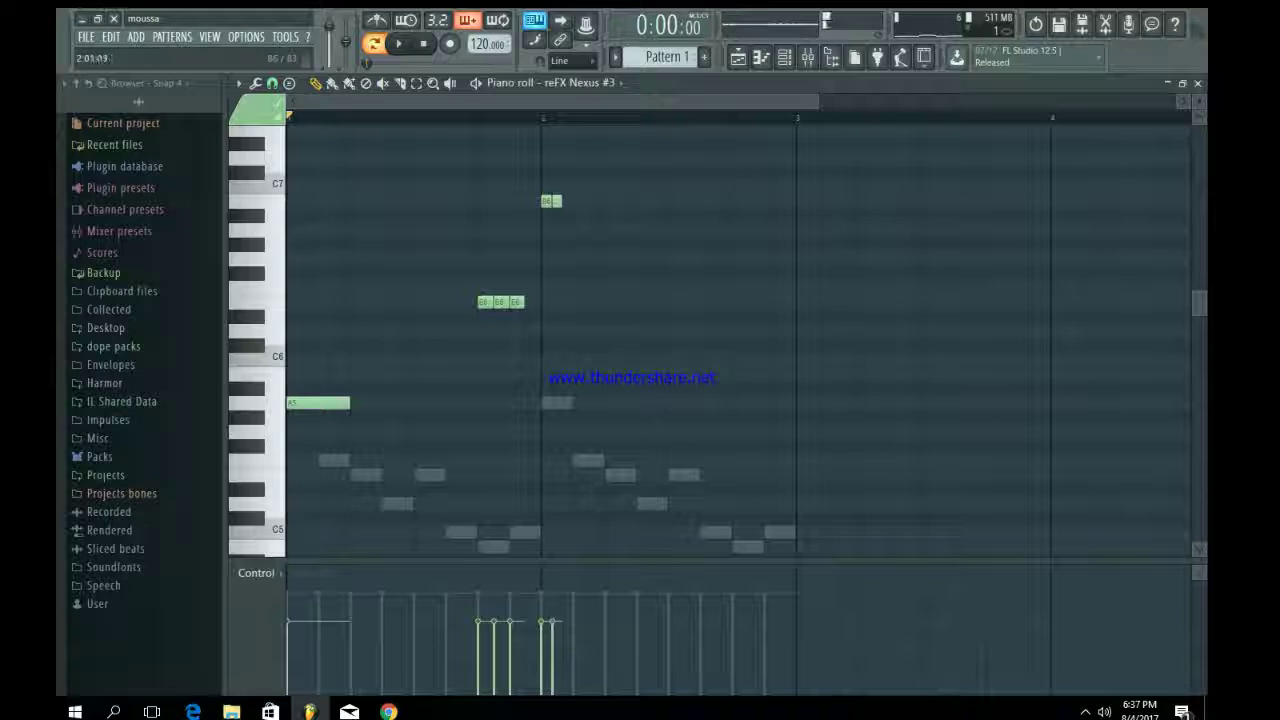
click(612, 402)
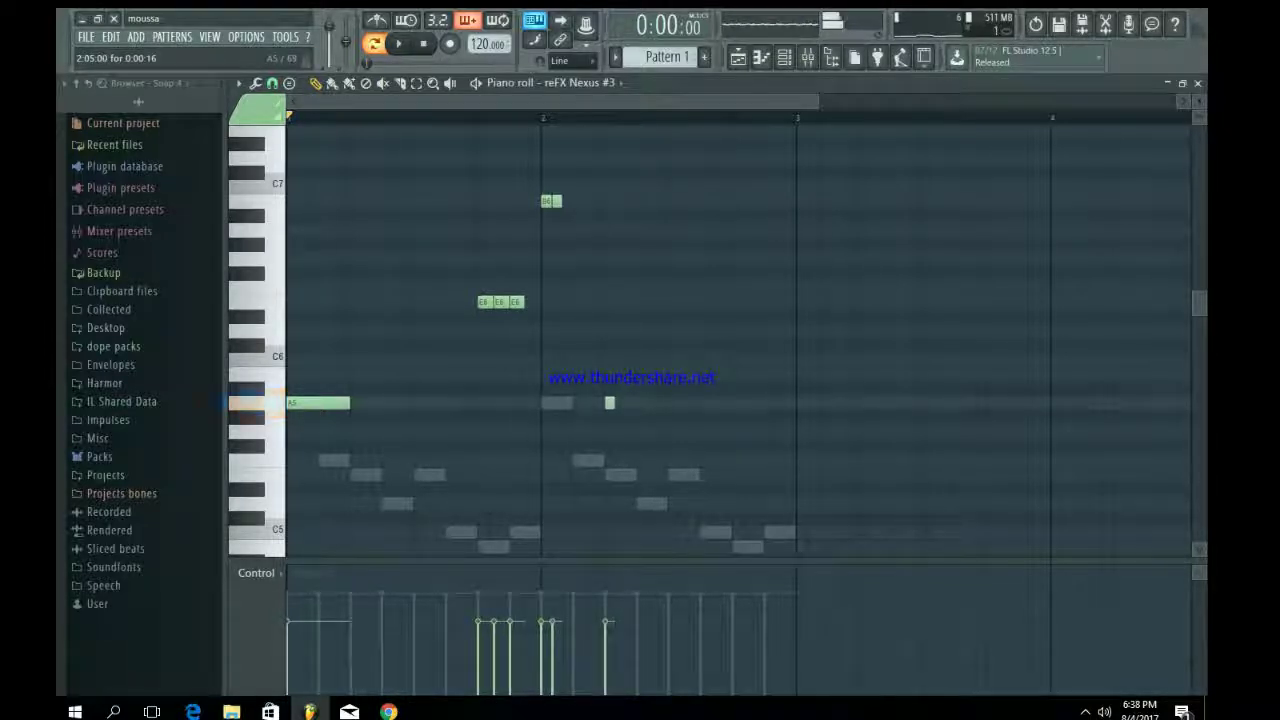
click(674, 474)
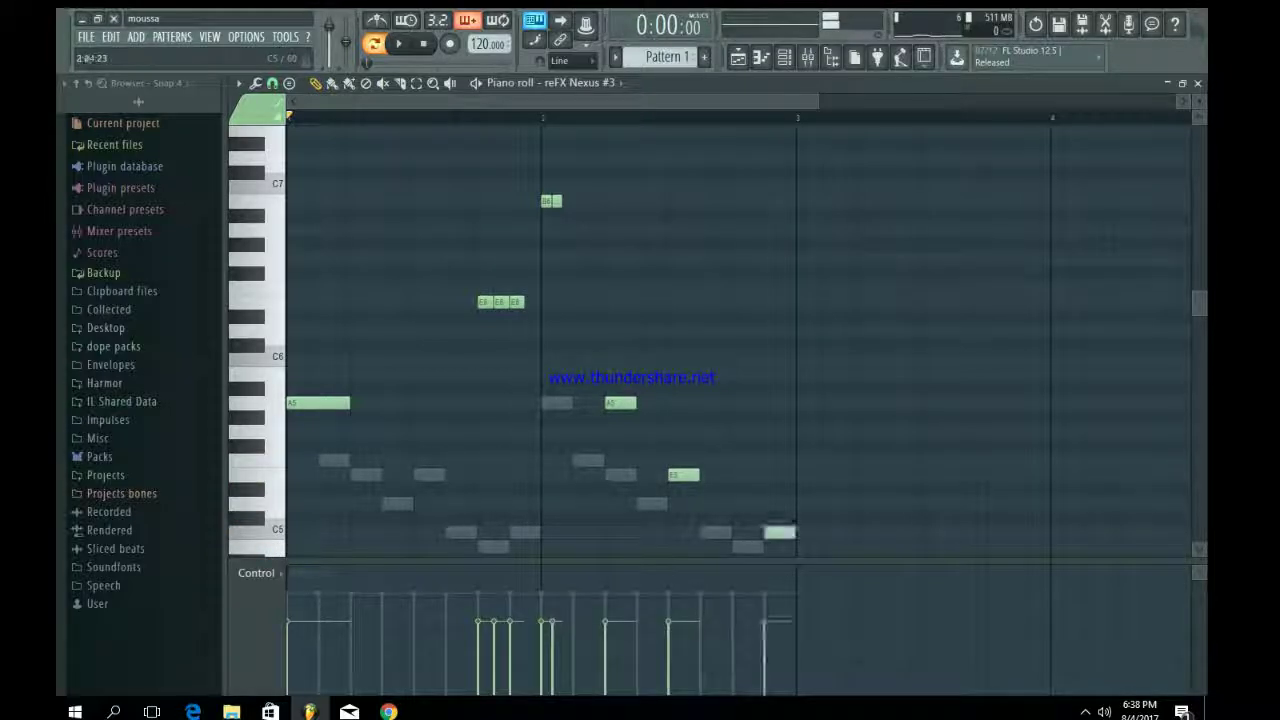
- Raise all reFX Nexus #3 notes by one octave, lengthen the E6 note in bar 2 to one beat, and audition the part
scroll(820, 463, down, 2)
key(ctrl+a)
scroll(820, 463, up, 4)
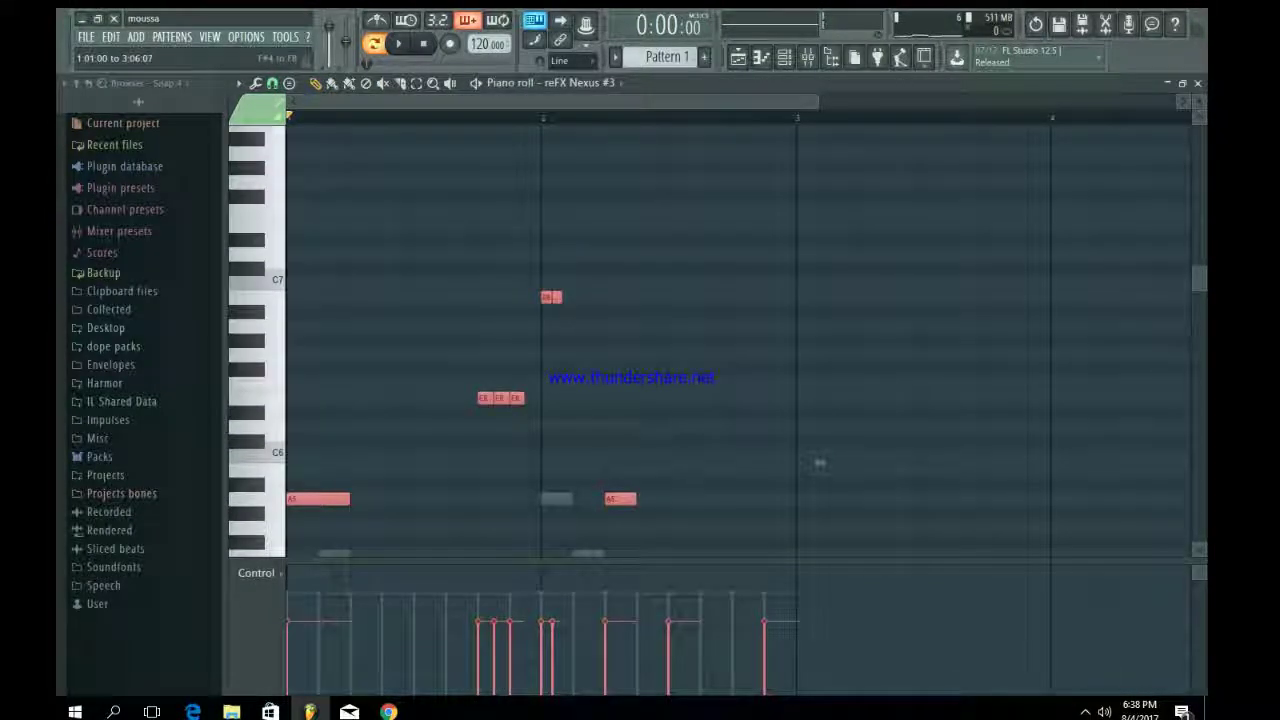
scroll(820, 290, down, 3)
key(space)
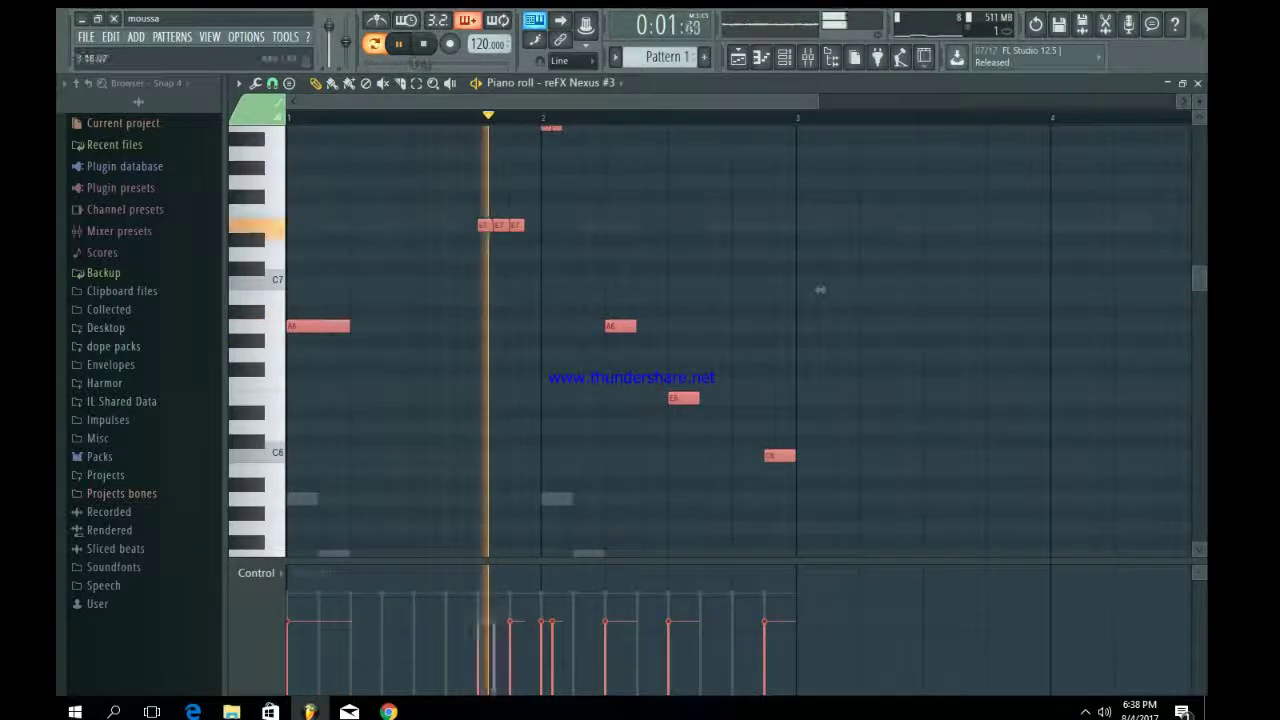
ctrl+click(820, 290)
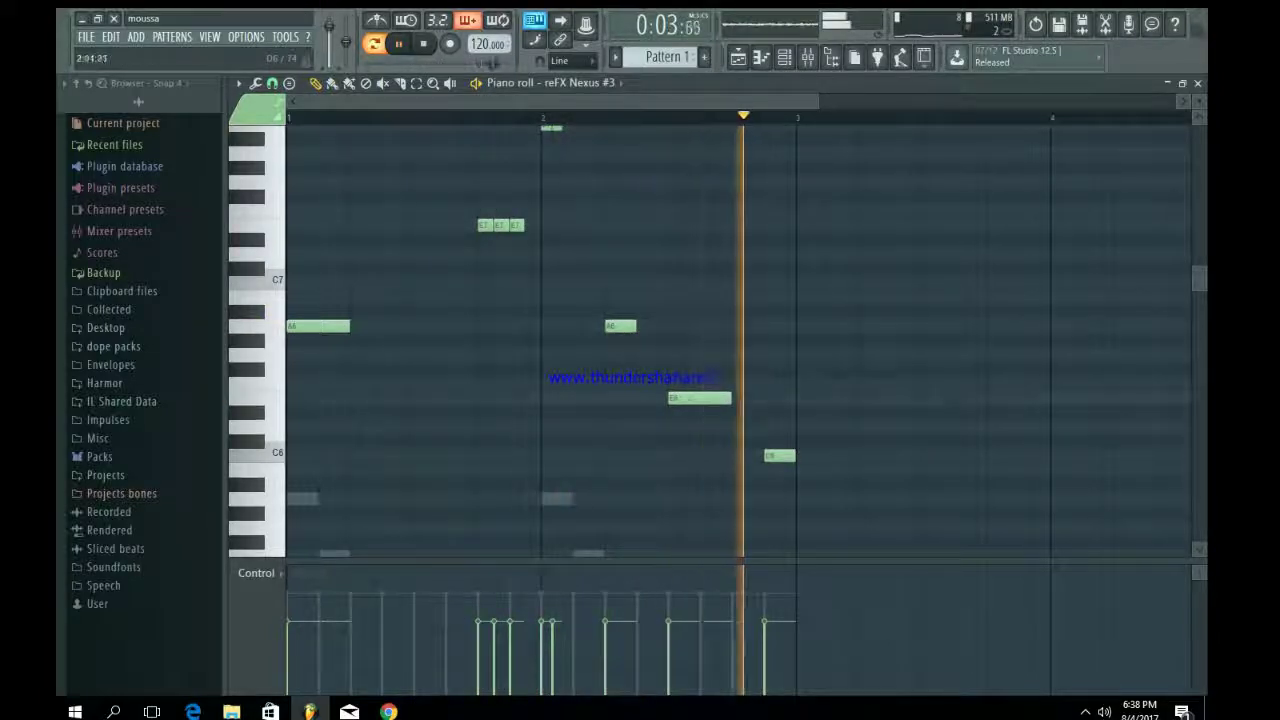
key(space)
- Look through Patterns 2 to 6 for an empty pattern to hold the new reFX Nexus #3 part, and return to Pattern 1
click(784, 56)
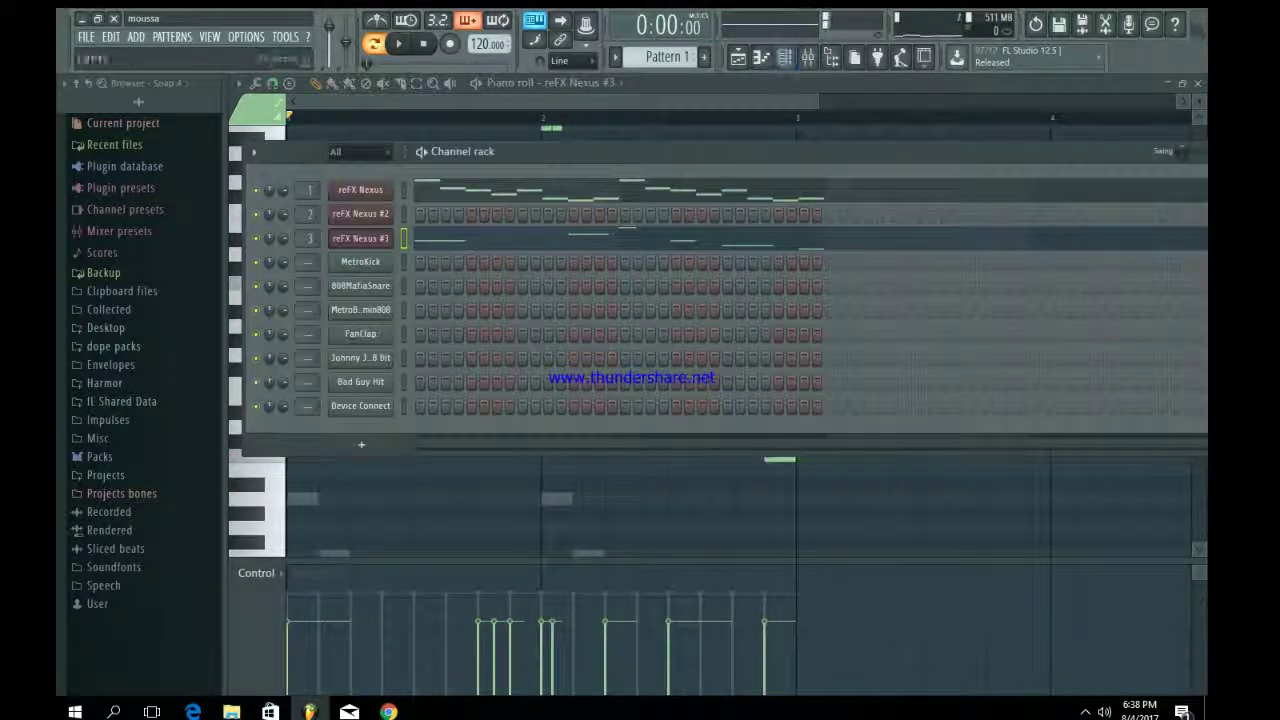
key(KP_Add)
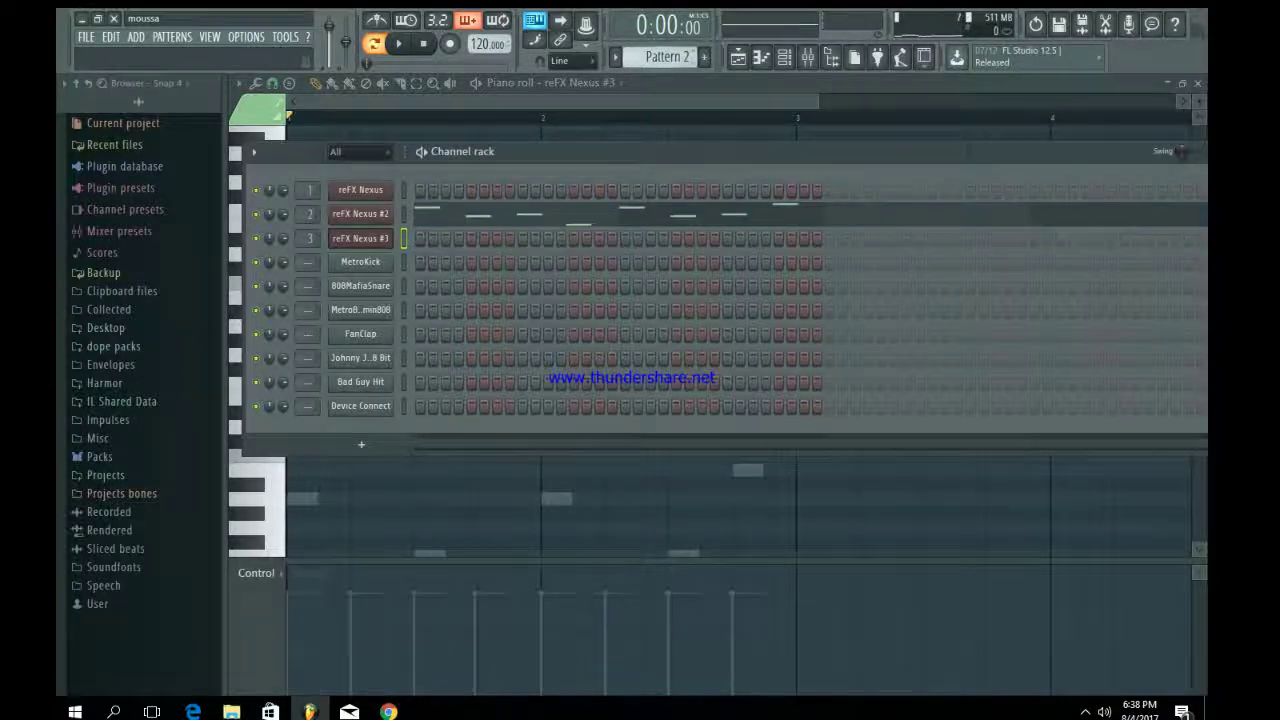
key(KP_Add)
key(KP_Add)
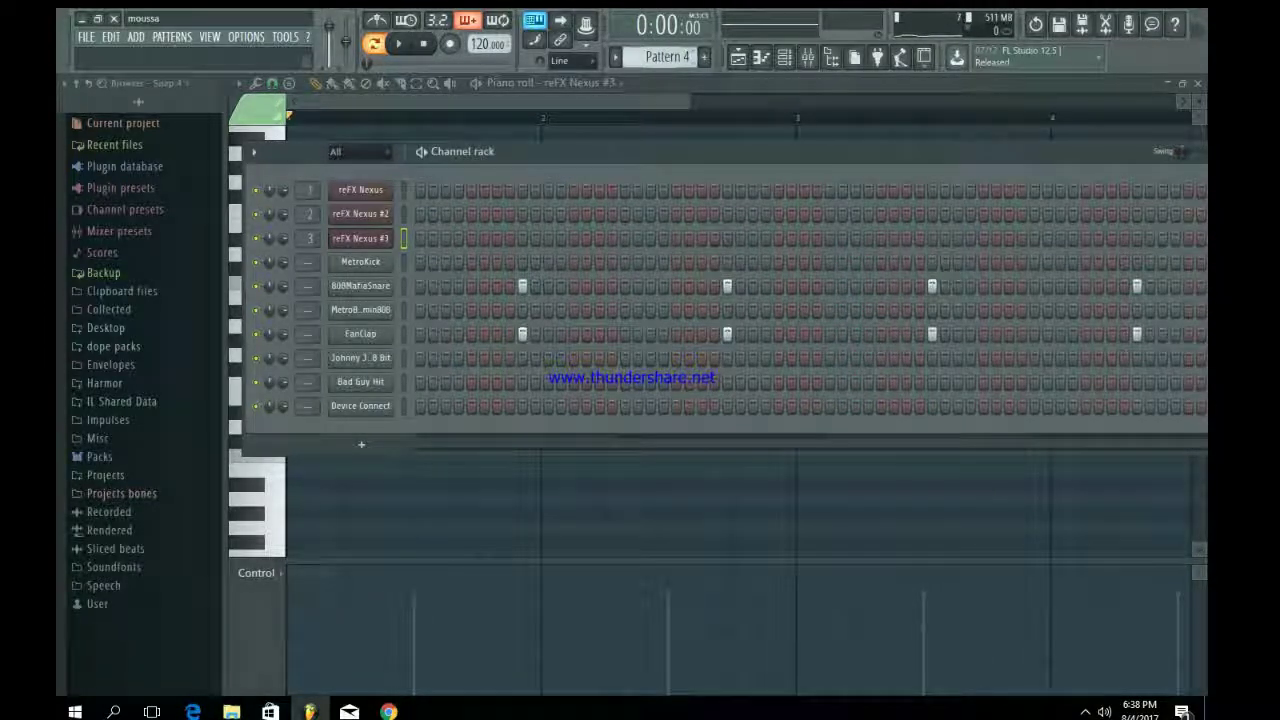
key(KP_Add)
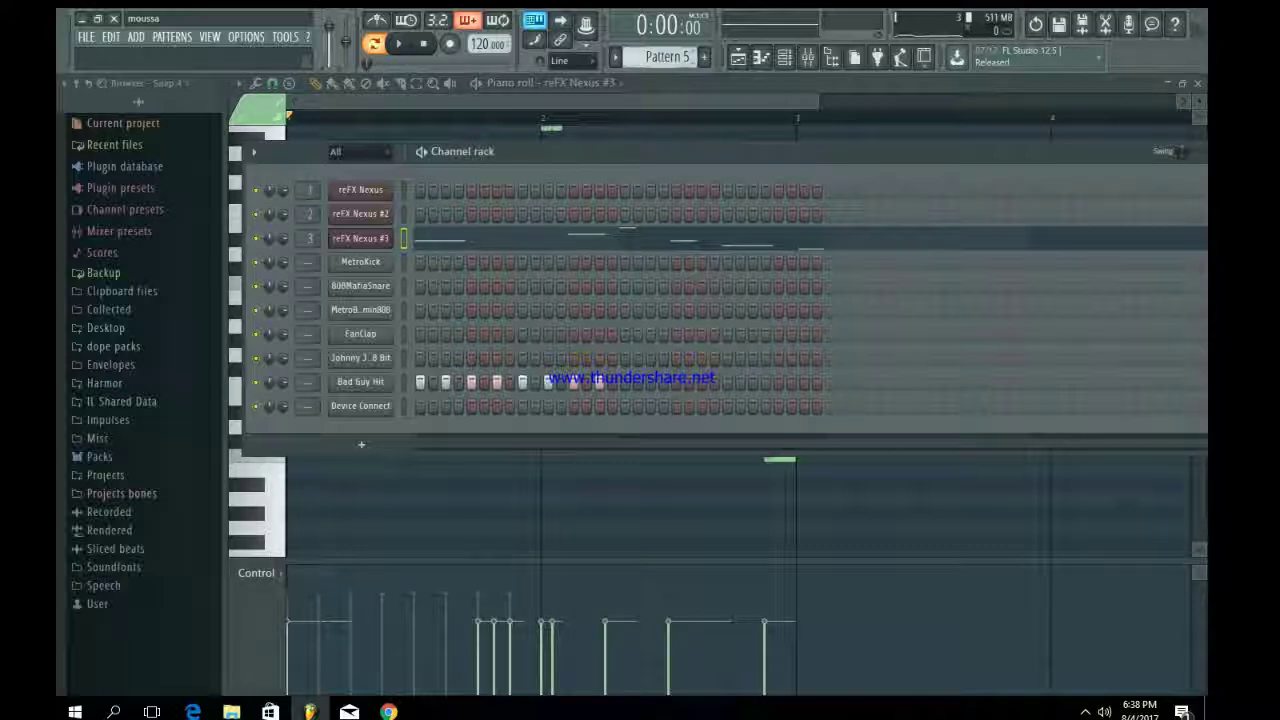
key(KP_Subtract)
key(KP_Add)
key(KP_Add)
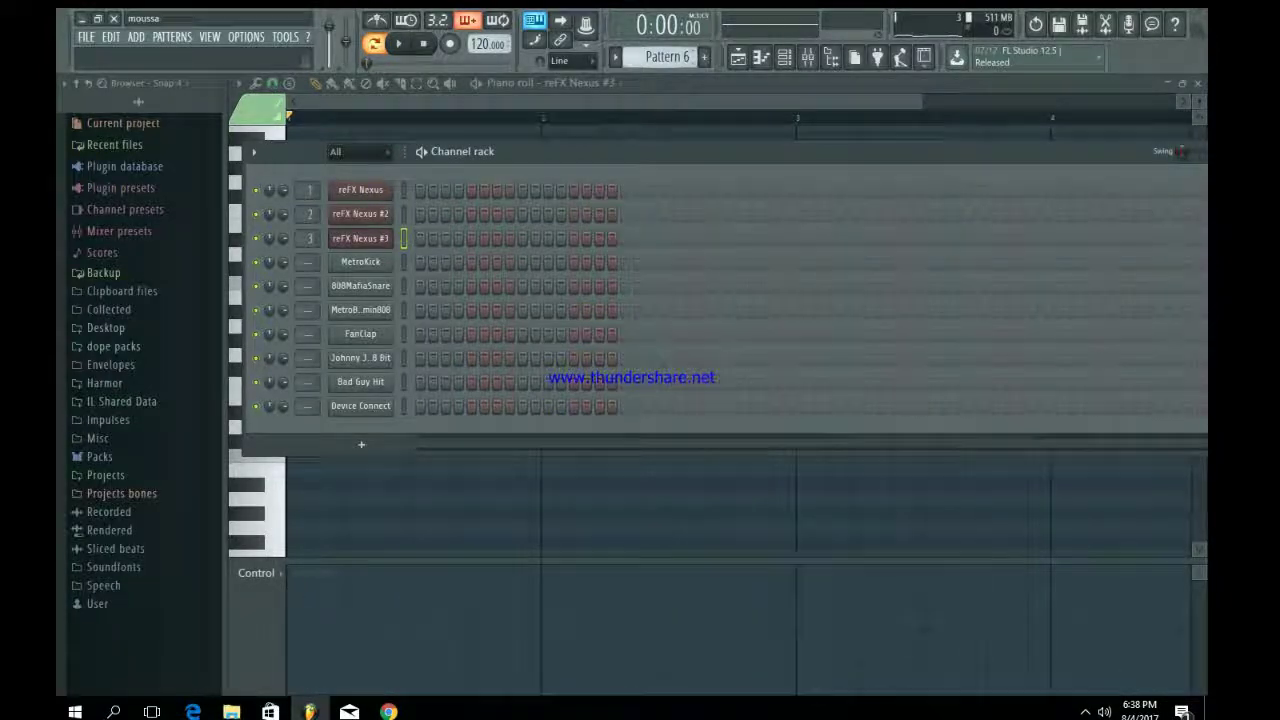
key(KP_Subtract)
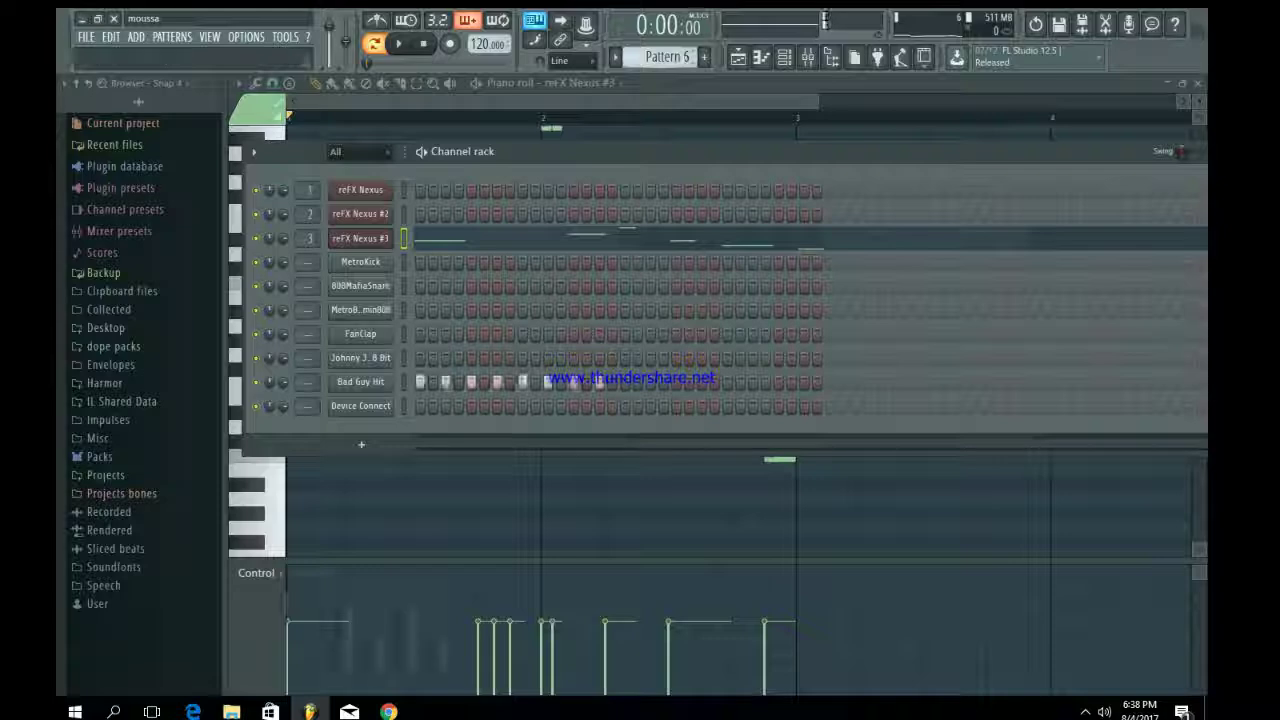
key(KP_Subtract)
key(KP_Subtract)
key(KP_Subtract)
key(KP_Subtract)
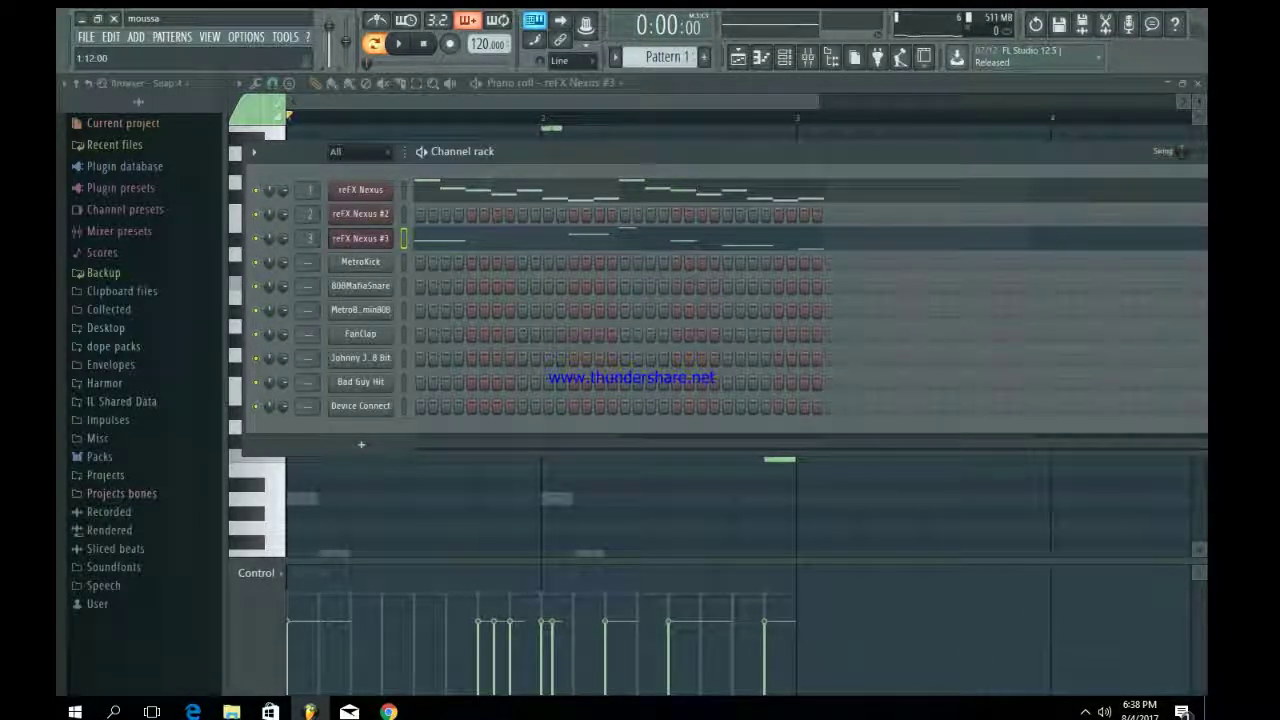
- Move the reFX Nexus #3 notes out of Pattern 1 into Pattern 6, leaving the reFX Nexus melody in Pattern 1
key(ctrl+x)
click(557, 192)
scroll(555, 208, down, 5)
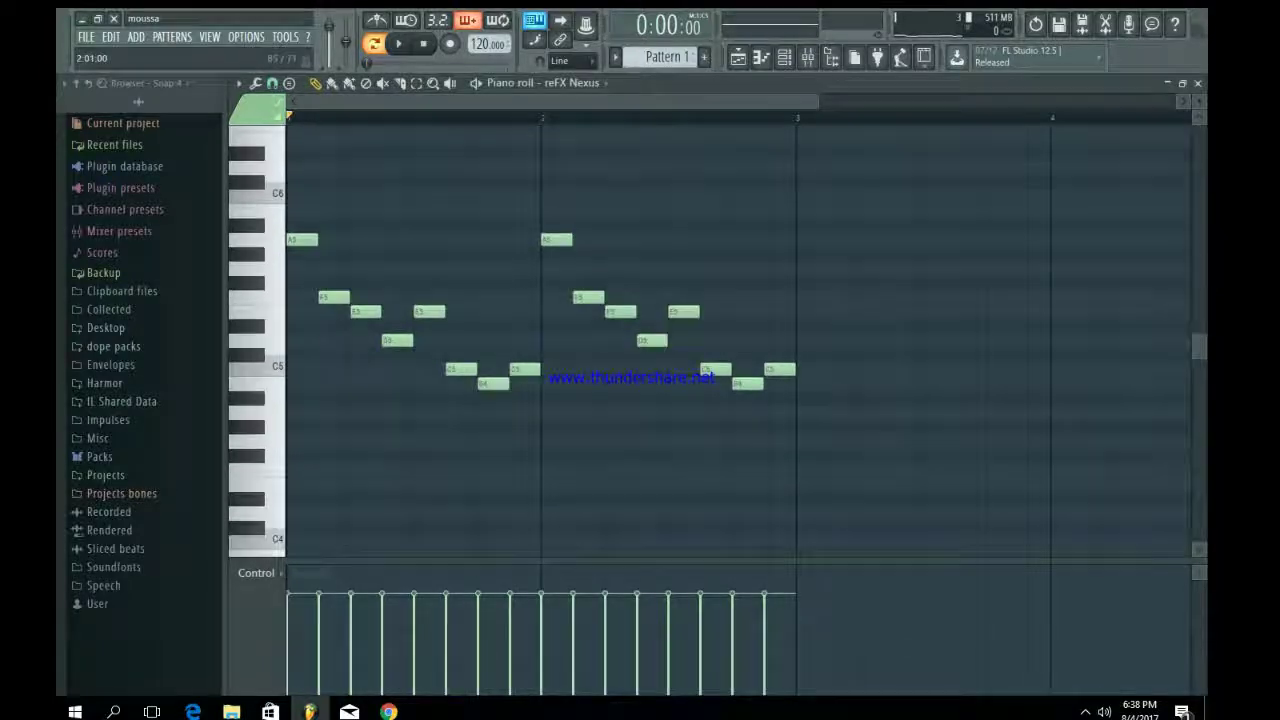
click(784, 57)
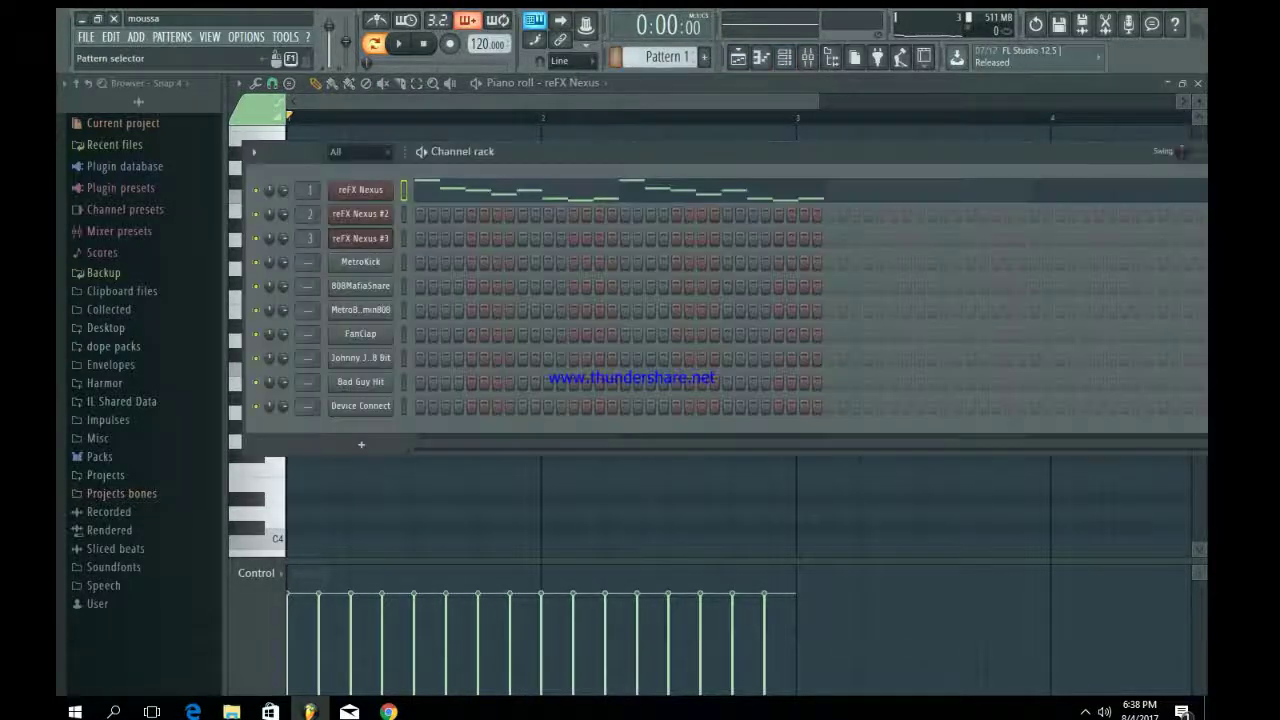
scroll(660, 57, down, 2)
scroll(667, 57, down, 3)
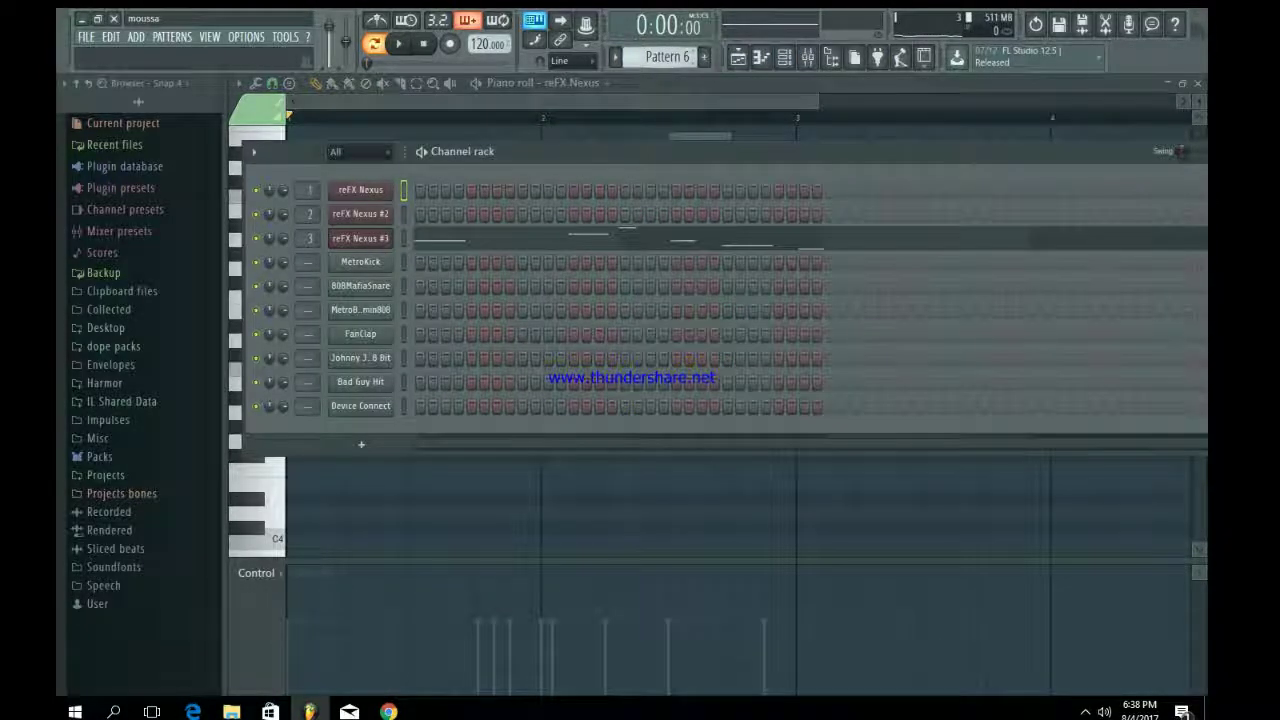
- Place Pattern 6 on track 5 of the playlist and repeat it from bar 1 through bar 16
click(737, 57)
click(328, 318)
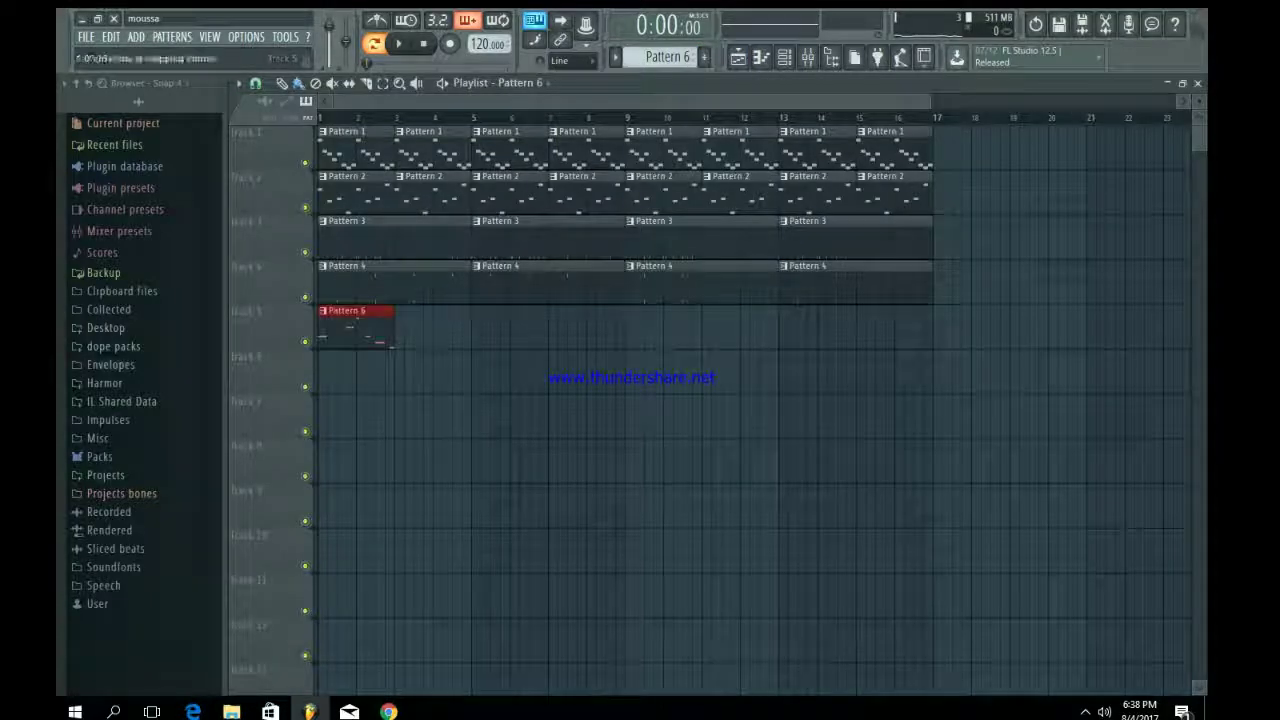
drag(340, 325, 890, 325)
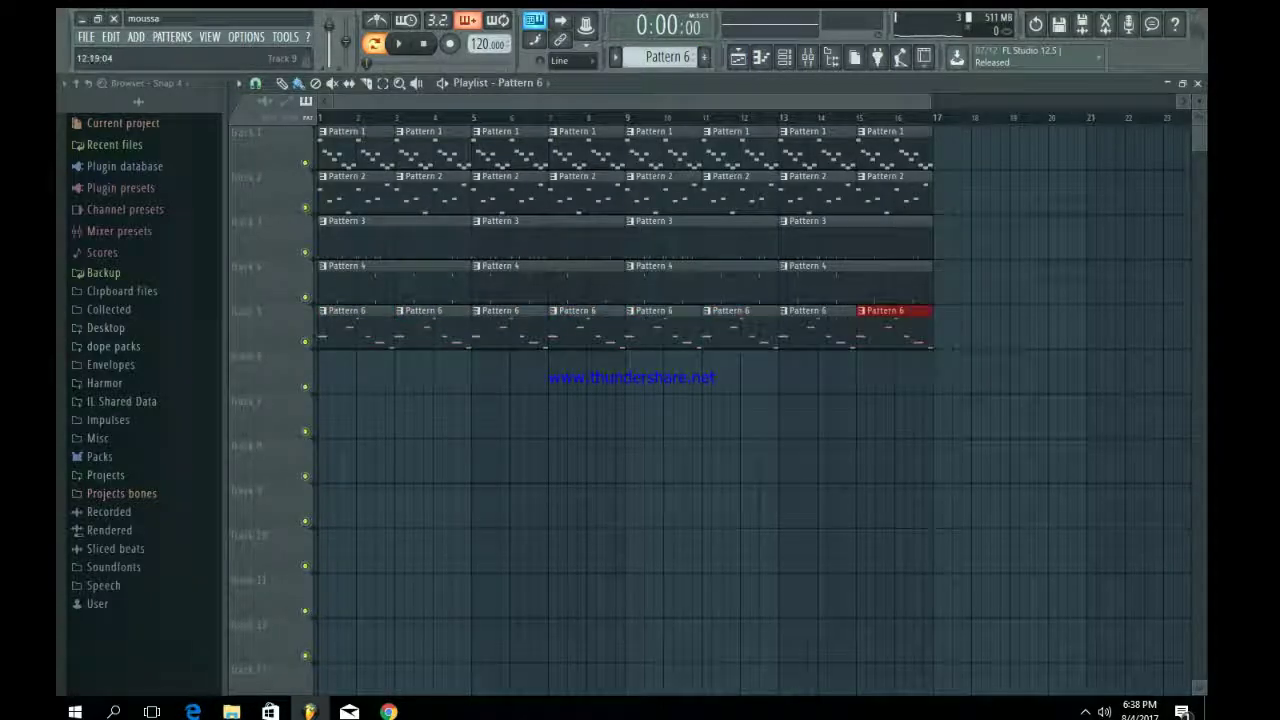
- Open the Bad Guy Hit piano roll of Pattern 5, lower all its notes to A4 and audition them
click(761, 57)
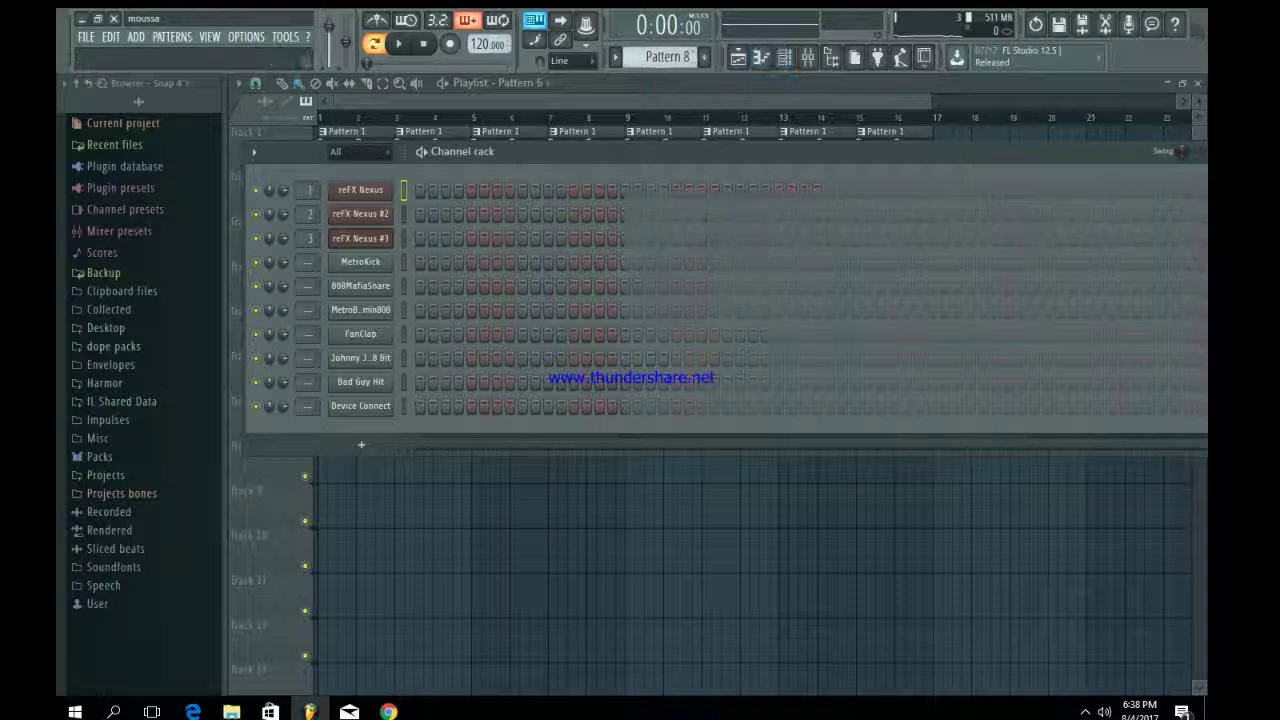
drag(684, 54, 684, 74)
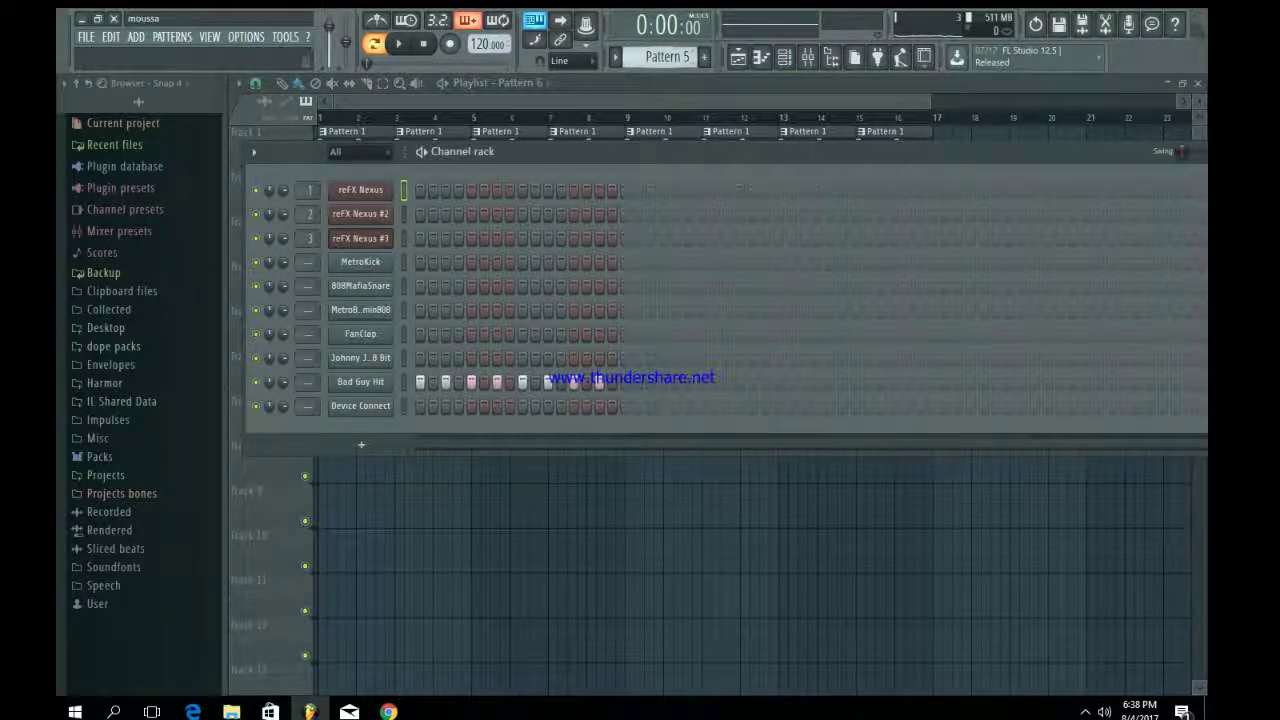
right_click(362, 382)
click(428, 381)
key(space)
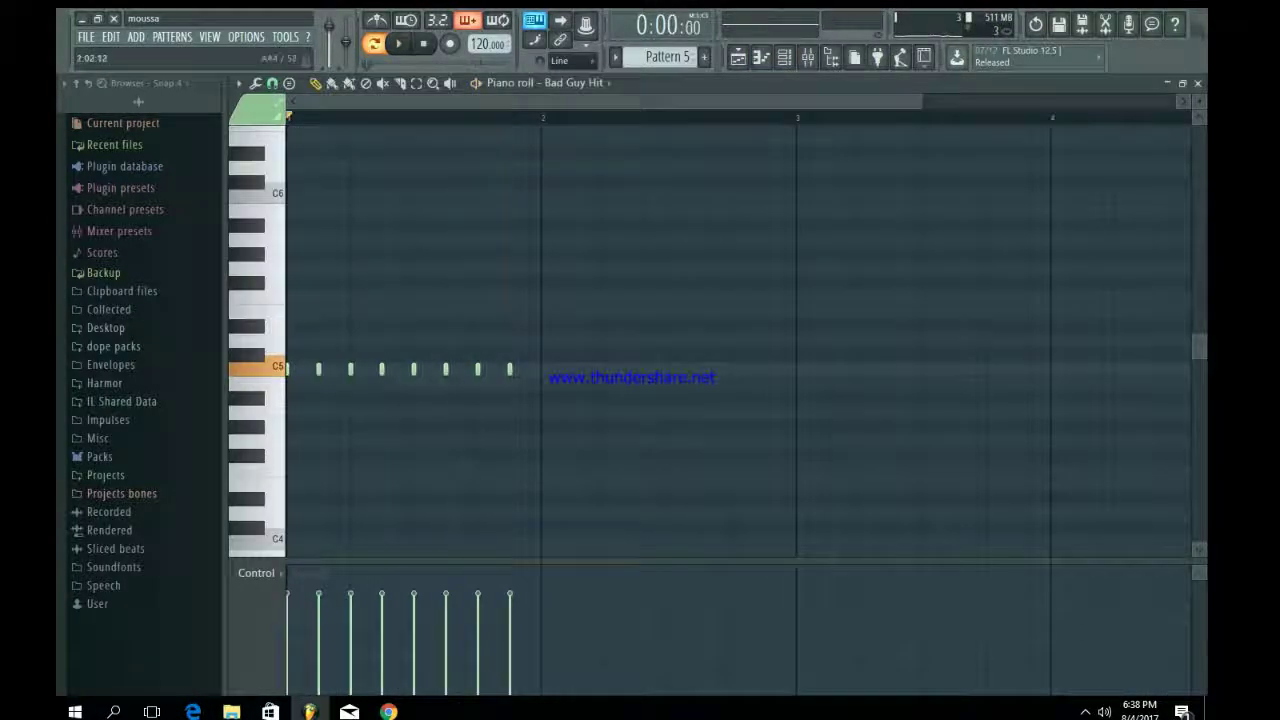
drag(560, 318, 288, 406)
drag(351, 370, 351, 412)
key(space)
key(ctrl+d)
key(space)
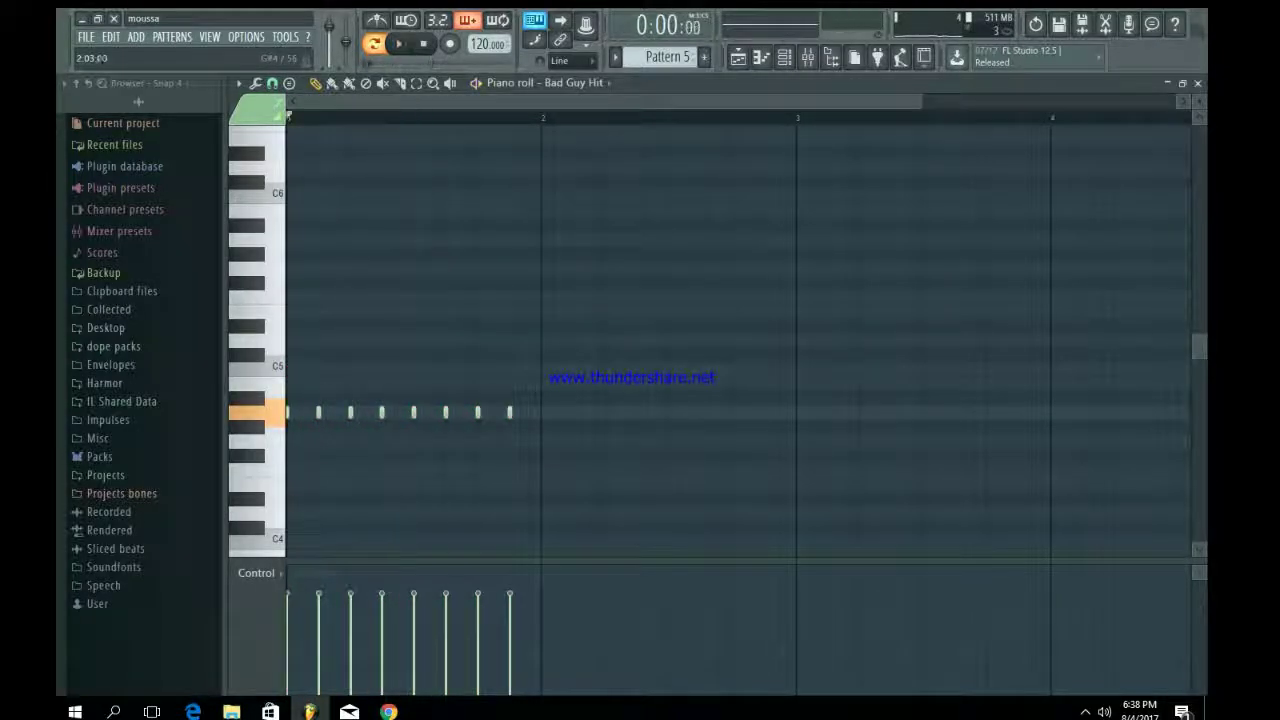
- Duplicate the Bad Guy Hit notes into bar 2, aligned to the start of the bar, and play the result
key(ctrl+a)
key(ctrl+b)
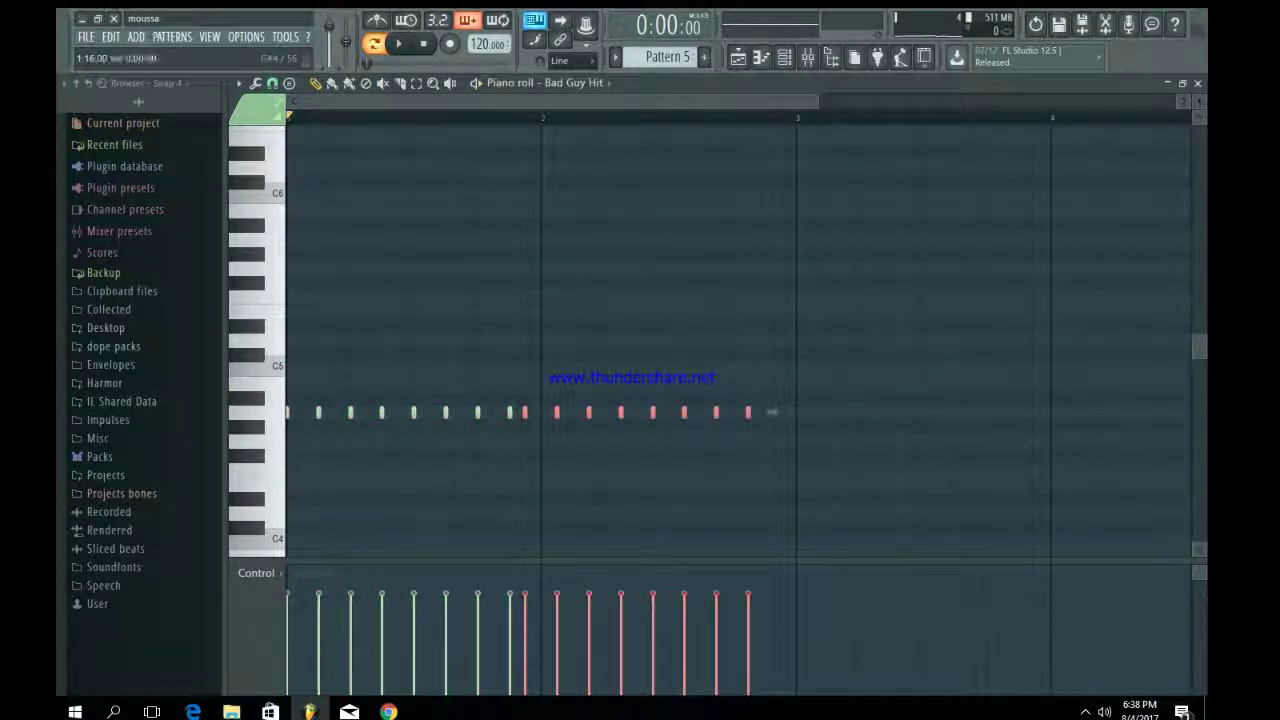
key(ctrl+d)
key(space)
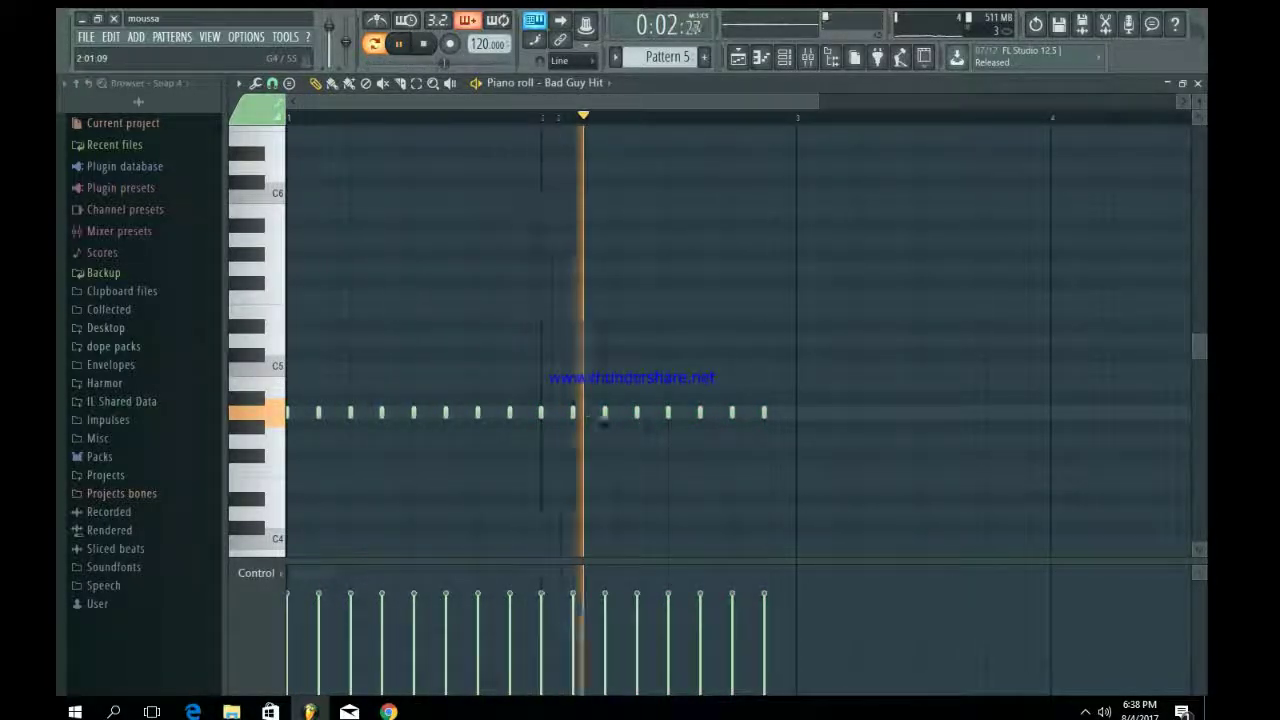
key(space)
- Lower the last two Bad Guy Hit notes of bar 1 and the first note of bar 2 to F4, and play the pattern
drag(473, 393, 546, 432)
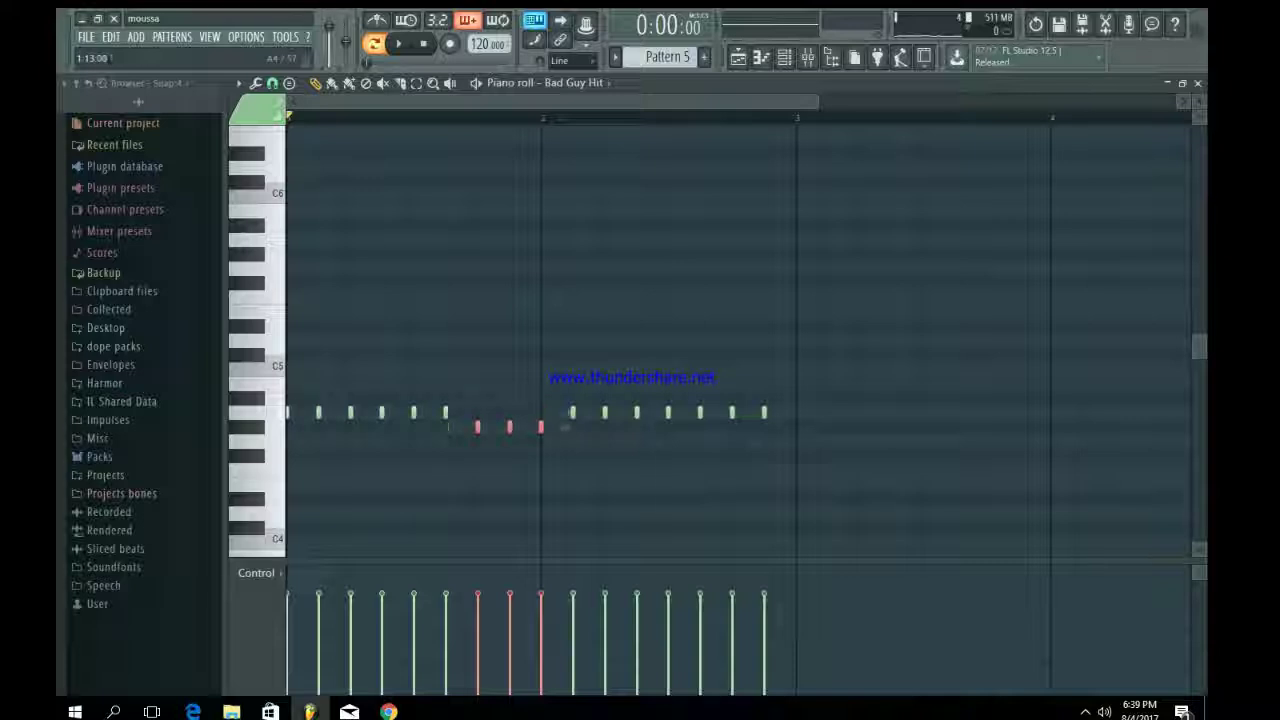
key(Down)
key(Down)
key(Down)
key(ctrl+d)
key(space)
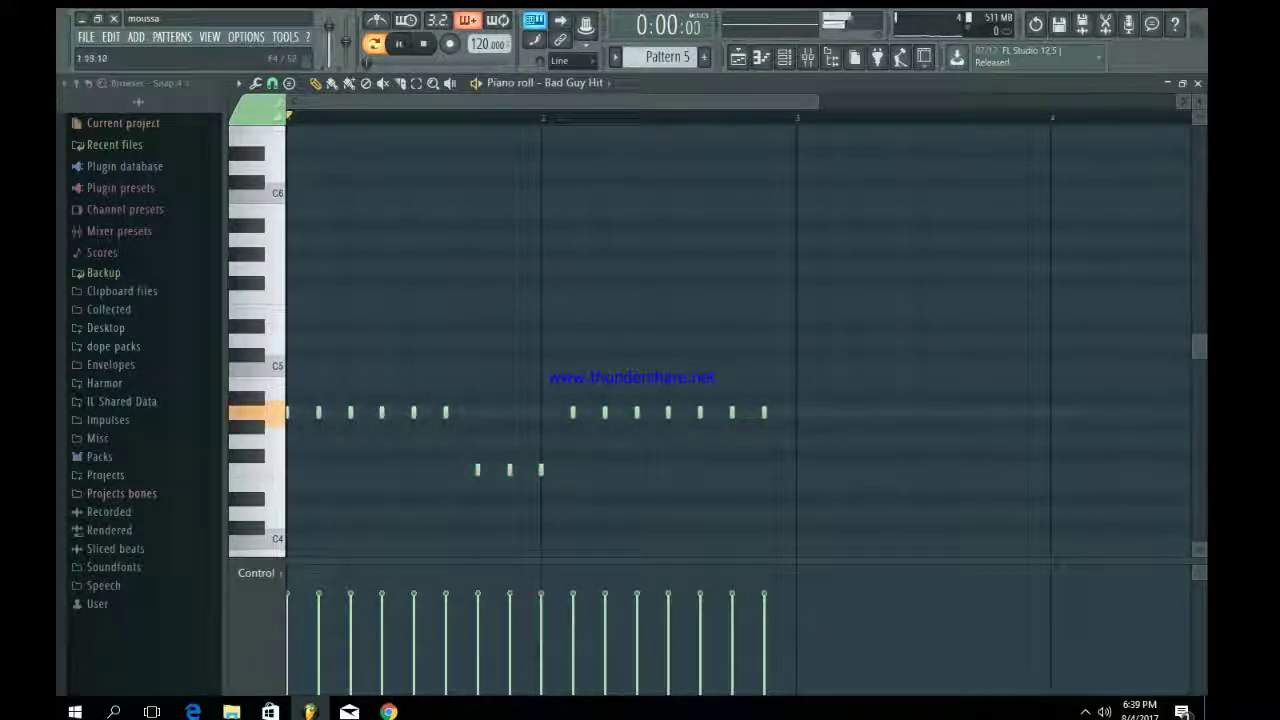
- Add two extra F4 notes in the gaps between the three lowered Bad Guy Hit notes and audition the roll
drag(816, 102, 521, 102)
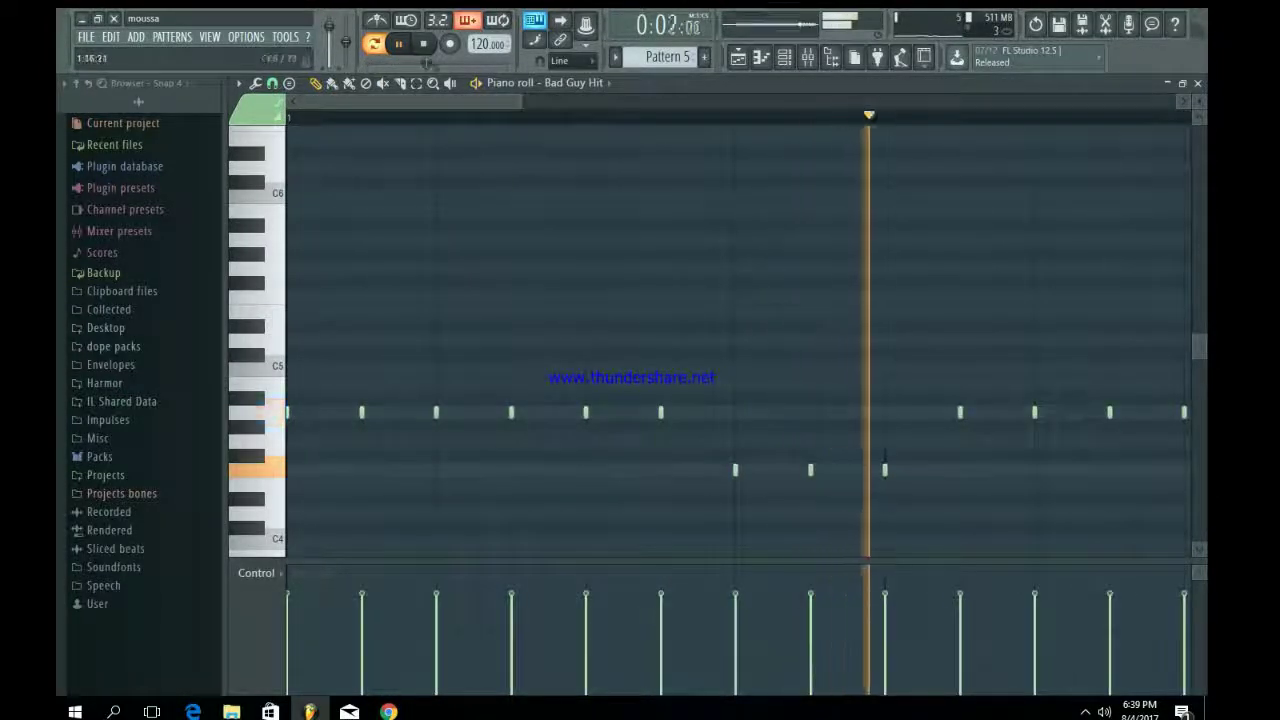
key(space)
click(773, 470)
click(847, 470)
key(space)
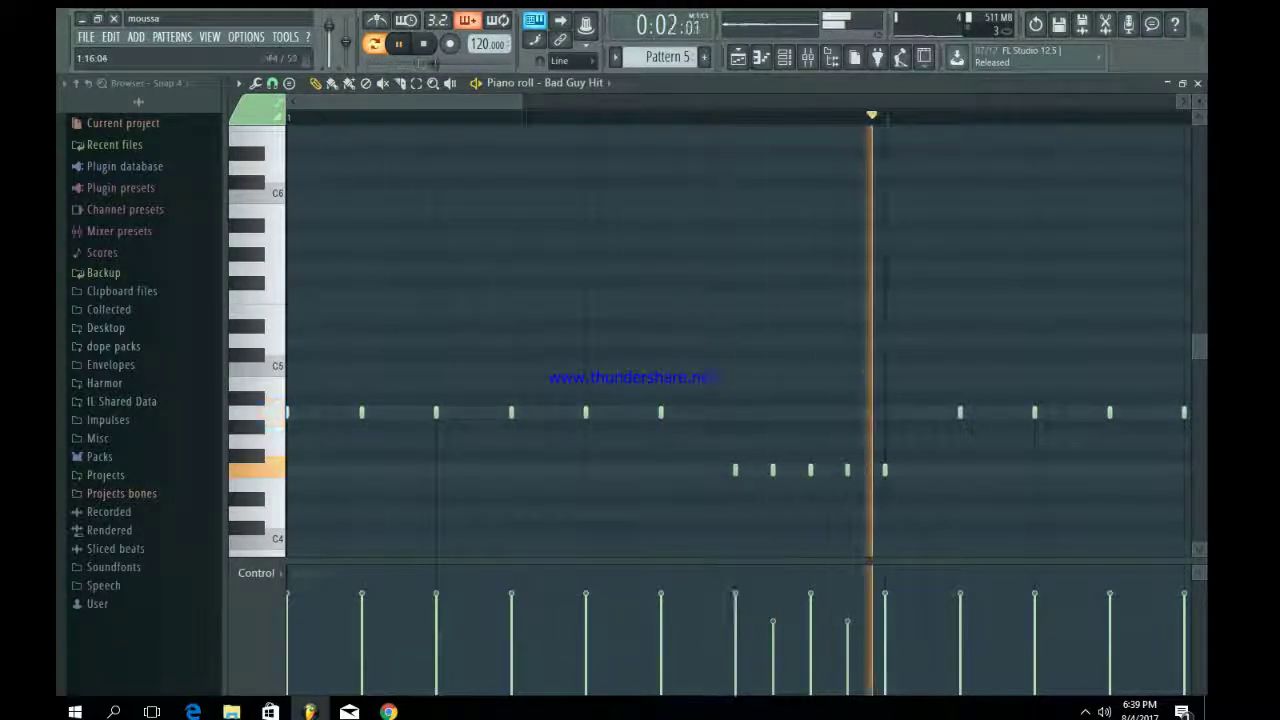
drag(521, 102, 803, 102)
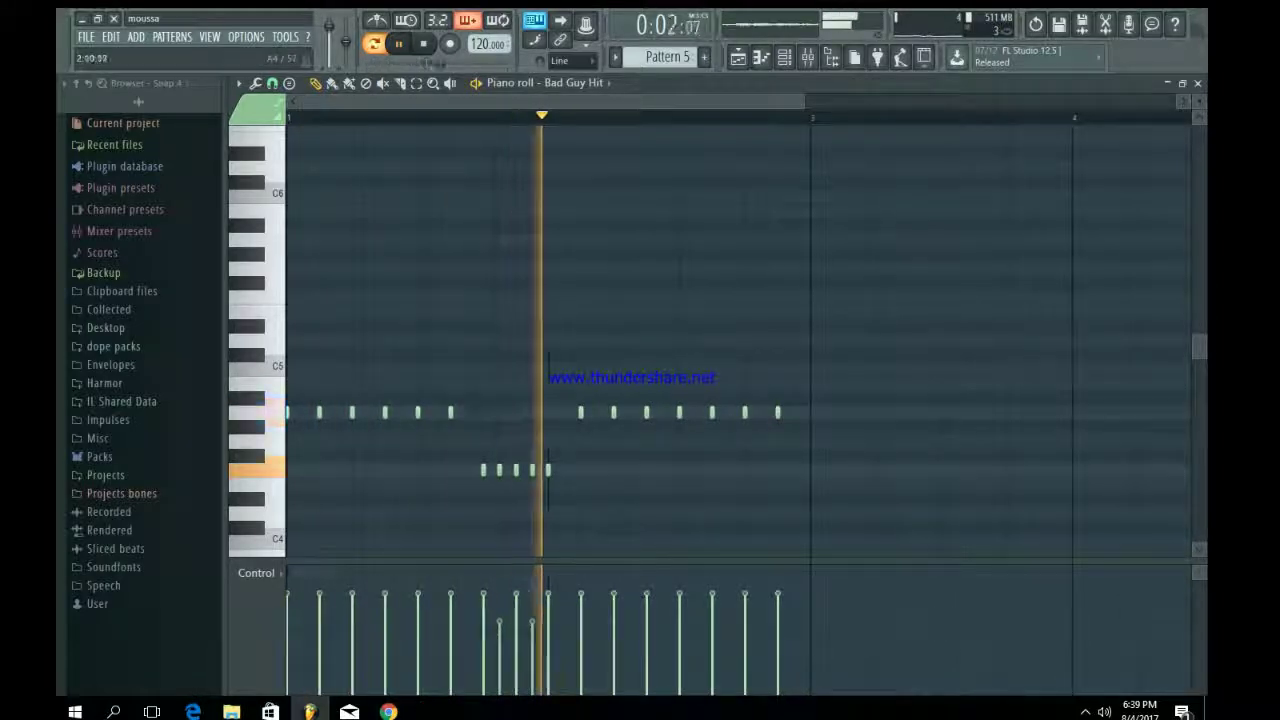
key(space)
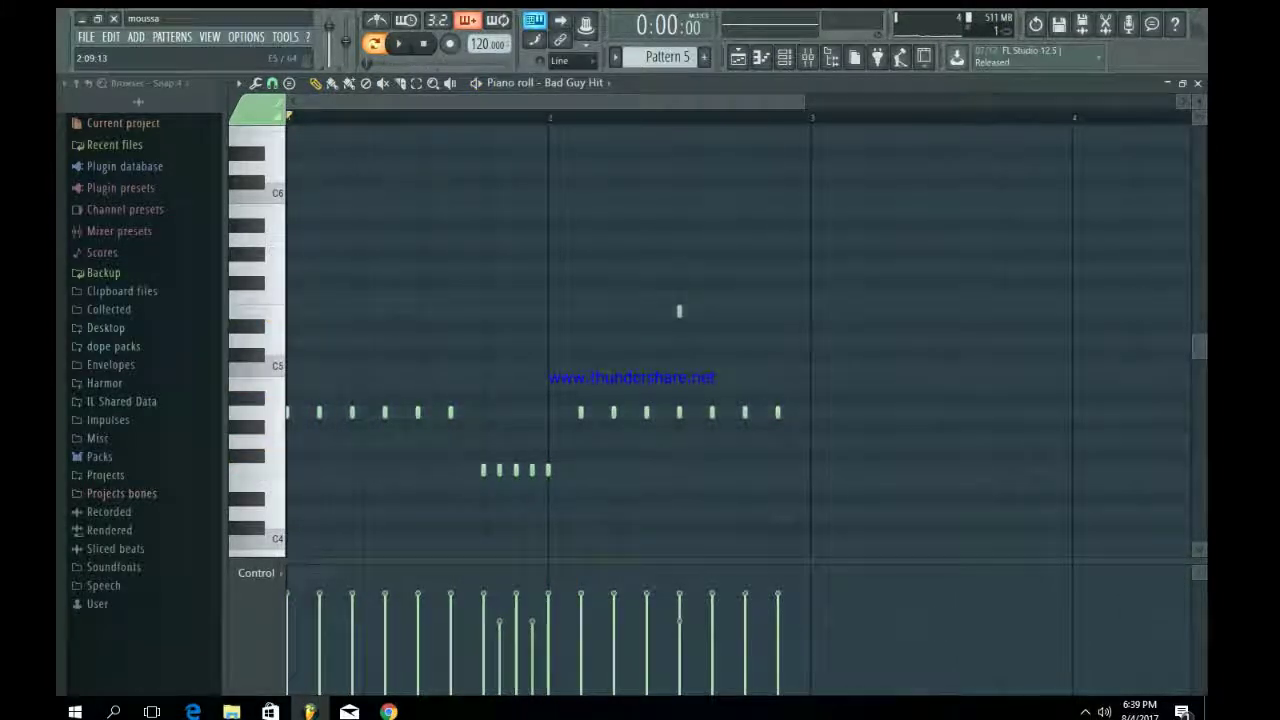
- Add a quick run of three E5 notes in the middle of bar 2, delete the A4 note below it and play the pattern
click(697, 311)
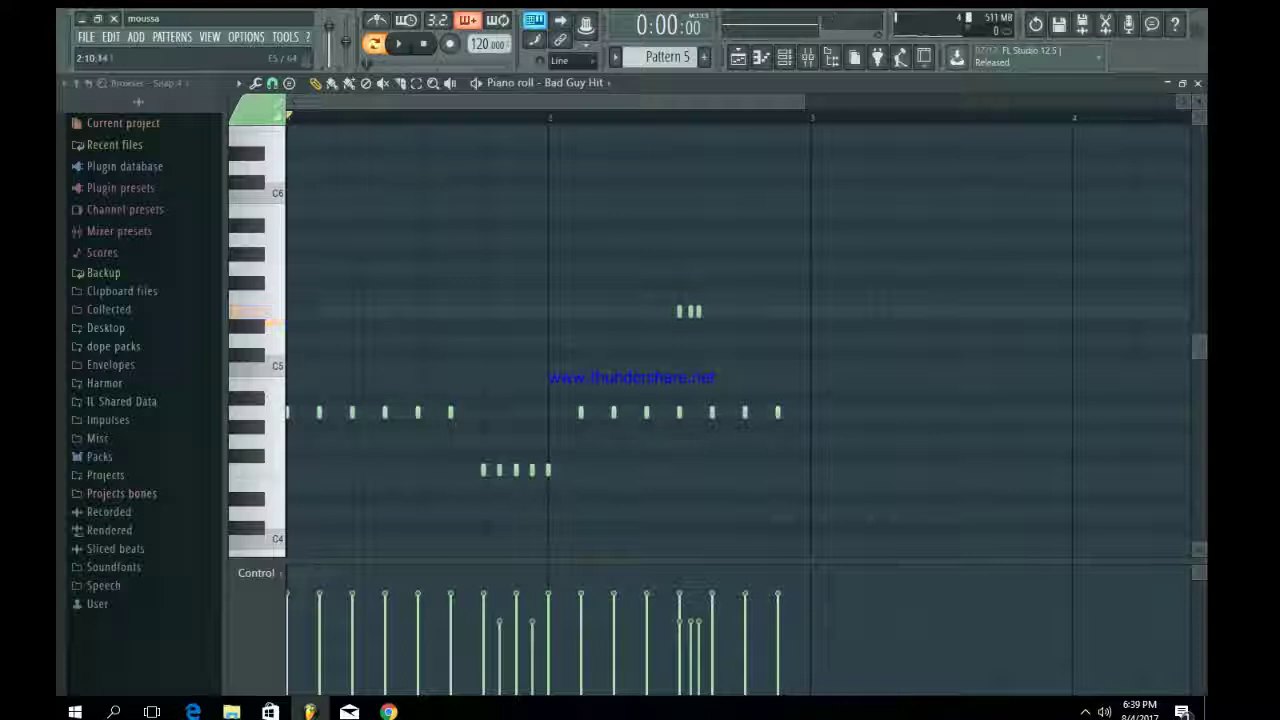
drag(698, 311, 701, 311)
right_click(680, 412)
key(space)
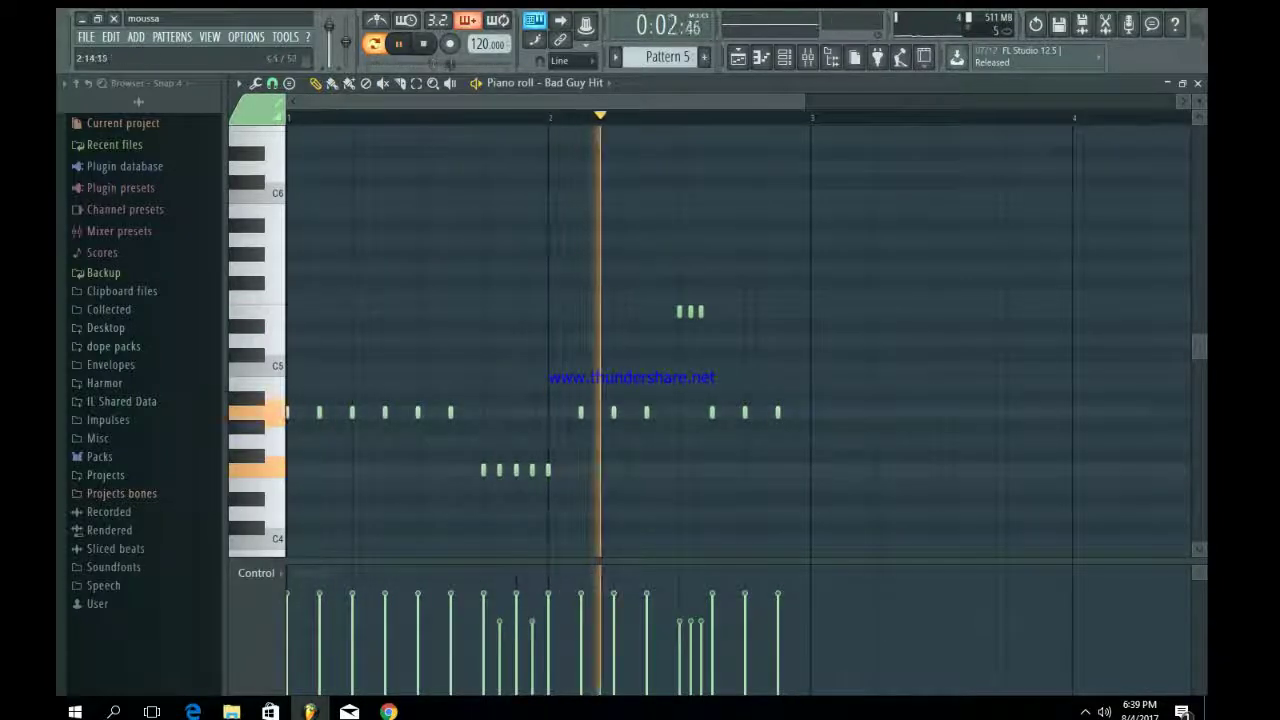
- Place Pattern 5 on track 6 of the playlist, repeat it from bar 1 through bar 16, and play the song
click(738, 57)
key(space)
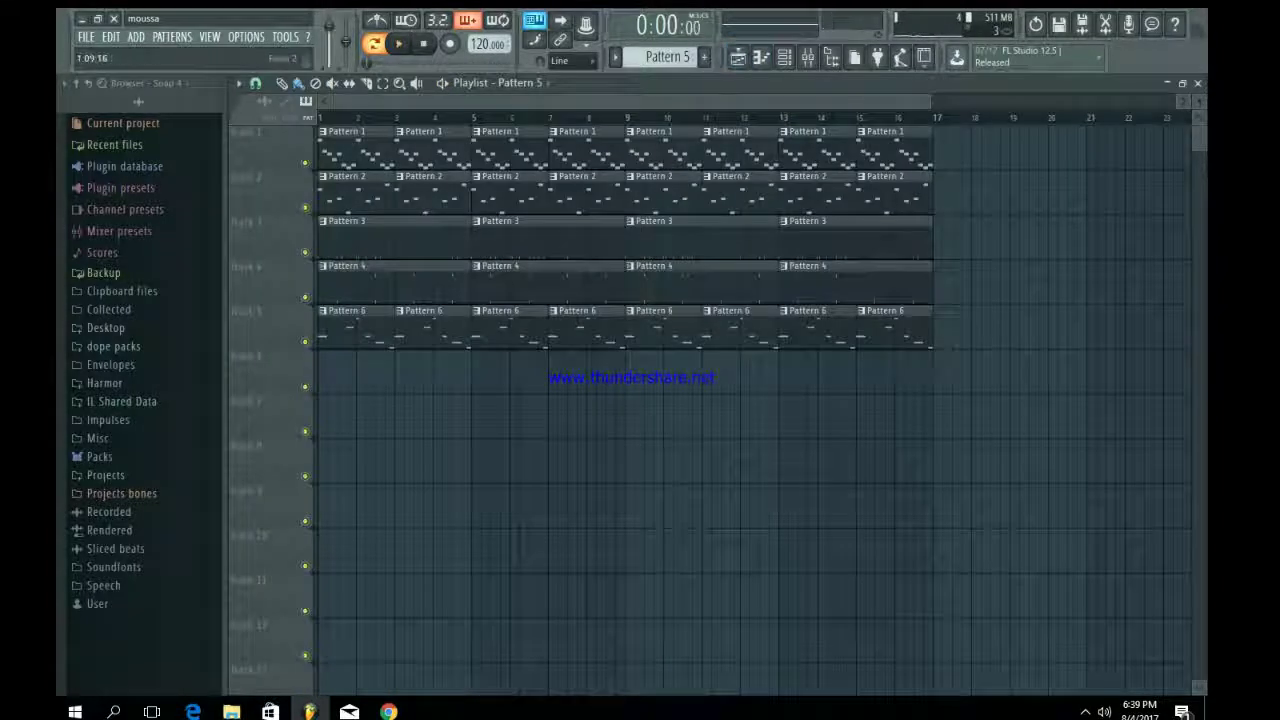
click(341, 416)
drag(341, 402, 321, 376)
key(ctrl+b)
key(ctrl+b)
key(ctrl+b)
key(ctrl+b)
key(ctrl+b)
key(ctrl+b)
key(ctrl+b)
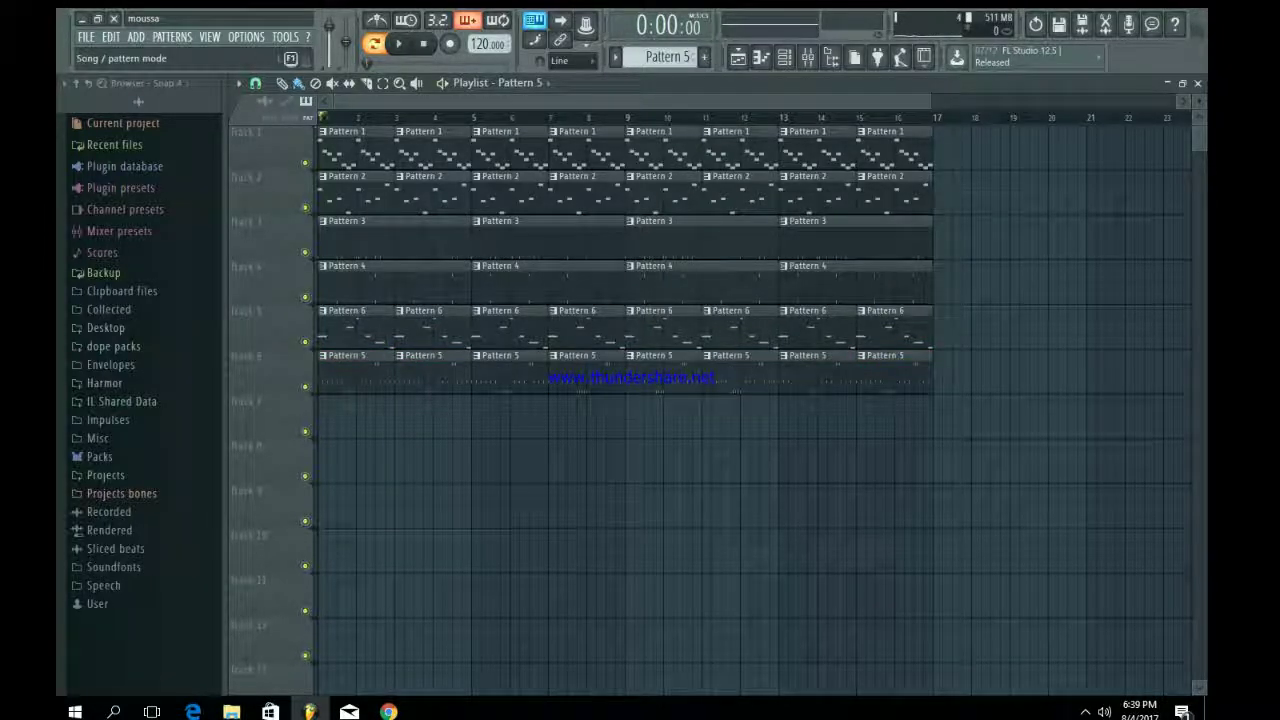
key(space)
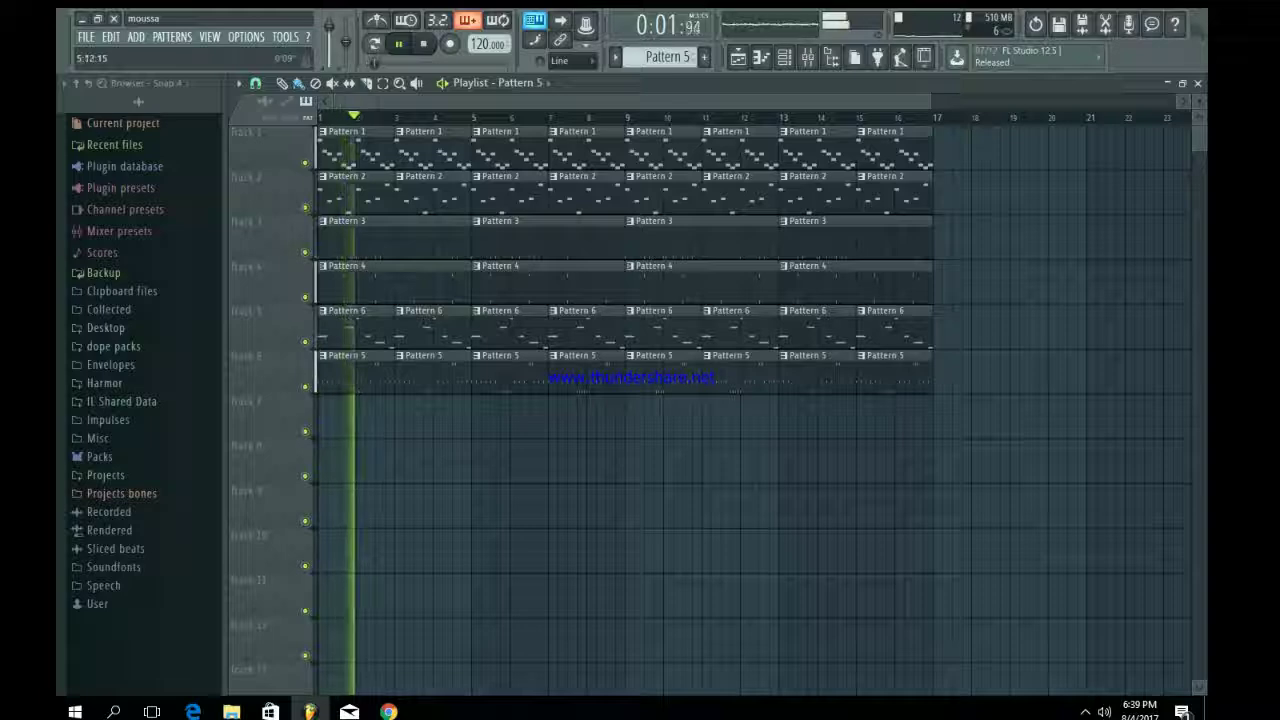
- Open the channel rack, stop the song and make Pattern 3 with the MetroKick steps the active pattern
key(F6)
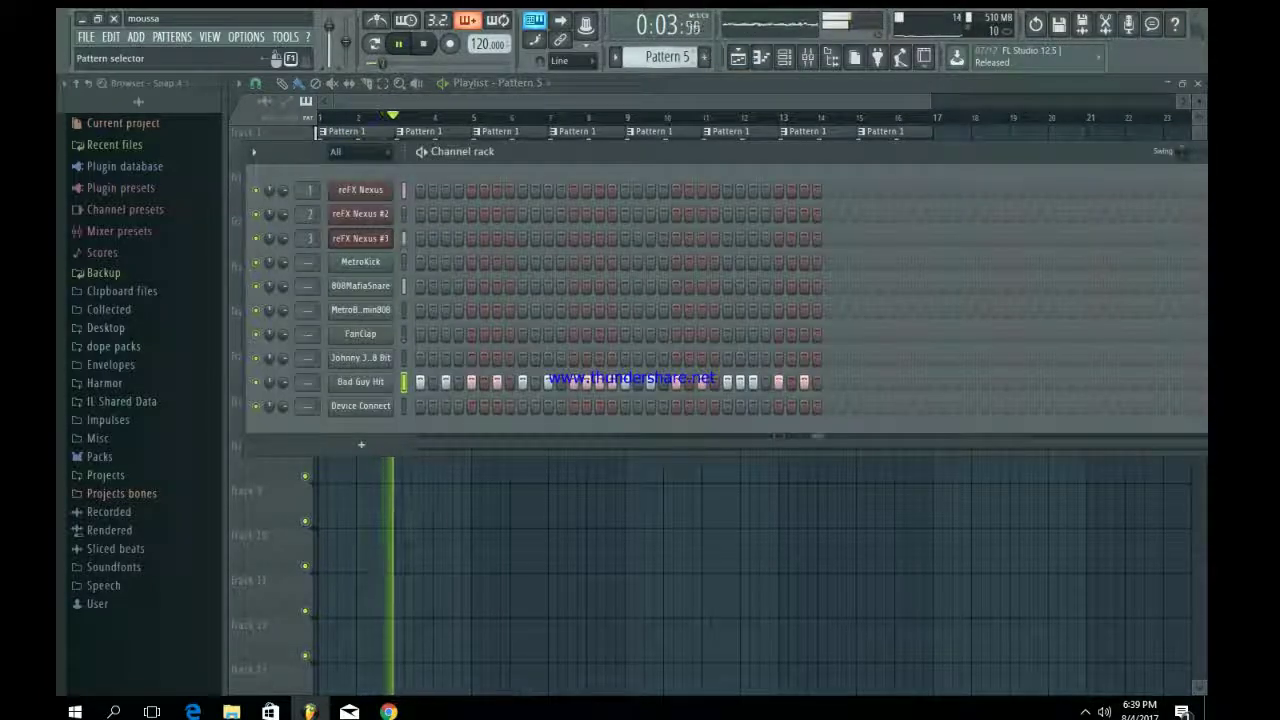
scroll(667, 57, down, 1)
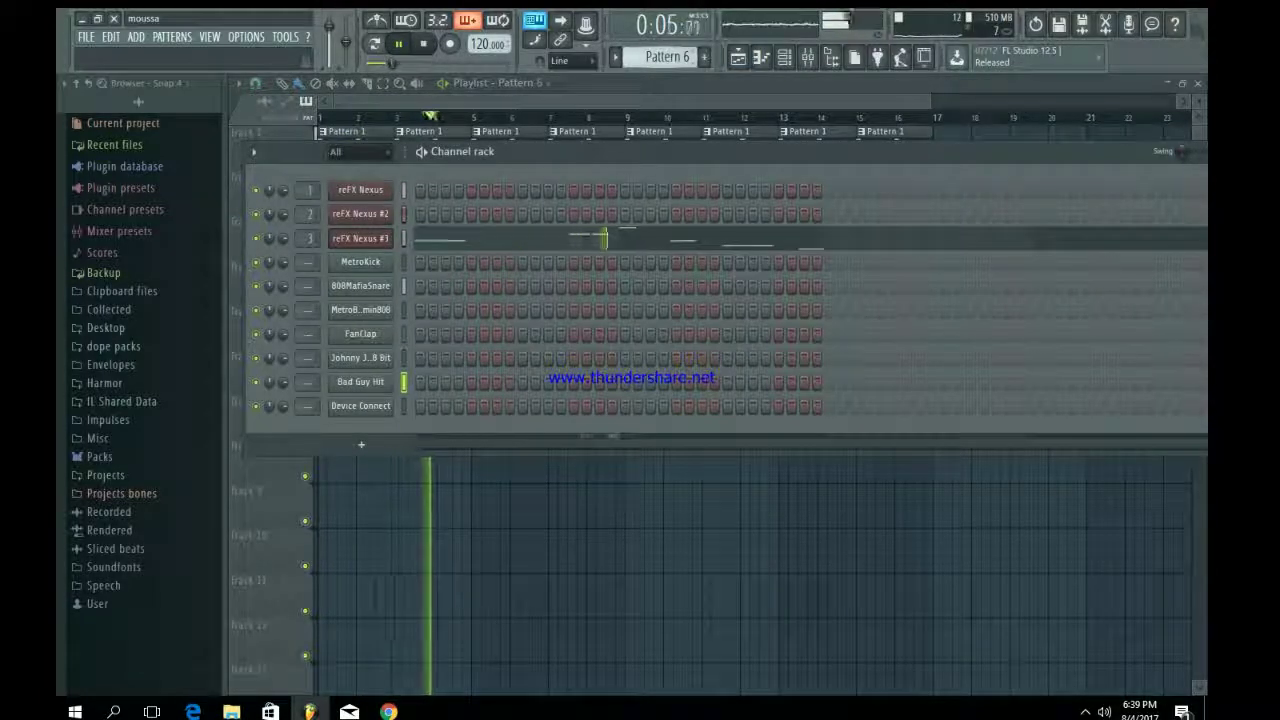
scroll(667, 57, down, 1)
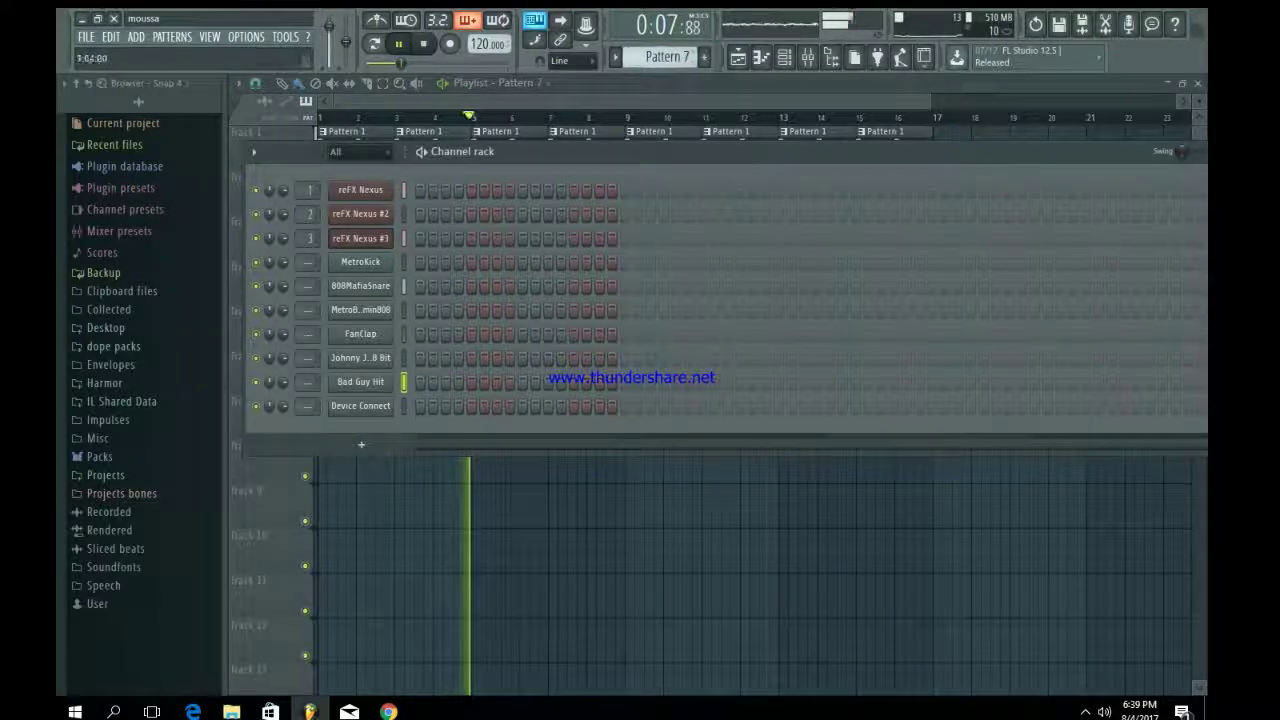
key(space)
key(KP_Subtract)
key(KP_Subtract)
key(KP_Subtract)
key(KP_Subtract)
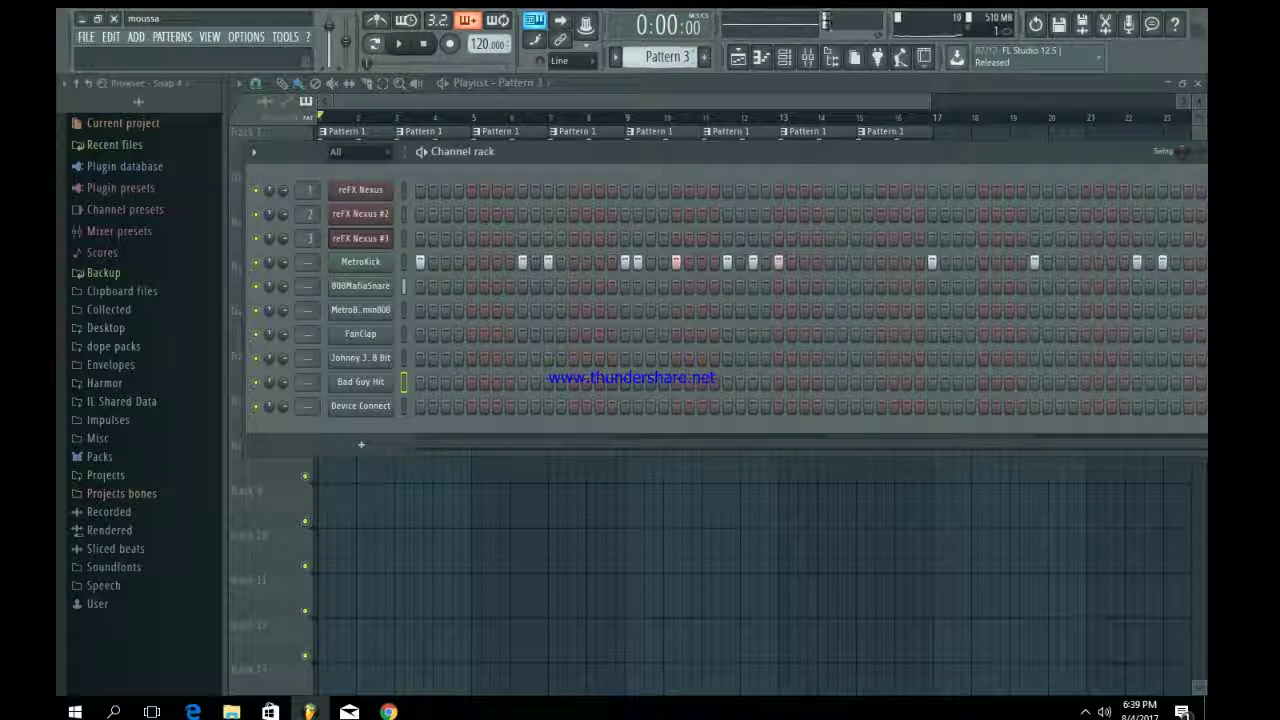
- Enable MetroBoomin808's volume envelope with attack, decay, sustain and release at minimum and hold at maximum, and audition the sound
click(360, 310)
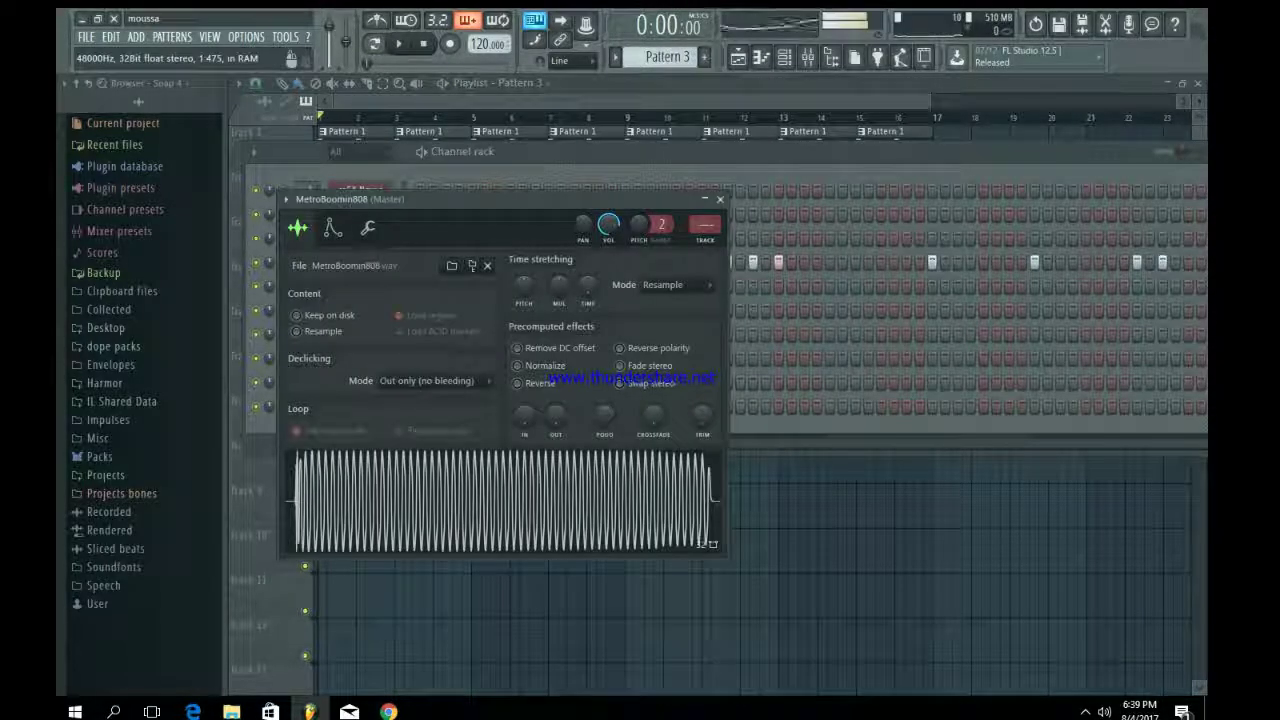
click(368, 228)
click(333, 228)
drag(330, 385, 330, 420)
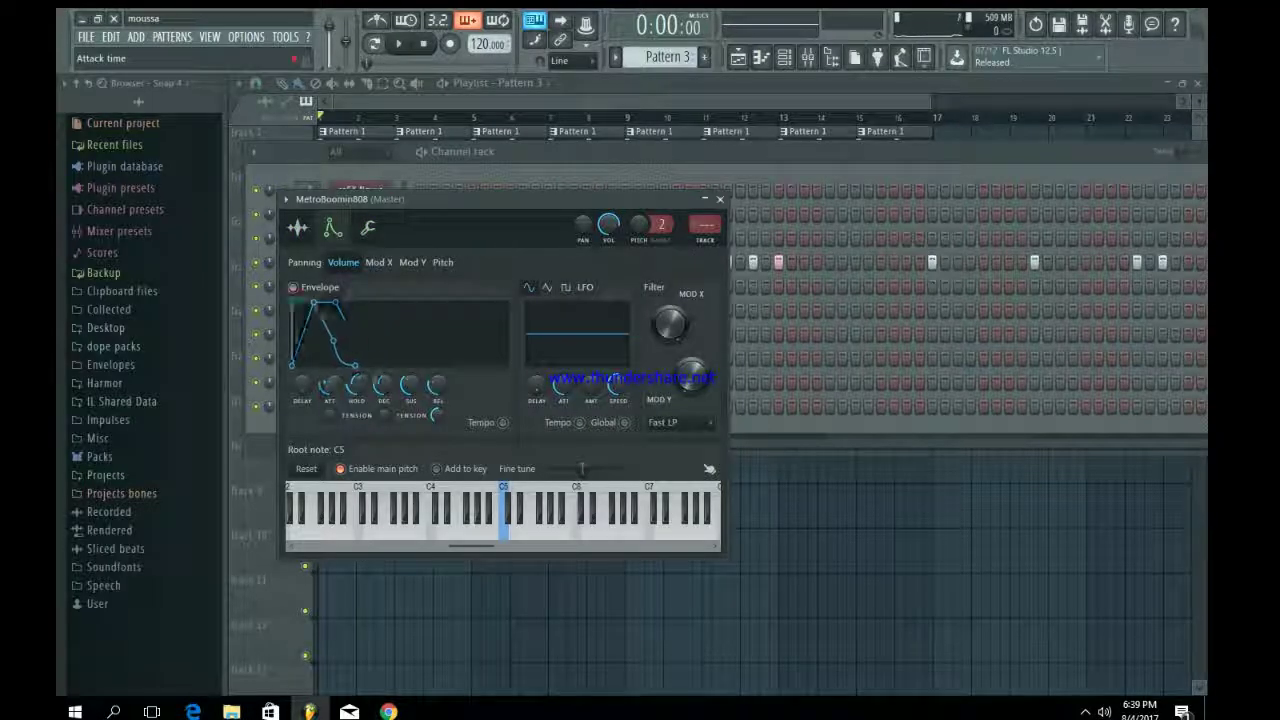
drag(383, 385, 383, 418)
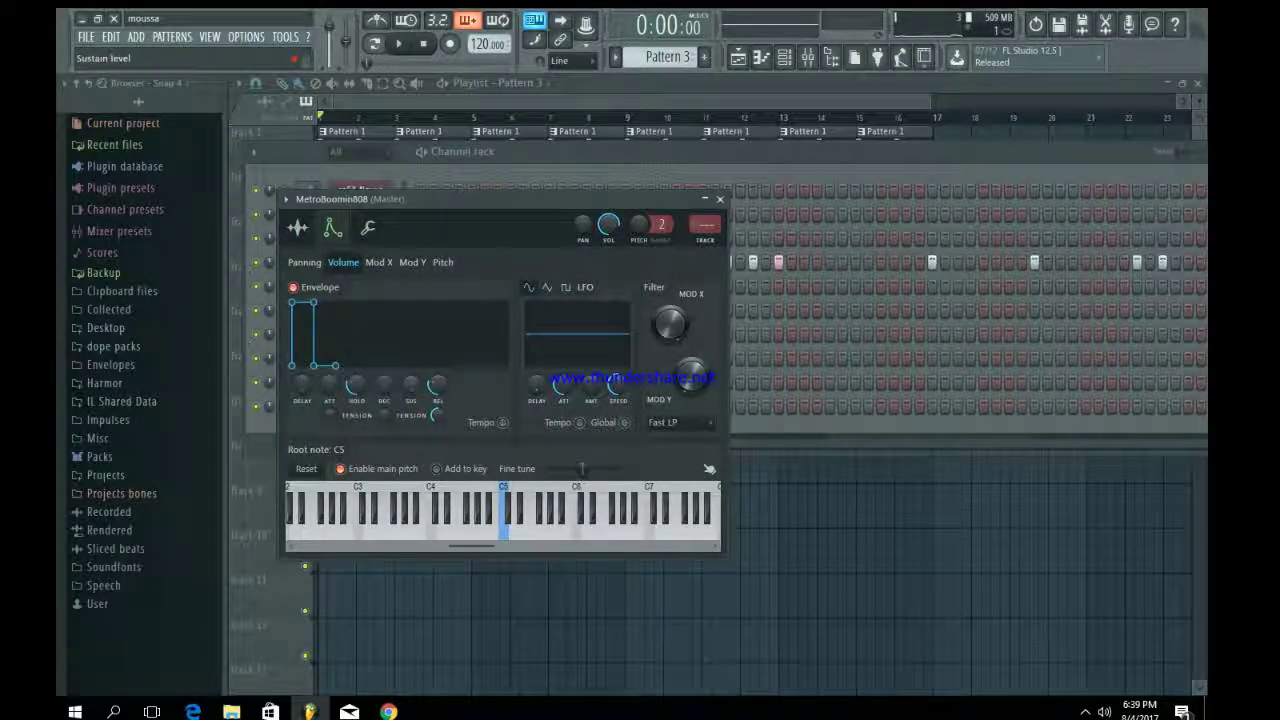
drag(438, 385, 438, 418)
key(m)
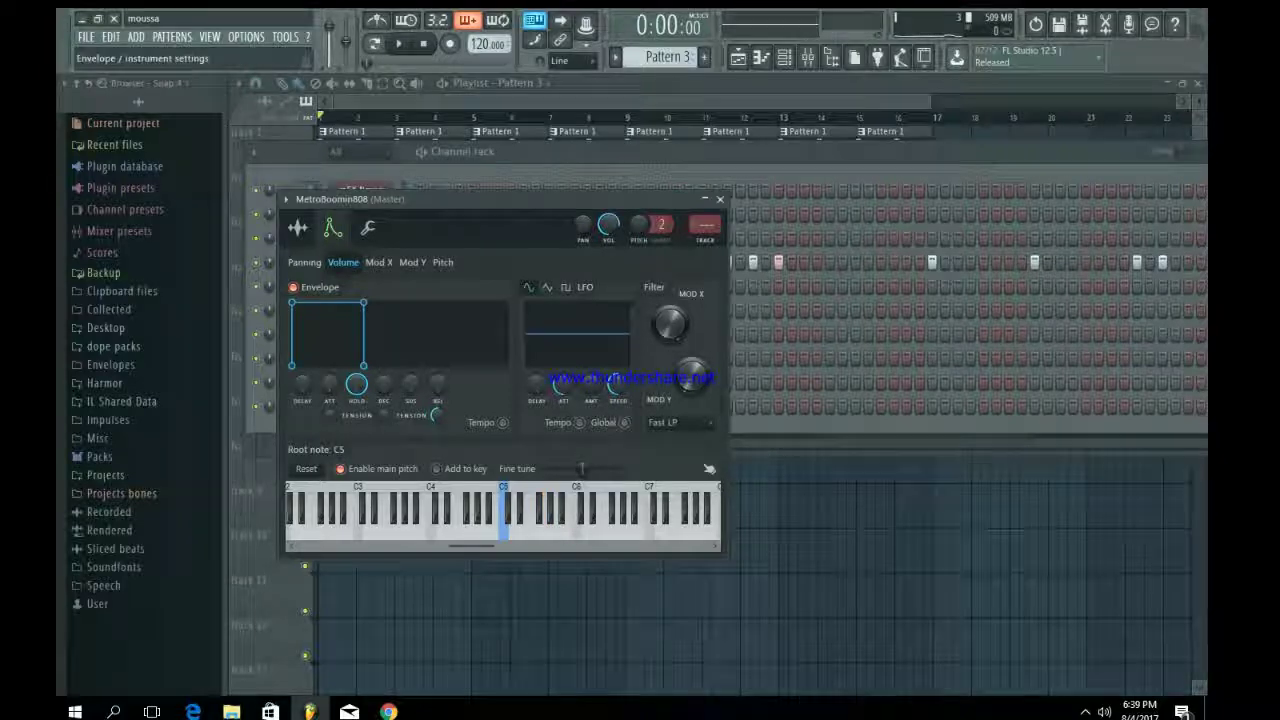
- Open the MetroBoomin808 sample in Edison, detect its pitch regions, inspect the start of the waveform and close Edison
click(298, 228)
right_click(541, 504)
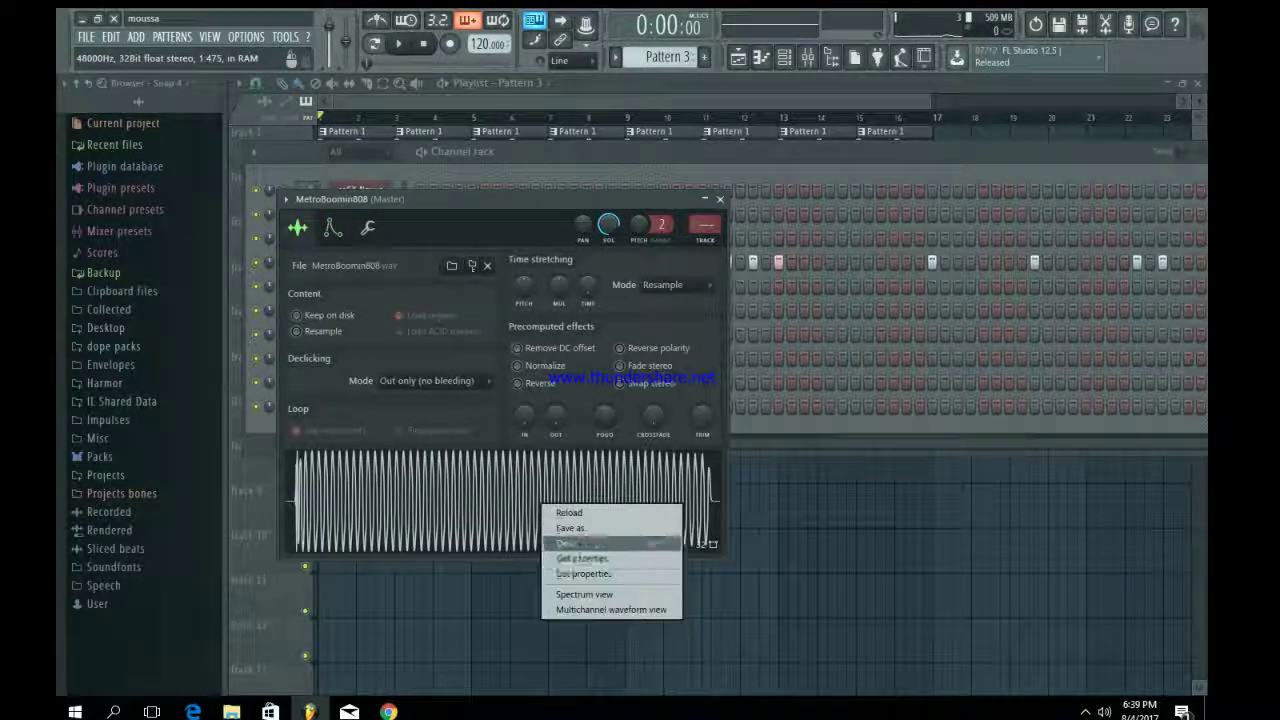
click(564, 543)
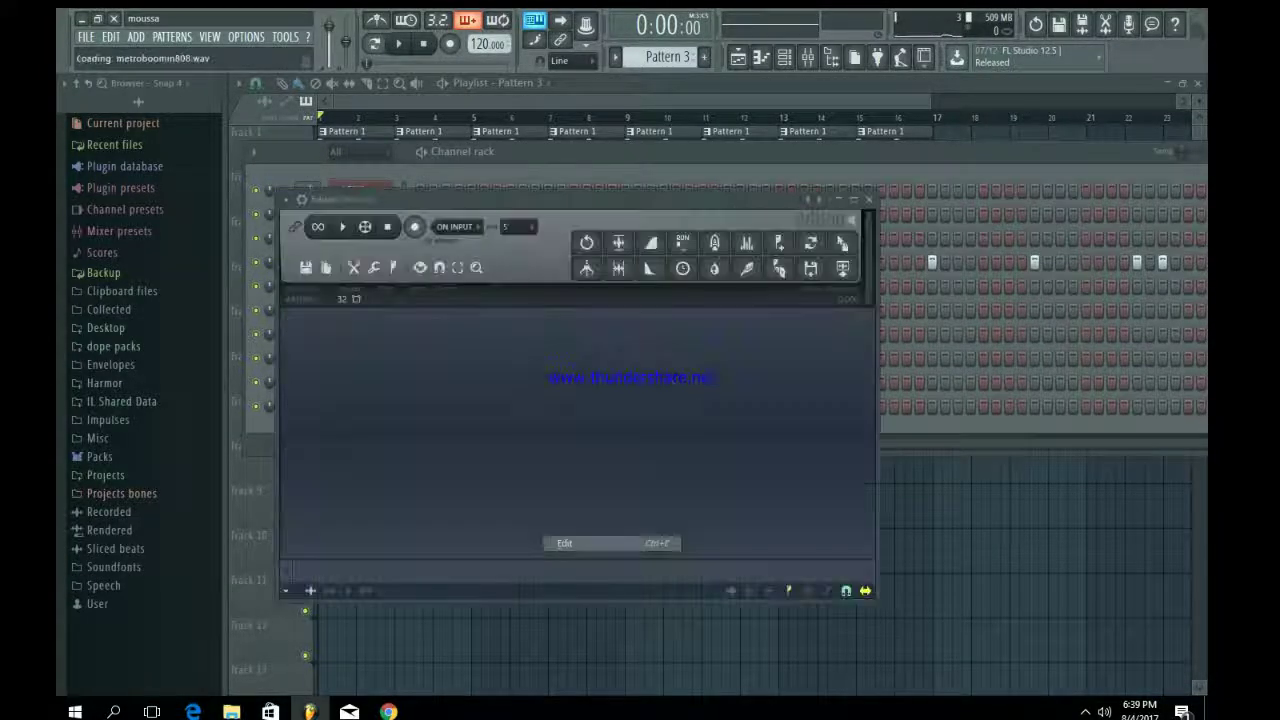
click(437, 494)
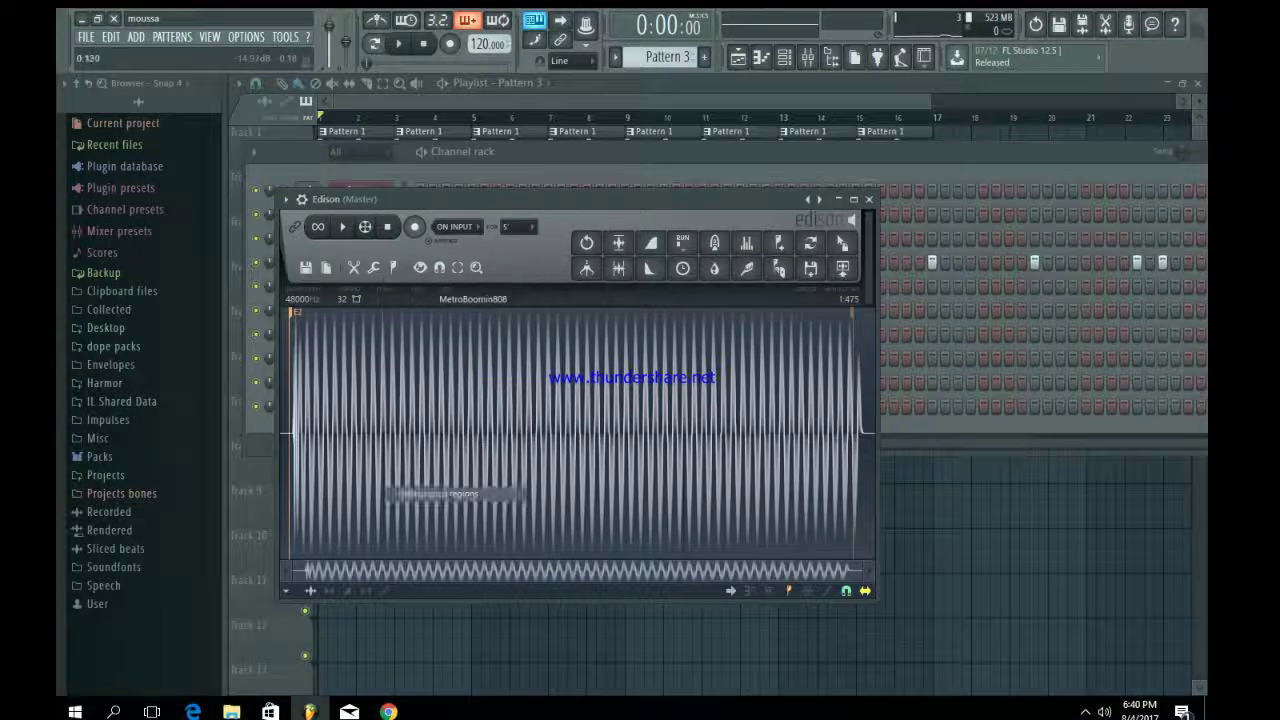
scroll(436, 480, up, 5)
drag(376, 571, 300, 572)
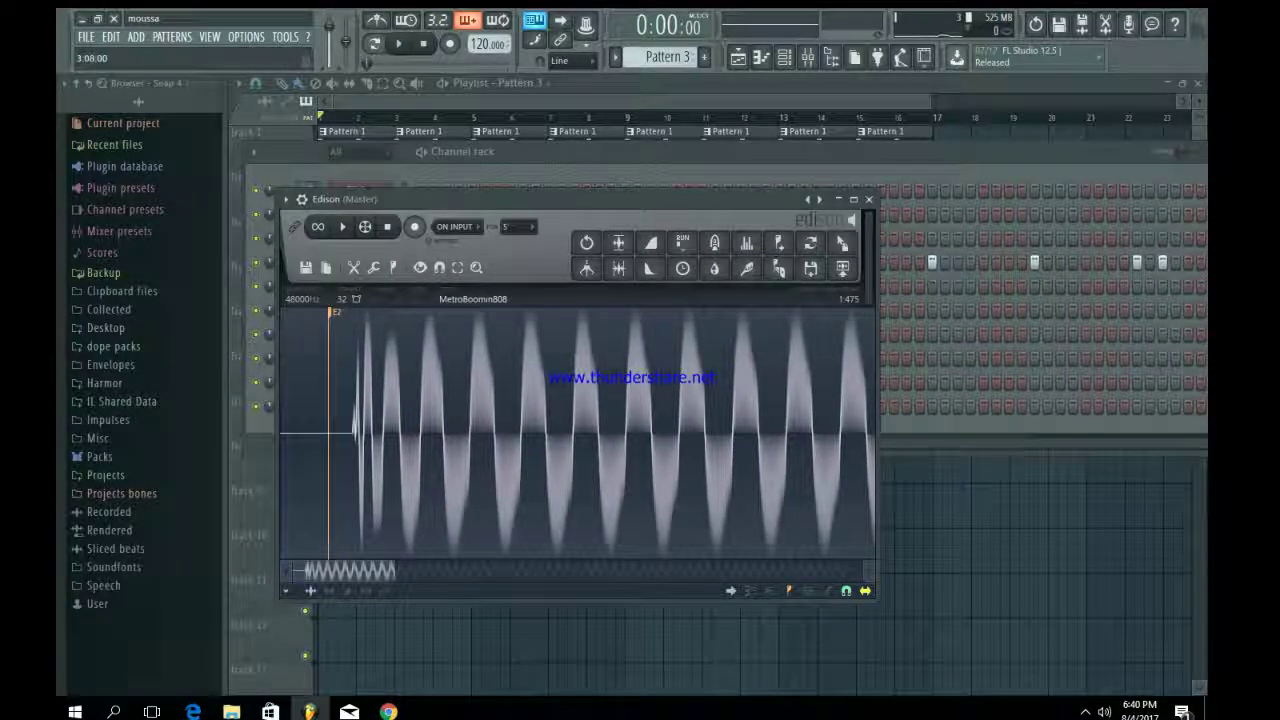
click(869, 200)
- Set MetroBoomin808's root note to E5 and audition several notes
click(368, 227)
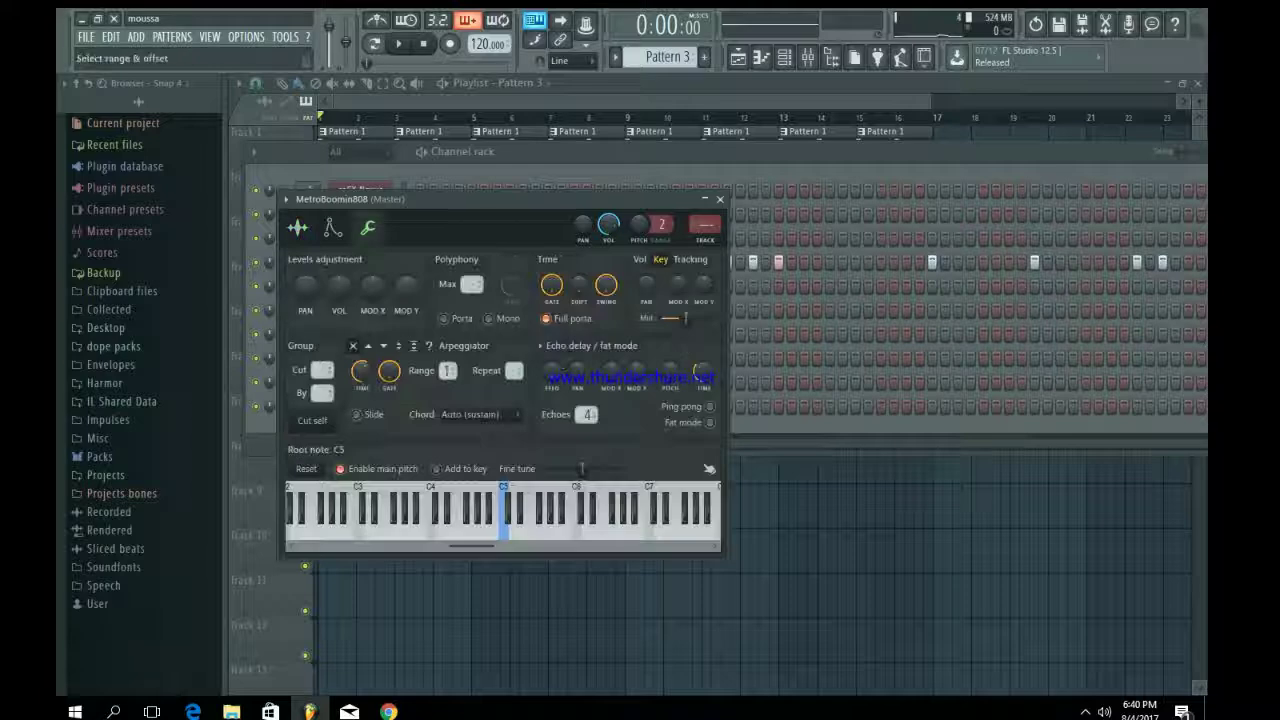
right_click(463, 530)
right_click(453, 530)
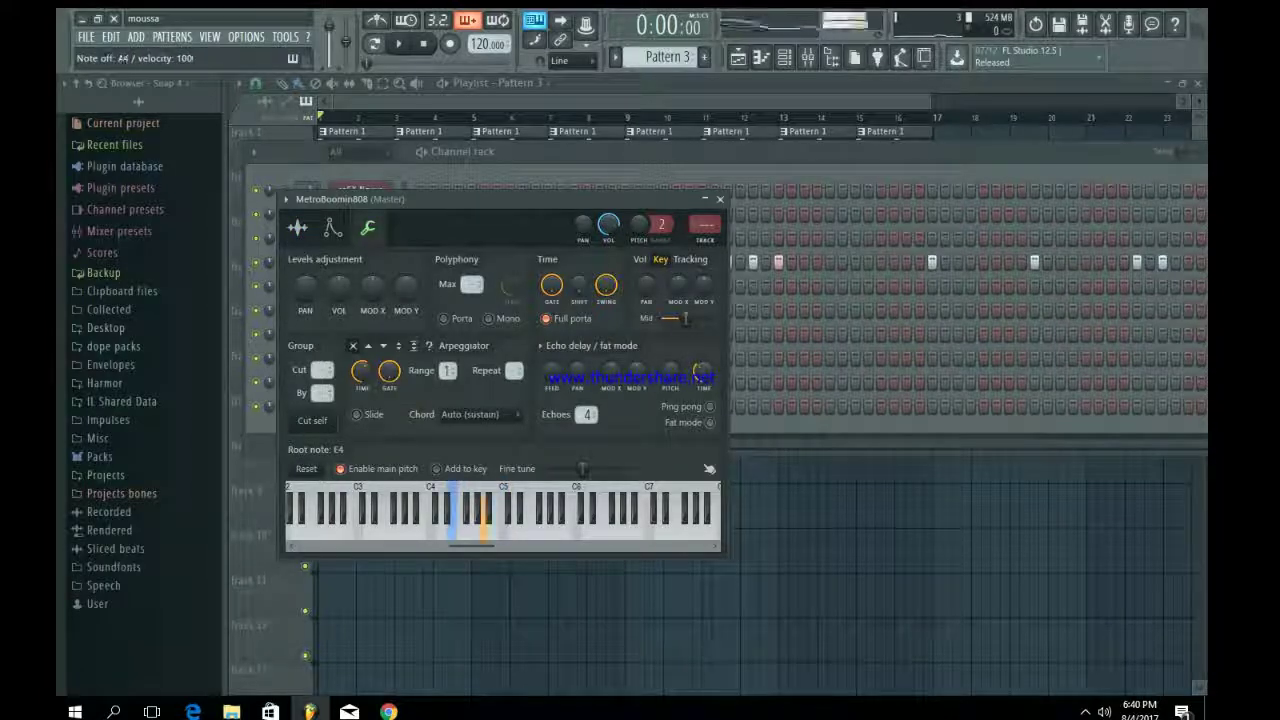
right_click(526, 530)
key(n)
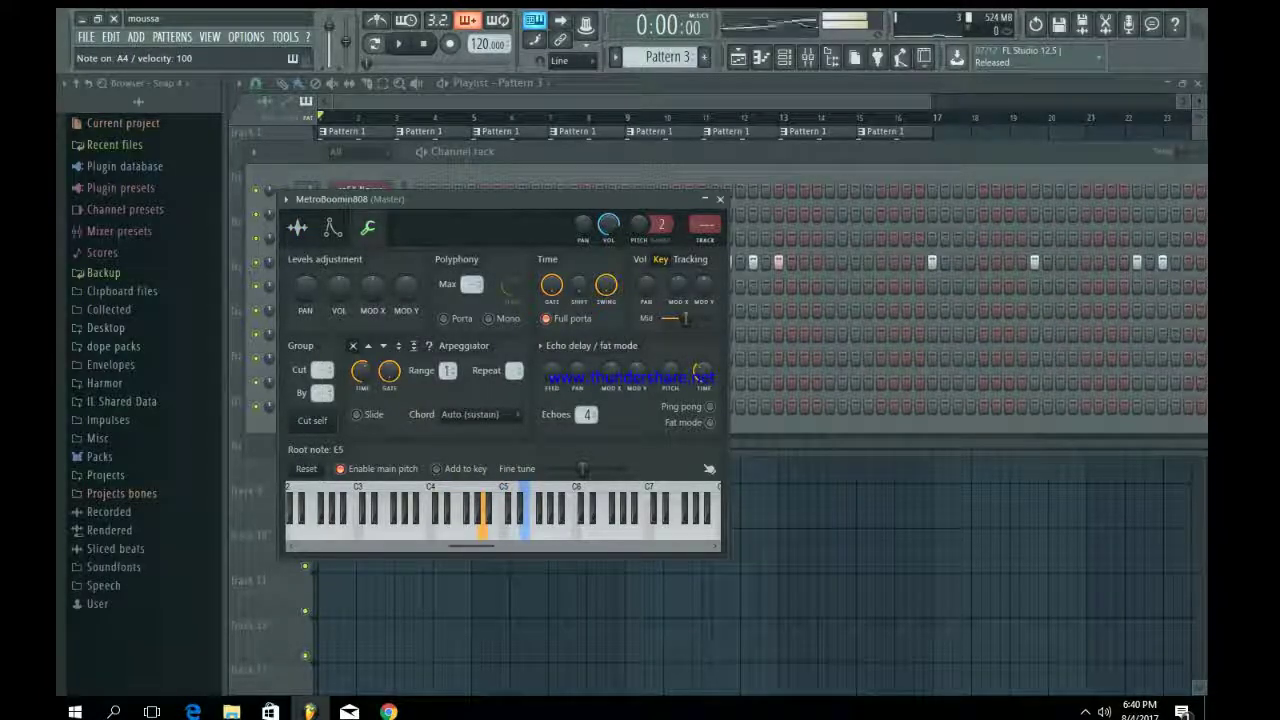
key(m)
key(y)
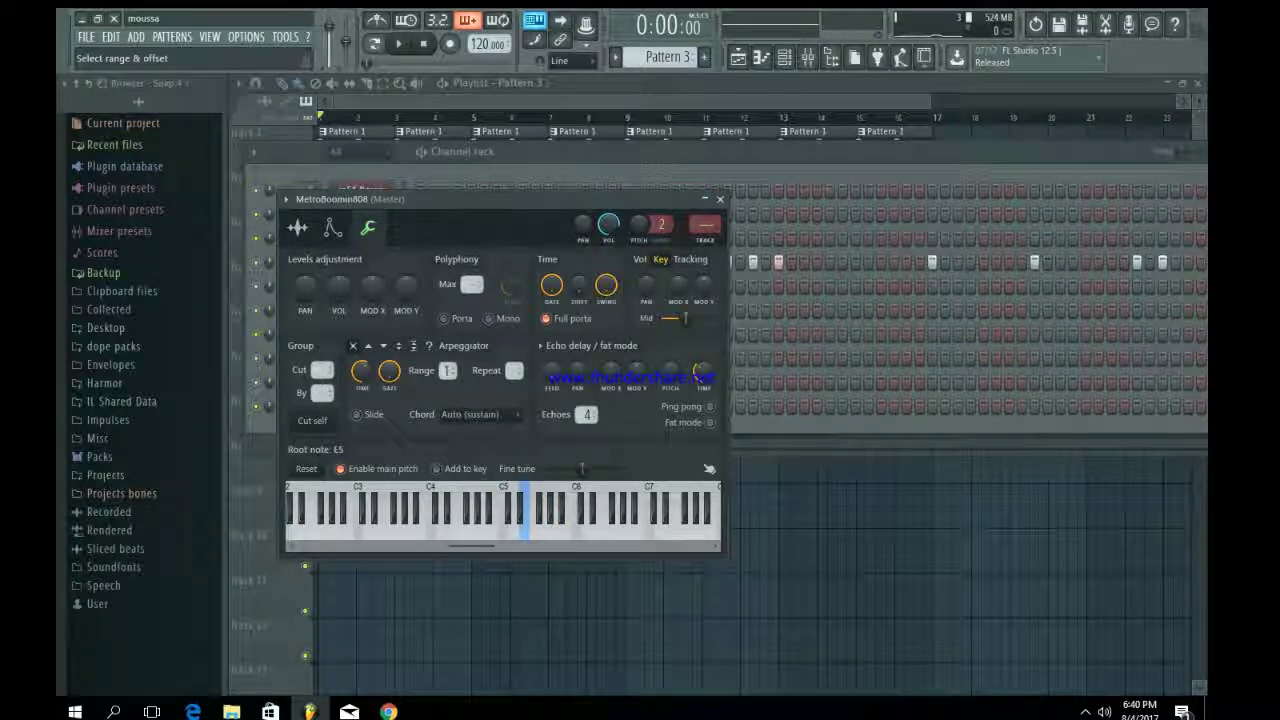
- Make MetroBoomin808 cut itself, audition repeated notes and close its channel settings
click(312, 421)
key(n)
key(n)
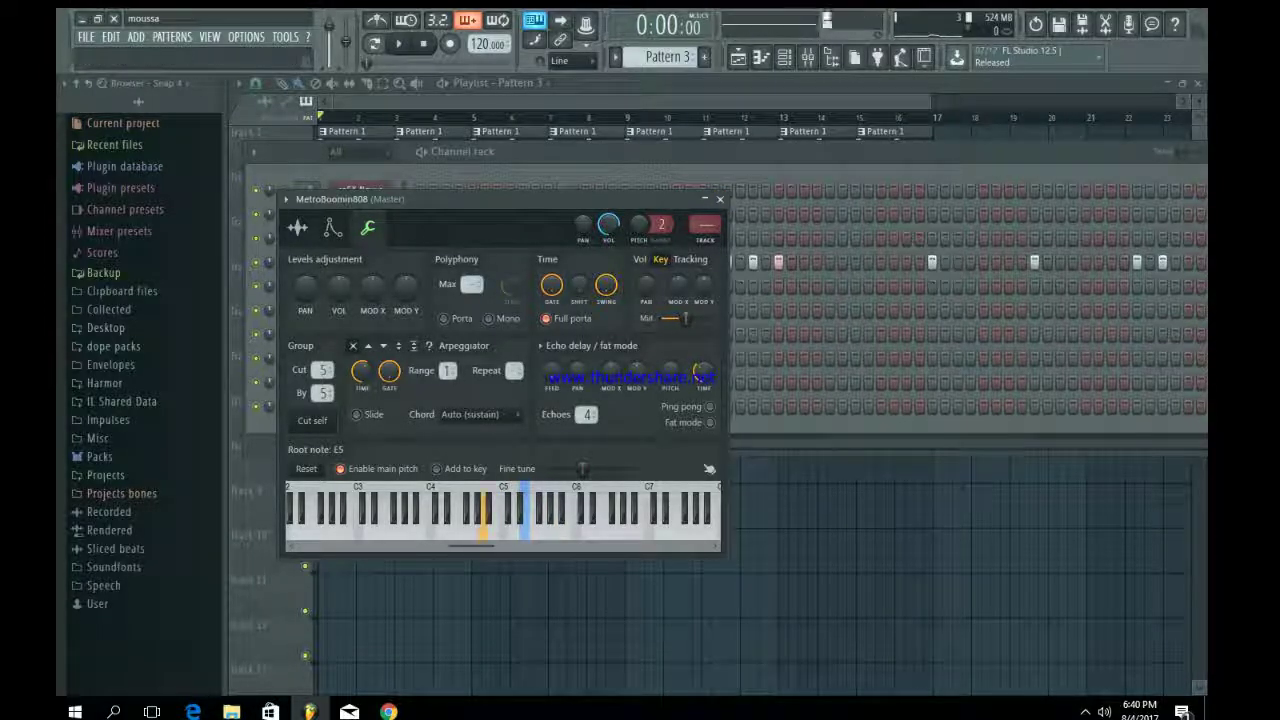
click(720, 199)
- Make the MetroKick channel cut itself, audition it and close its channel settings
click(372, 262)
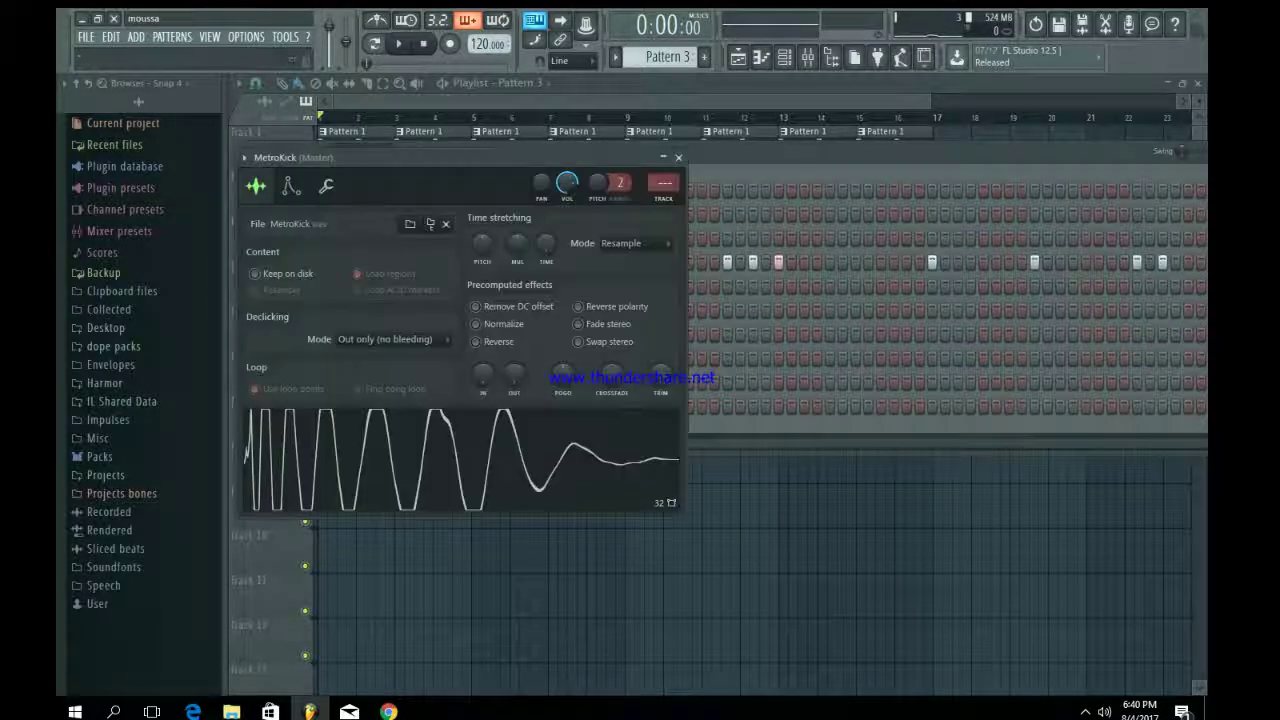
click(325, 186)
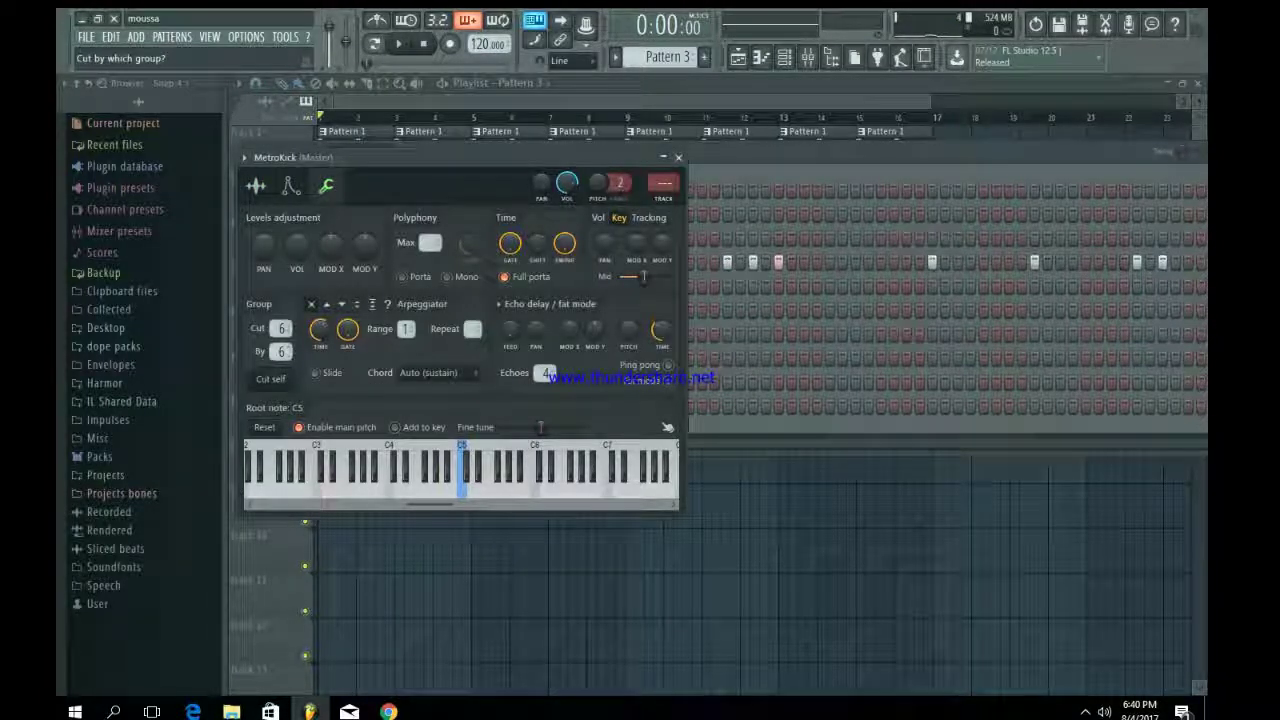
drag(281, 328, 281, 334)
key(n)
click(678, 157)
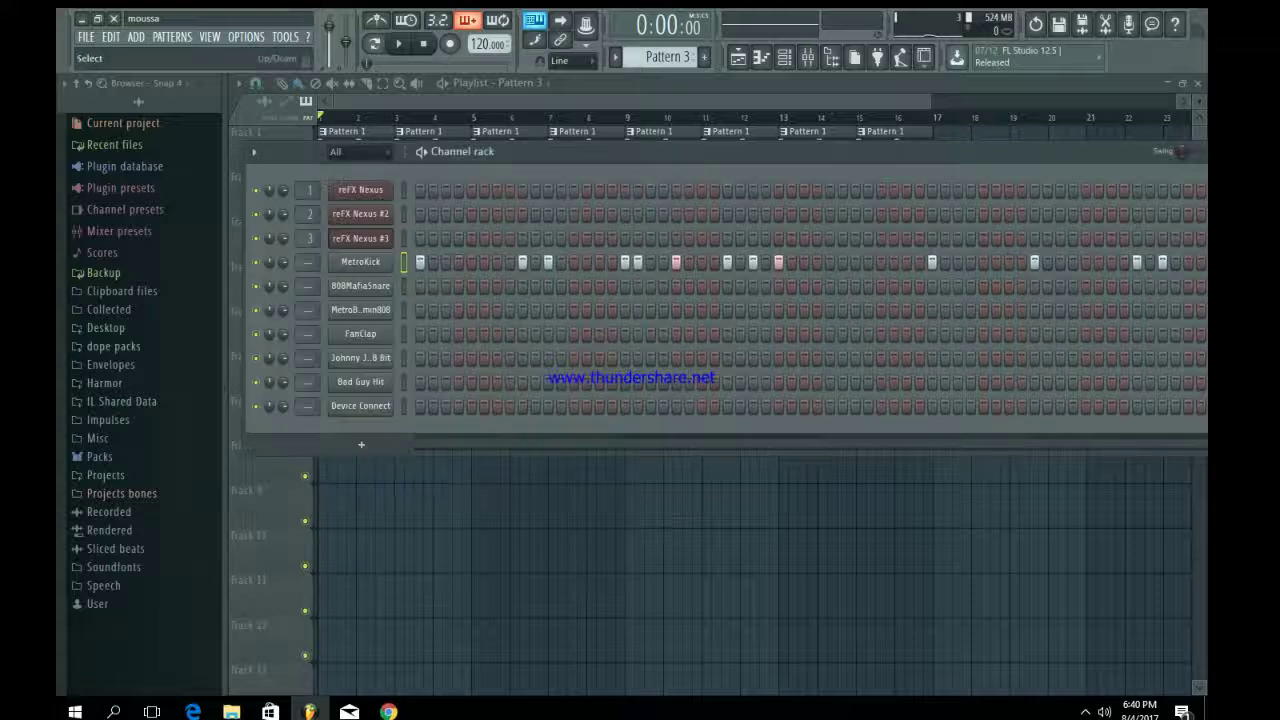
- Copy the MetroKick steps of Pattern 3 into MetroBoomin808 in Pattern 7 and switch to pattern playback
key(KP_Add)
key(KP_Add)
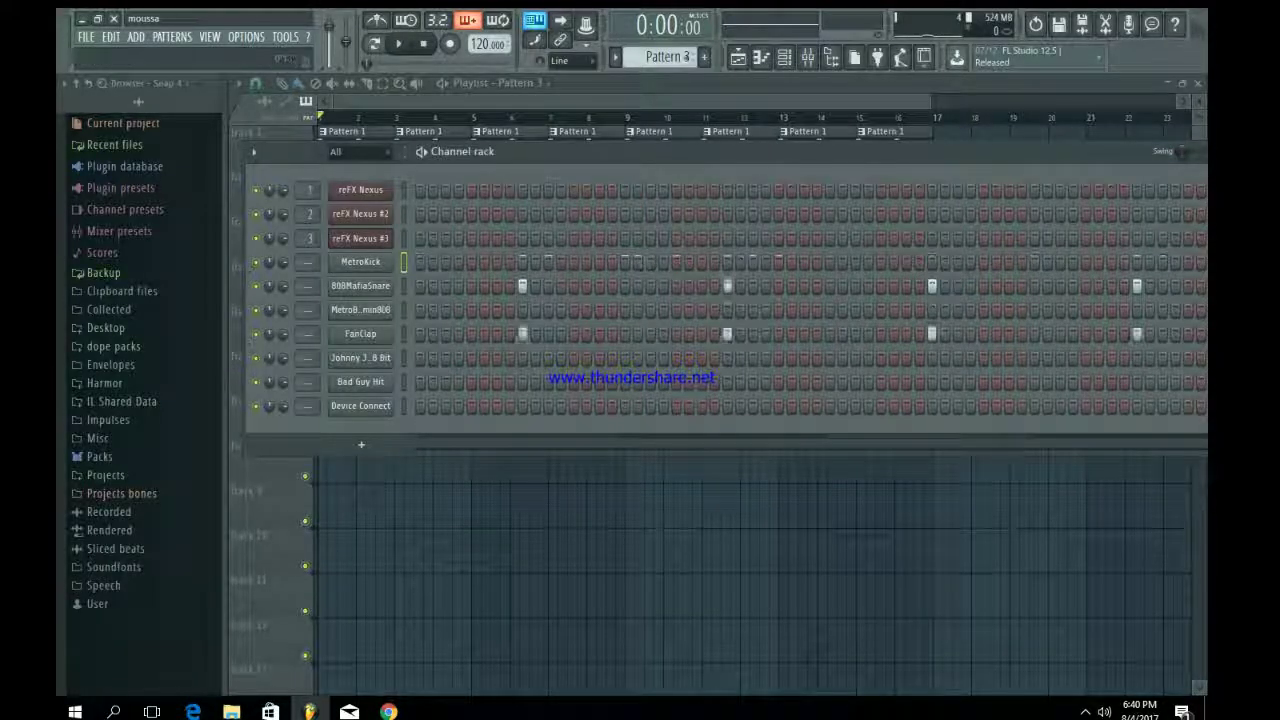
key(KP_Add)
key(KP_Add)
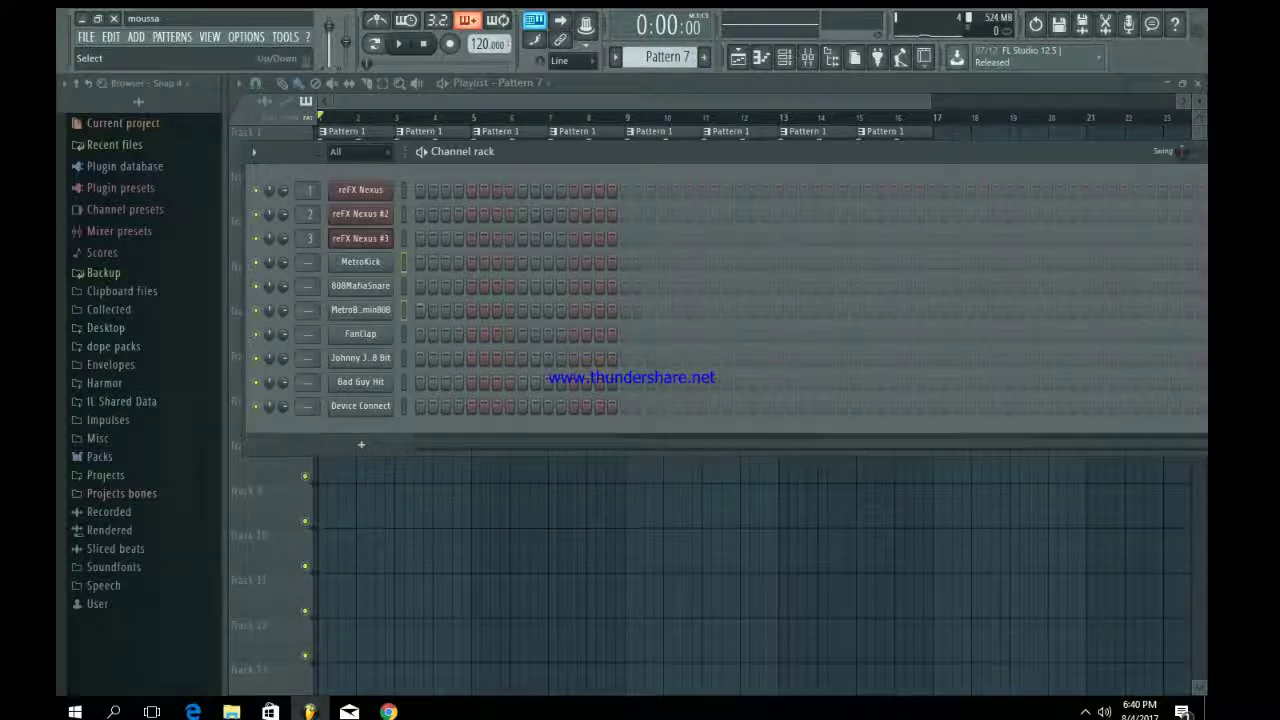
- Open MetroBoomin808's piano roll in Pattern 7, lengthen the first C5 note to about 6 steps and play the pattern
right_click(390, 308)
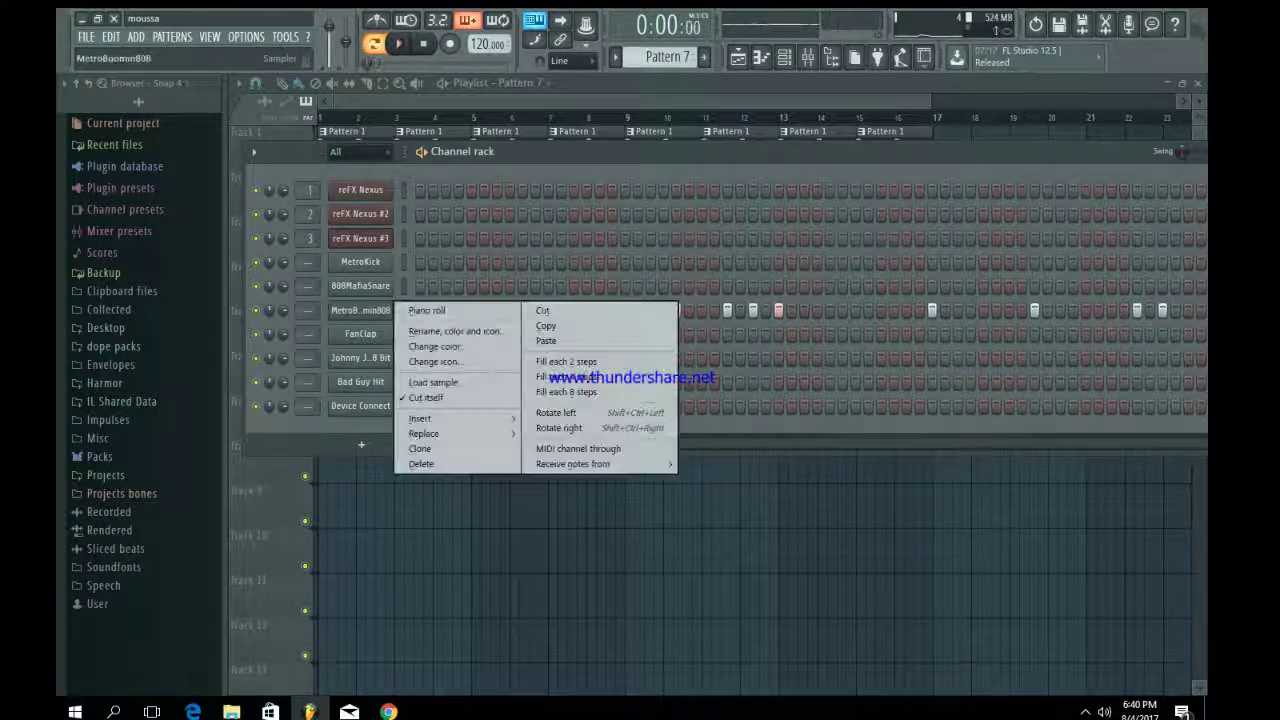
click(426, 310)
drag(678, 102, 482, 102)
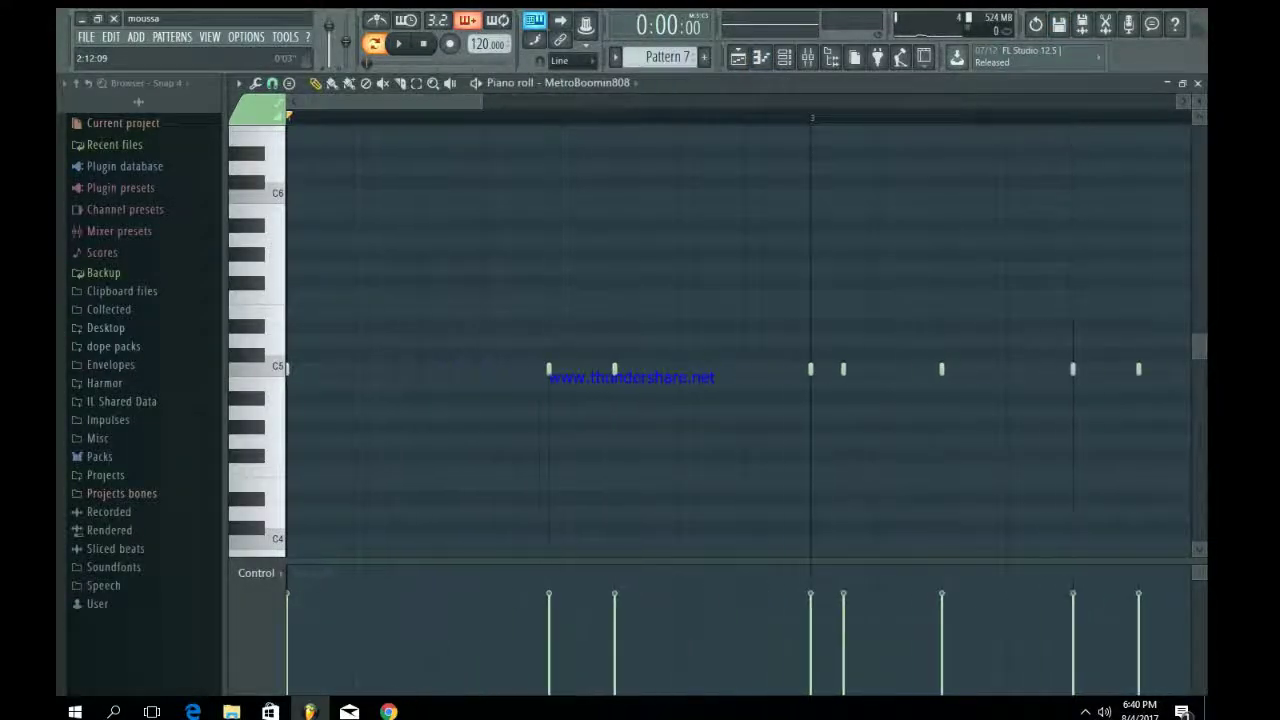
drag(381, 349, 286, 434)
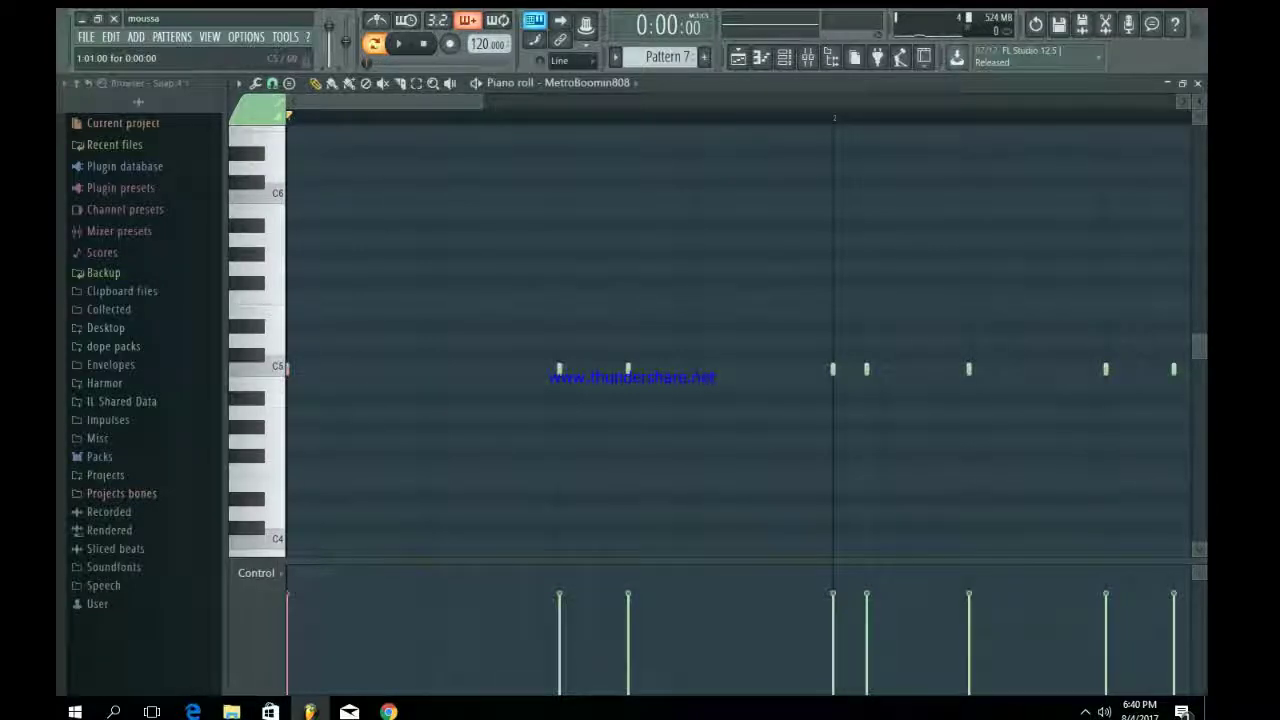
drag(290, 369, 503, 392)
key(space)
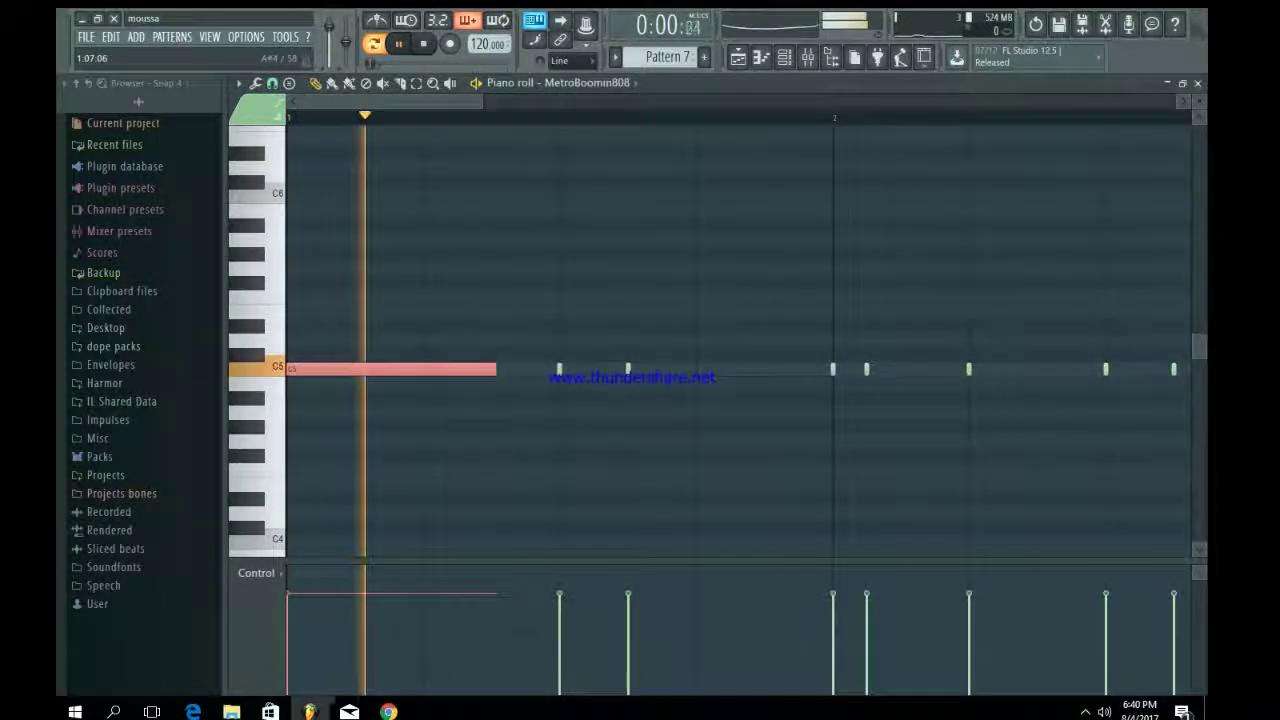
key(space)
key(space)
- Lengthen the second and third MetroBoomin808 notes of bar 1 to end just before their following notes, and play the pattern
ctrl+click(697, 384)
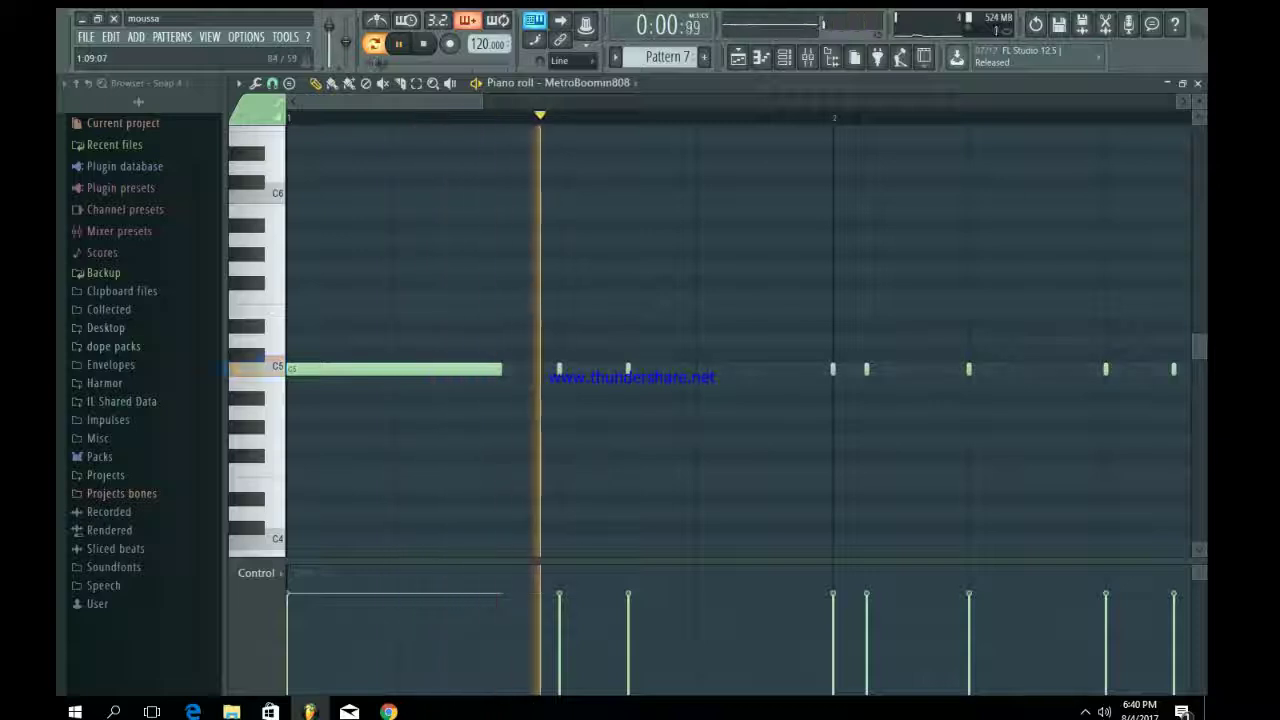
key(space)
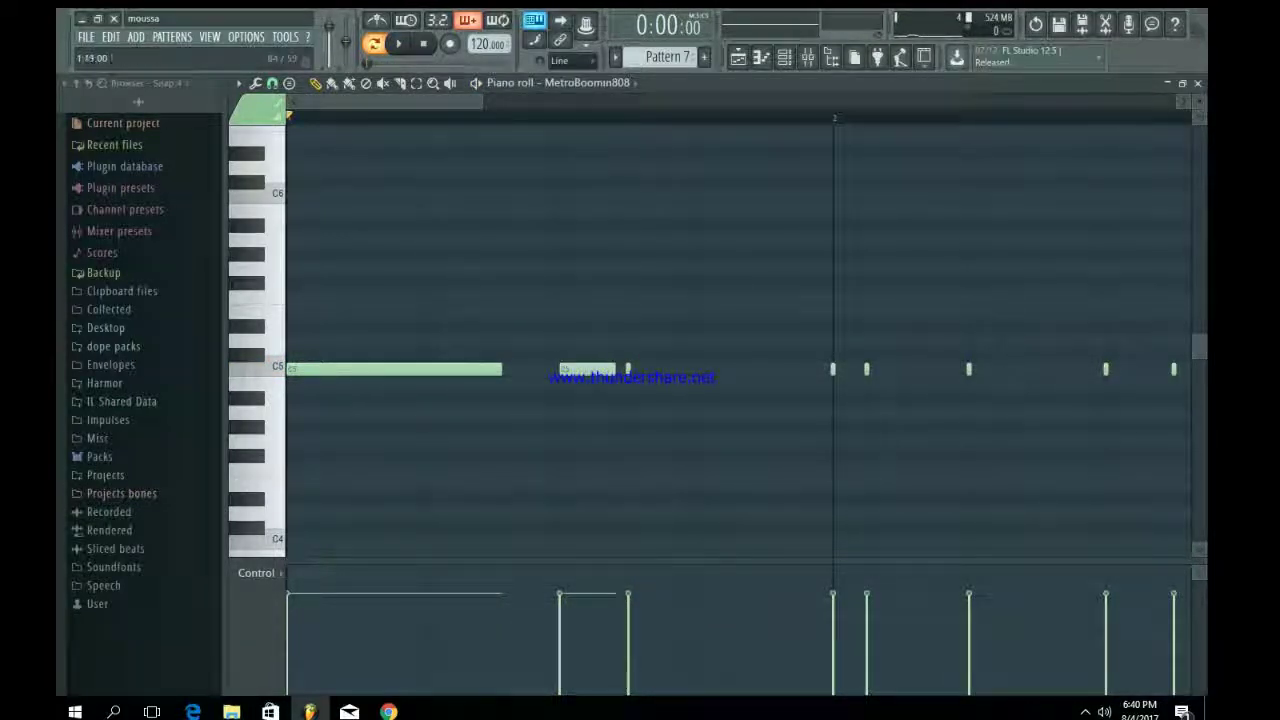
drag(629, 369, 792, 369)
key(space)
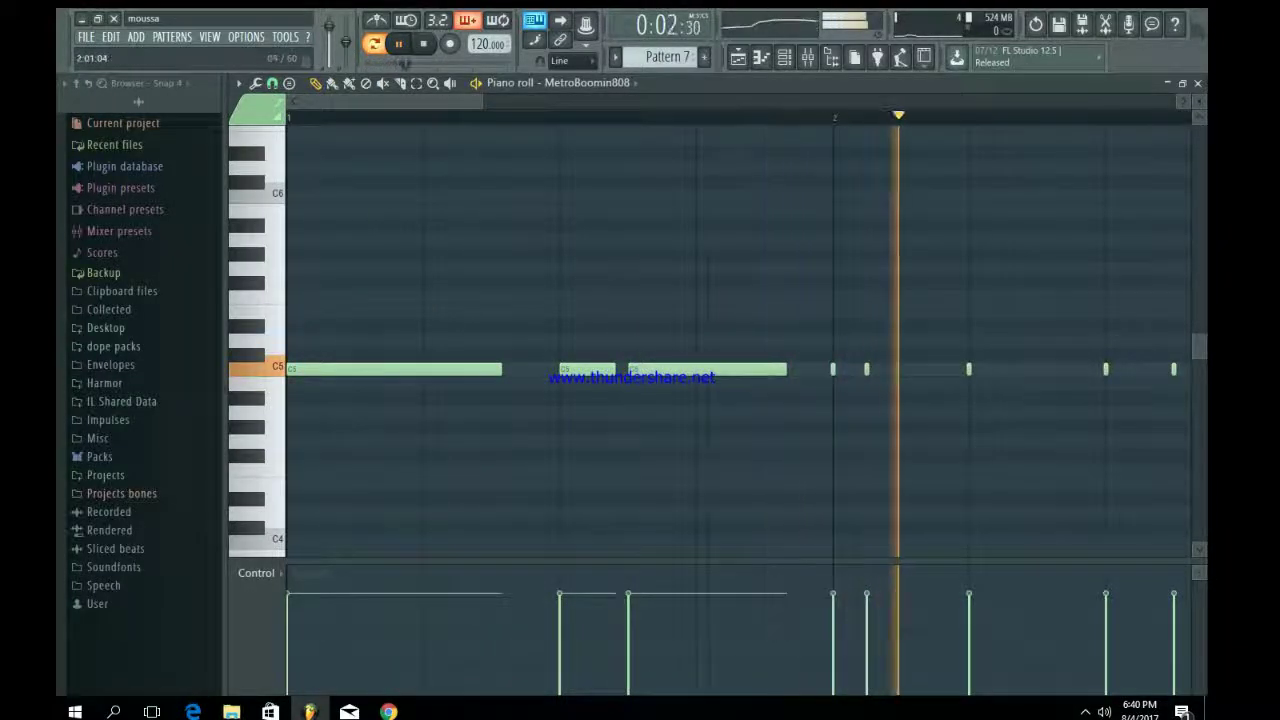
key(space)
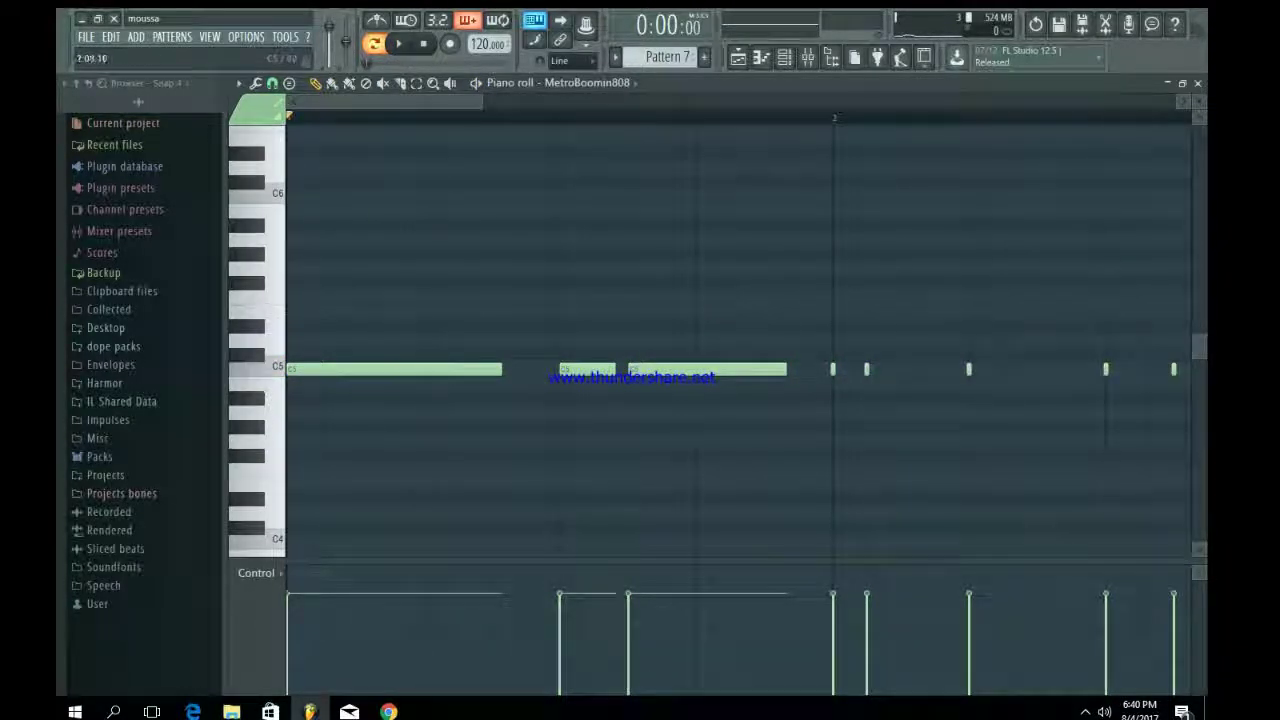
- Delete the second MetroBoomin808 note of bar 2, lengthen the last four notes of that bar and play the pattern
drag(481, 102, 644, 102)
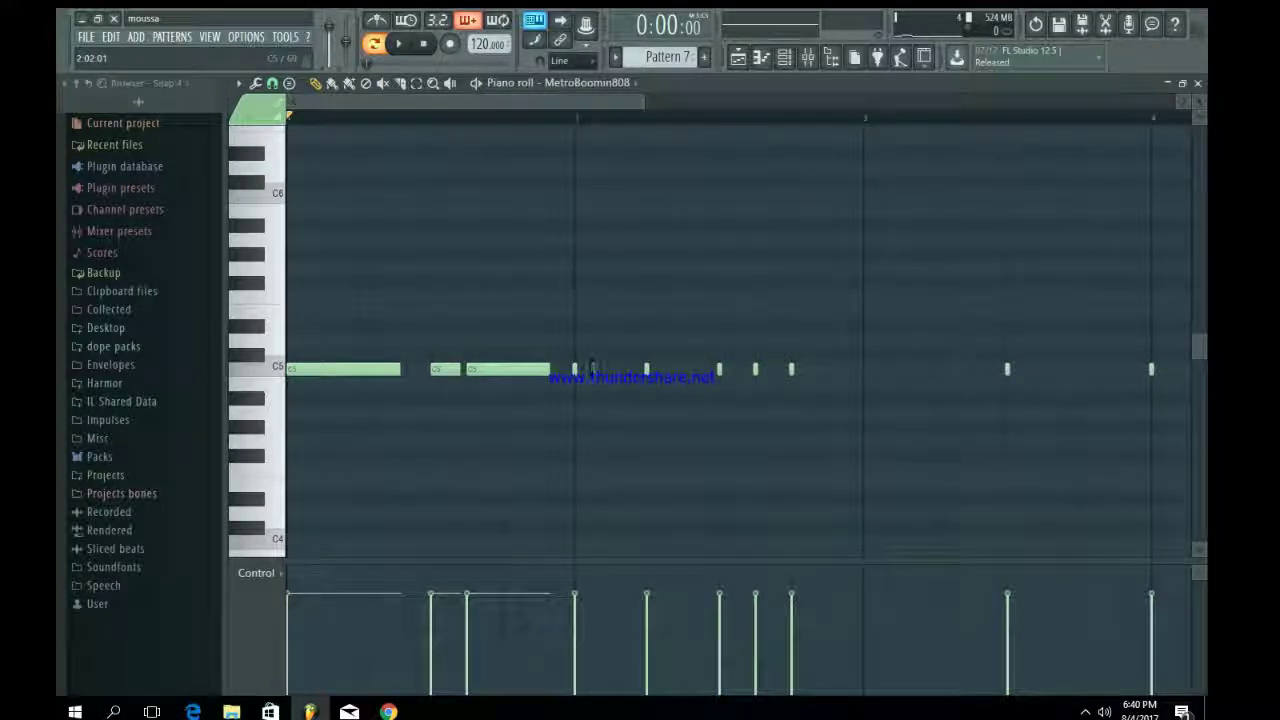
key(space)
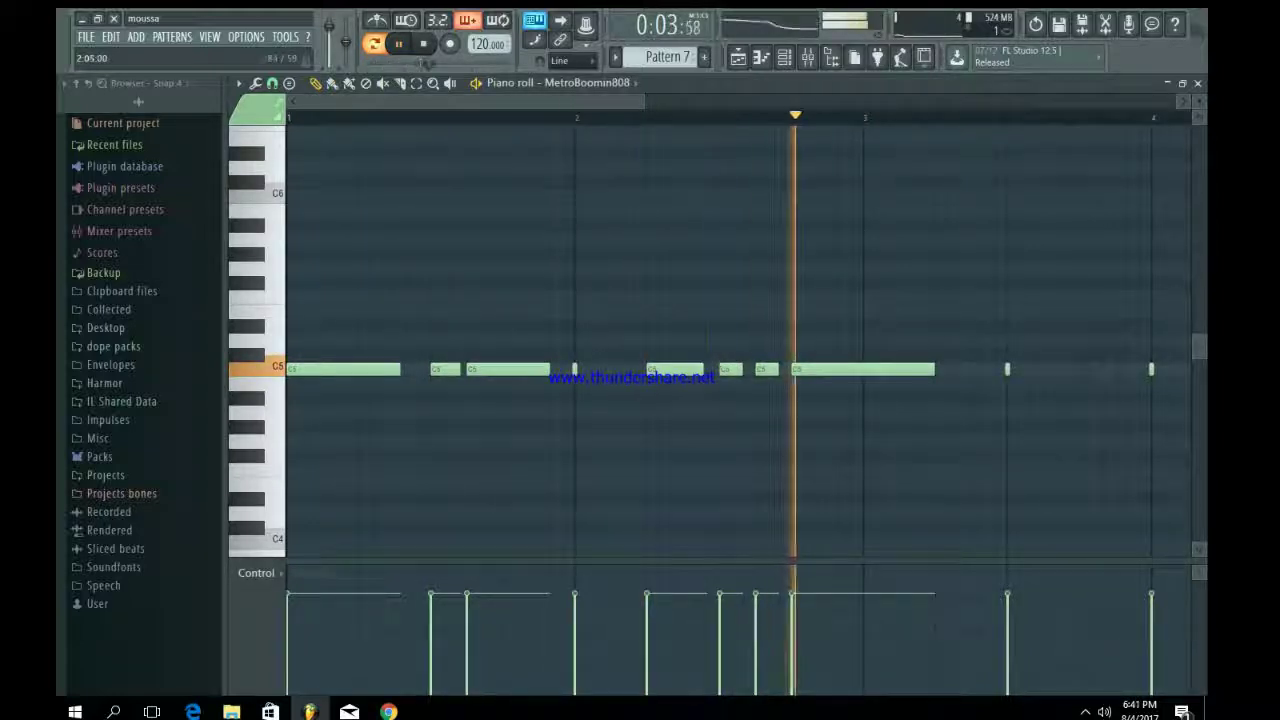
key(space)
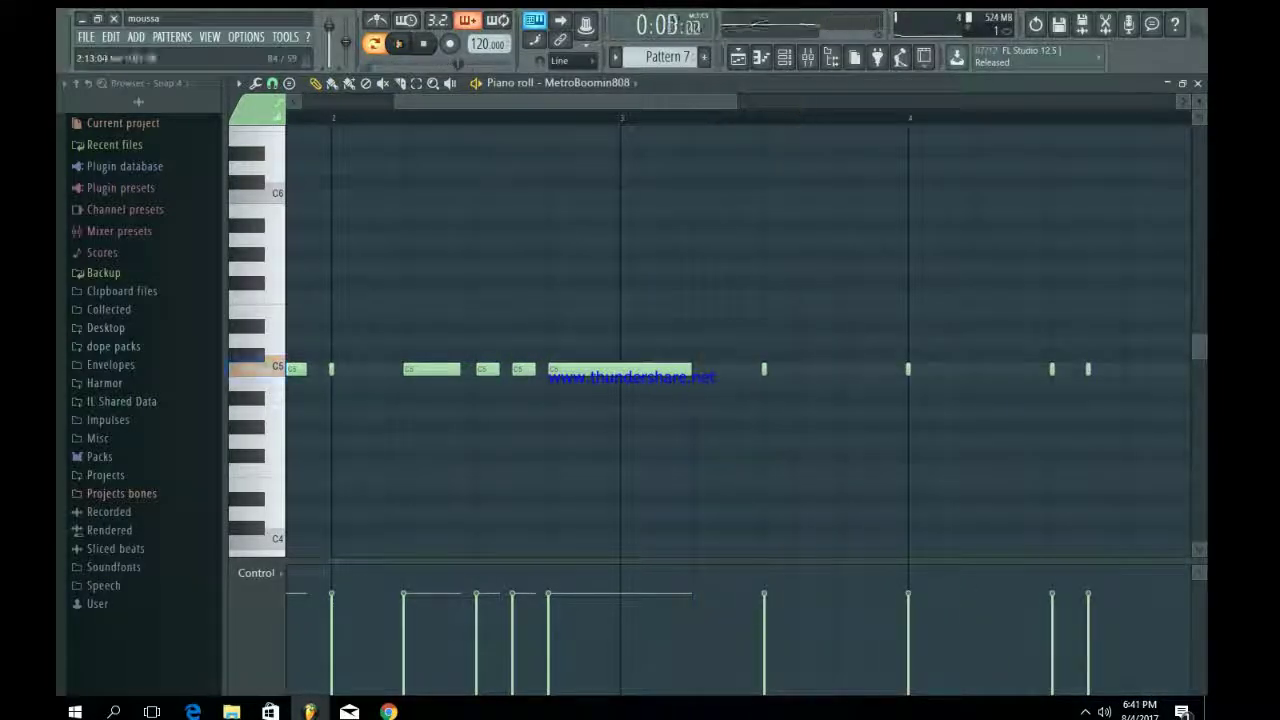
- Shorten the next-to-last note of bar 2, lengthen the notes in mid bar 3 and at the start of bar 4, and play
drag(534, 369, 528, 369)
key(space)
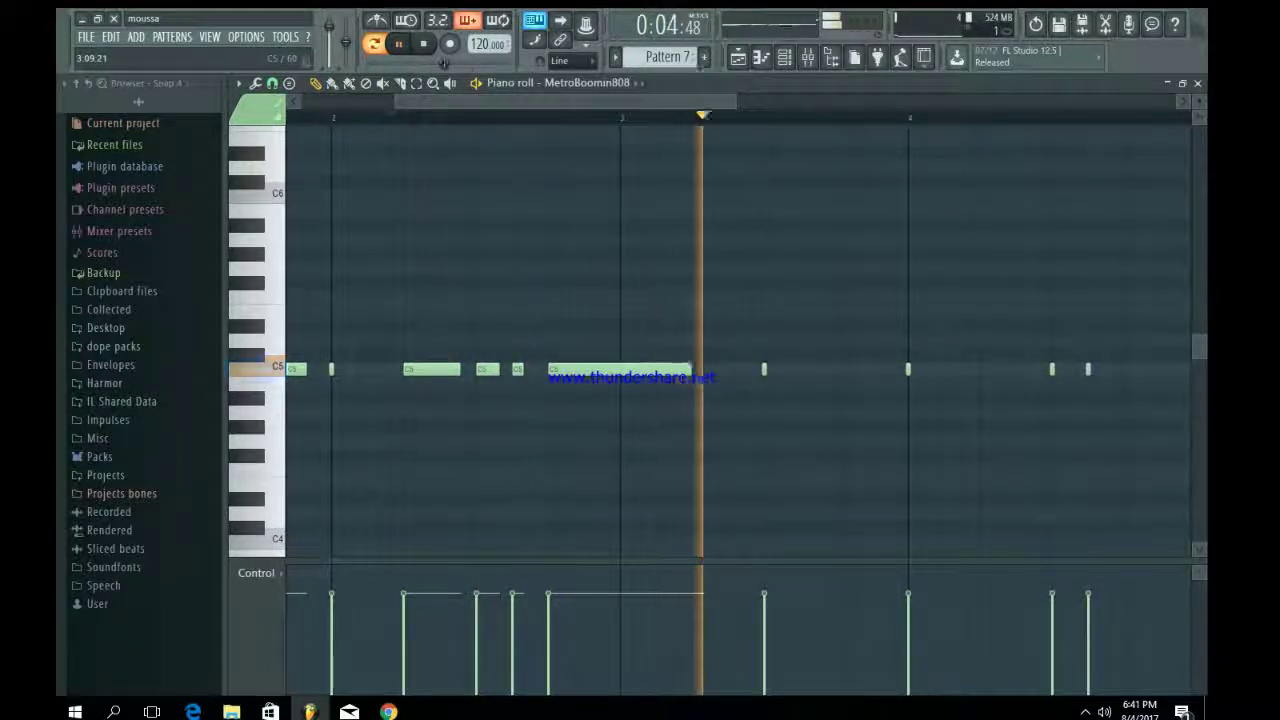
key(space)
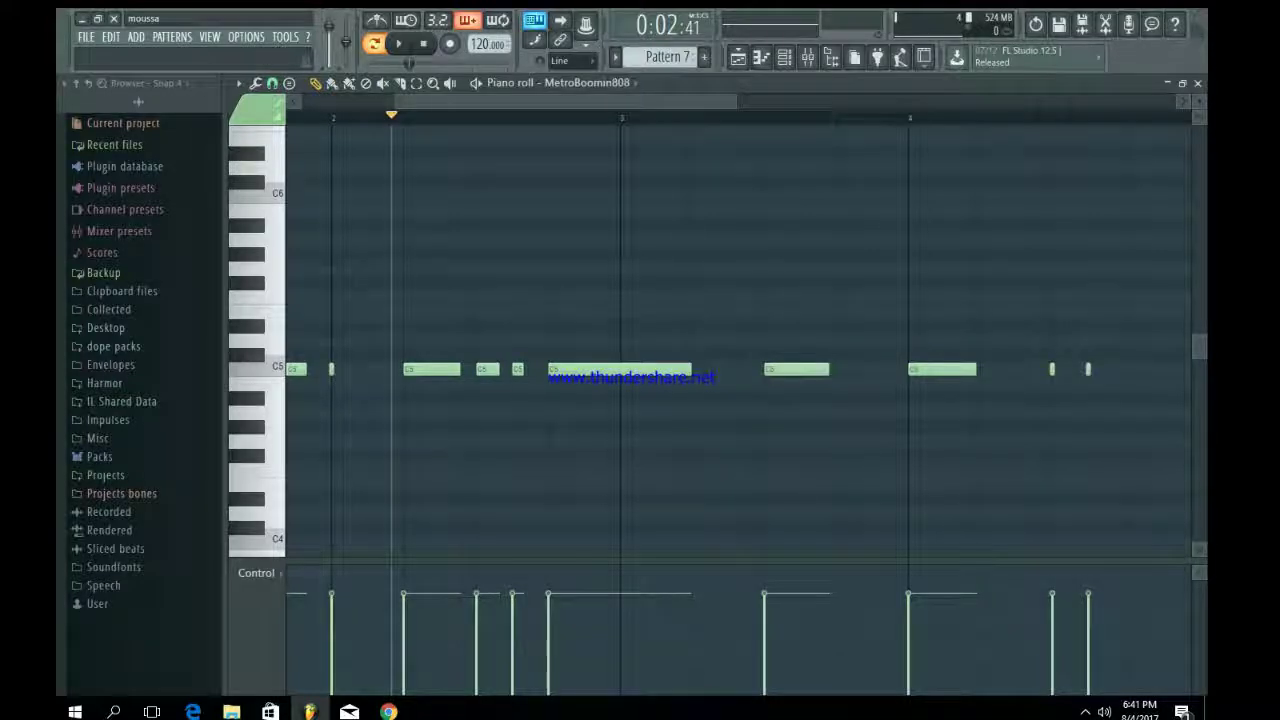
- Lengthen the last two MetroBoomin808 notes of bar 4, ending the final one at bar 5, and play the pattern
drag(735, 102, 955, 102)
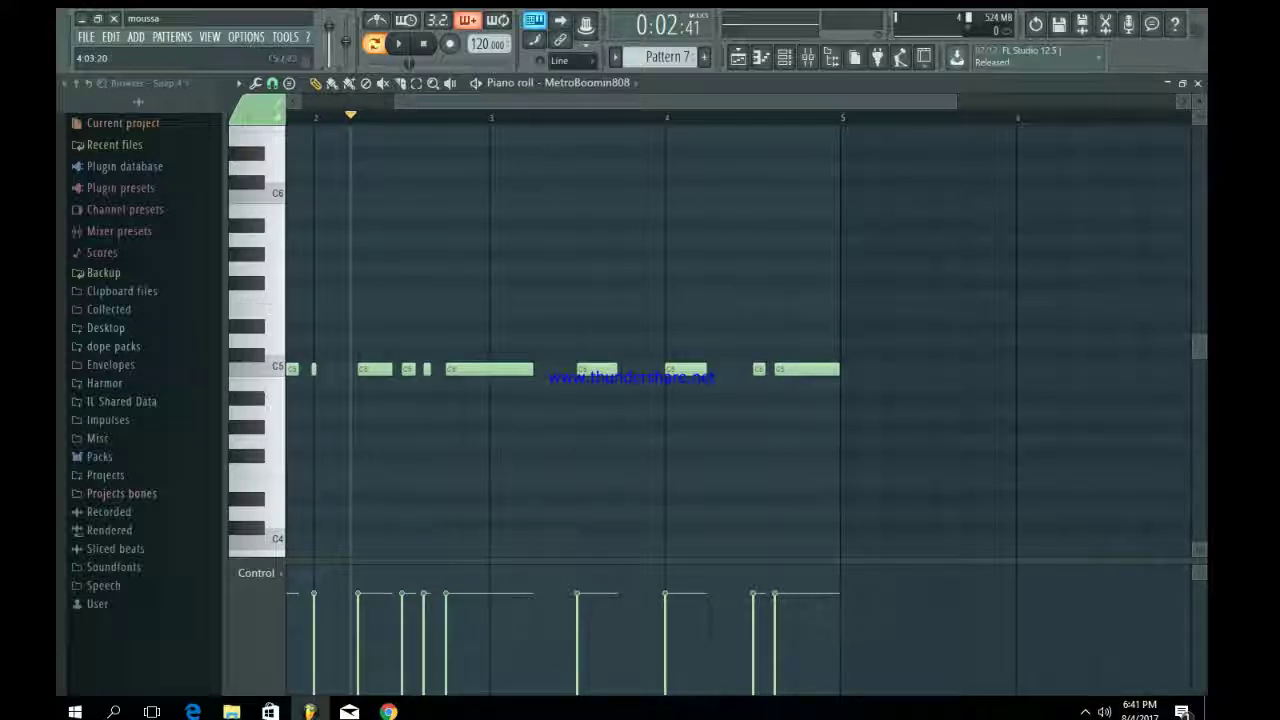
key(space)
drag(396, 102, 298, 102)
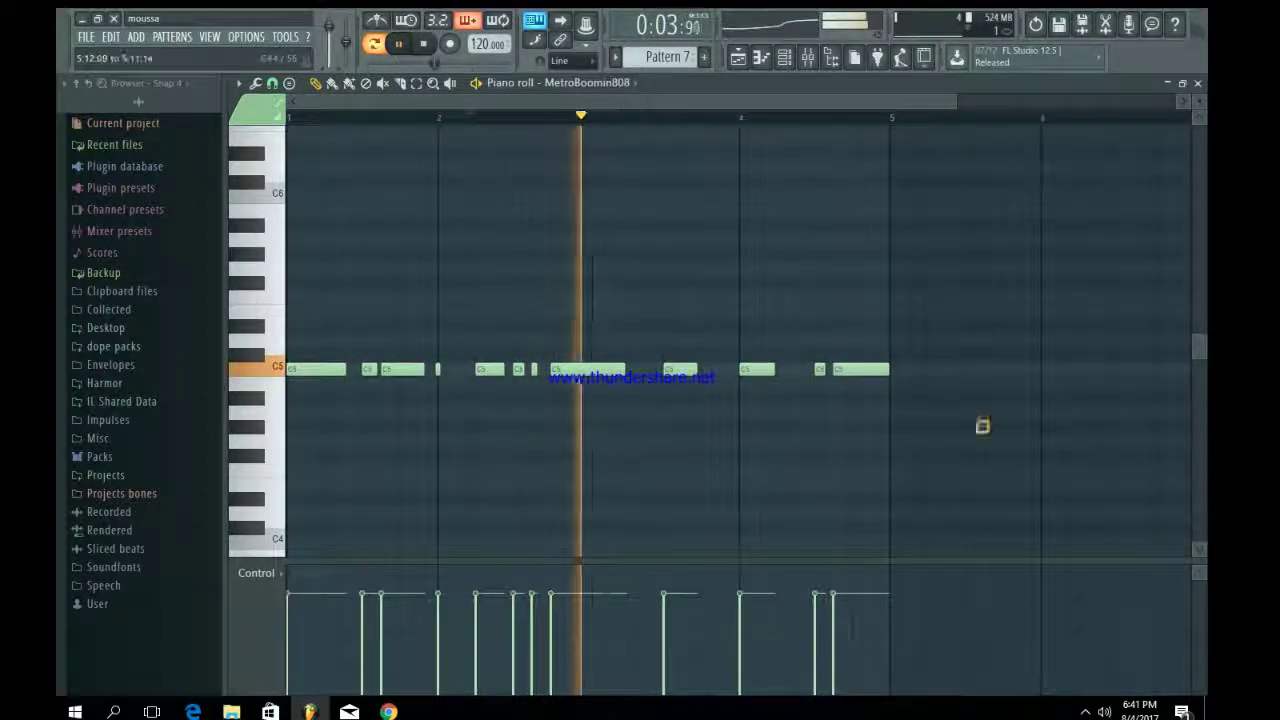
- Transpose all the MetroBoomin808 notes down three semitones to A4, play the pattern and deselect the notes
key(ctrl+a)
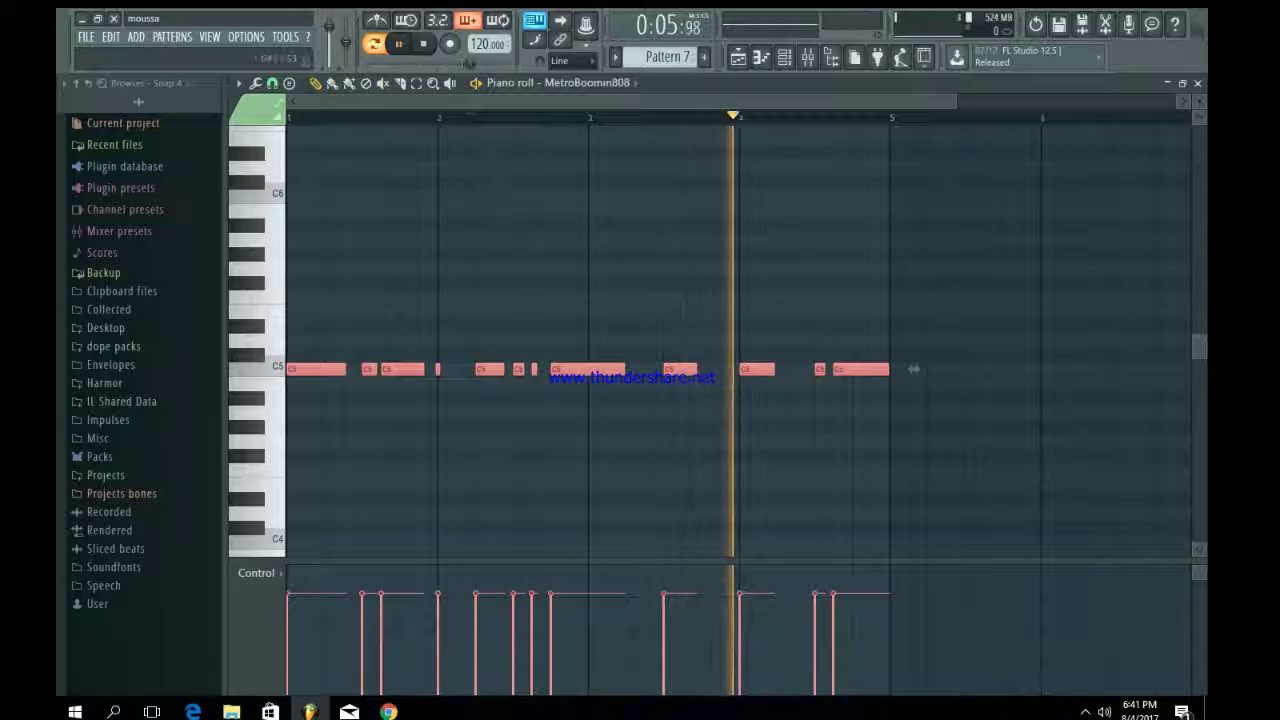
key(space)
key(Down)
key(Down)
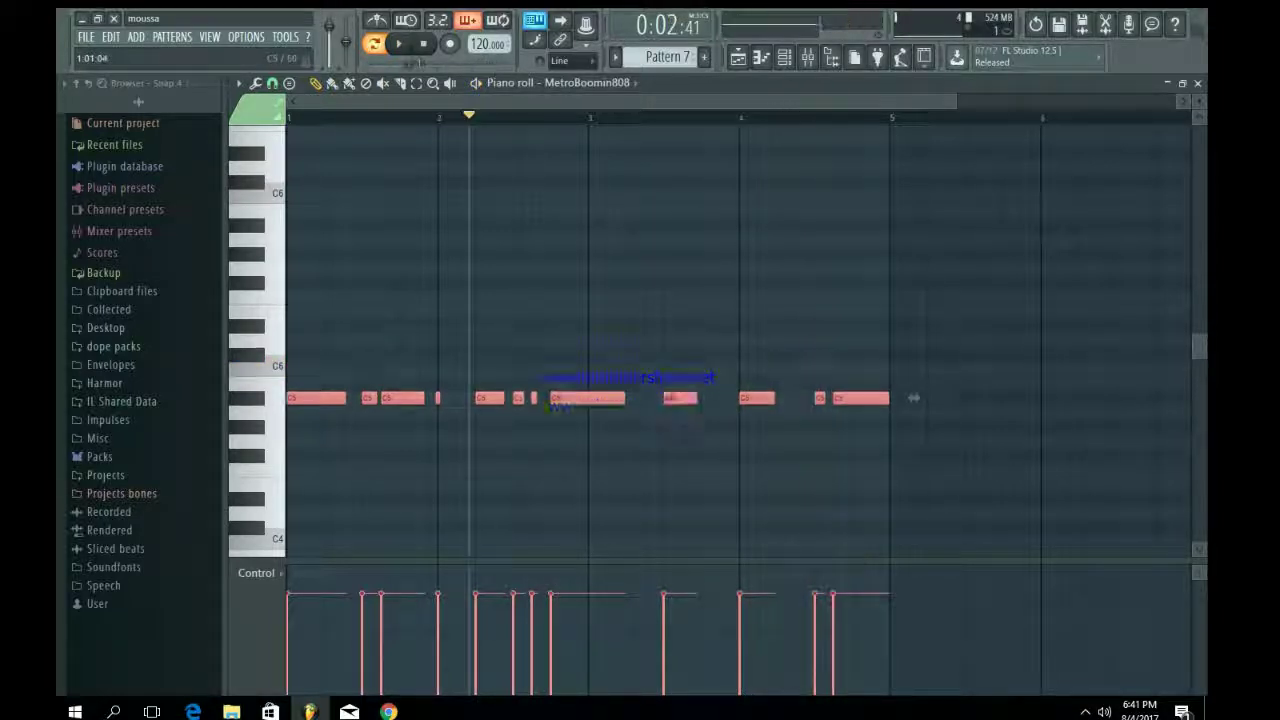
key(Down)
key(space)
key(ctrl+d)
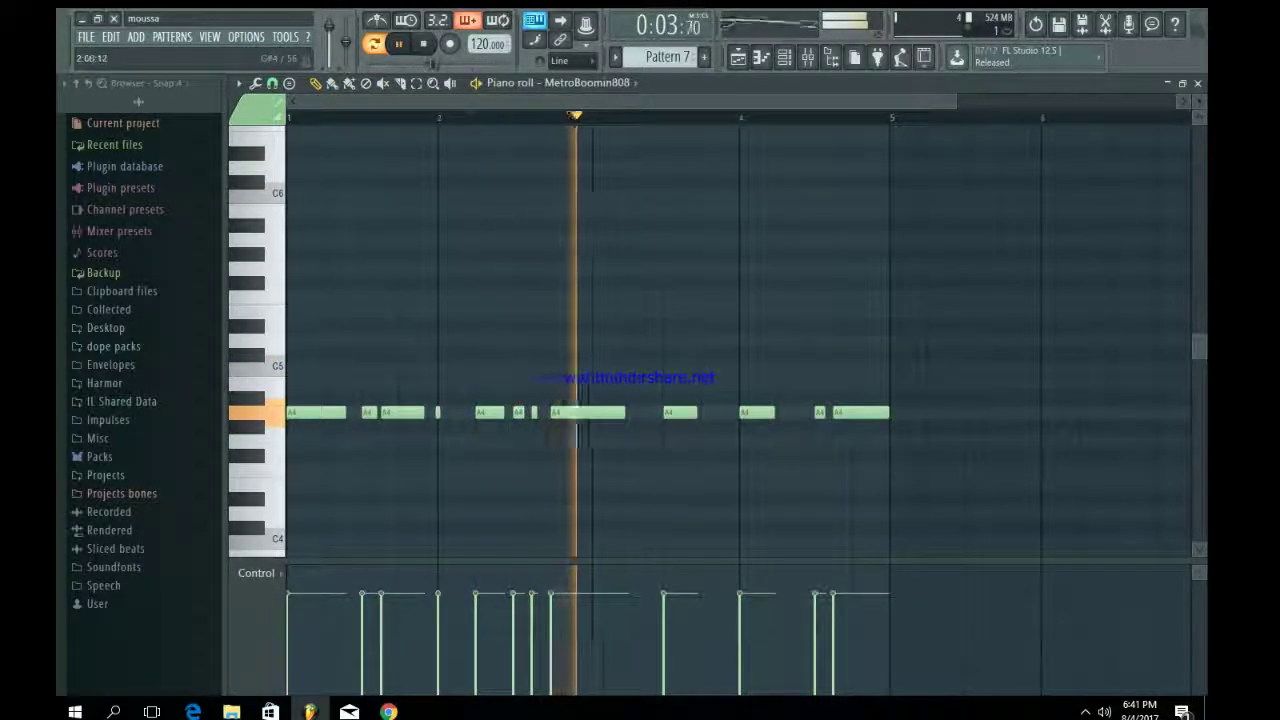
- Stop playback and raise the MetroBoomin808 note in the middle of bar 3 to C5
key(space)
ctrl+click(682, 412)
drag(680, 412, 682, 384)
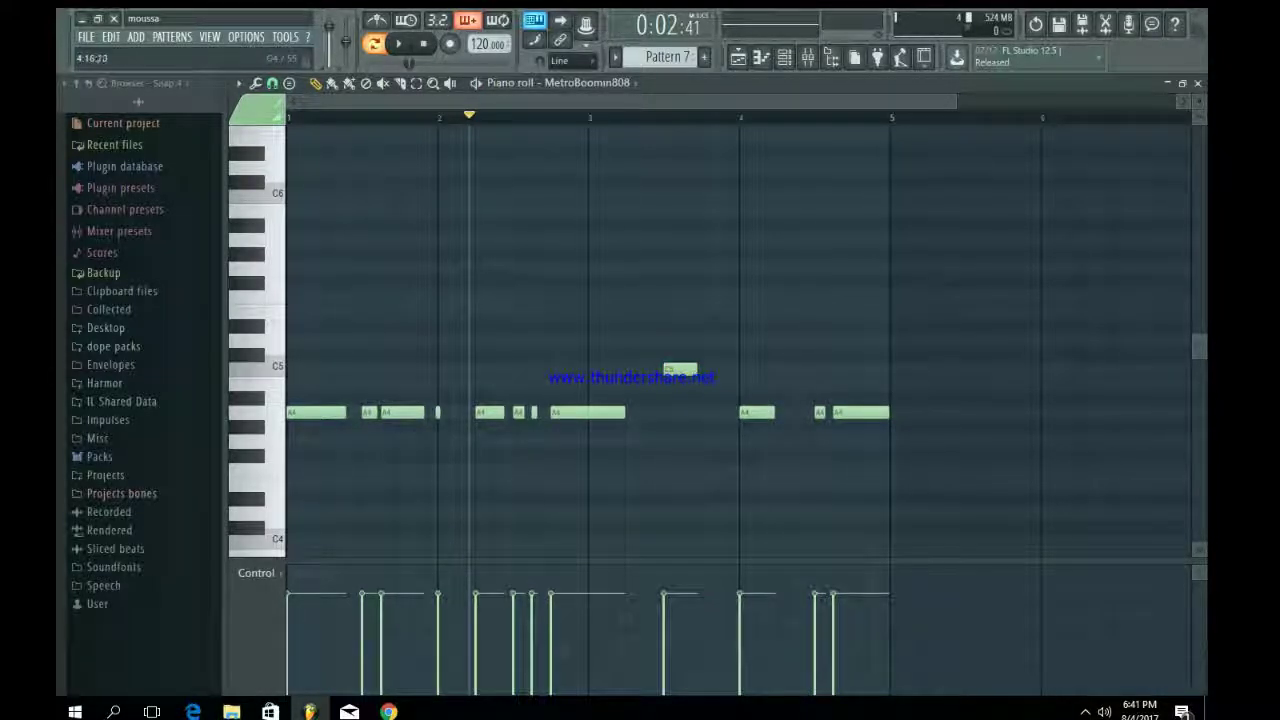
- Add a short E5 note at the end of bar 4, make it a slide note and play the pattern
drag(880, 357, 880, 311)
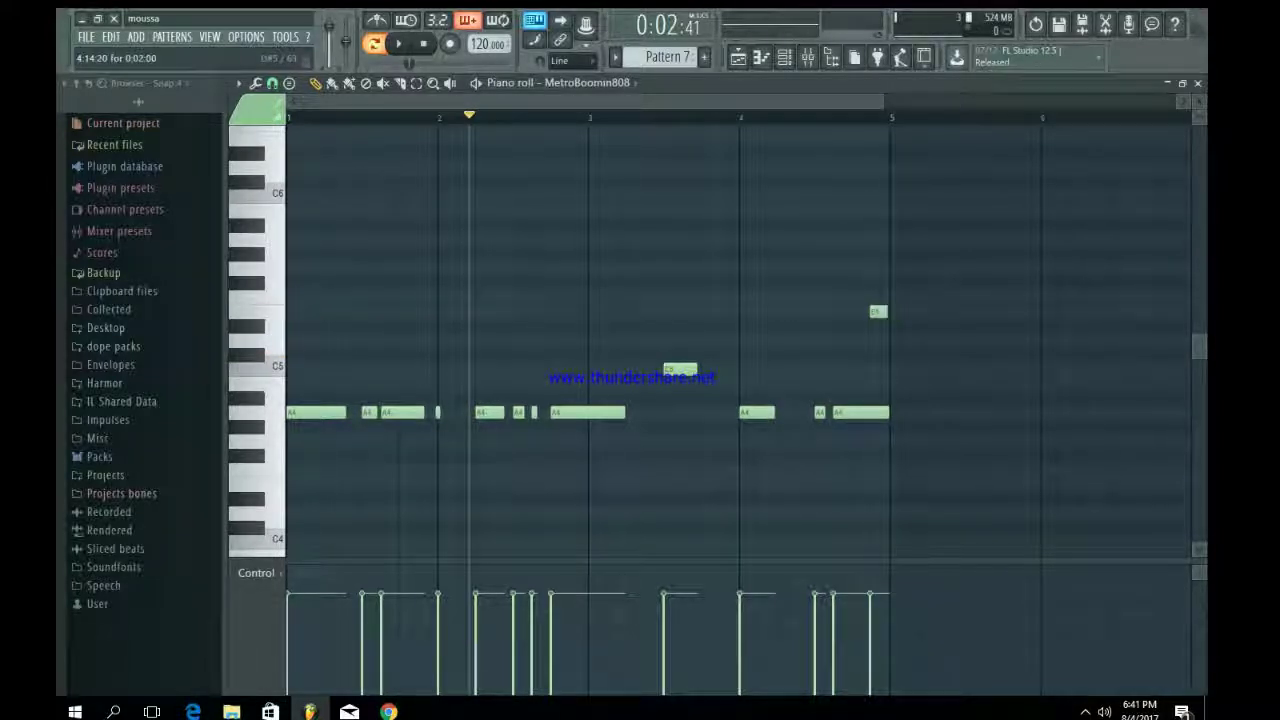
double_click(879, 311)
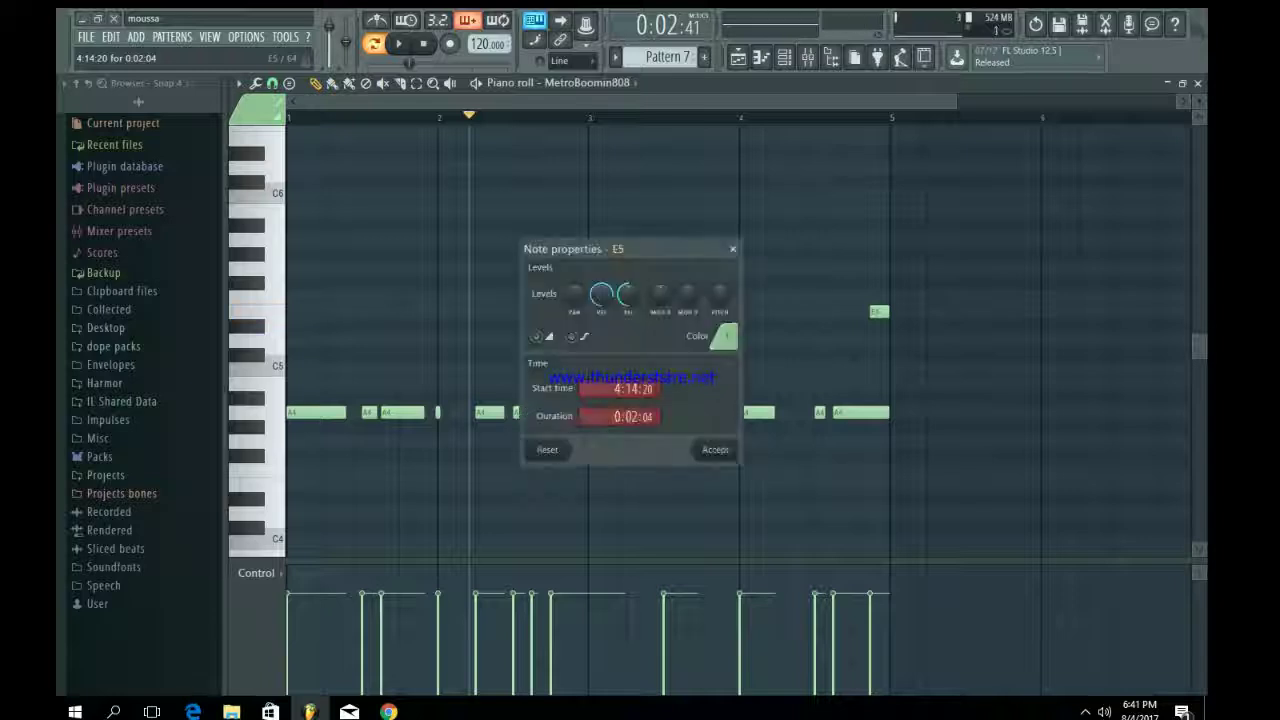
click(715, 450)
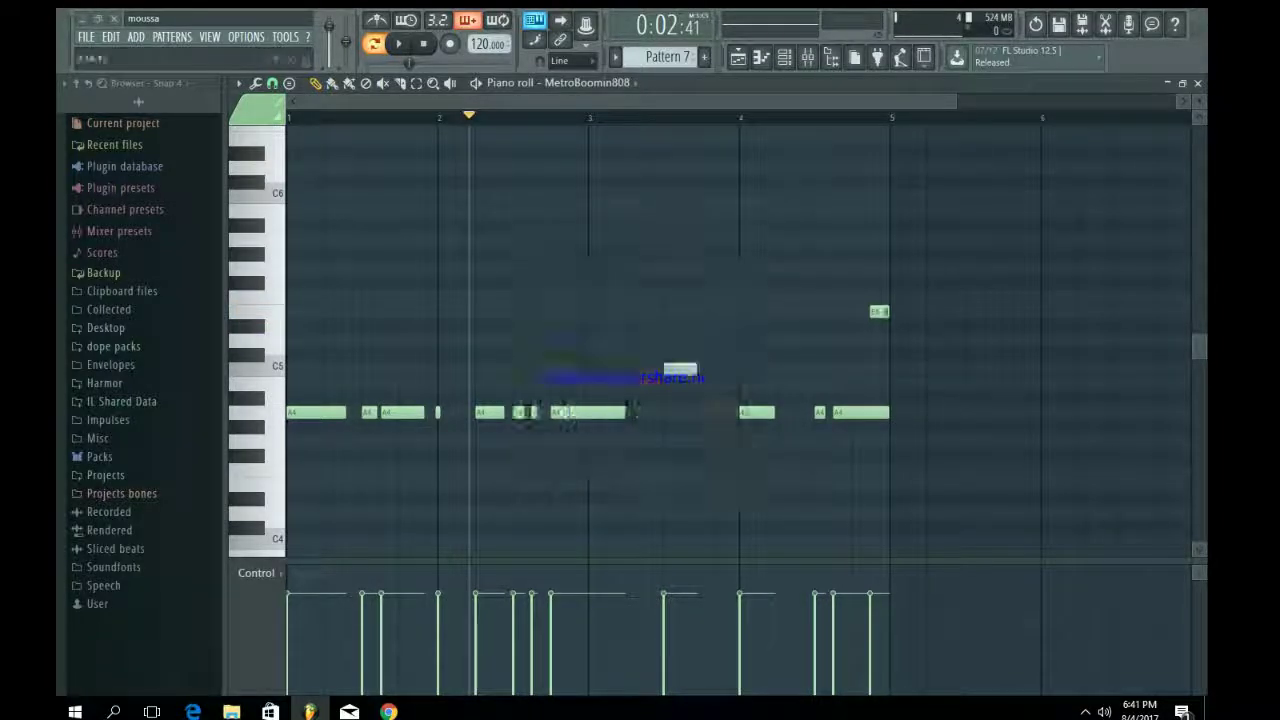
key(space)
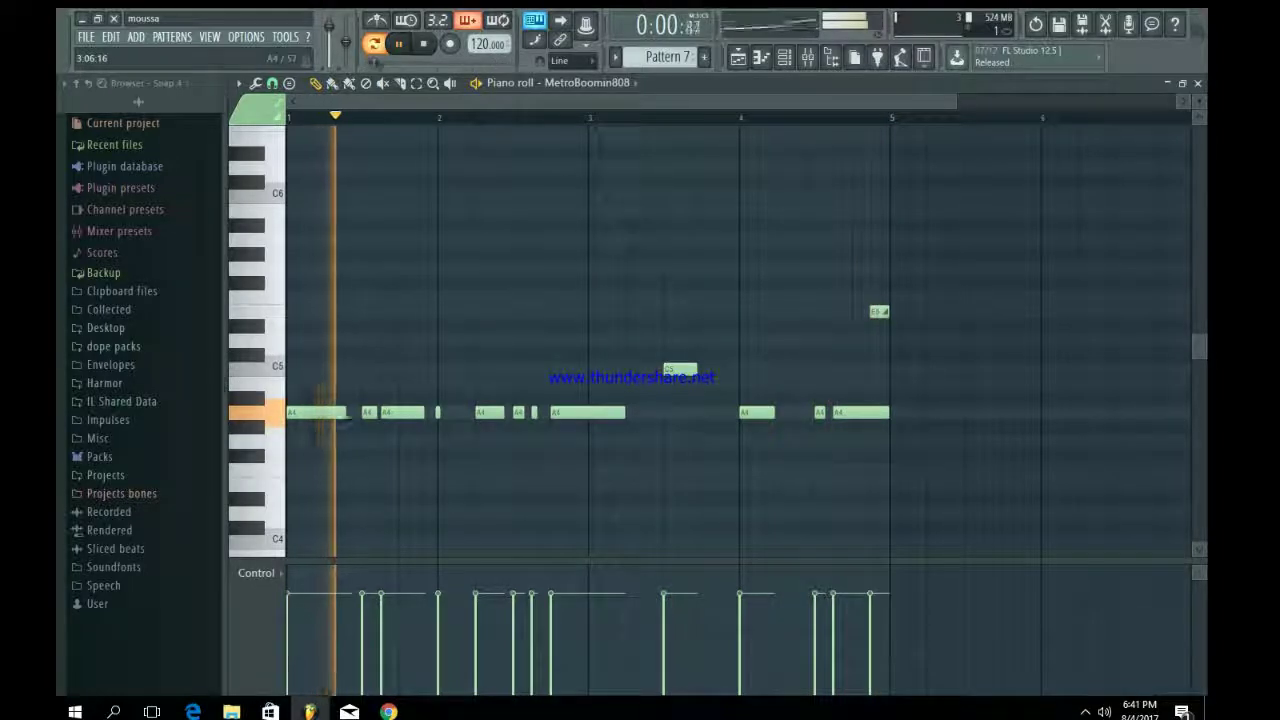
- Add a short A4 note just before bar 3's C5 note and a short E5 note overlapping the C5's end
click(647, 412)
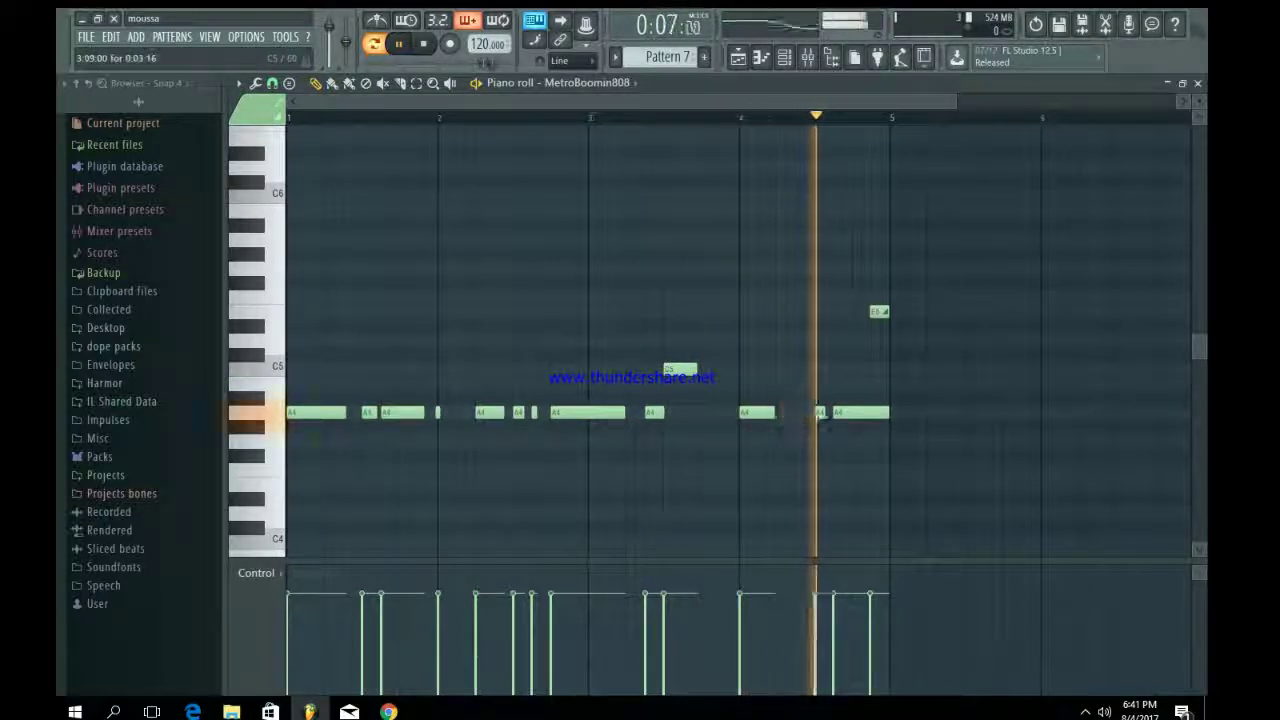
click(710, 297)
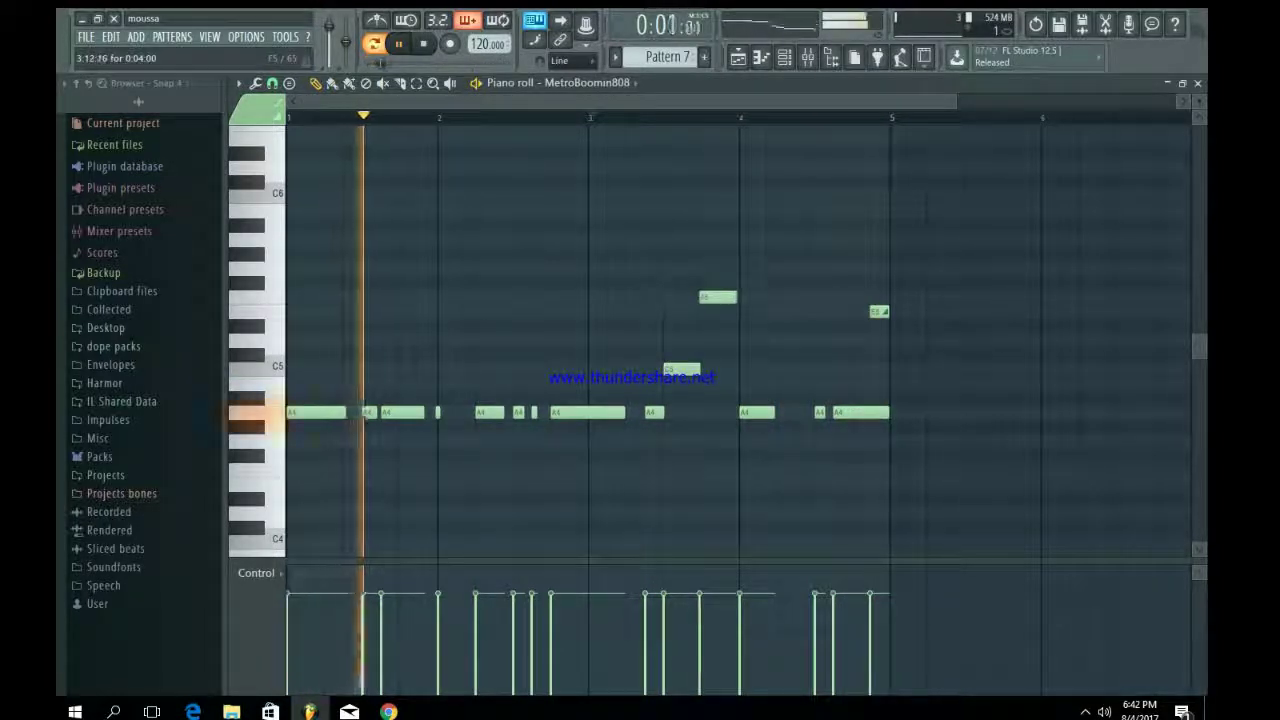
drag(710, 297, 710, 312)
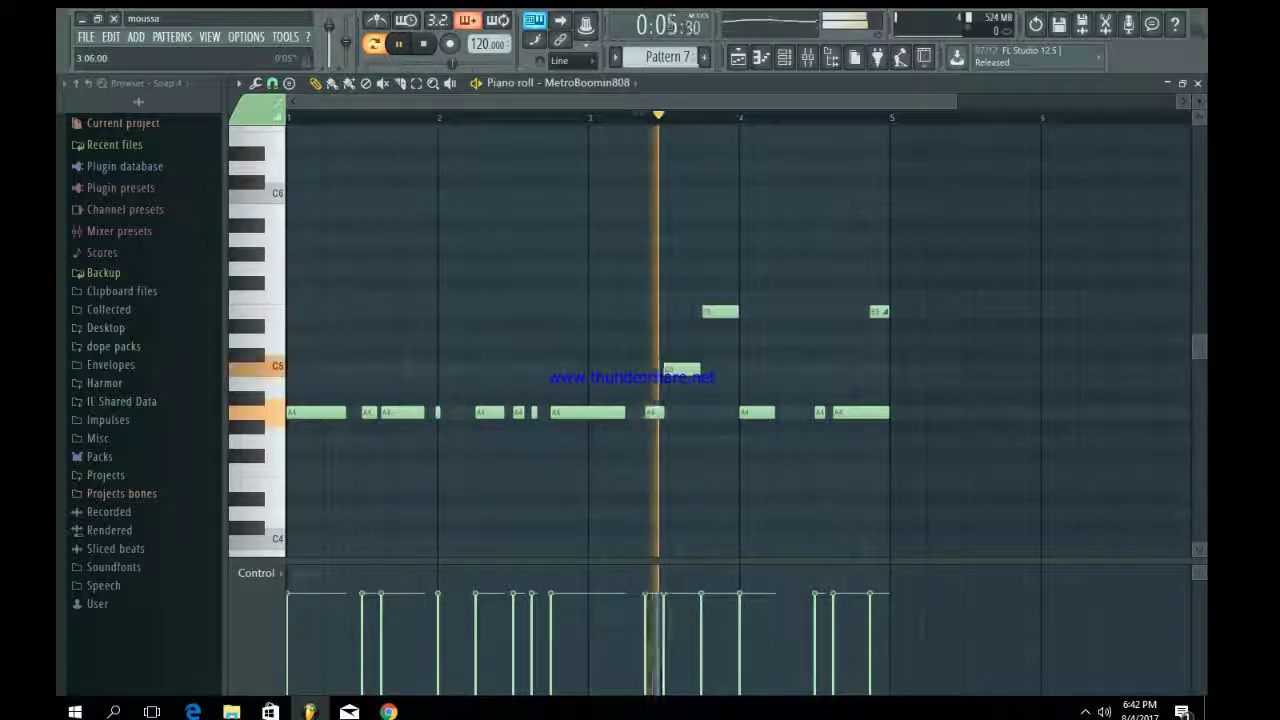
drag(737, 312, 698, 312)
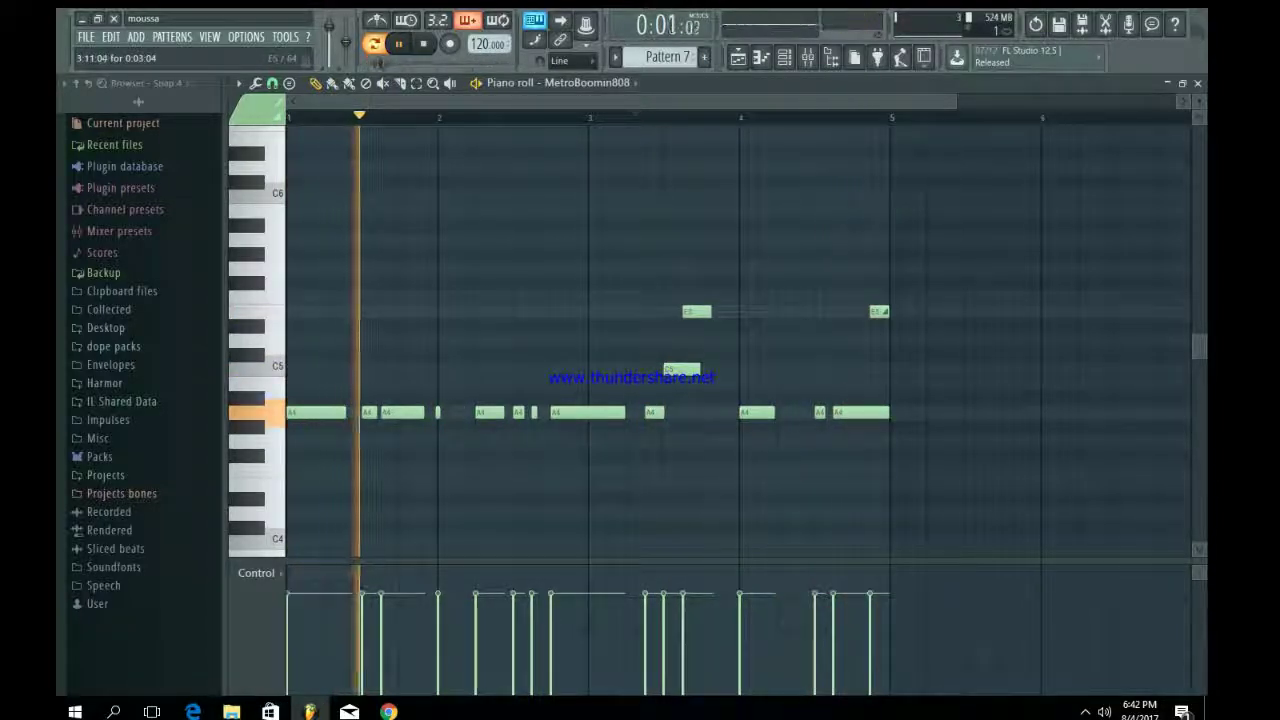
- Make bar 3's E5 note a slide note and add a short A5 note ending at the start of bar 4
double_click(698, 312)
click(537, 337)
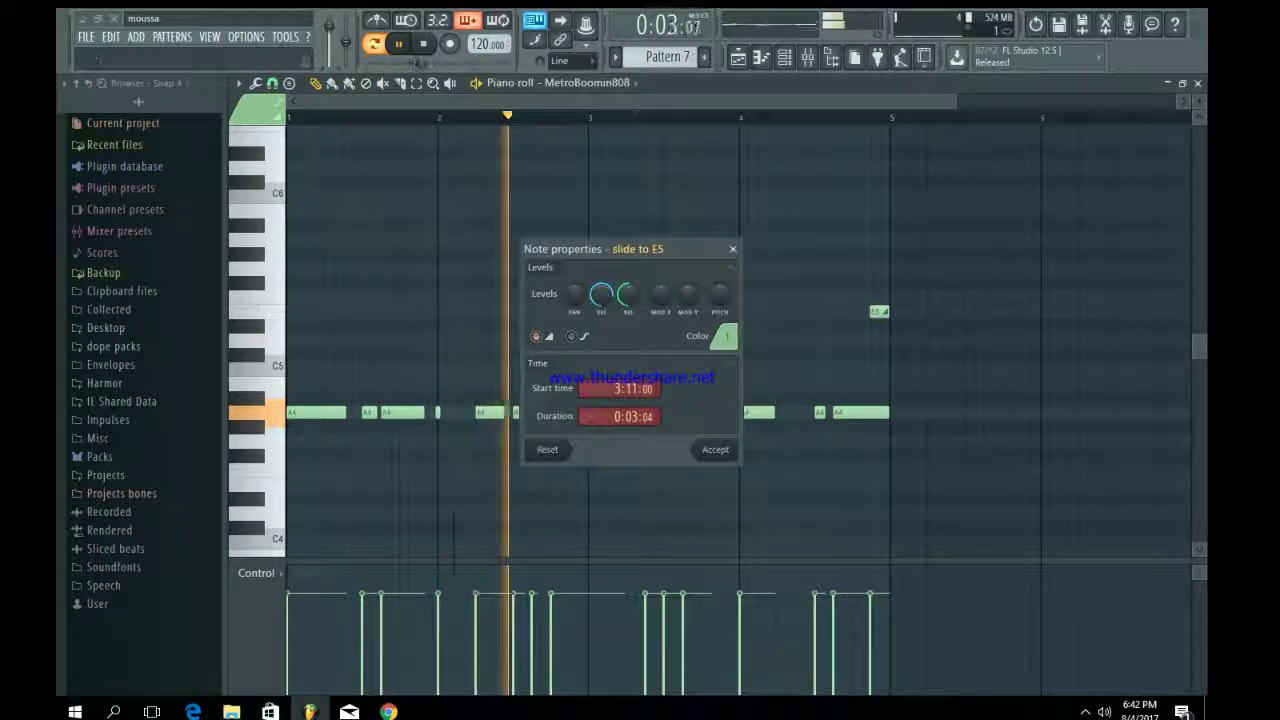
click(714, 450)
click(721, 240)
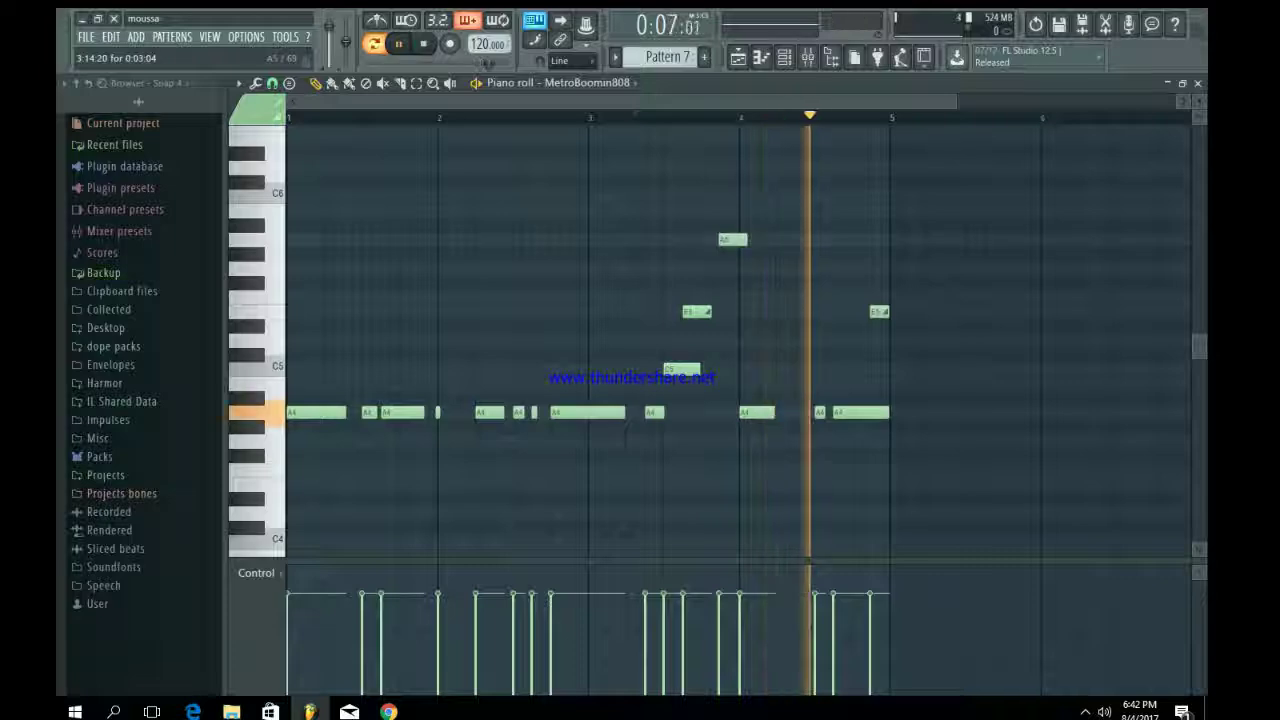
drag(746, 240, 739, 240)
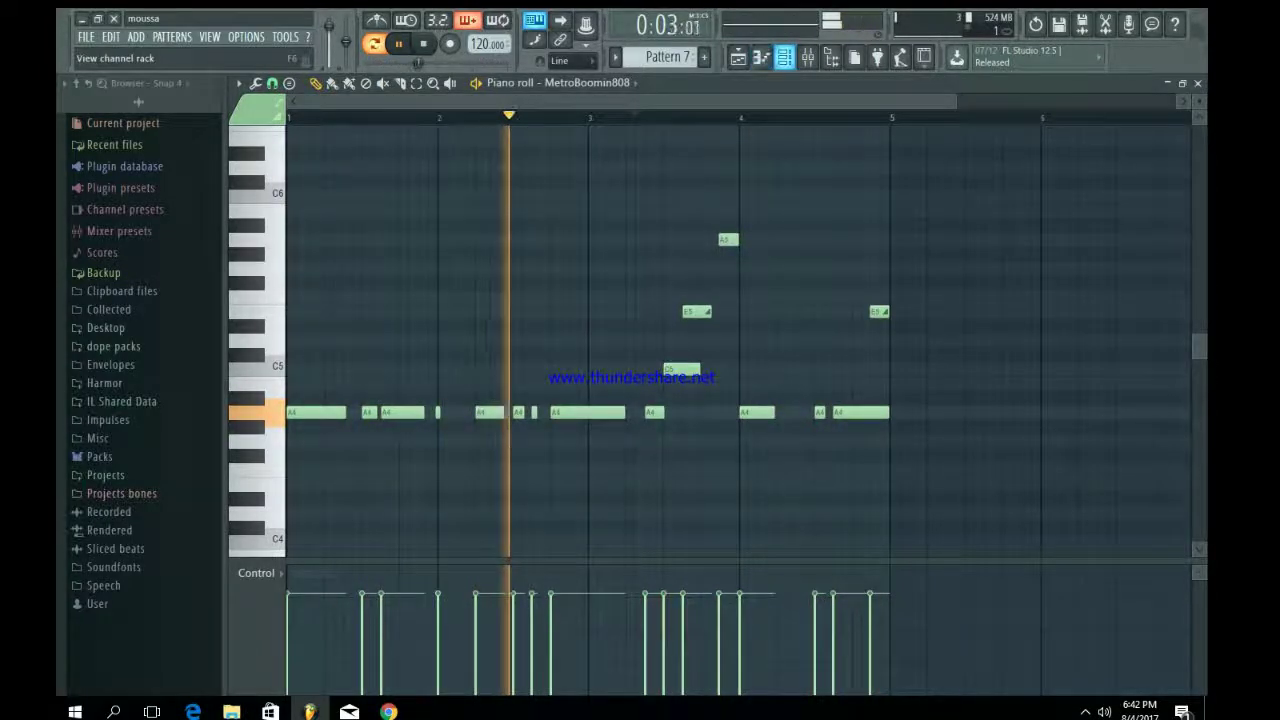
- Stop playback and route the selected channels, MetroKick through Device Connect, to mixer tracks starting at Insert 4
key(F6)
key(space)
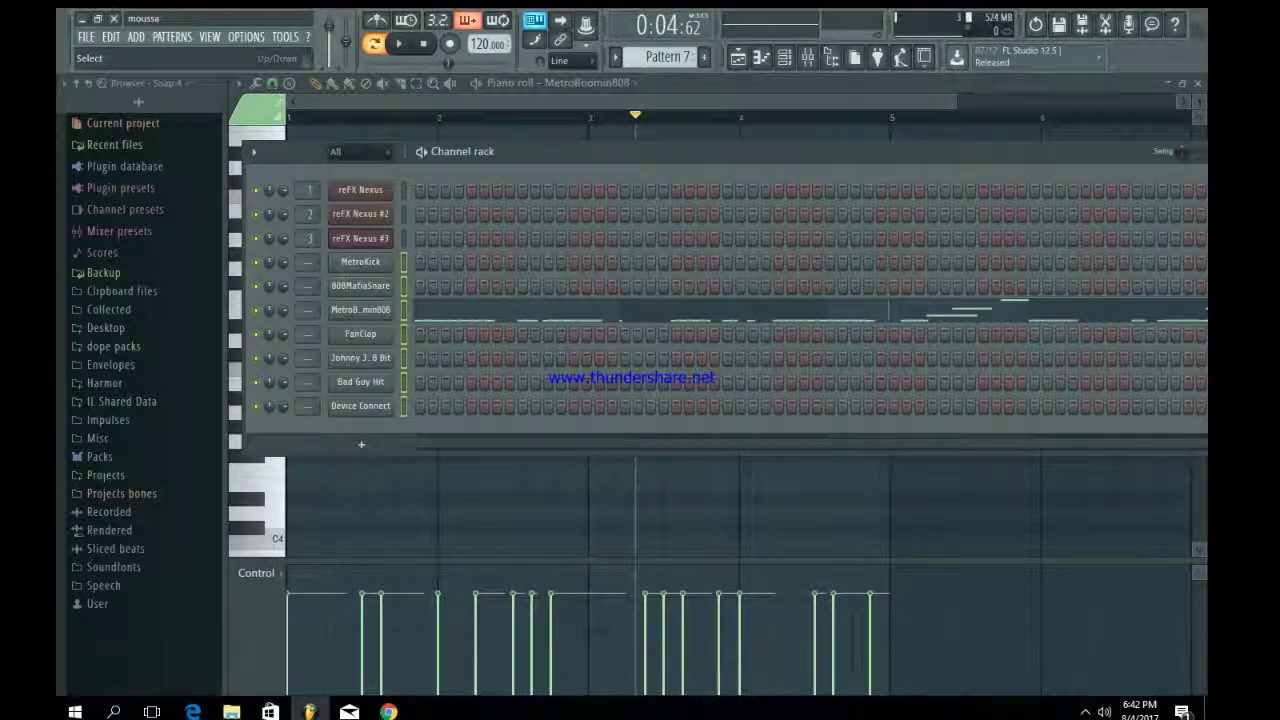
key(F9)
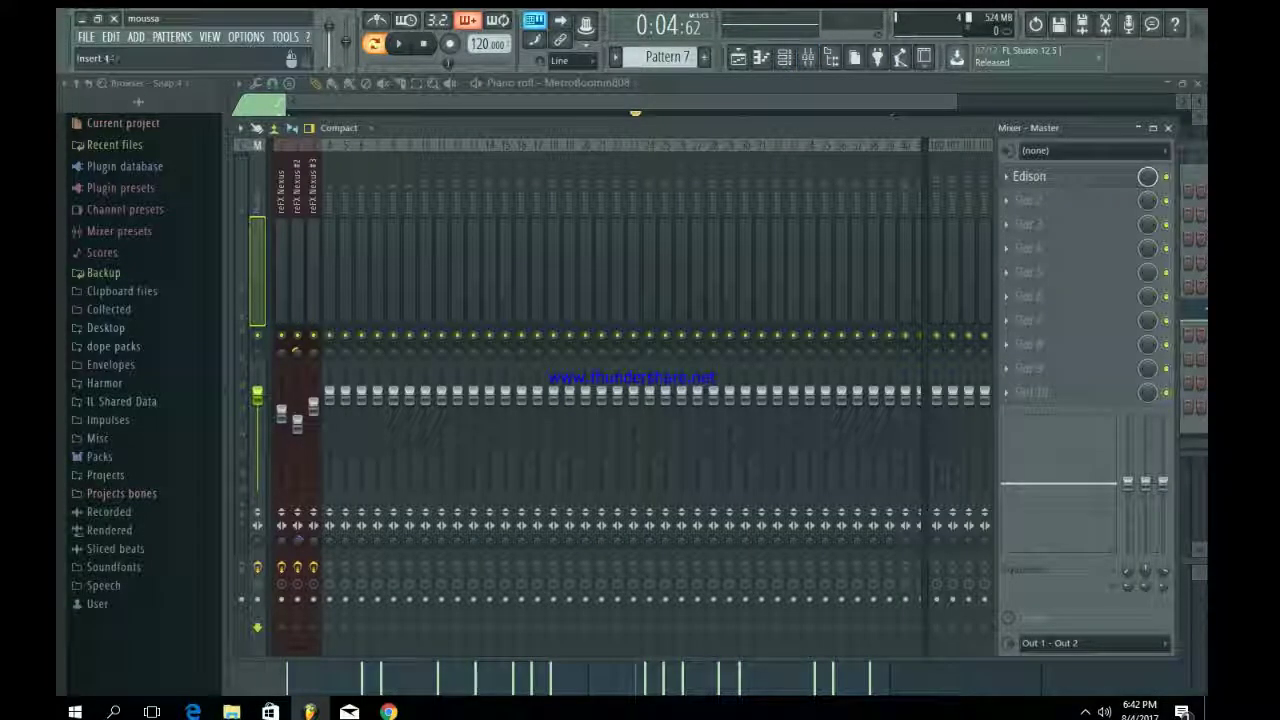
right_click(332, 145)
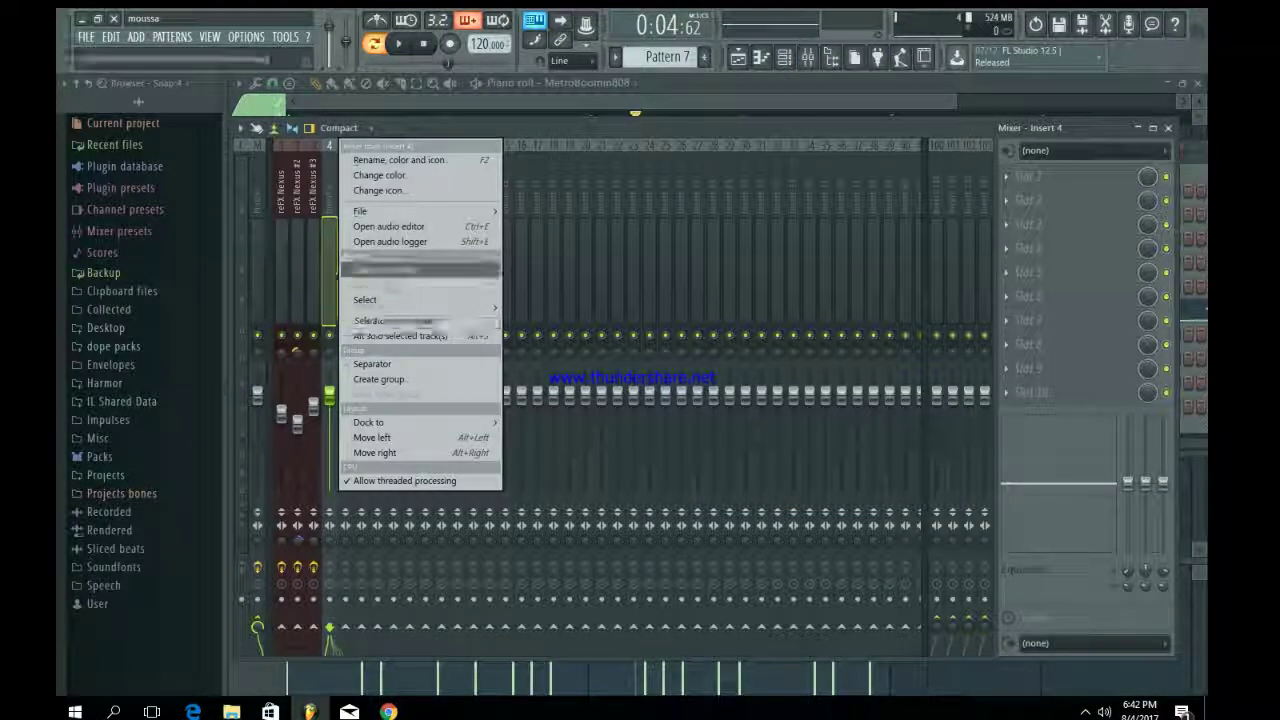
mouse_move(400, 268)
click(600, 283)
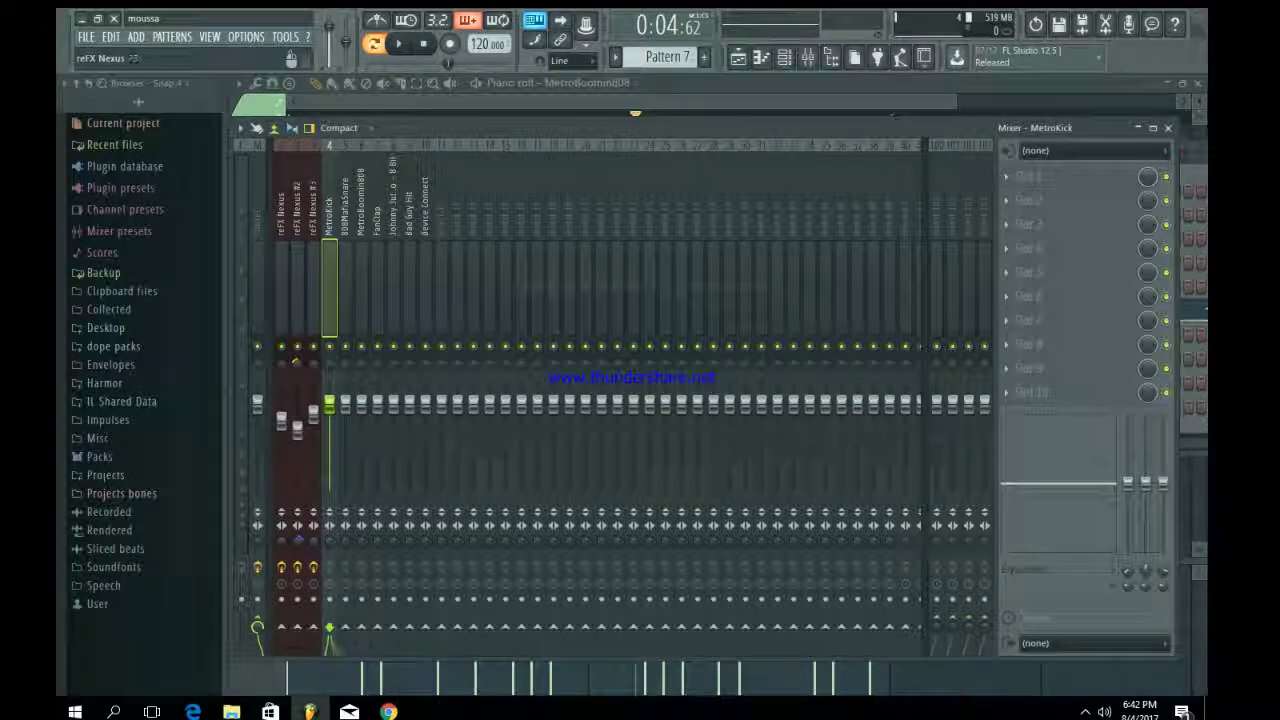
key(super)
click(340, 128)
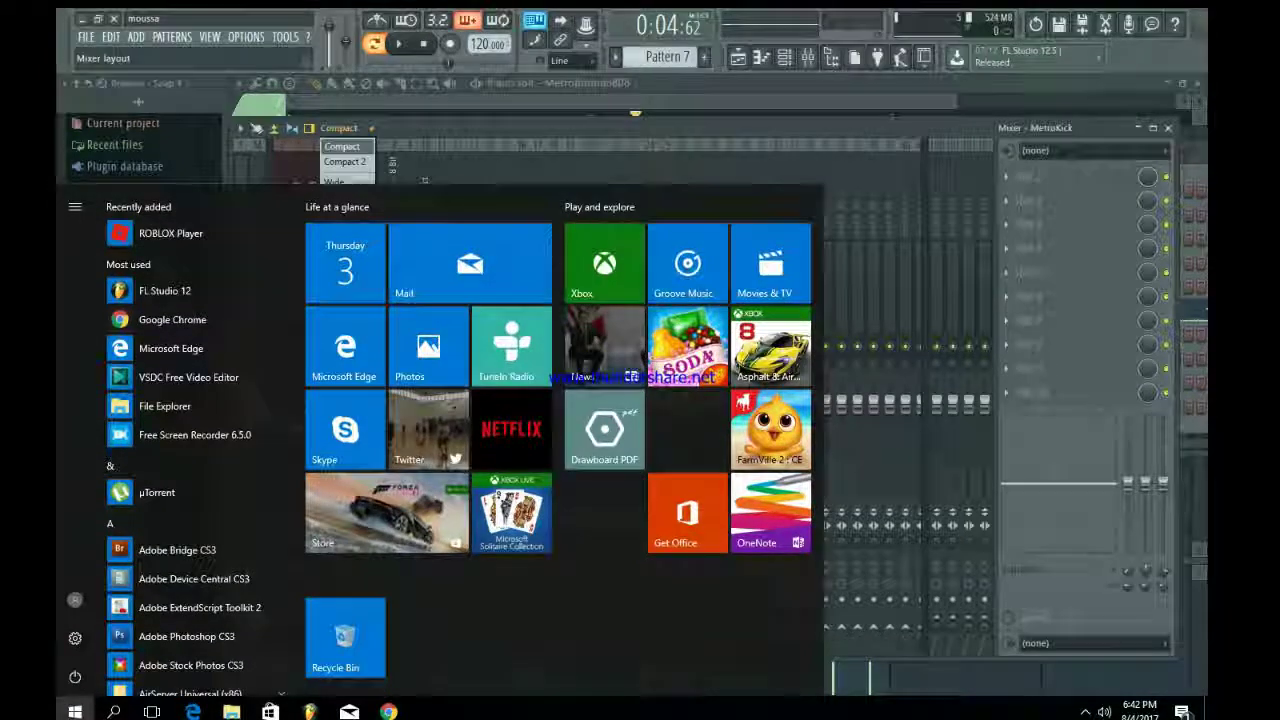
click(300, 190)
- Pull the faders of mixer tracks 1 to 10 fully down and partly raise those of MetroKick and MetroBoomin808
drag(281, 200, 425, 200)
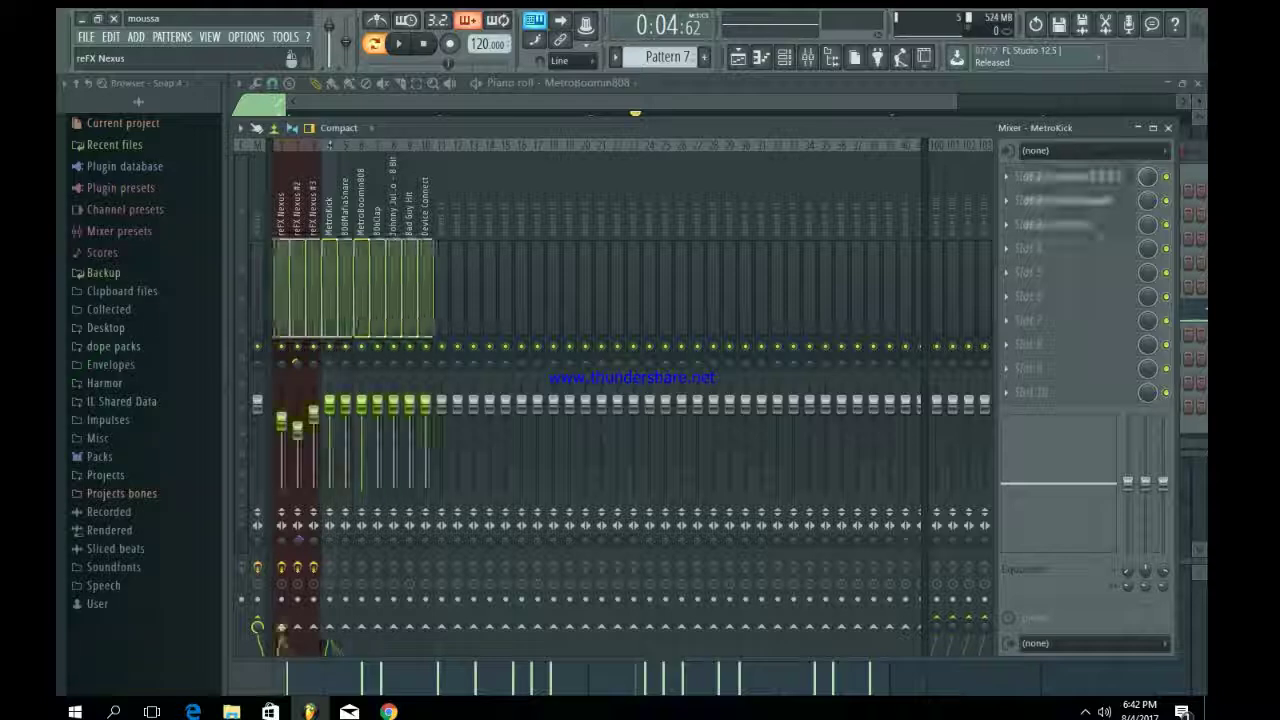
drag(425, 405, 425, 491)
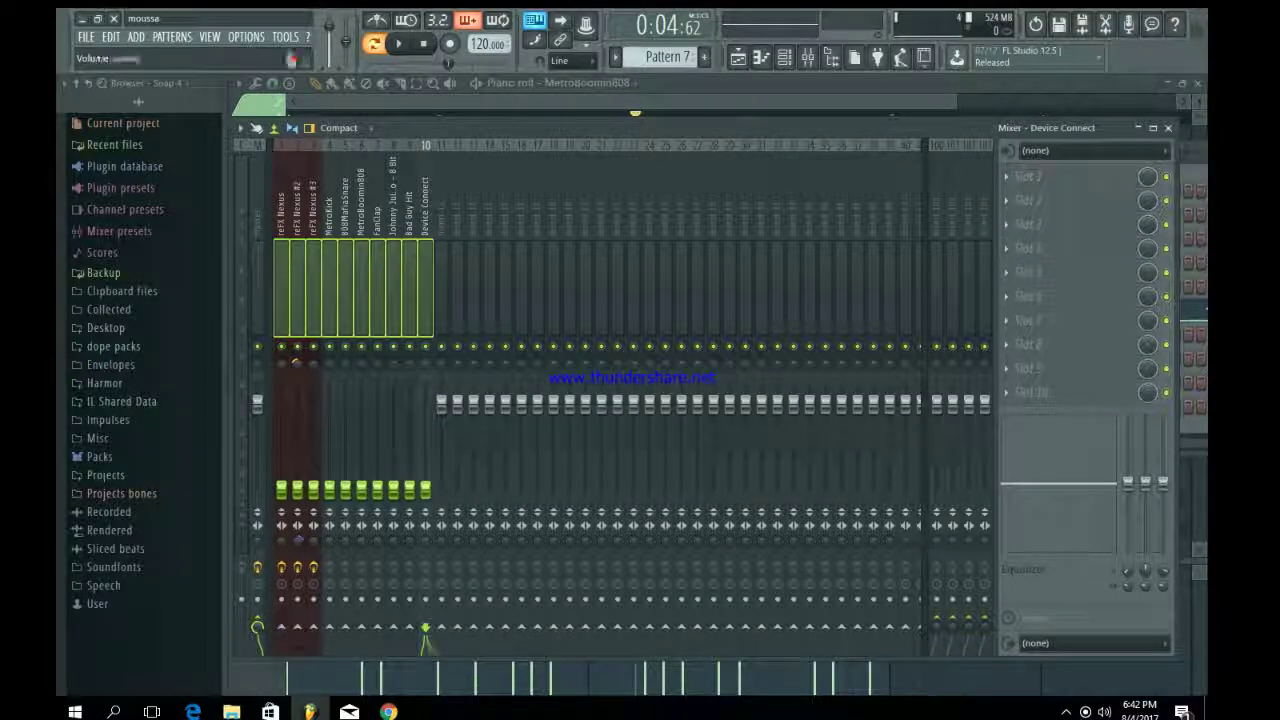
right_click(333, 145)
click(330, 284)
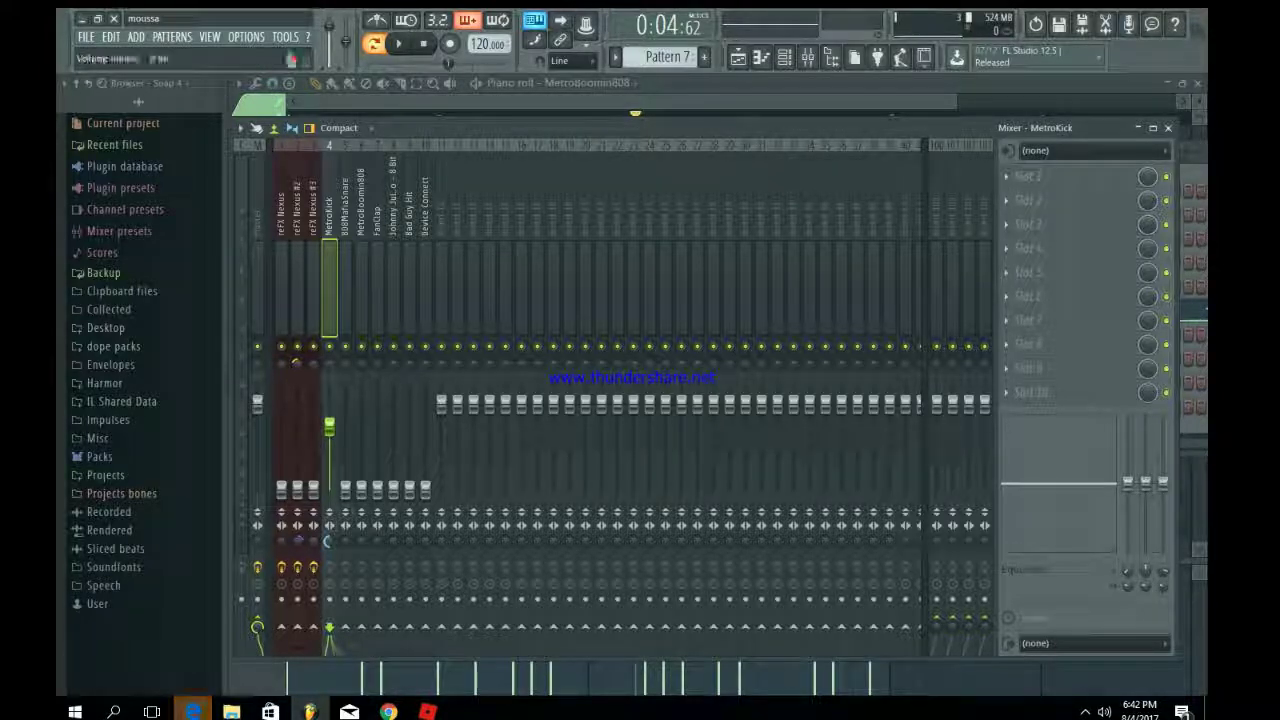
click(361, 290)
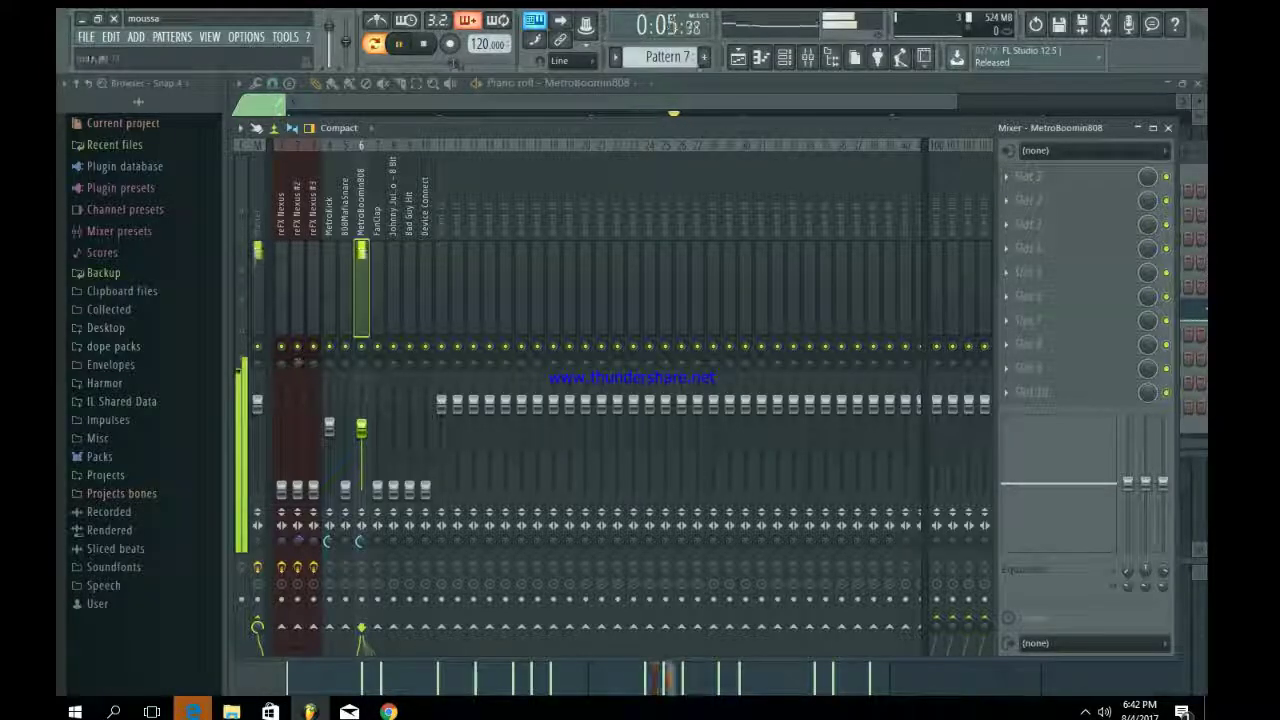
- Load Fruity Parametric EQ 2 on the MetroBoomin808 mixer track, cut the lowest and highest frequencies and add a narrow low-frequency boost
click(1028, 176)
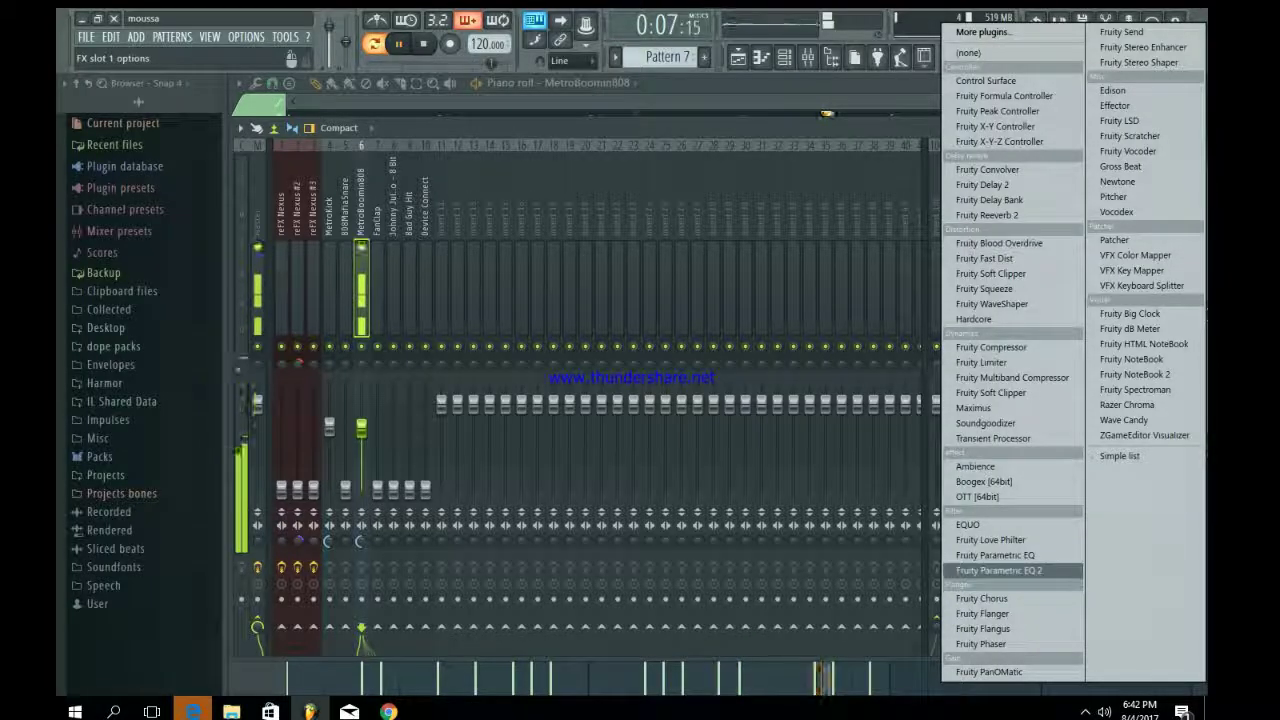
click(998, 570)
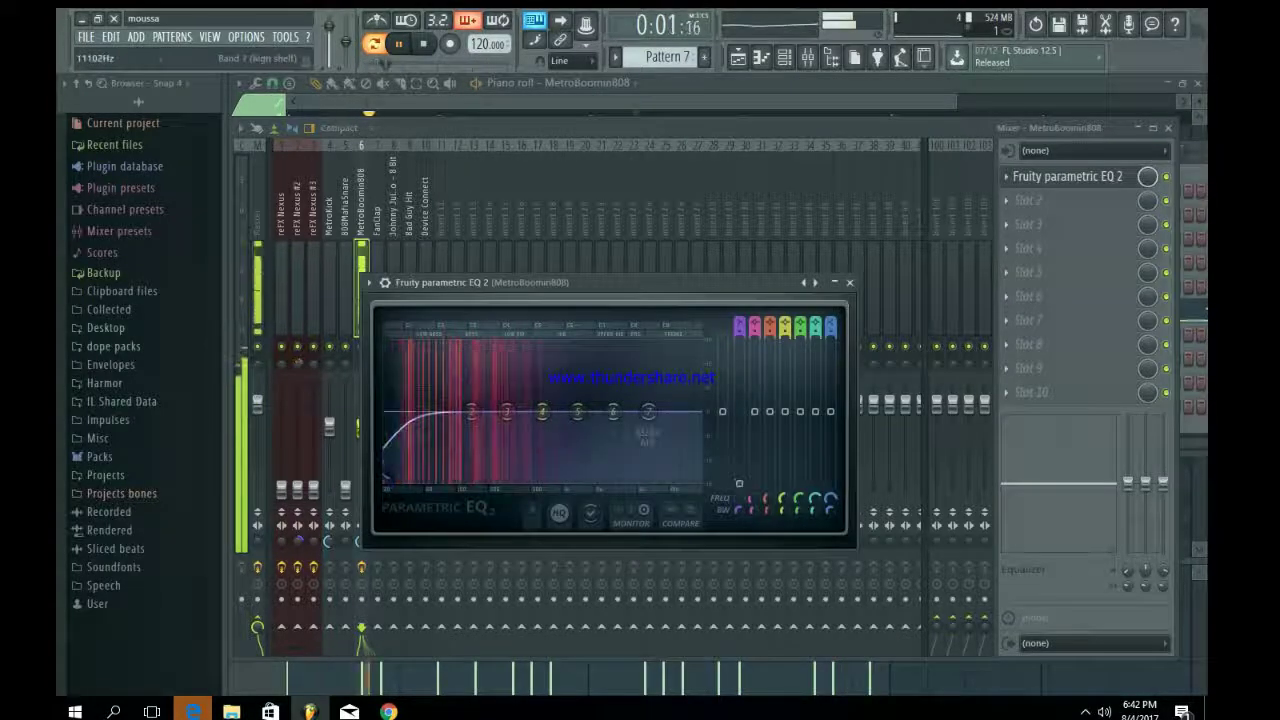
drag(649, 412, 664, 481)
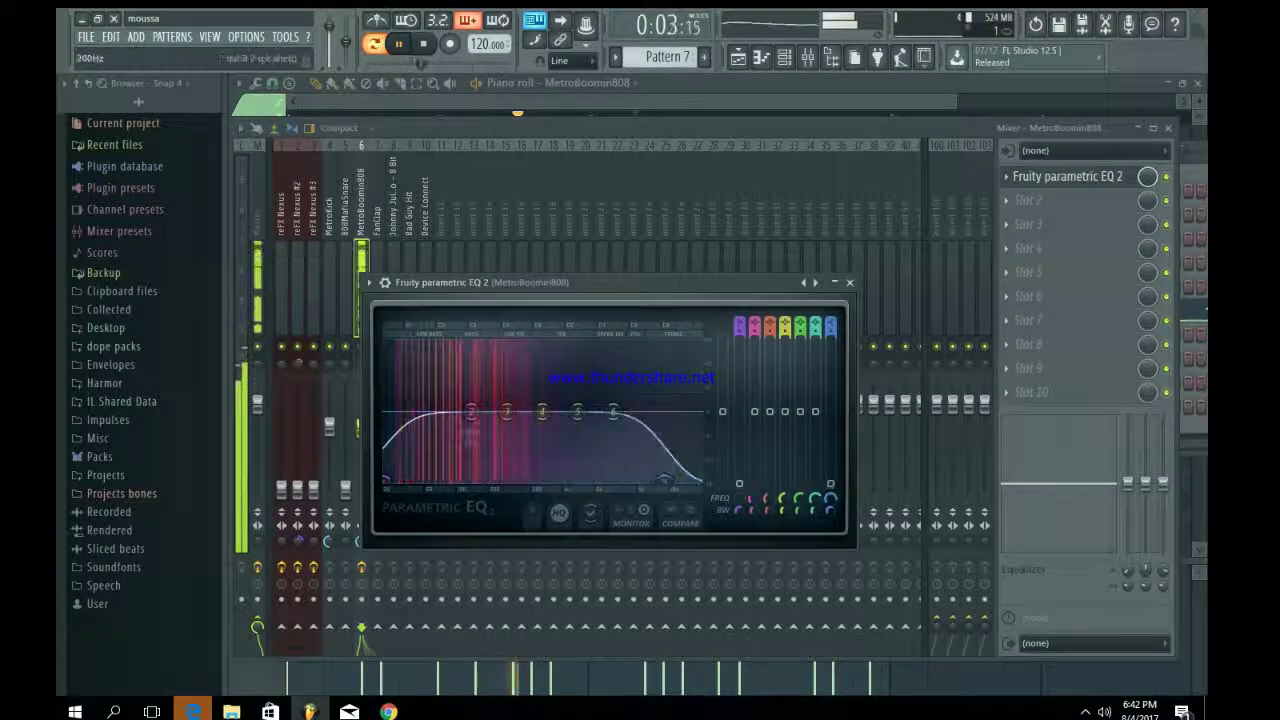
drag(471, 411, 457, 397)
scroll(457, 397, down, 8)
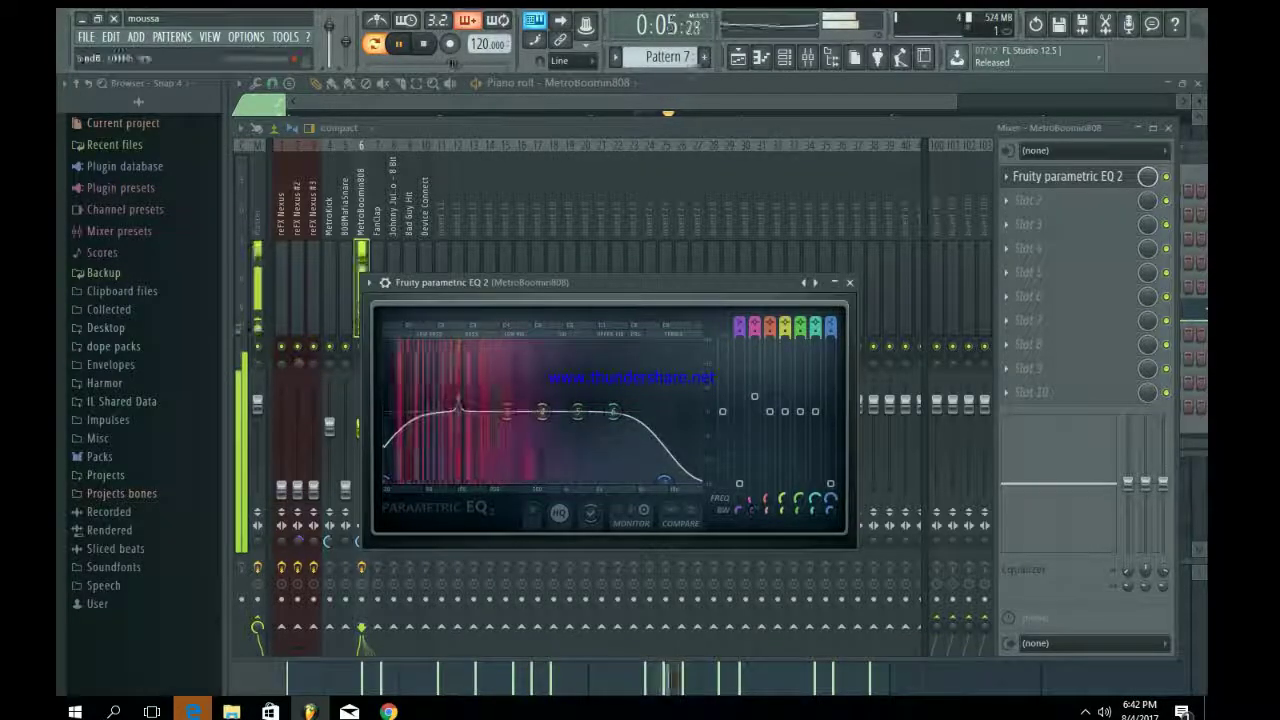
click(849, 282)
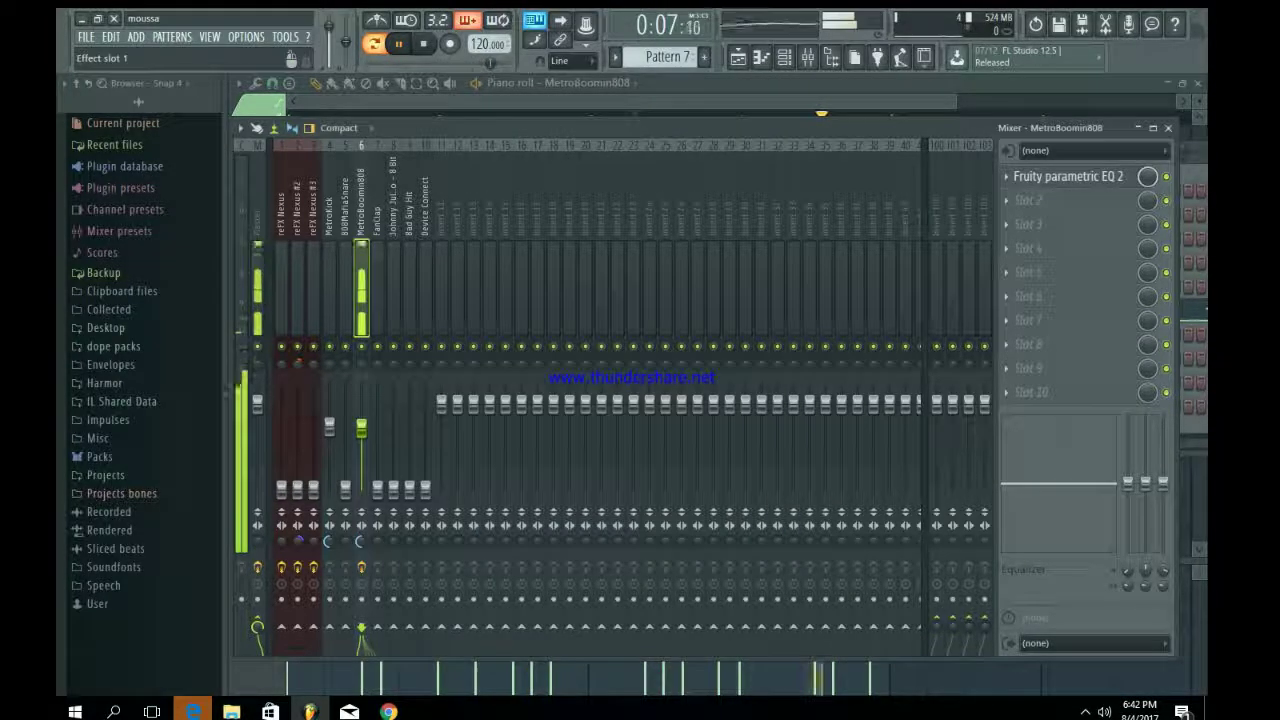
- Load Fruity Fast Dist in the second effect slot of MetroBoomin808 and adjust its distortion and mix level
click(1040, 203)
click(984, 258)
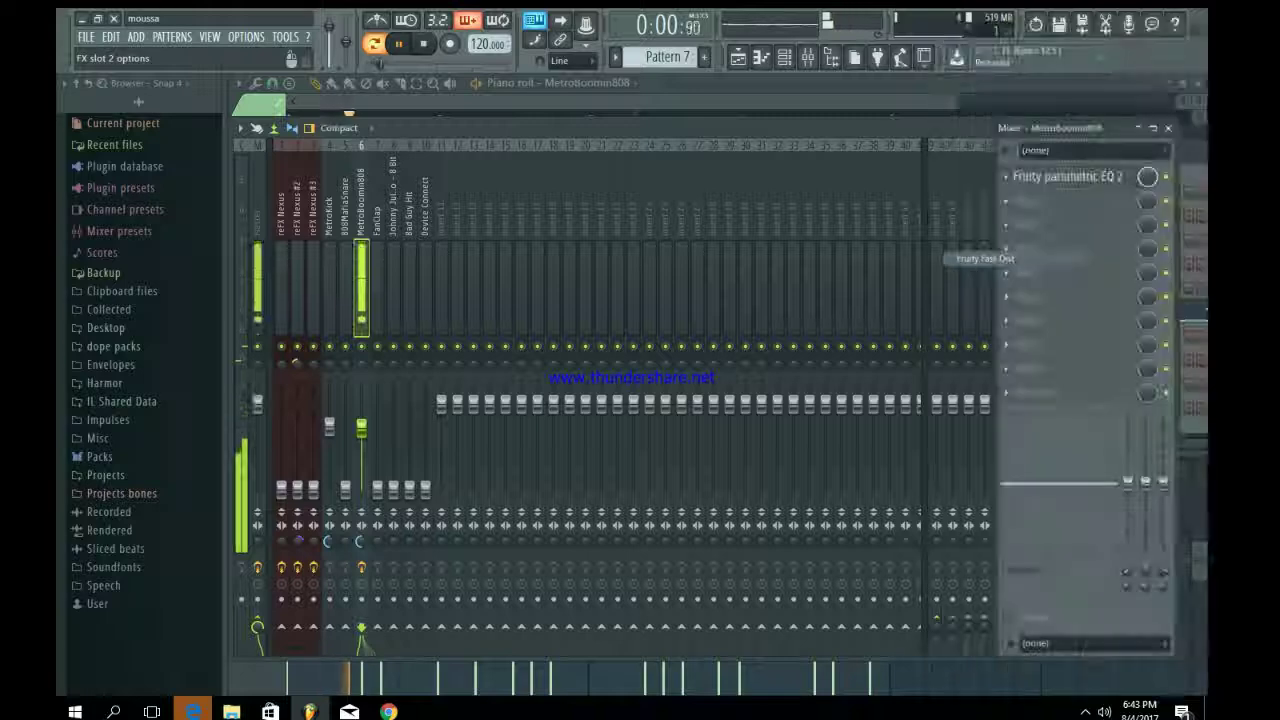
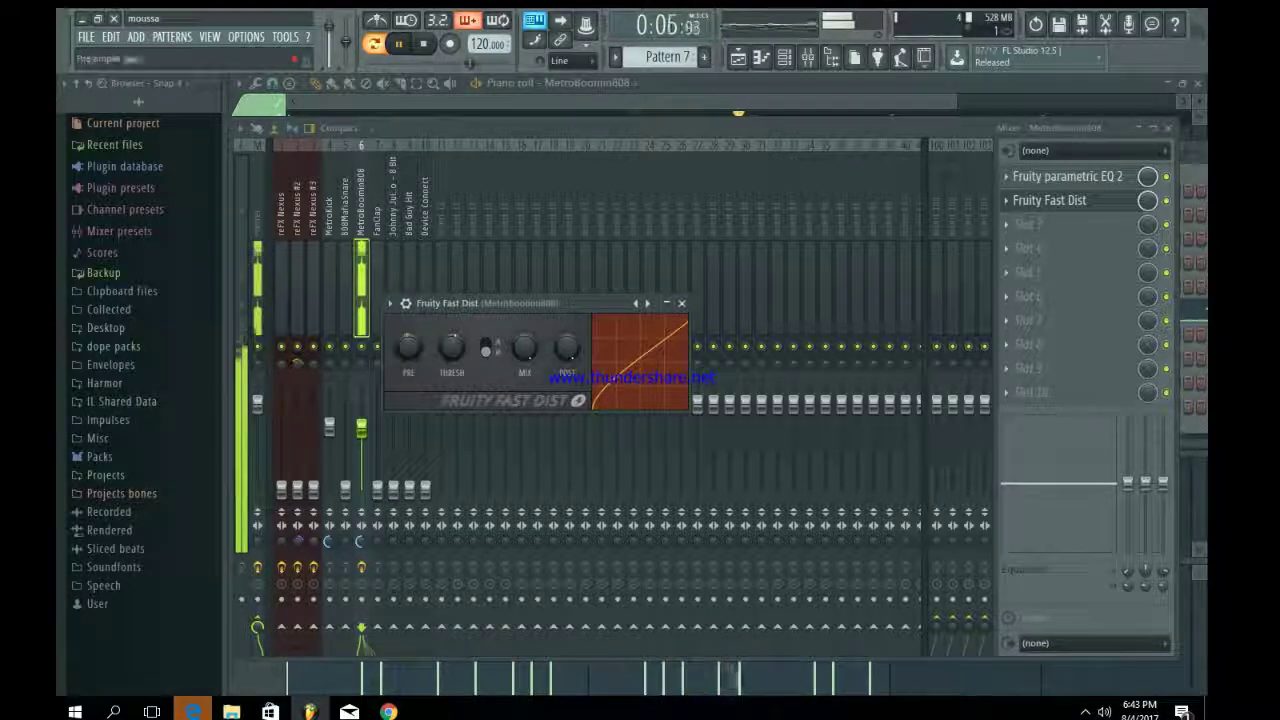
click(681, 303)
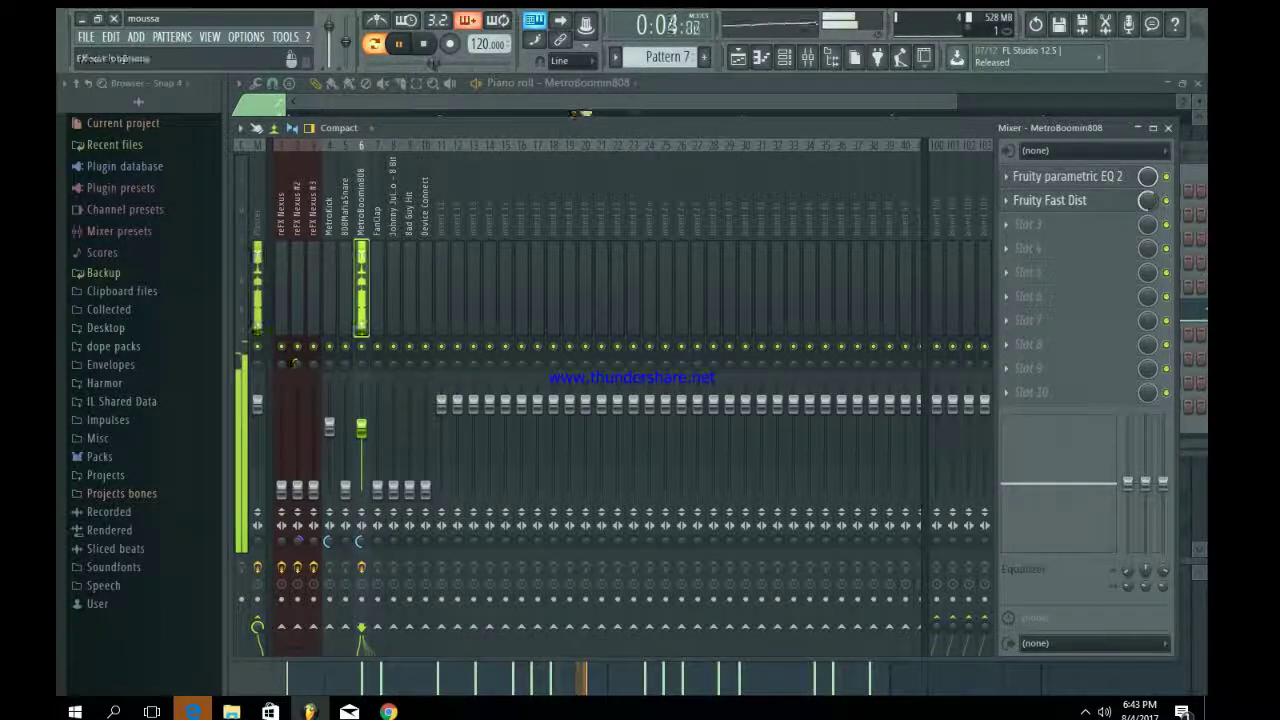
- Load Fruity Limiter in the third effect slot of MetroBoomin808, switch it to compressor mode and raise its gain
click(1028, 224)
click(1000, 366)
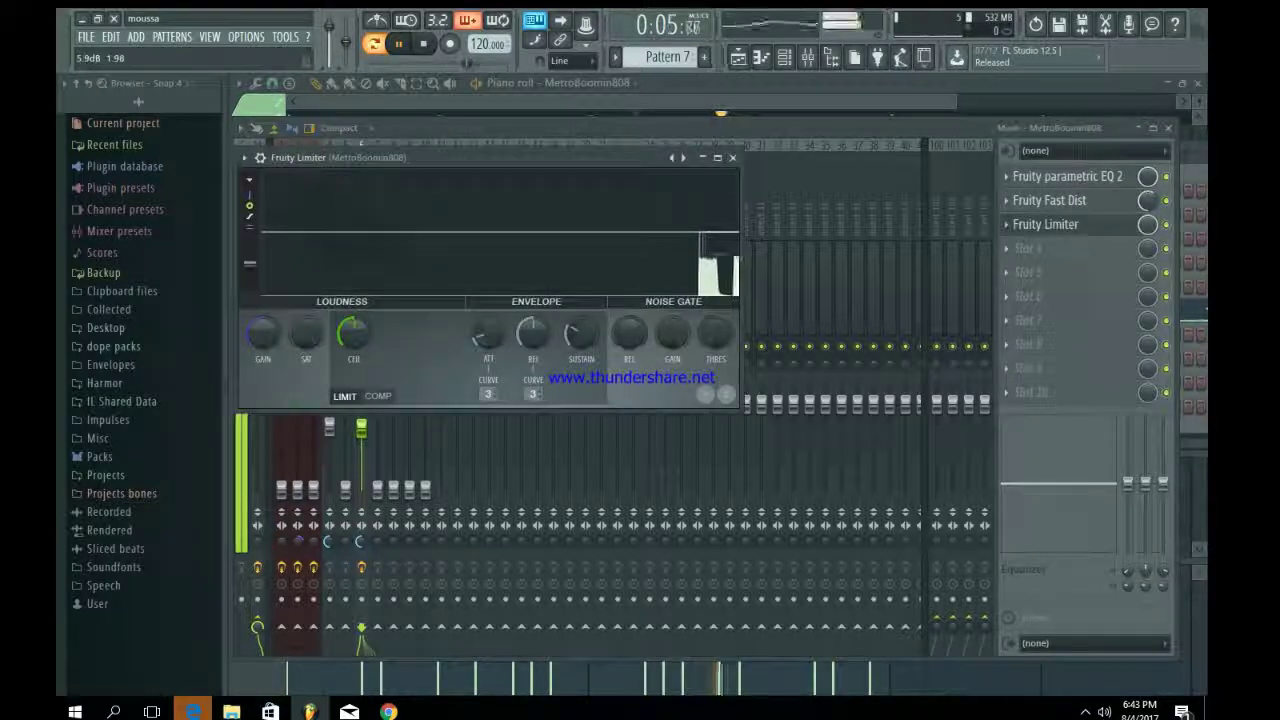
drag(263, 333, 263, 312)
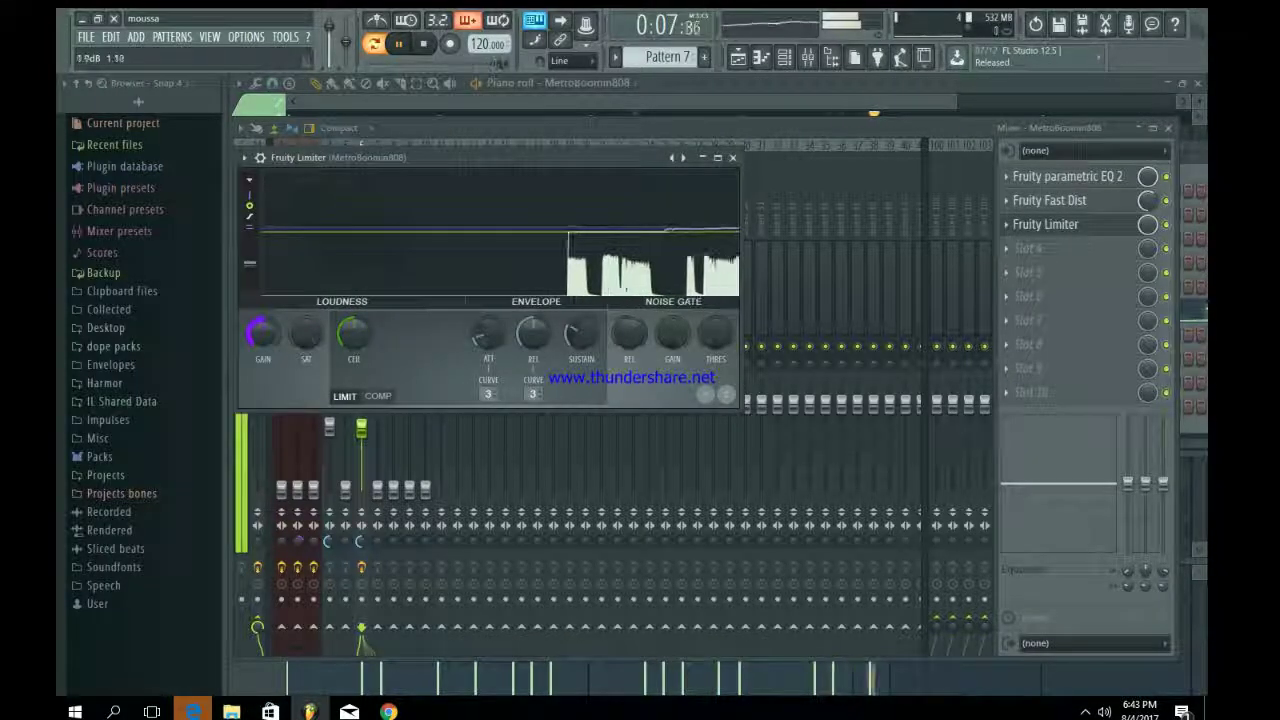
click(378, 396)
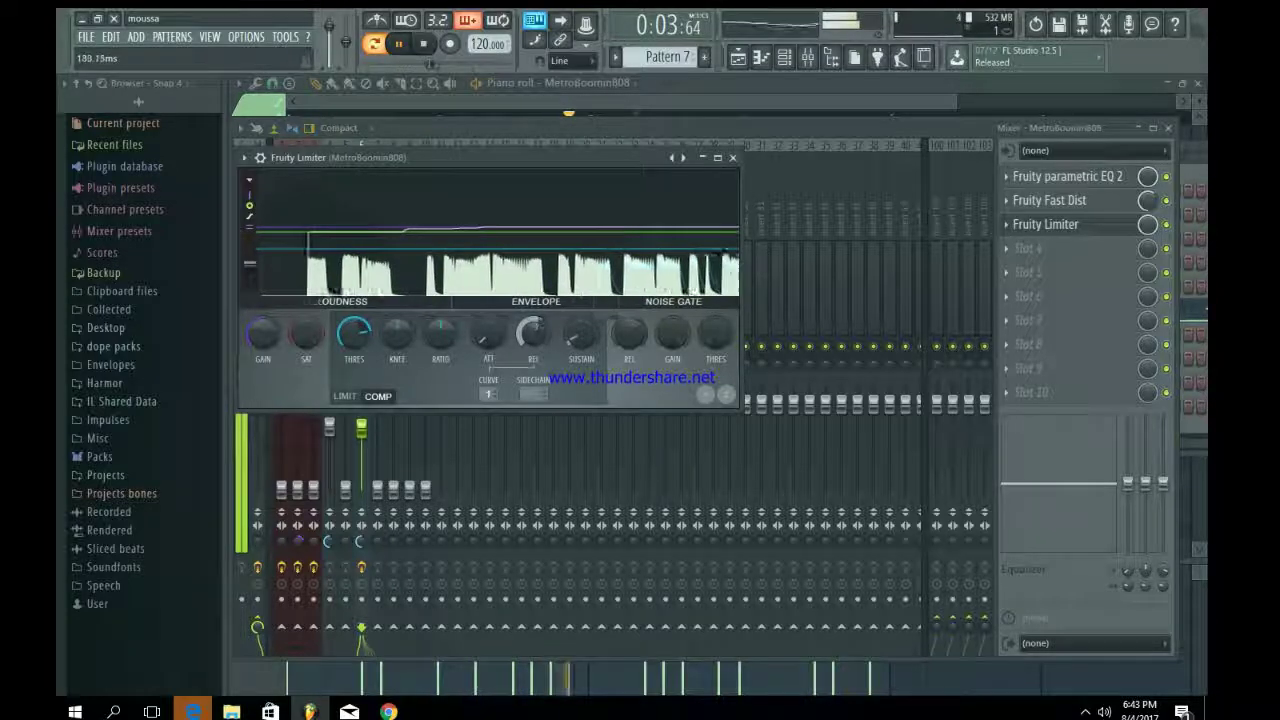
drag(263, 333, 263, 318)
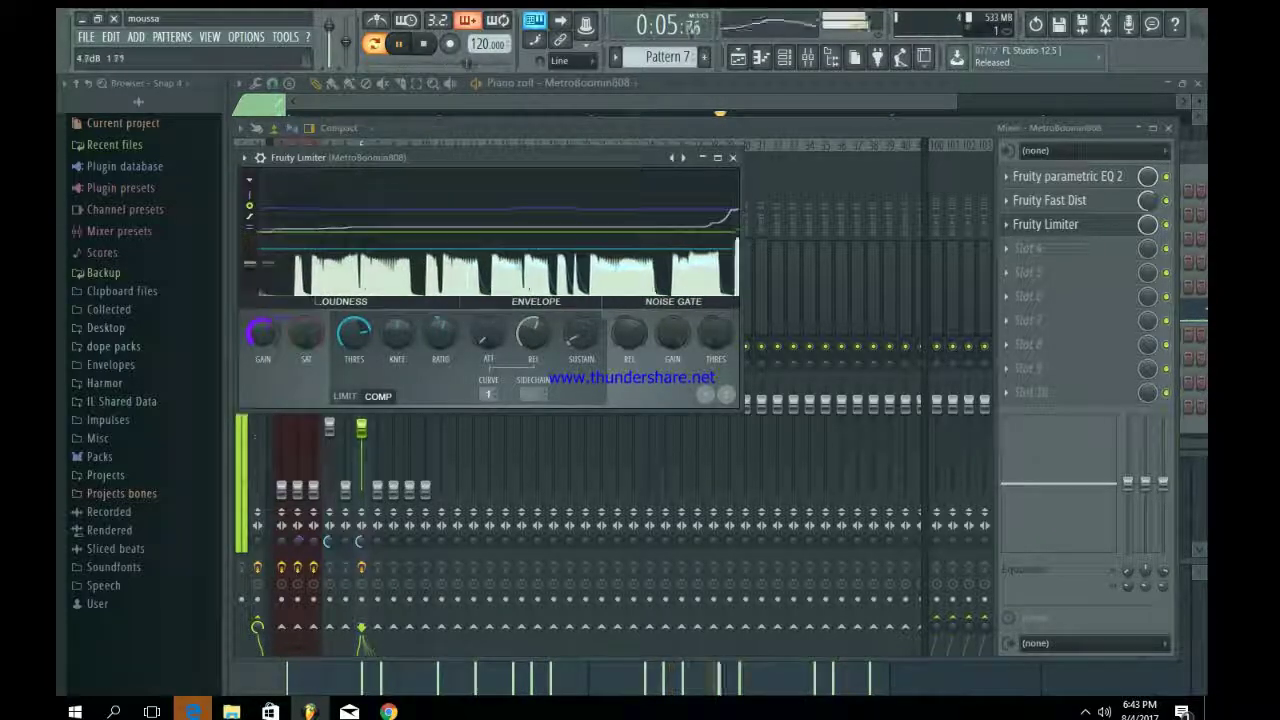
drag(330, 157, 476, 172)
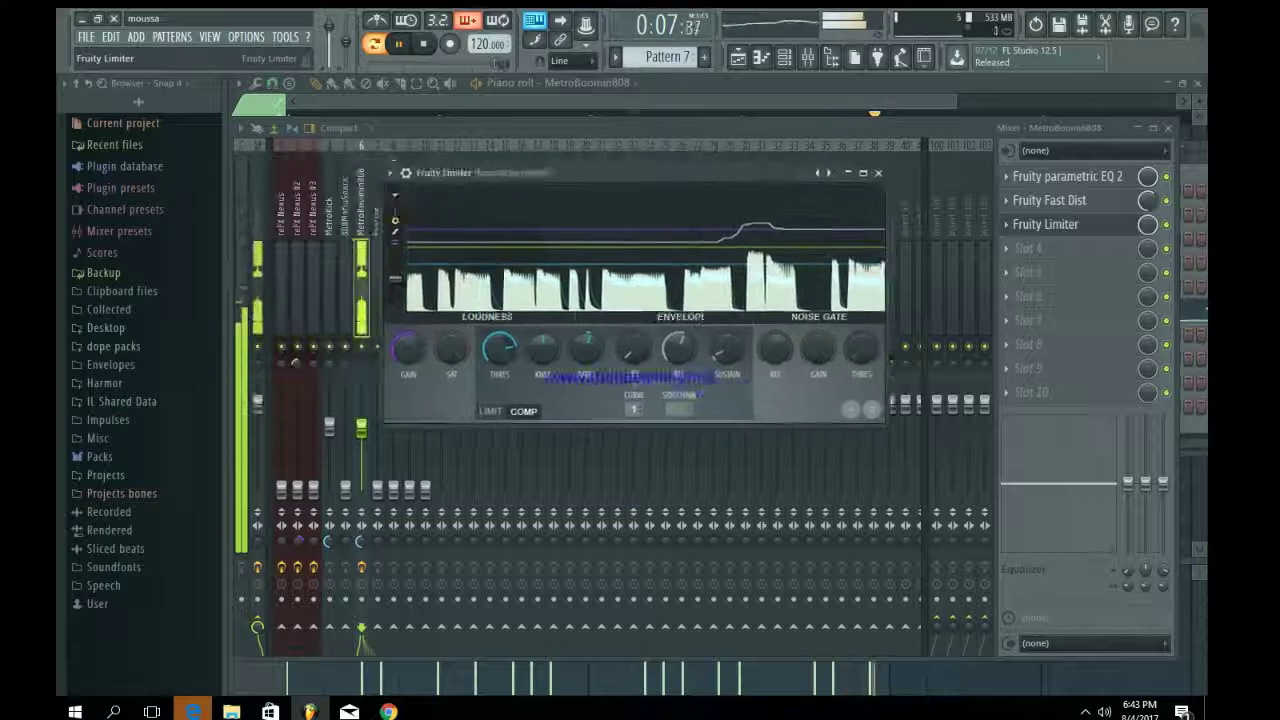
click(879, 173)
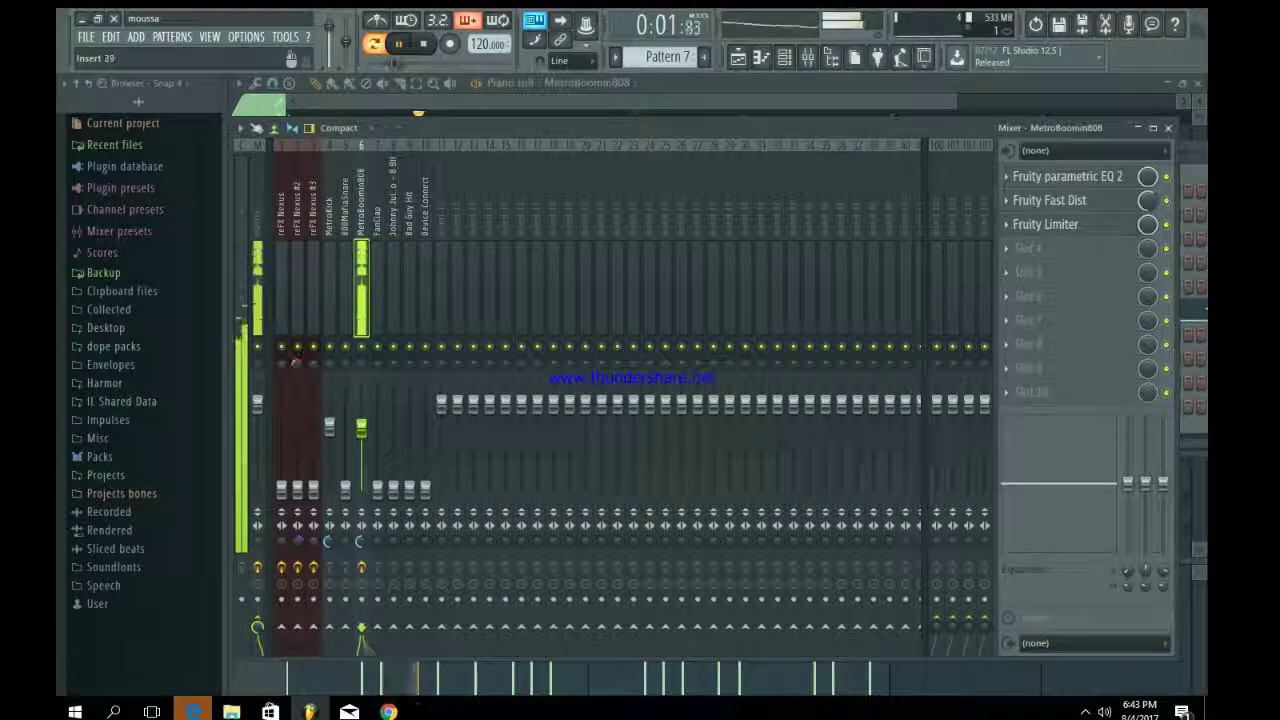
- Copy the MetroKick steps of Pattern 3 into Pattern 7 in place of the existing MetroBoomin808 notes
click(784, 57)
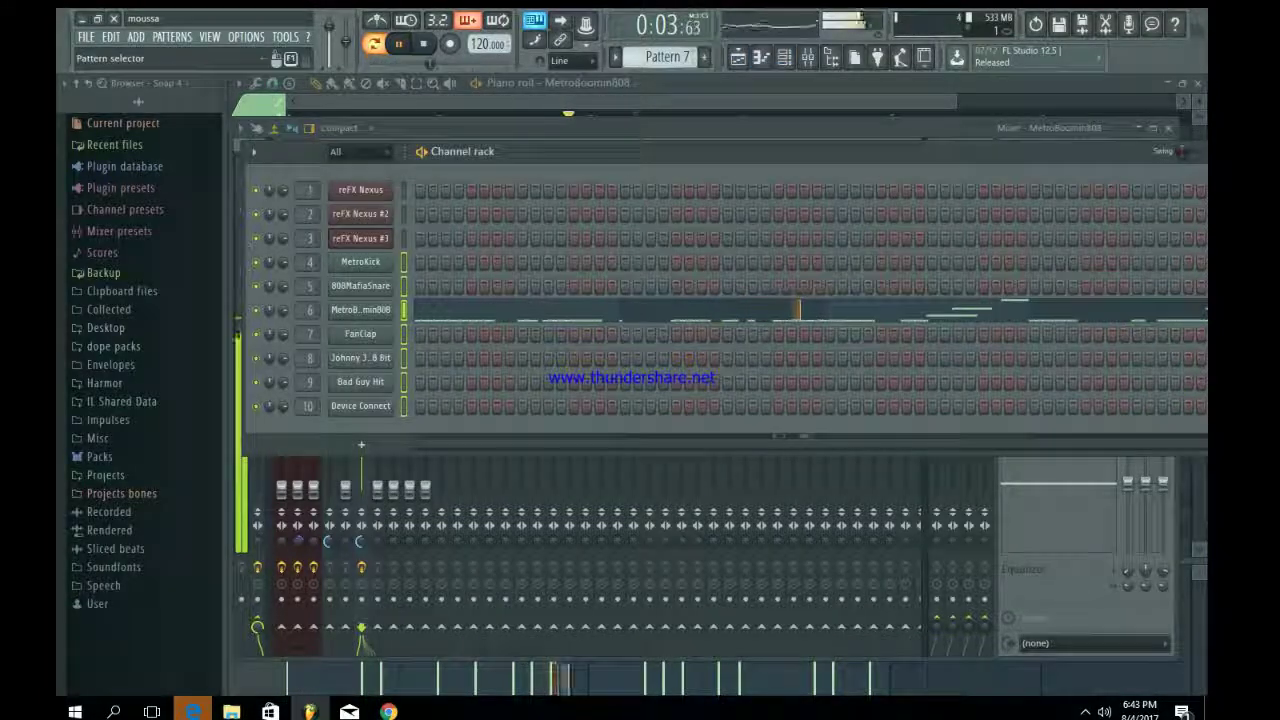
scroll(667, 57, up, 5)
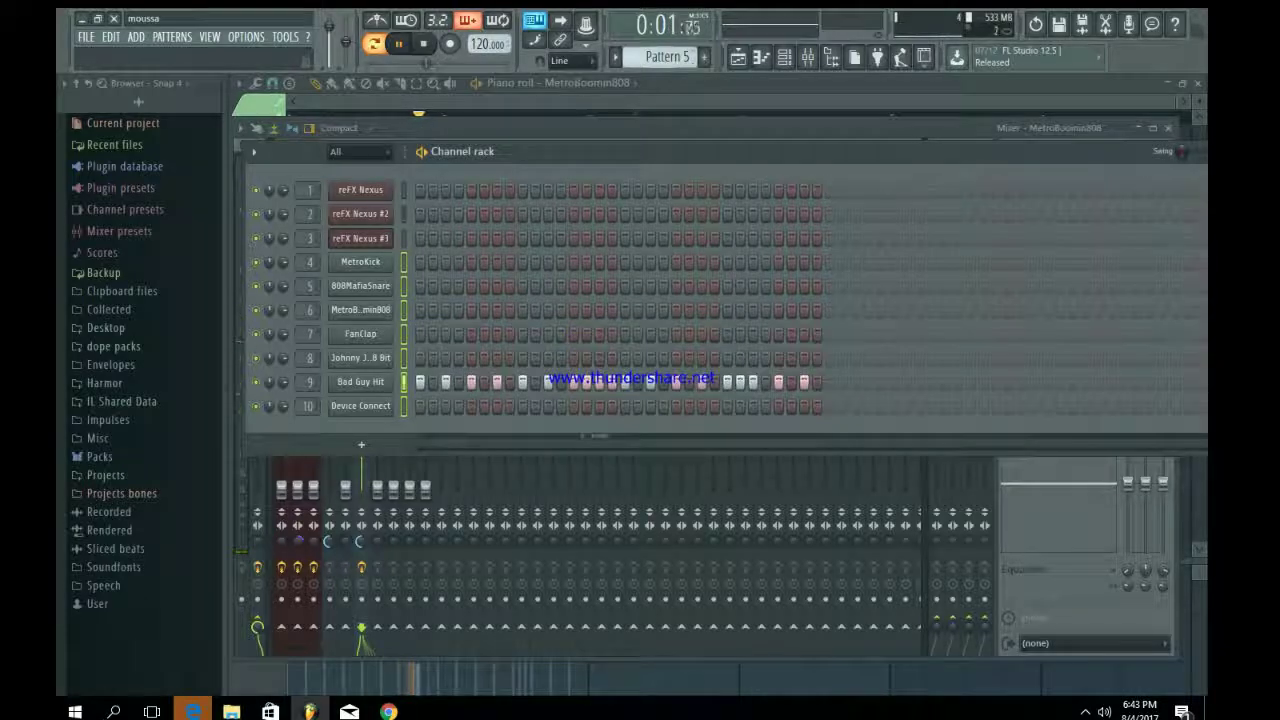
scroll(667, 57, down, 1)
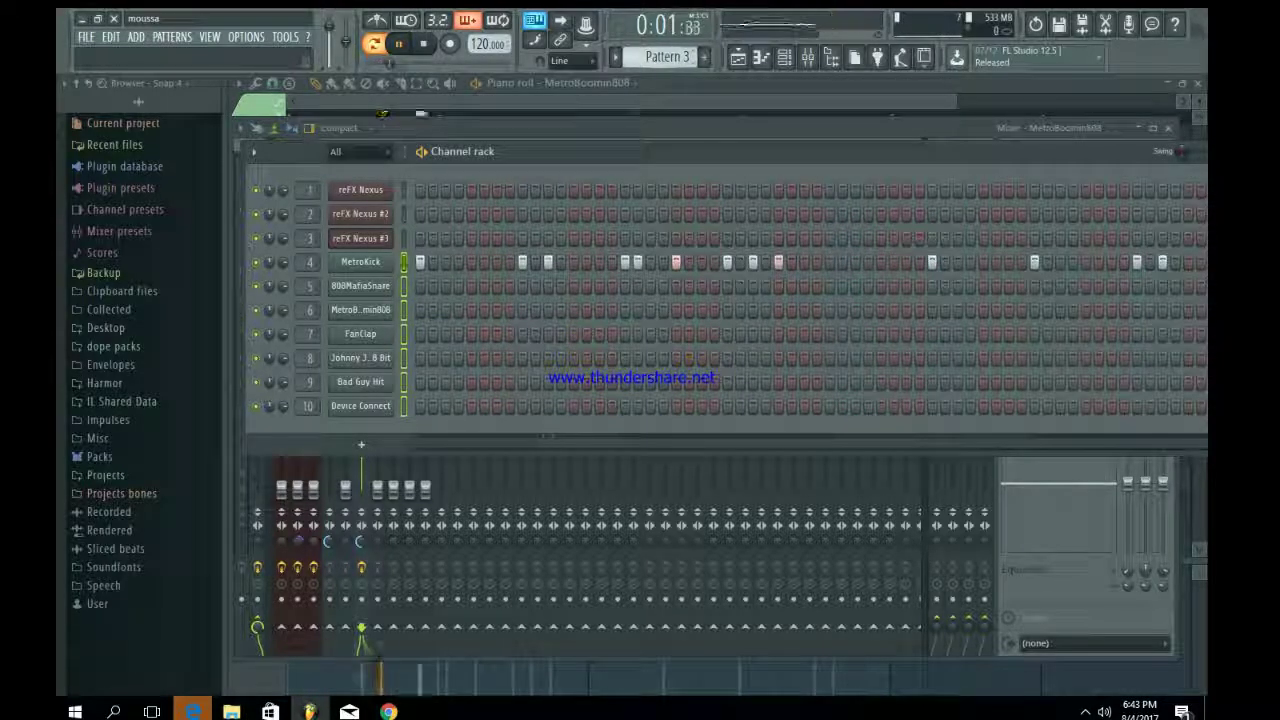
scroll(667, 57, down, 4)
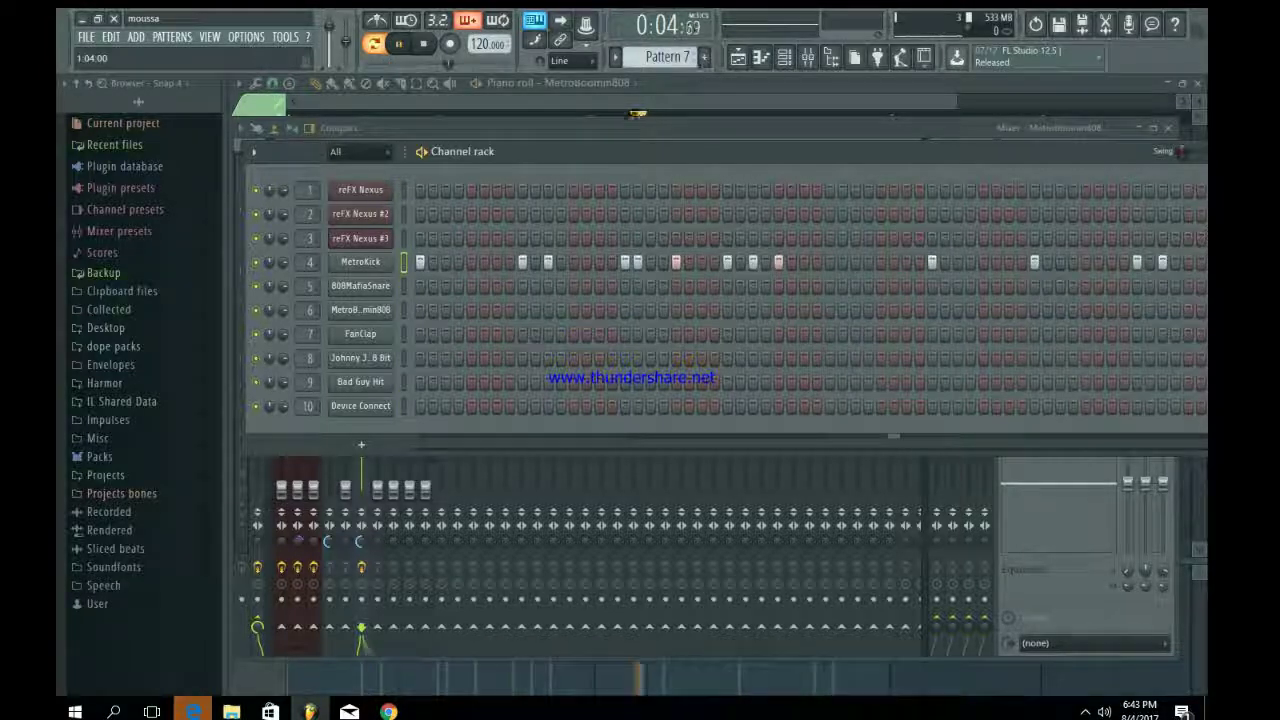
- Look through the melody, hi-hat, snare and empty patterns in the channel rack and return to Pattern 7
scroll(667, 57, down, 2)
scroll(667, 57, up, 3)
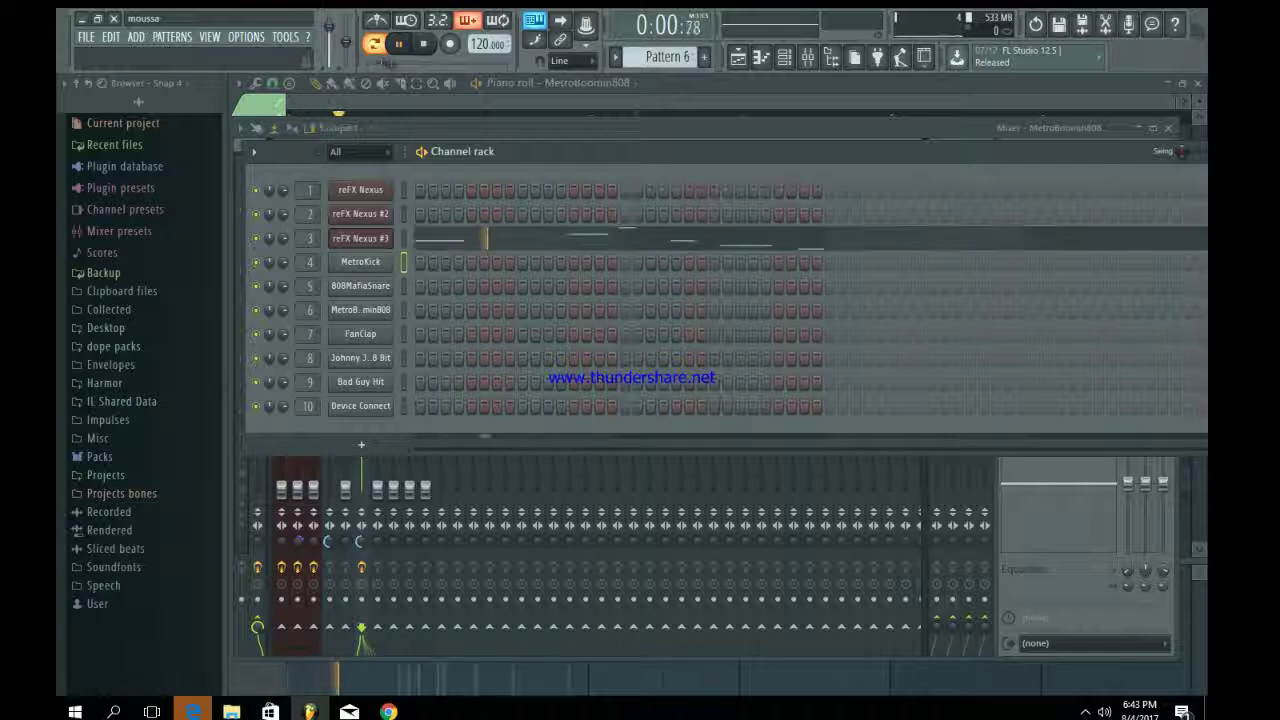
scroll(667, 57, down, 3)
scroll(667, 57, up, 7)
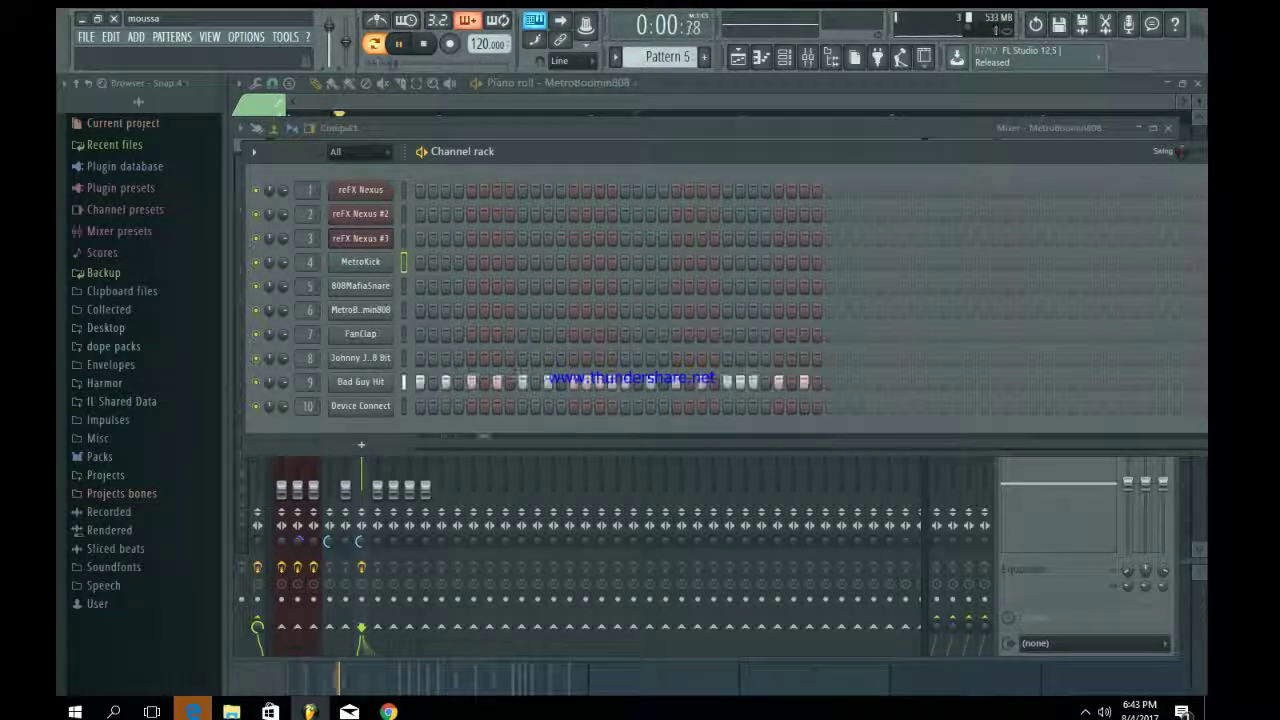
scroll(667, 57, down, 5)
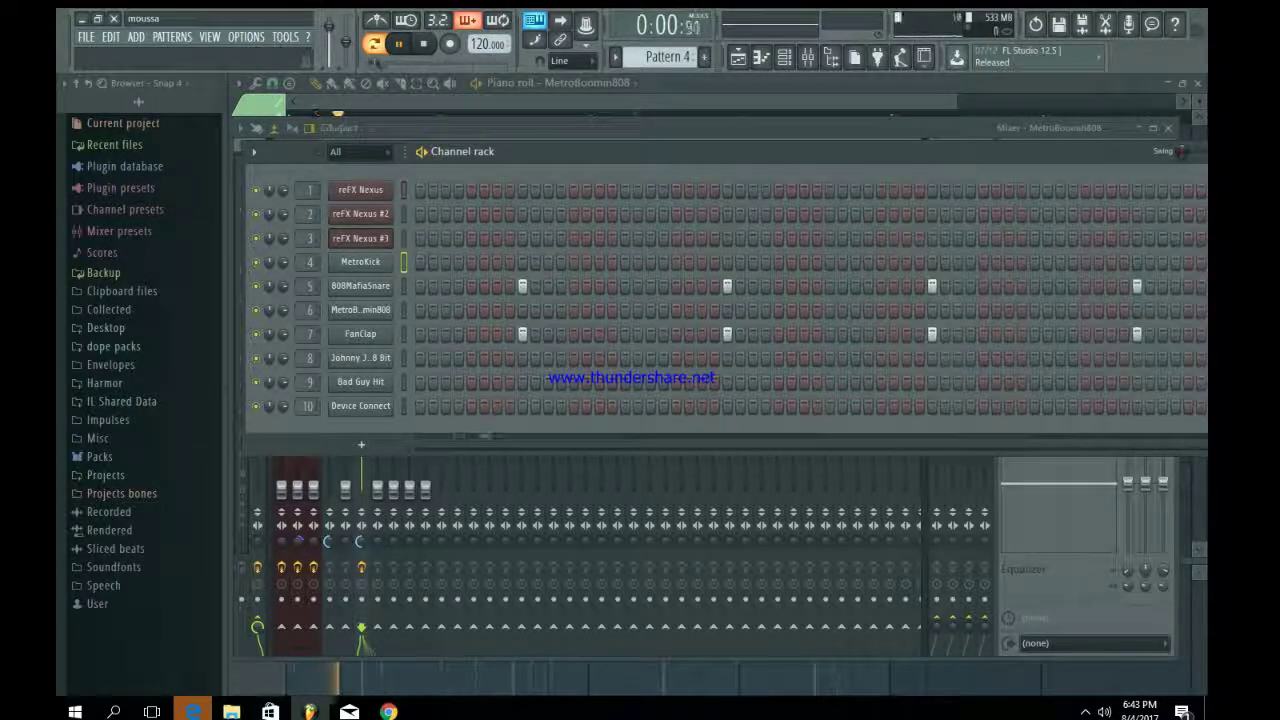
scroll(667, 57, down, 2)
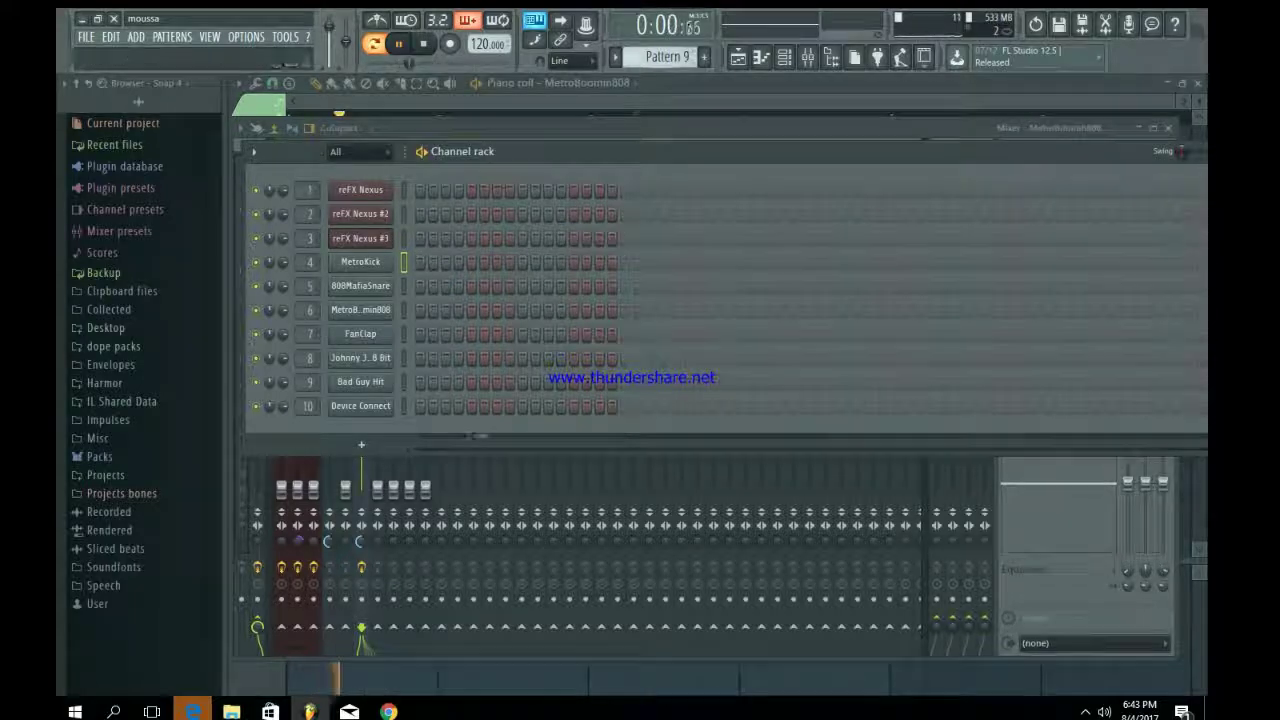
scroll(667, 57, up, 1)
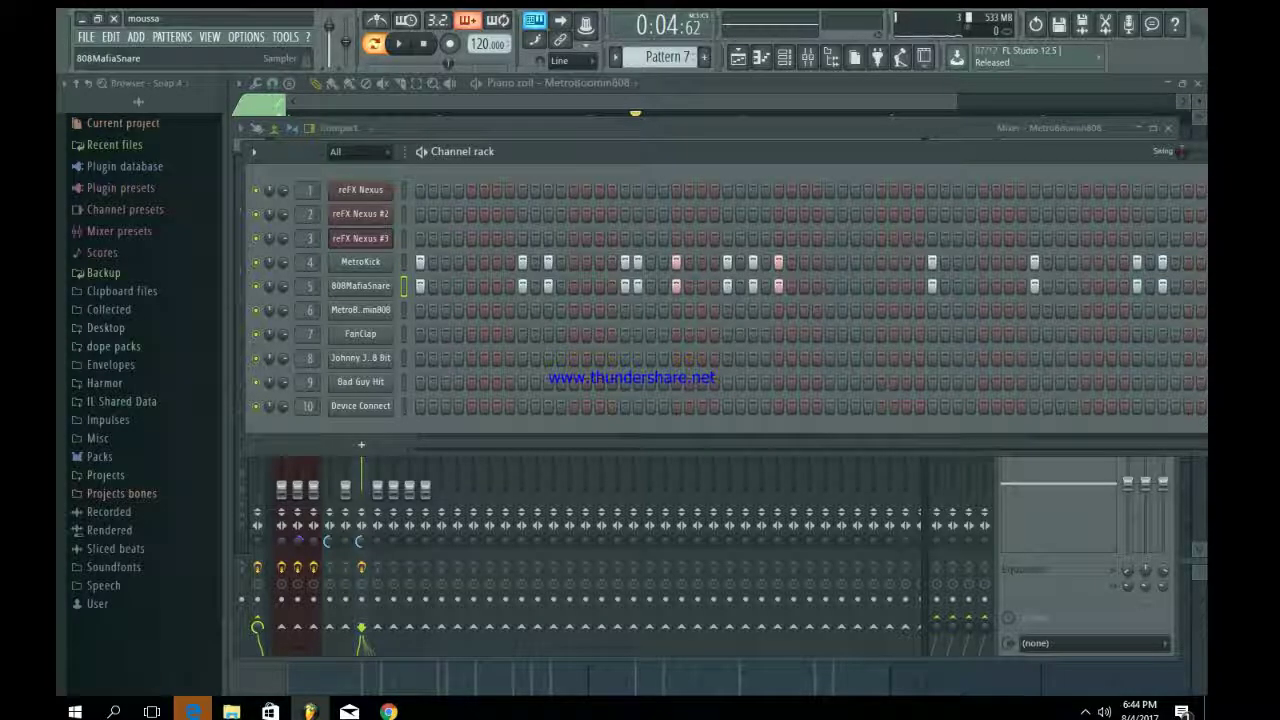
- Clear the steps pasted on 808MafiaSnare in Pattern 7 and paste the MetroKick steps onto MetroBoomin808 instead
right_click(396, 285)
click(428, 287)
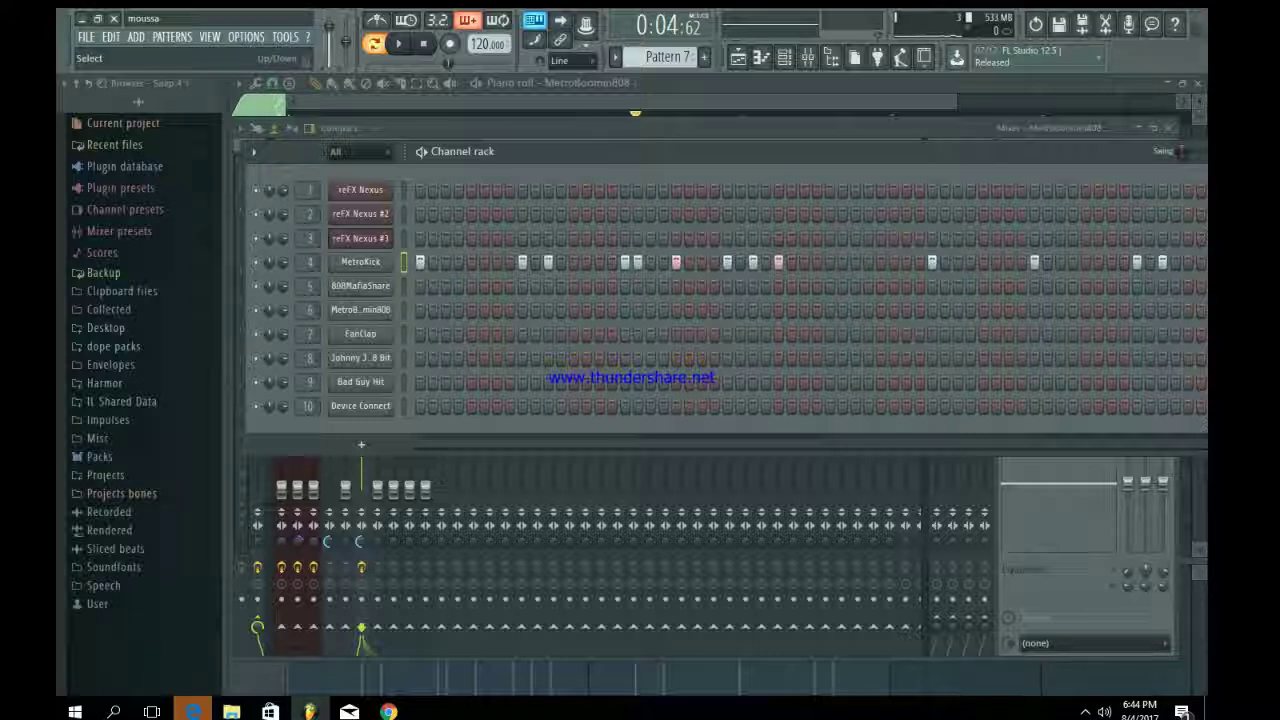
click(404, 310)
key(ctrl+v)
key(space)
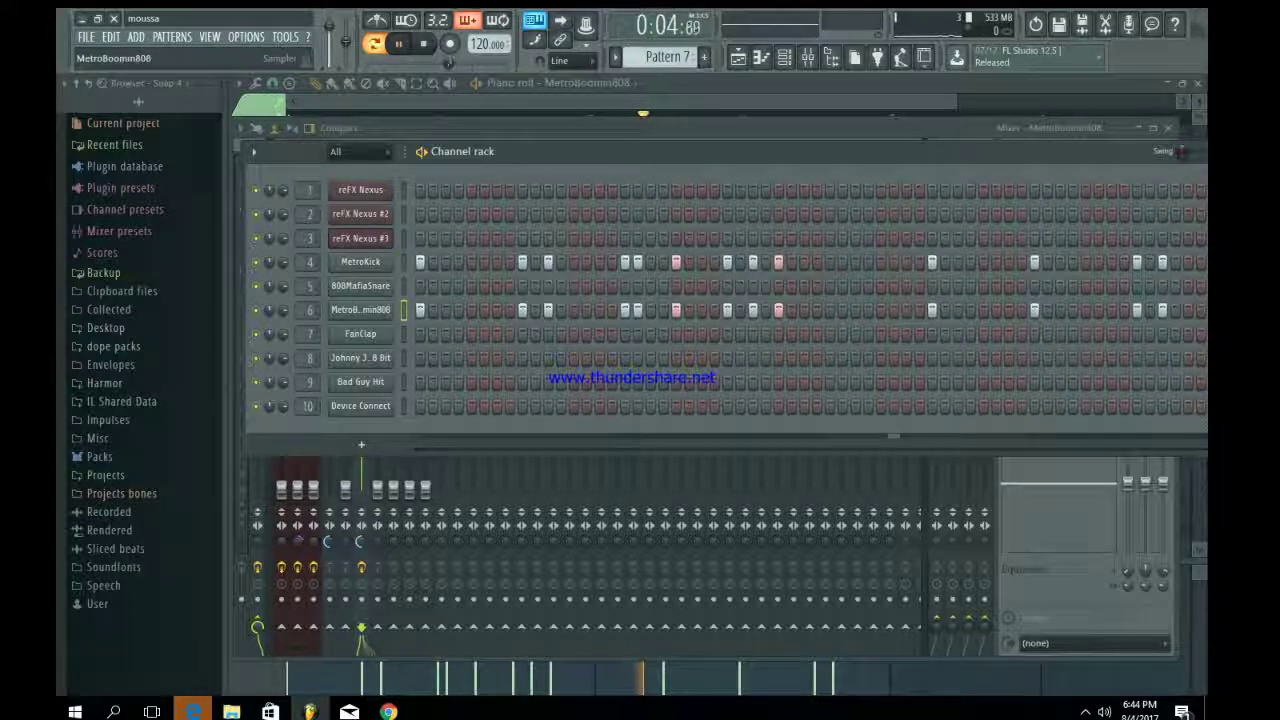
- Send the MetroBoomin808 steps to the piano roll, move all the notes down to A4 and deselect them
key(space)
right_click(386, 304)
click(416, 310)
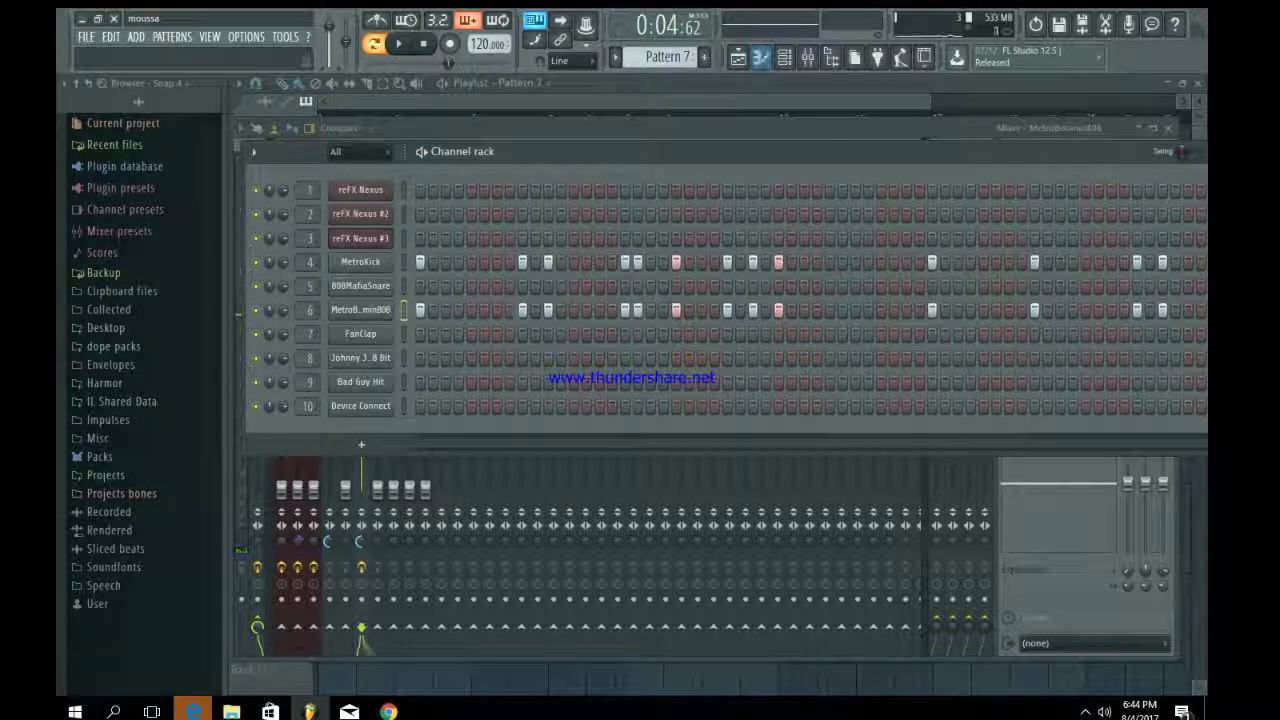
right_click(400, 305)
click(420, 309)
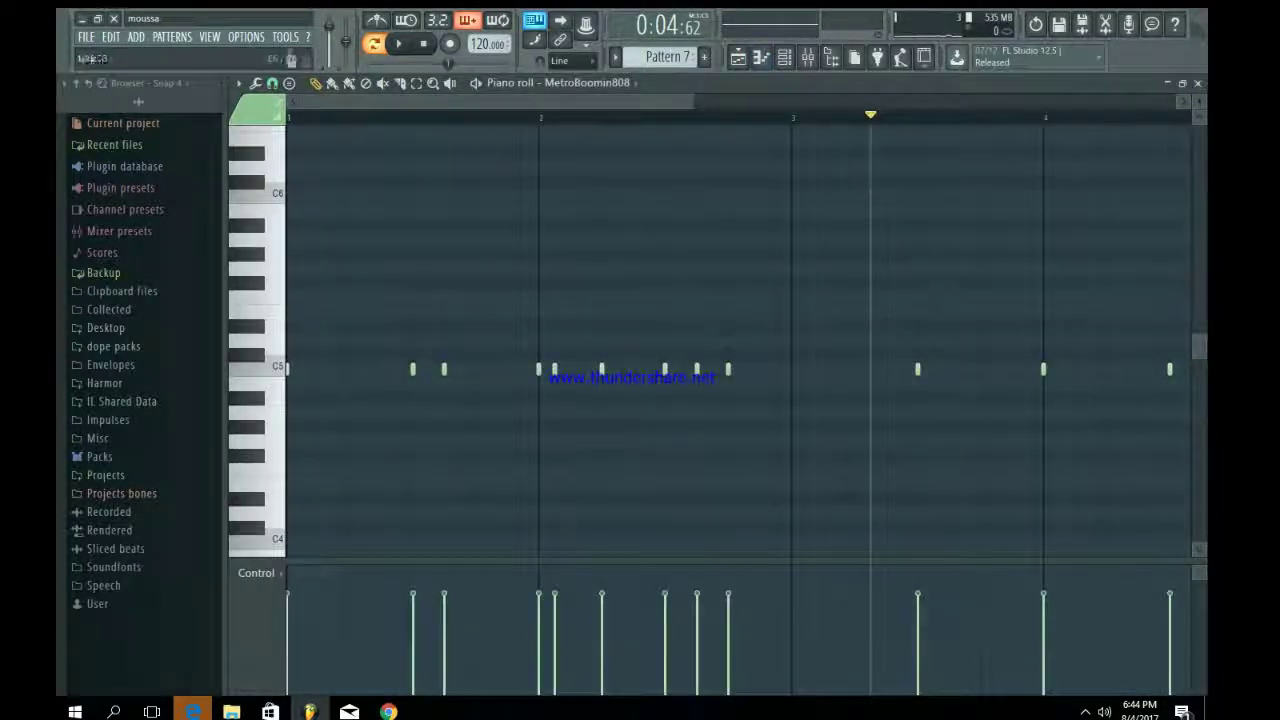
drag(692, 102, 926, 102)
drag(1003, 431, 292, 339)
drag(444, 369, 444, 411)
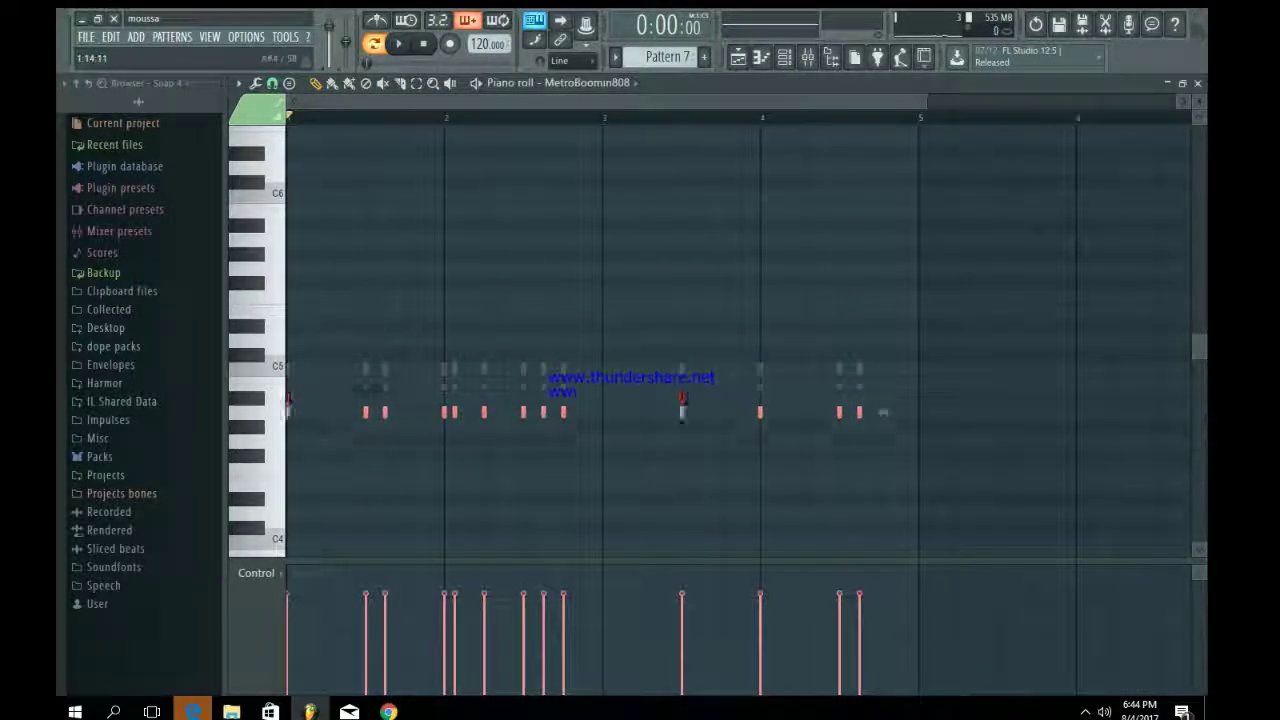
key(space)
key(space)
key(ctrl+d)
key(space)
key(space)
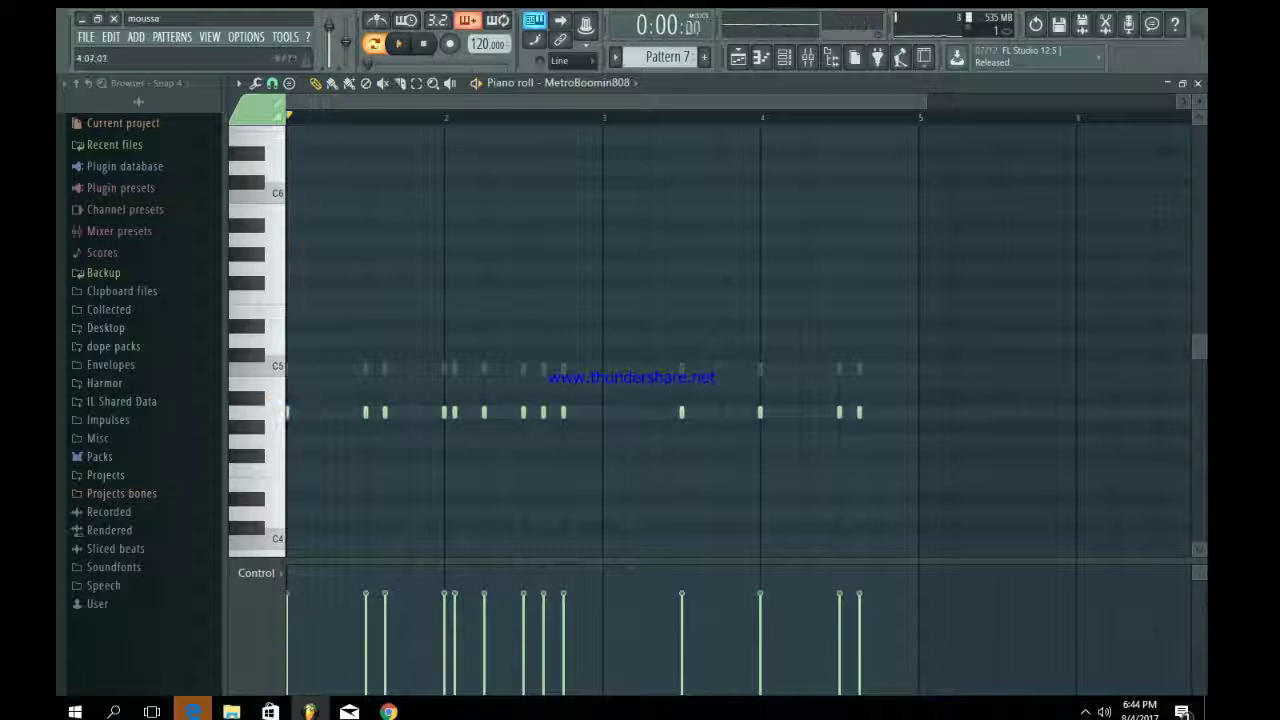
- Lengthen the first A4 note so that it ends shortly before the second note, and audition it
drag(926, 102, 406, 102)
key(space)
key(space)
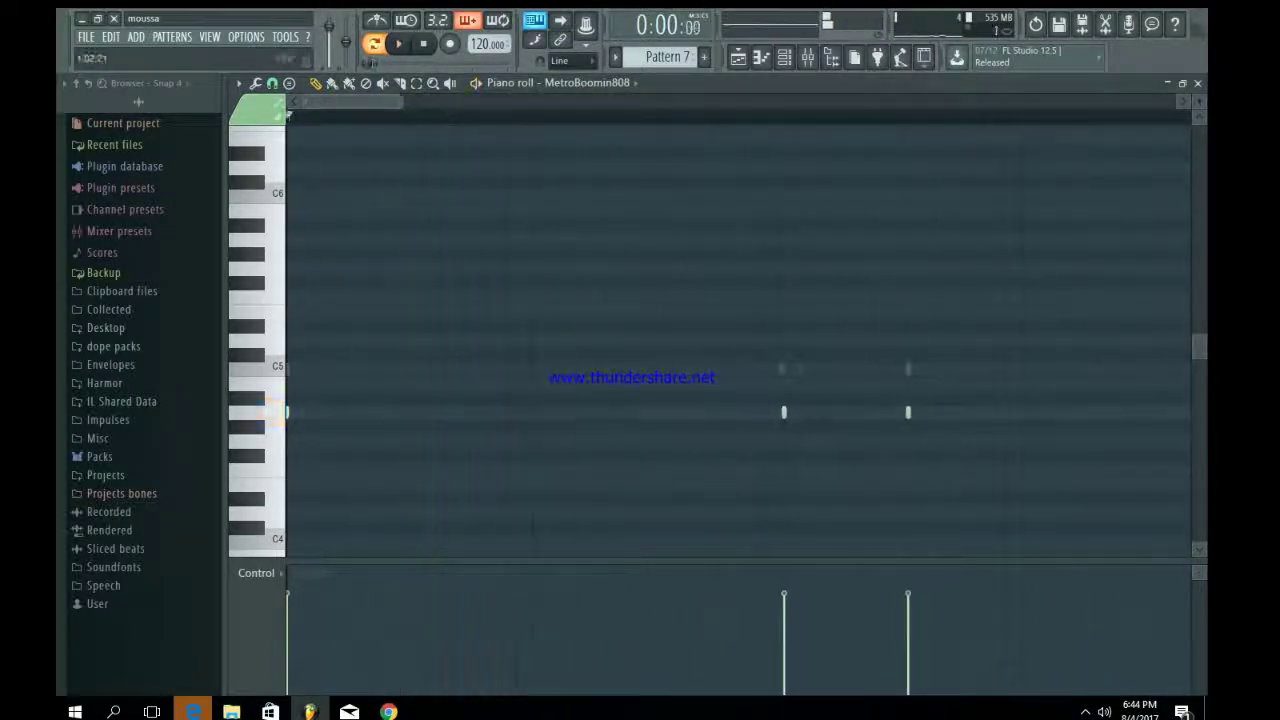
drag(287, 412, 677, 412)
key(space)
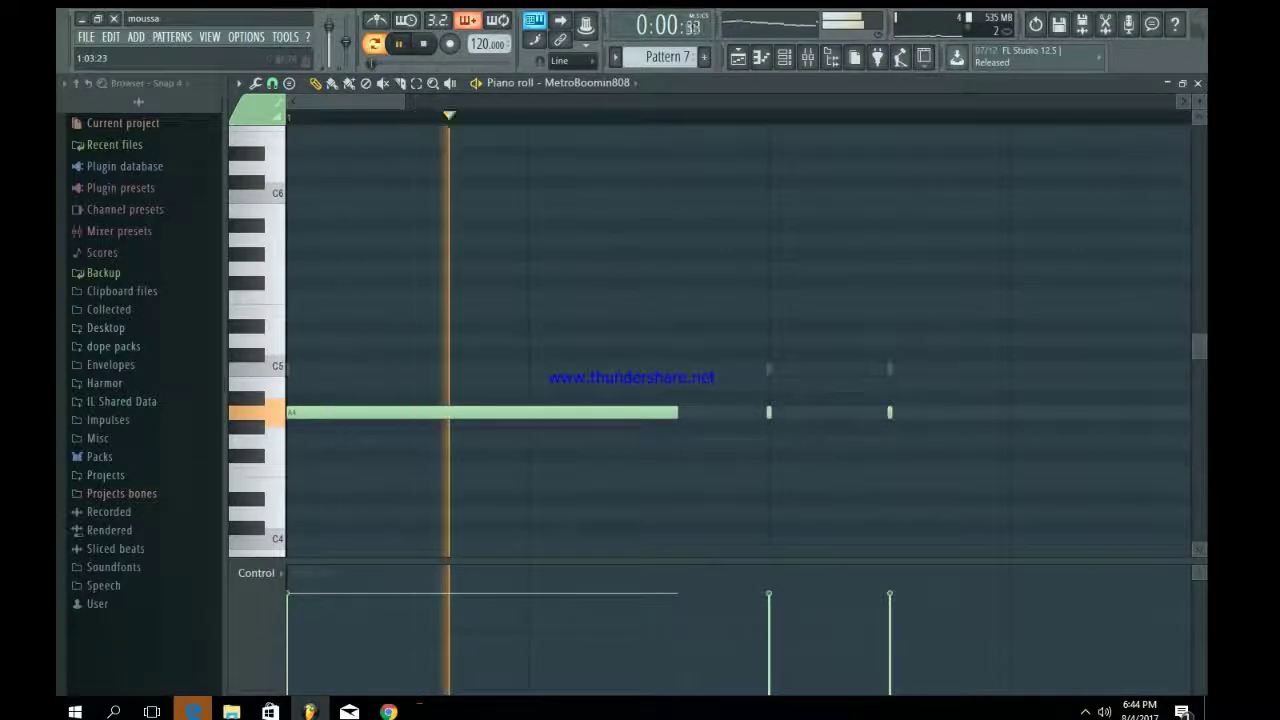
key(space)
drag(404, 102, 619, 102)
key(space)
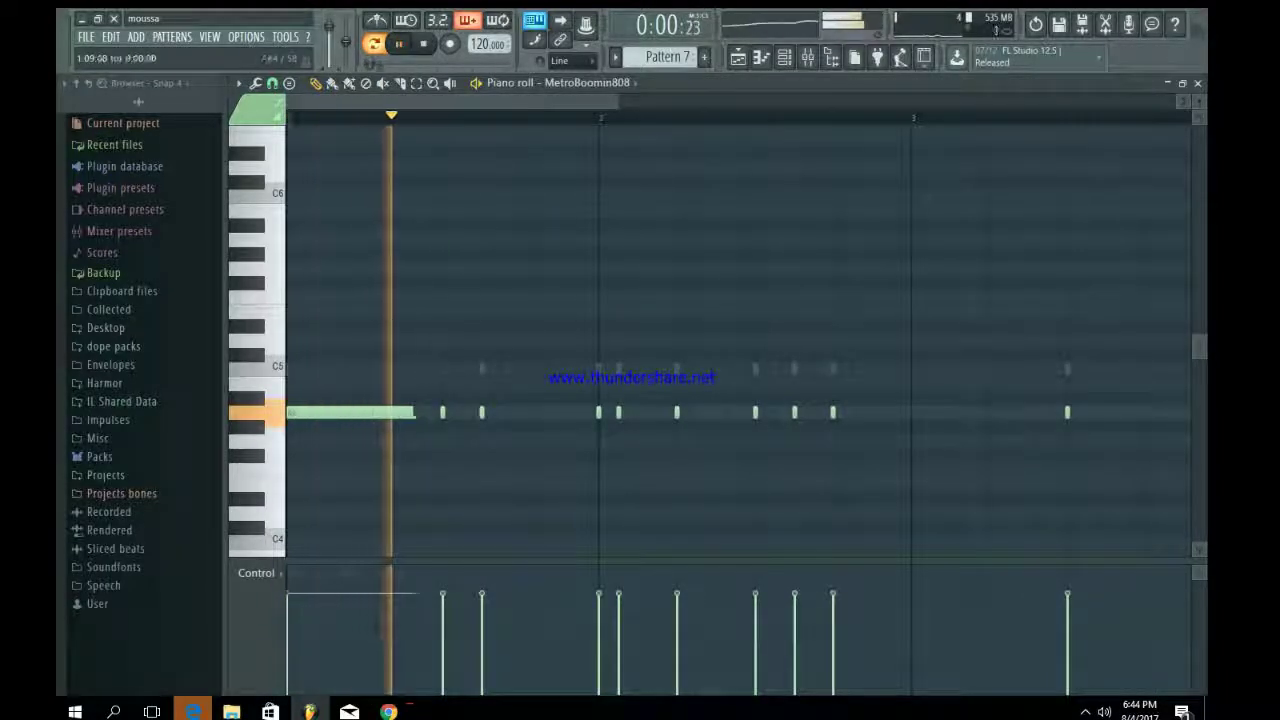
- Lengthen the second, third, fifth and sixth A4 bass notes to nearly fill the gaps before the notes following them
key(space)
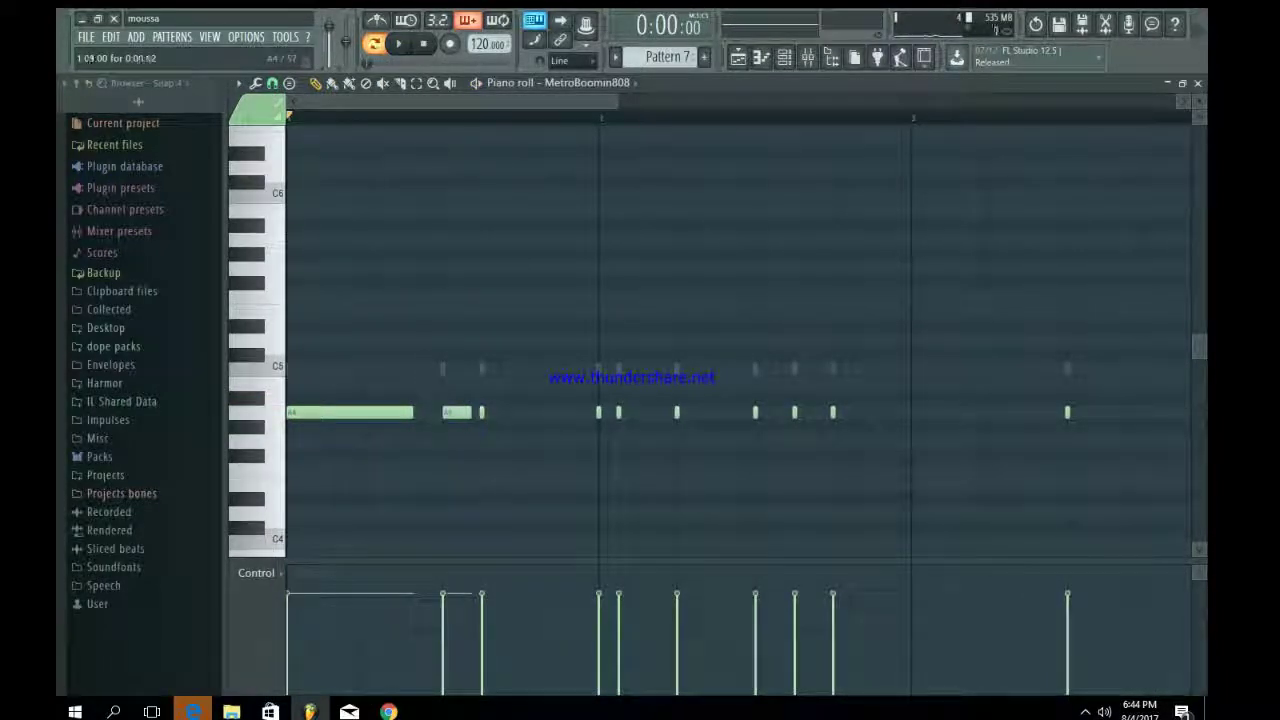
drag(484, 412, 578, 412)
key(space)
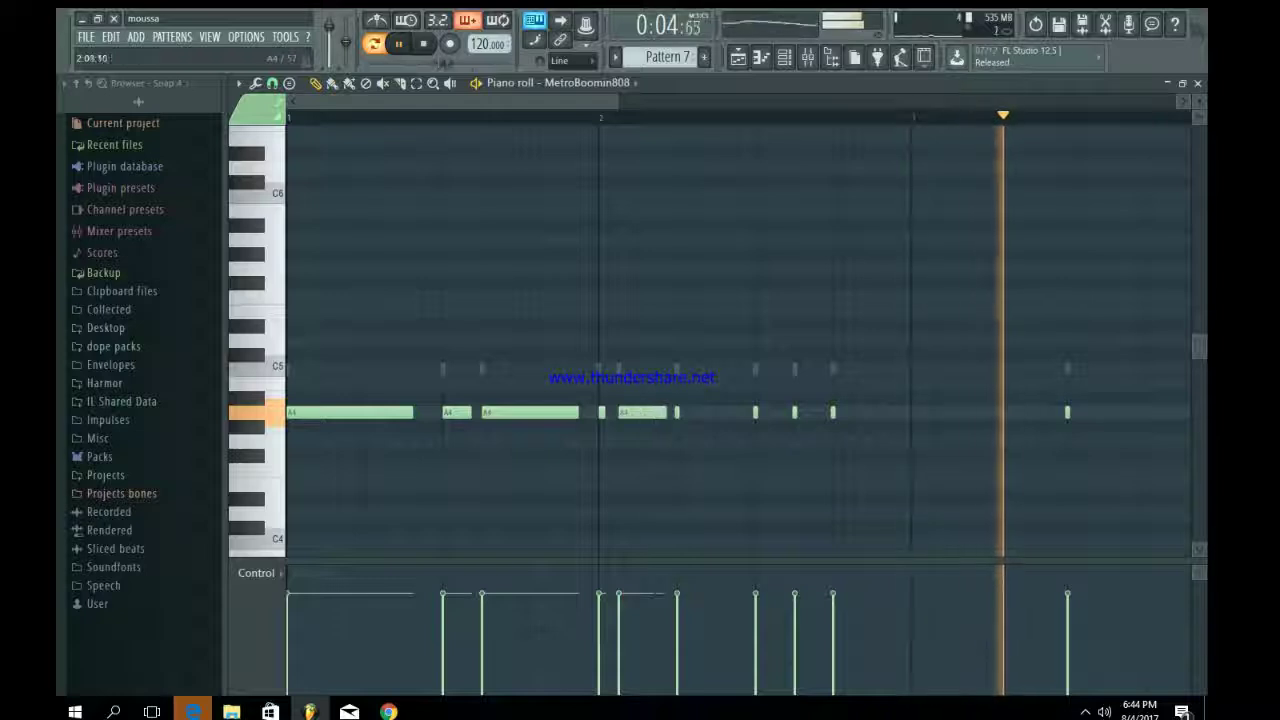
drag(621, 412, 666, 412)
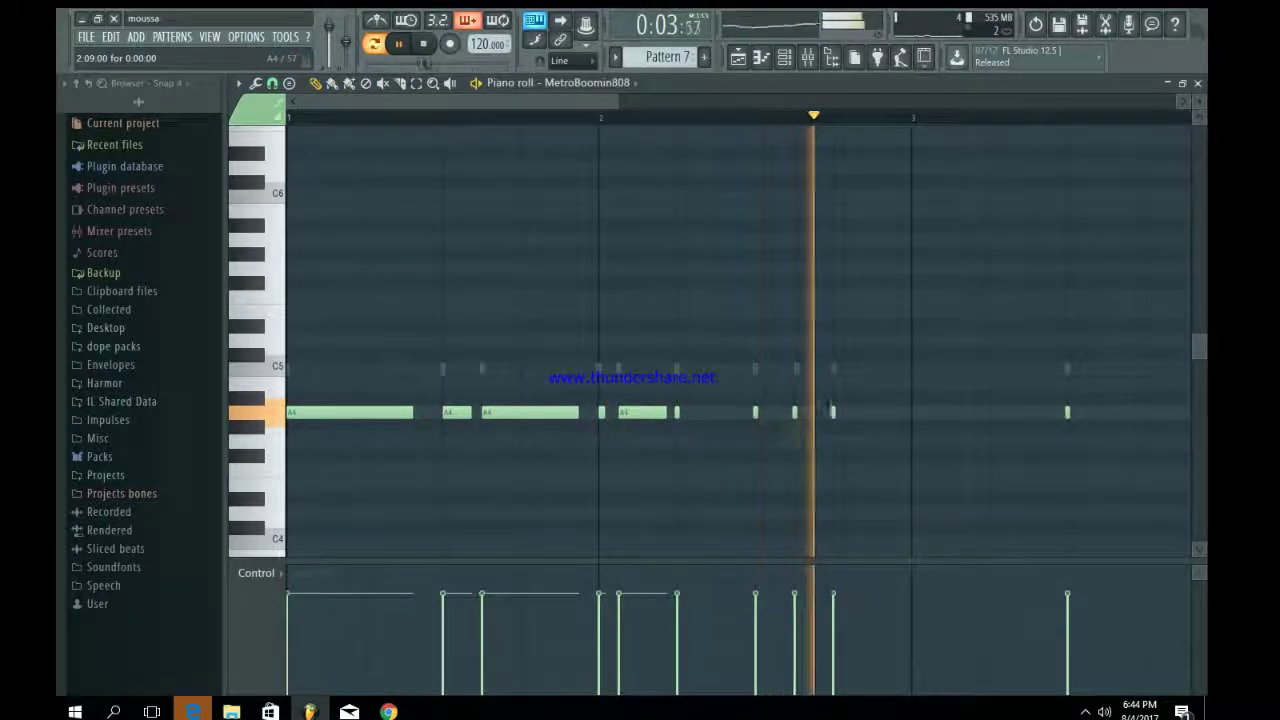
key(space)
key(space)
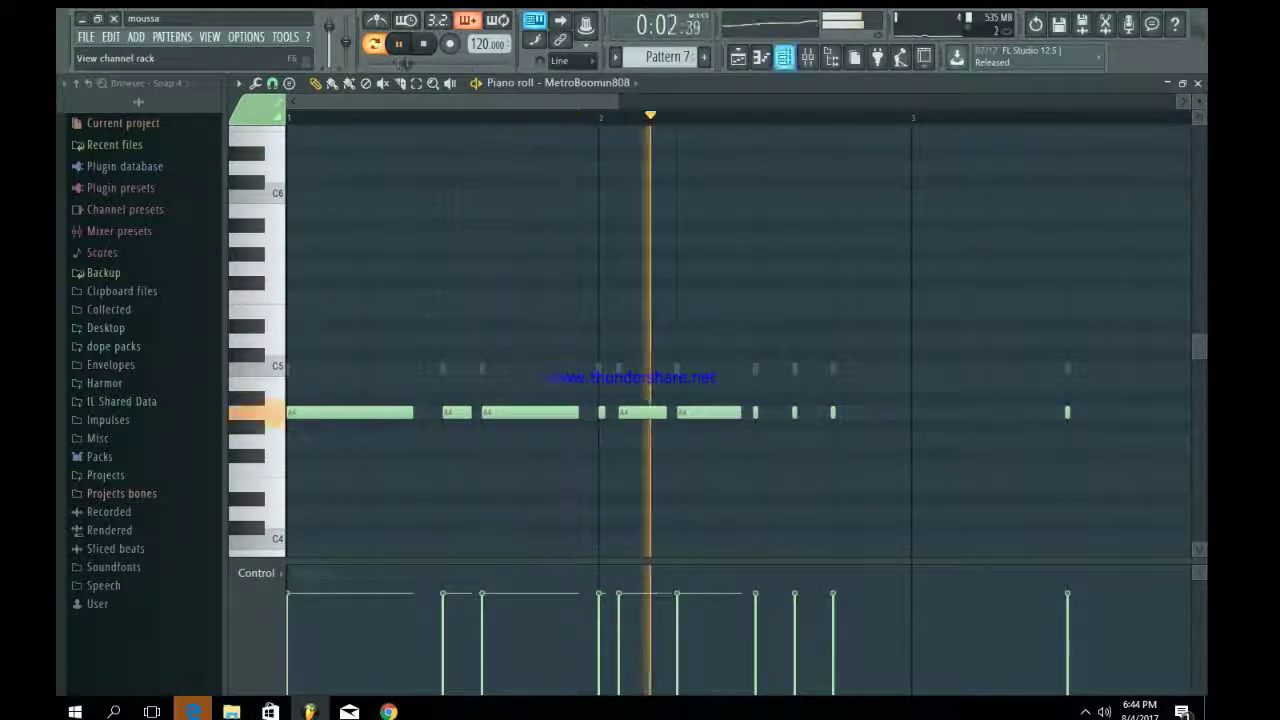
- Open the MetroBoomin808 channel settings from the channel rack and load its sample into Edison for editing
click(784, 57)
key(space)
key(space)
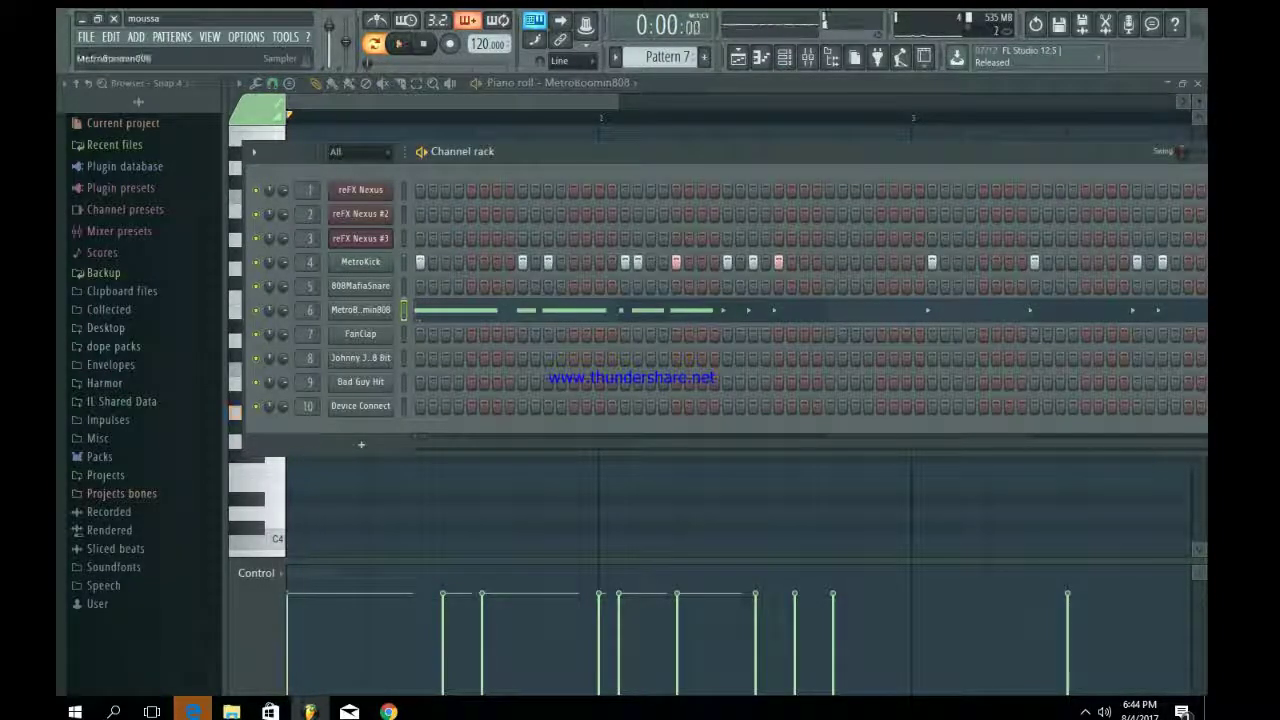
click(361, 310)
click(297, 227)
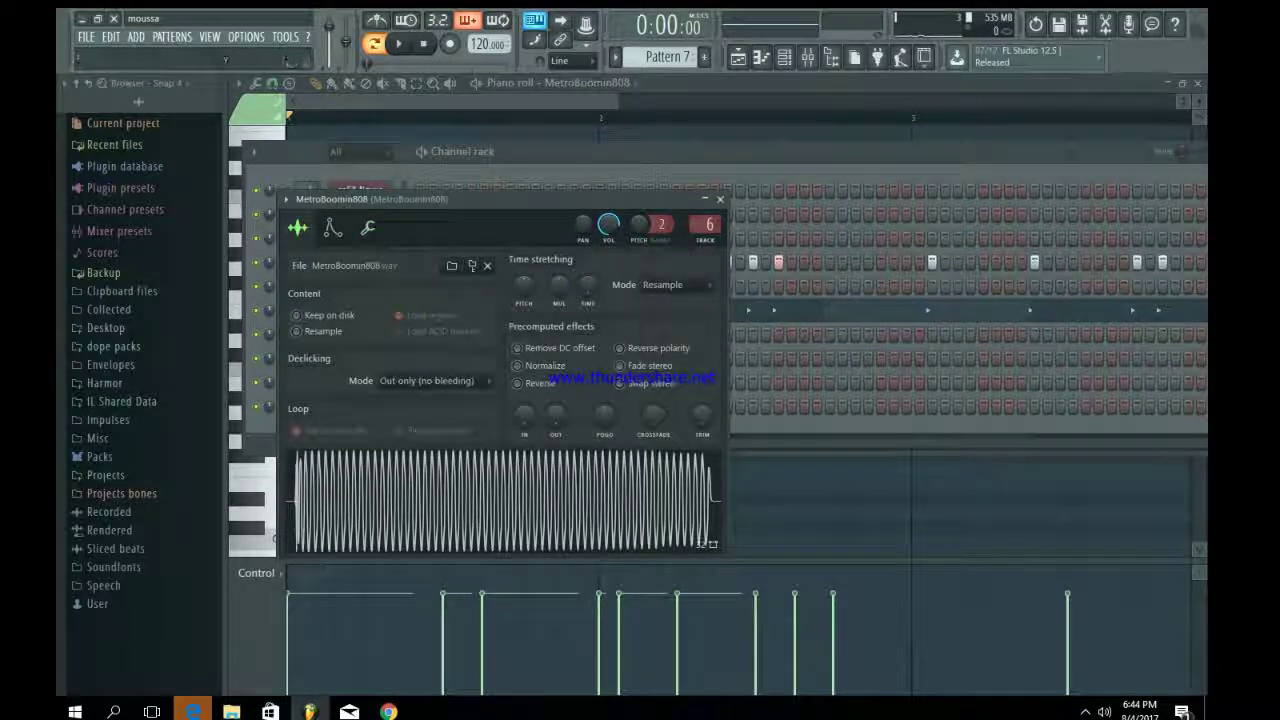
right_click(463, 484)
click(490, 520)
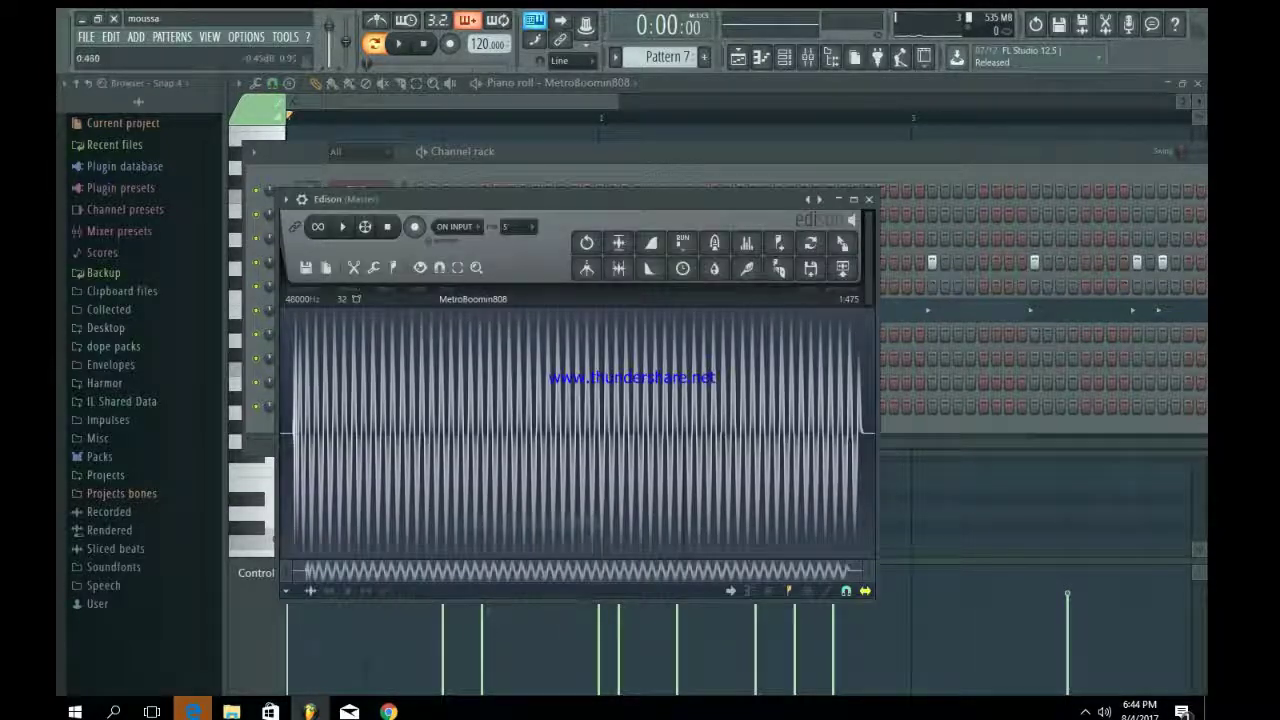
- Play the MetroBoomin808 sample in Edison and delete its beginning, from 0:000 to 0:062
key(space)
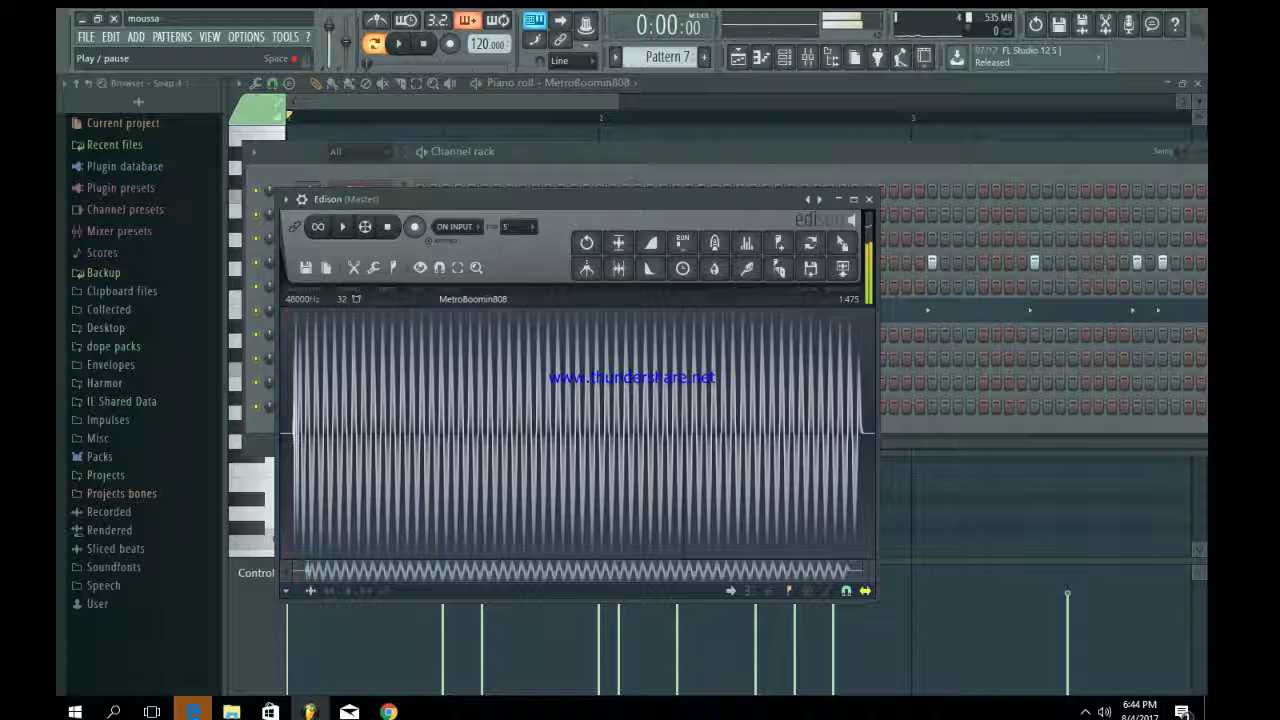
scroll(314, 382, up, 2)
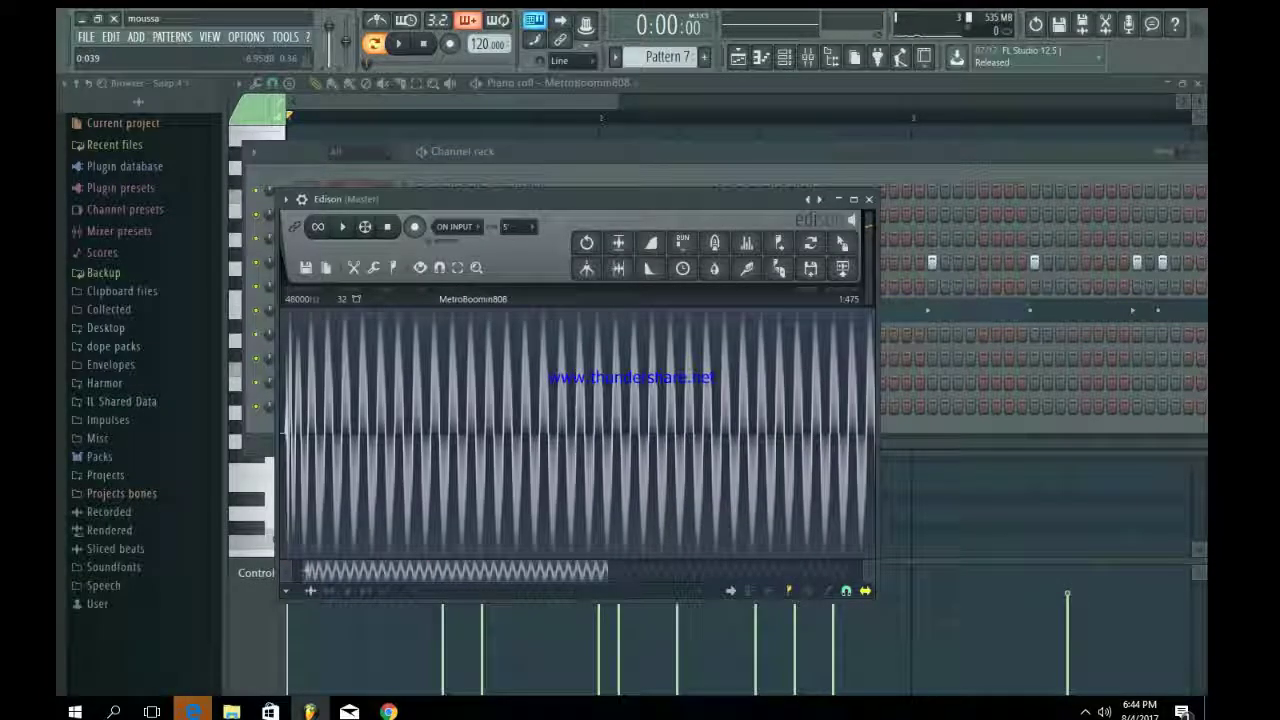
drag(284, 435, 326, 435)
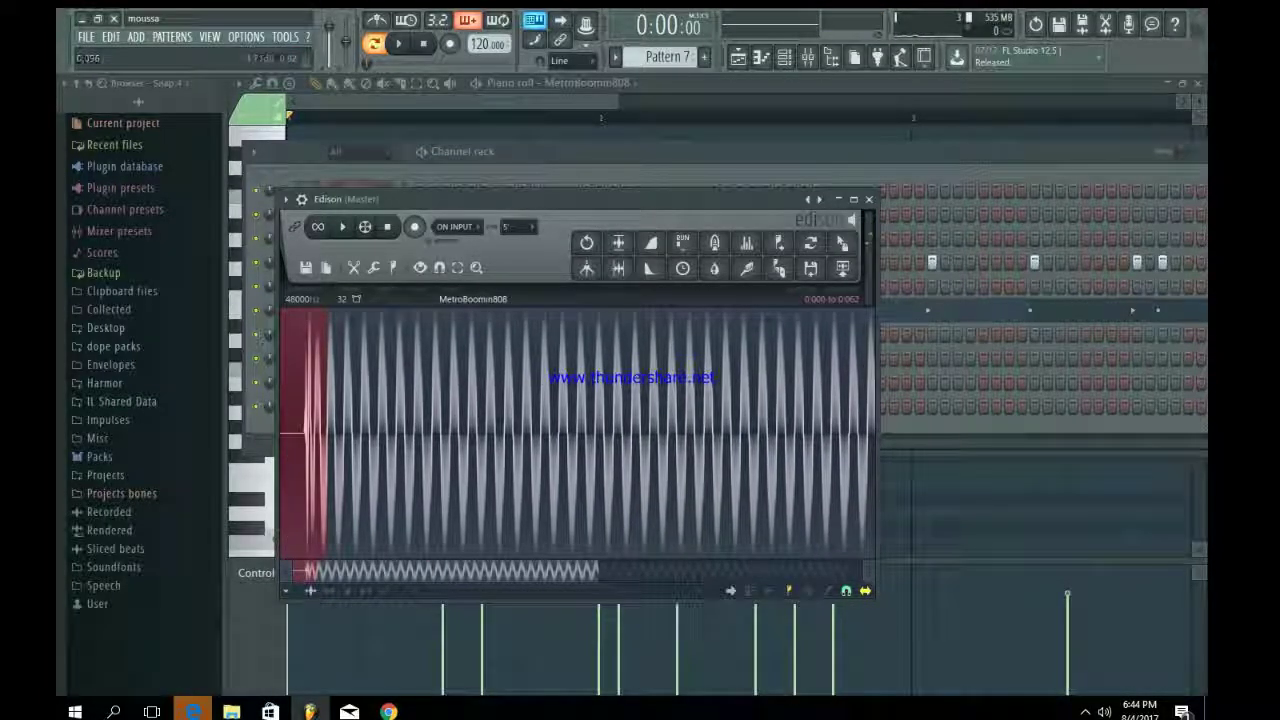
click(353, 267)
click(368, 374)
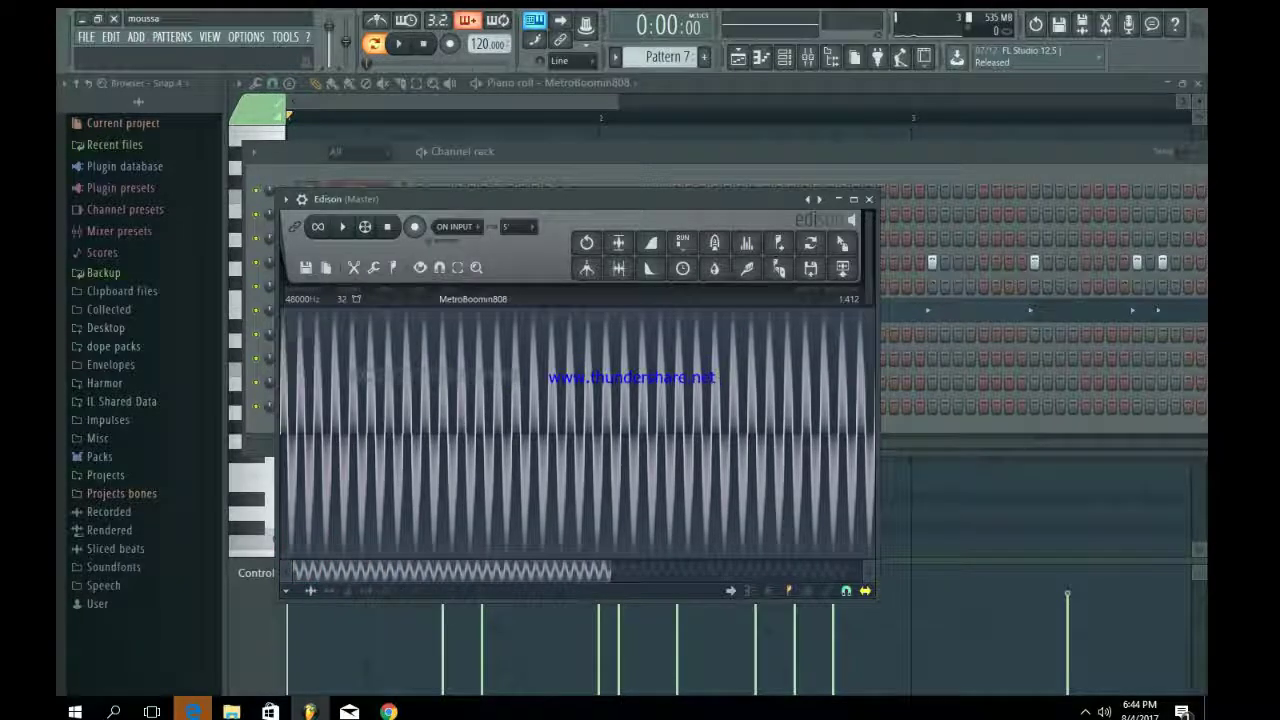
- Play the MetroBoomin808 sample in Edison and cut its tail, from 1:368 to 1:412
key(space)
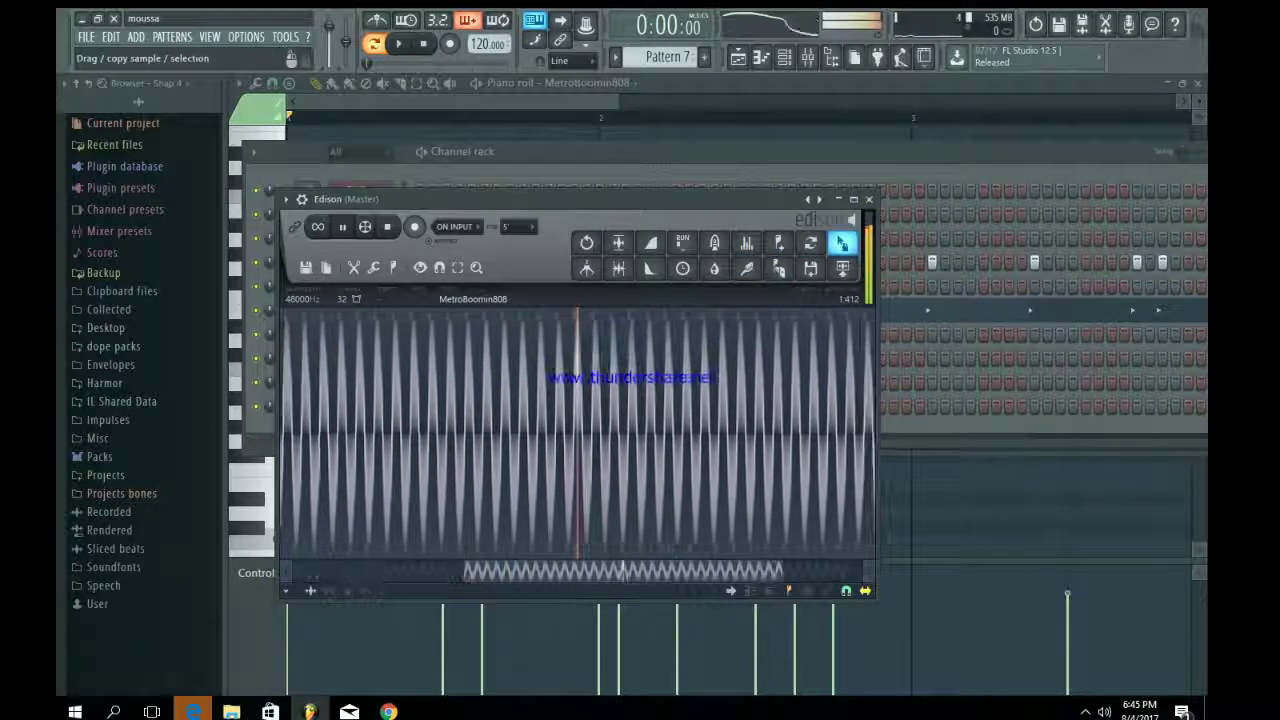
key(space)
key(space)
key(space)
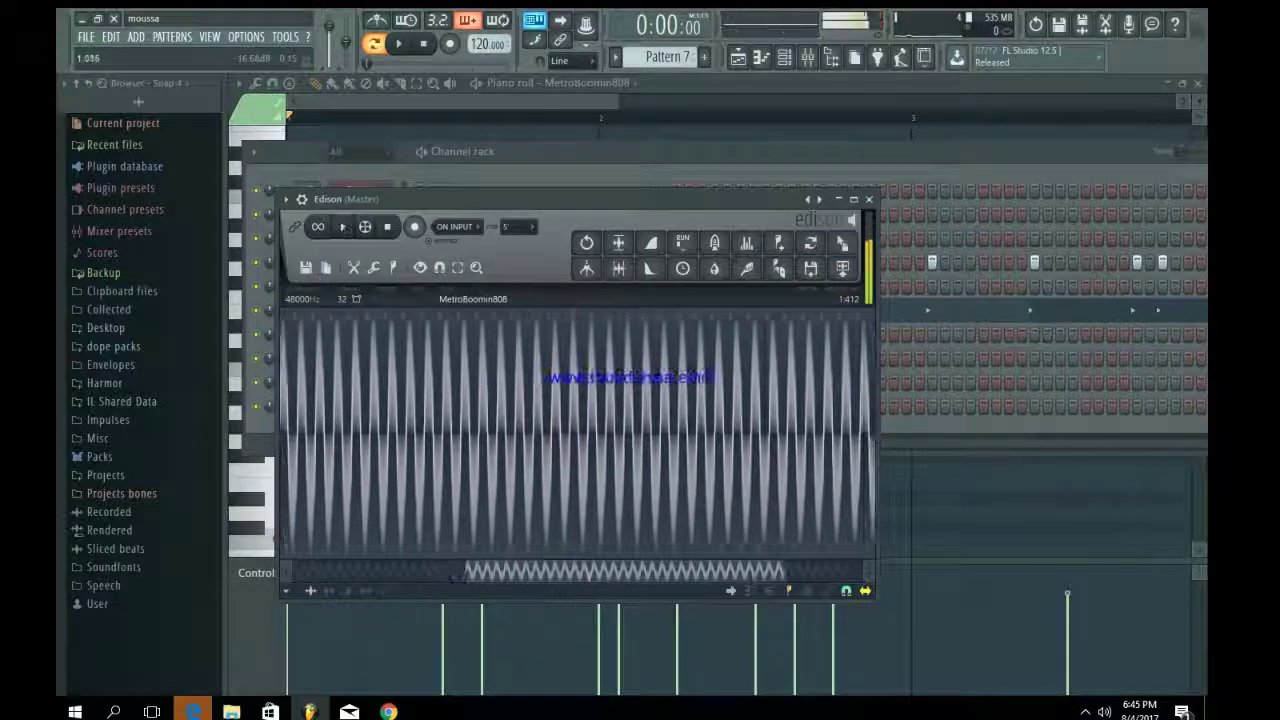
drag(625, 571, 704, 571)
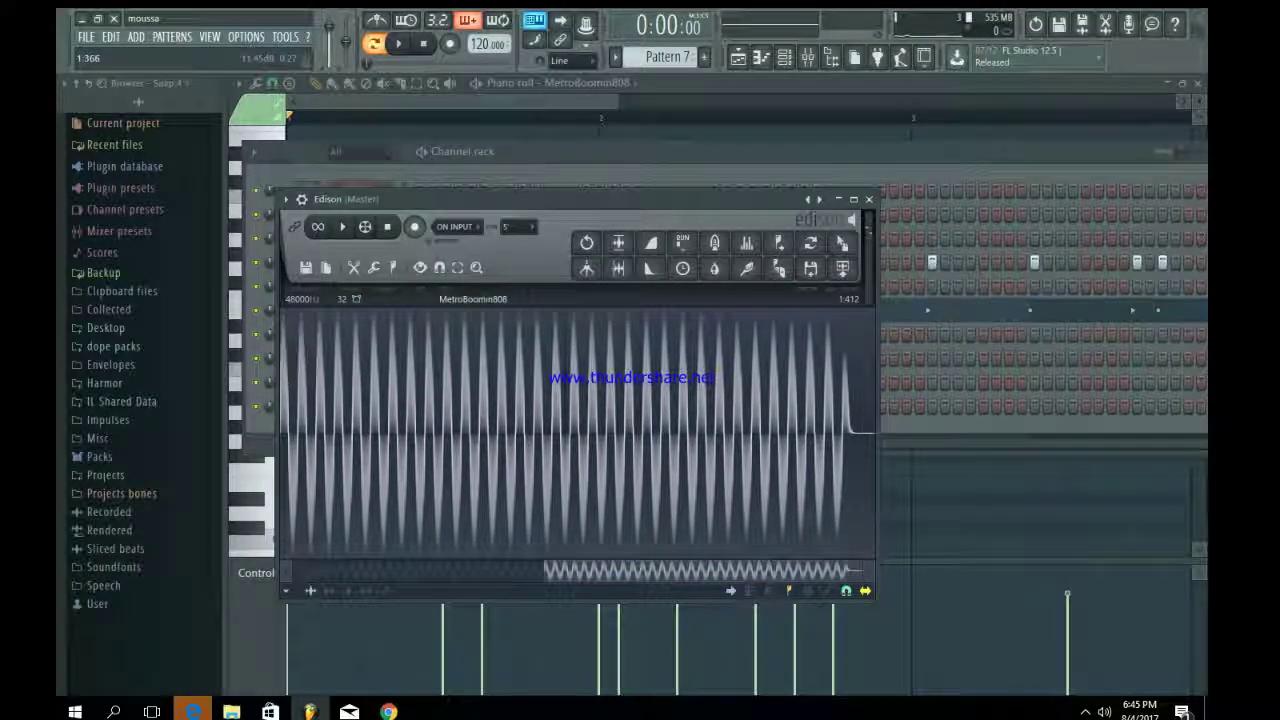
click(353, 268)
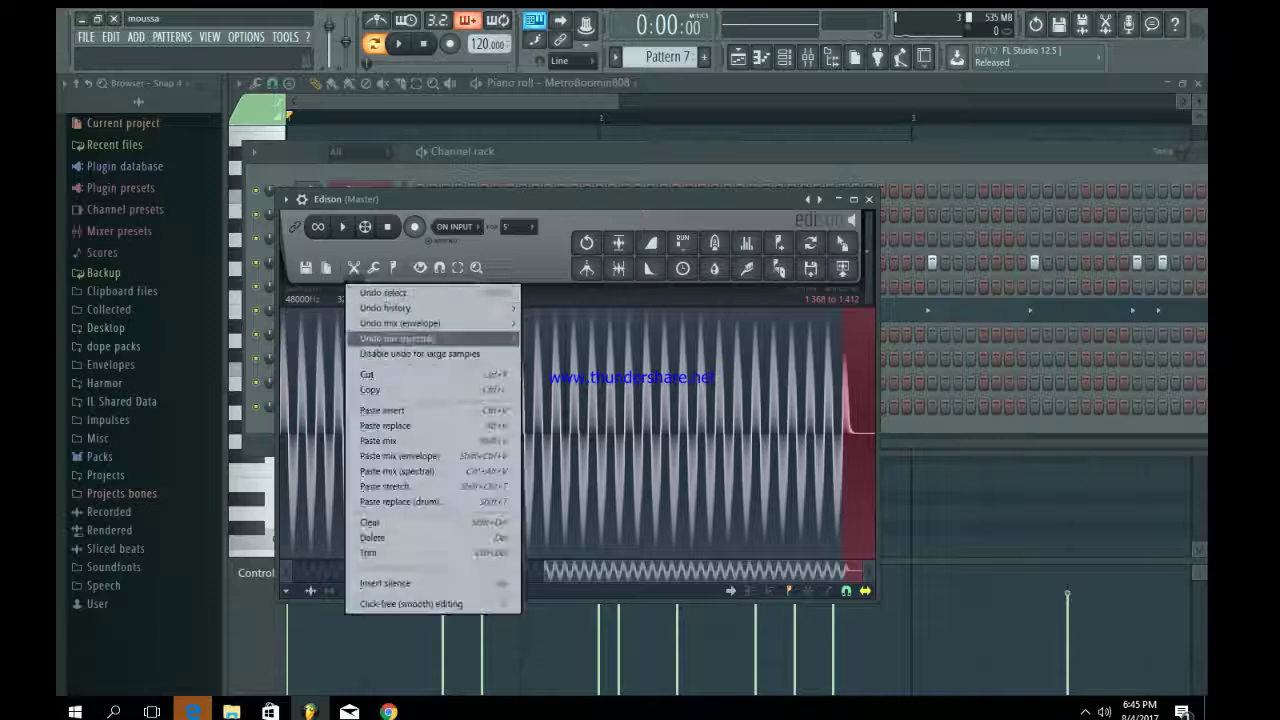
click(372, 374)
key(space)
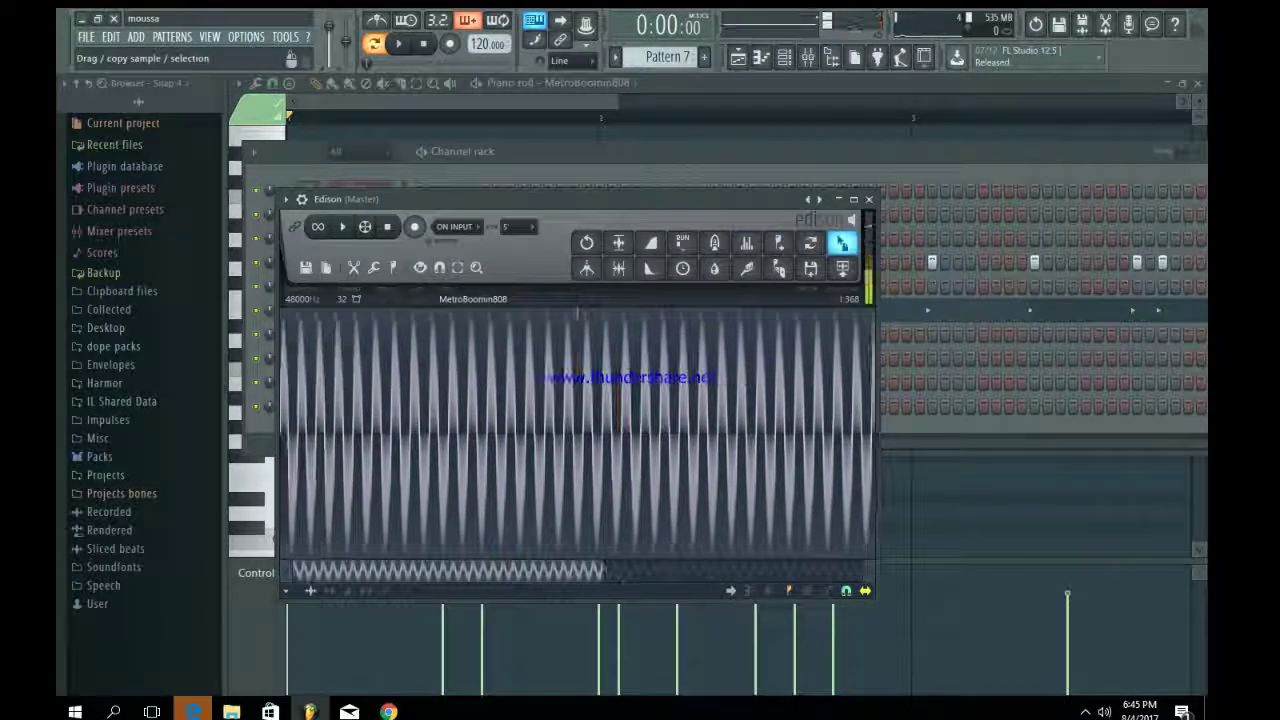
- Load the trimmed sample from Edison back into the MetroBoomin808 channel and close the channel settings and Edison
drag(842, 243, 464, 490)
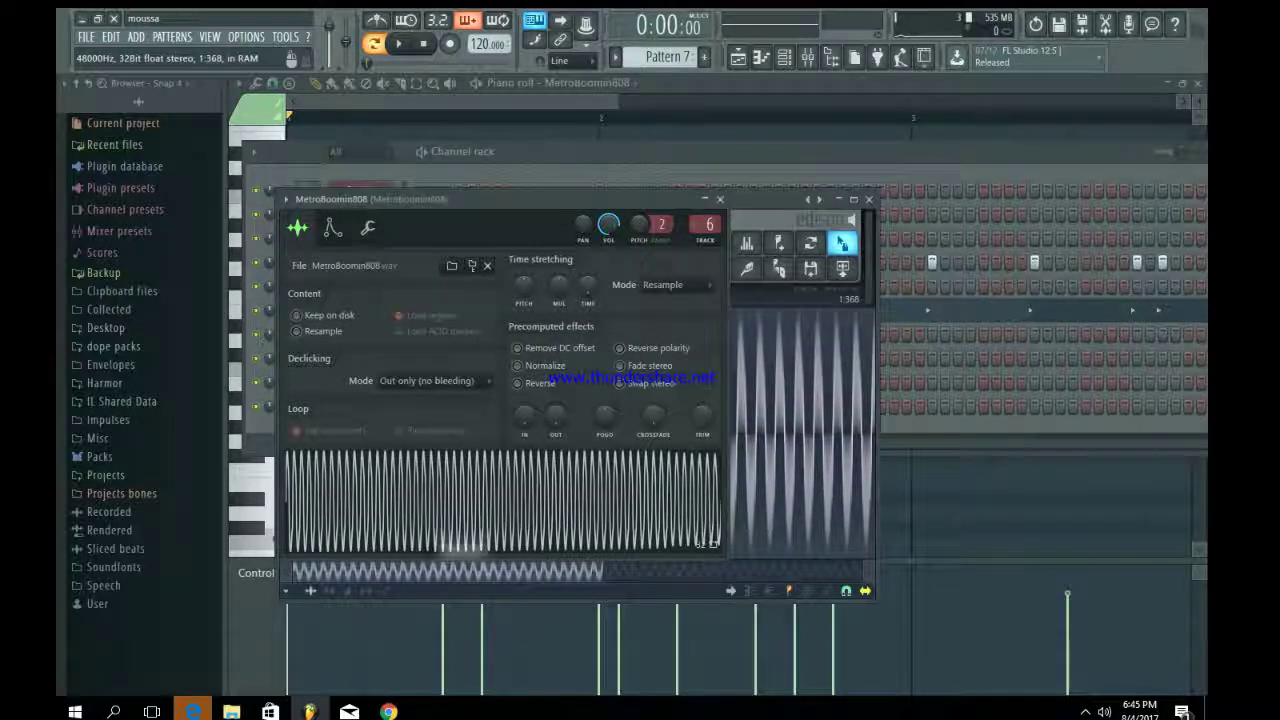
key(space)
click(720, 199)
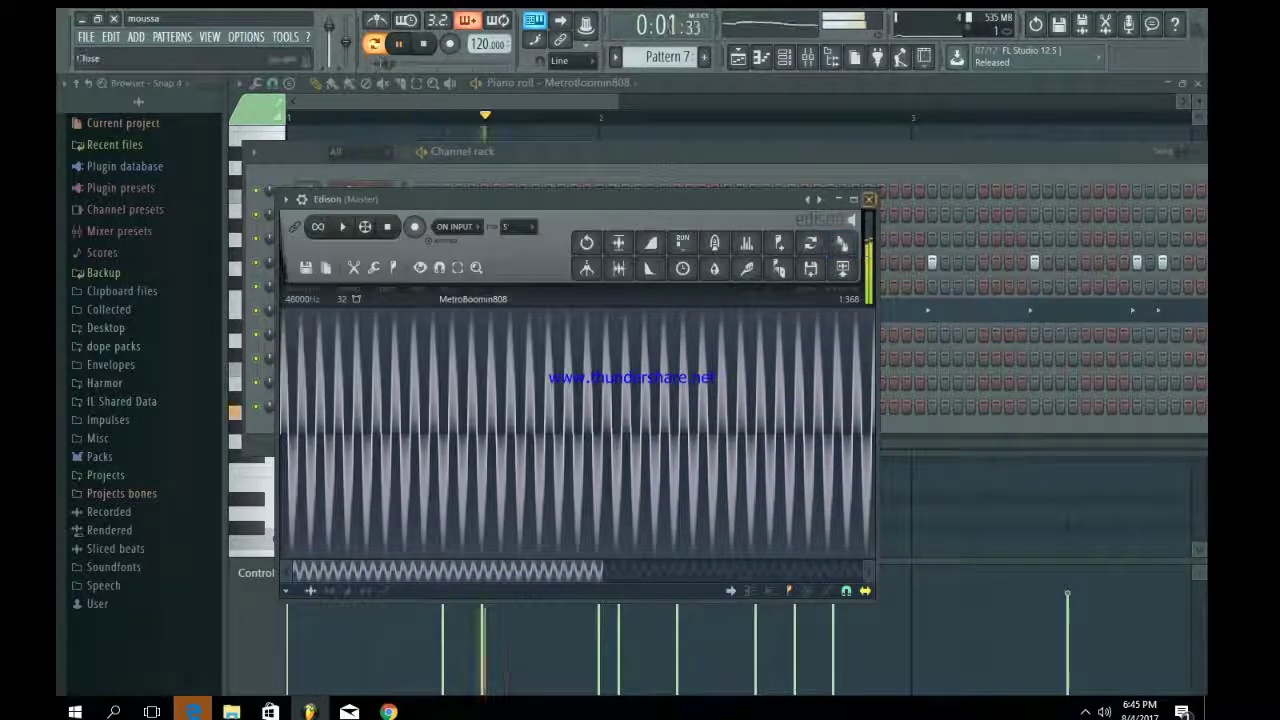
click(869, 199)
- Open the MetroBoomin808 piano roll and add an E5 note at the start of bar 3, followed by an A4 note
click(727, 310)
click(727, 310)
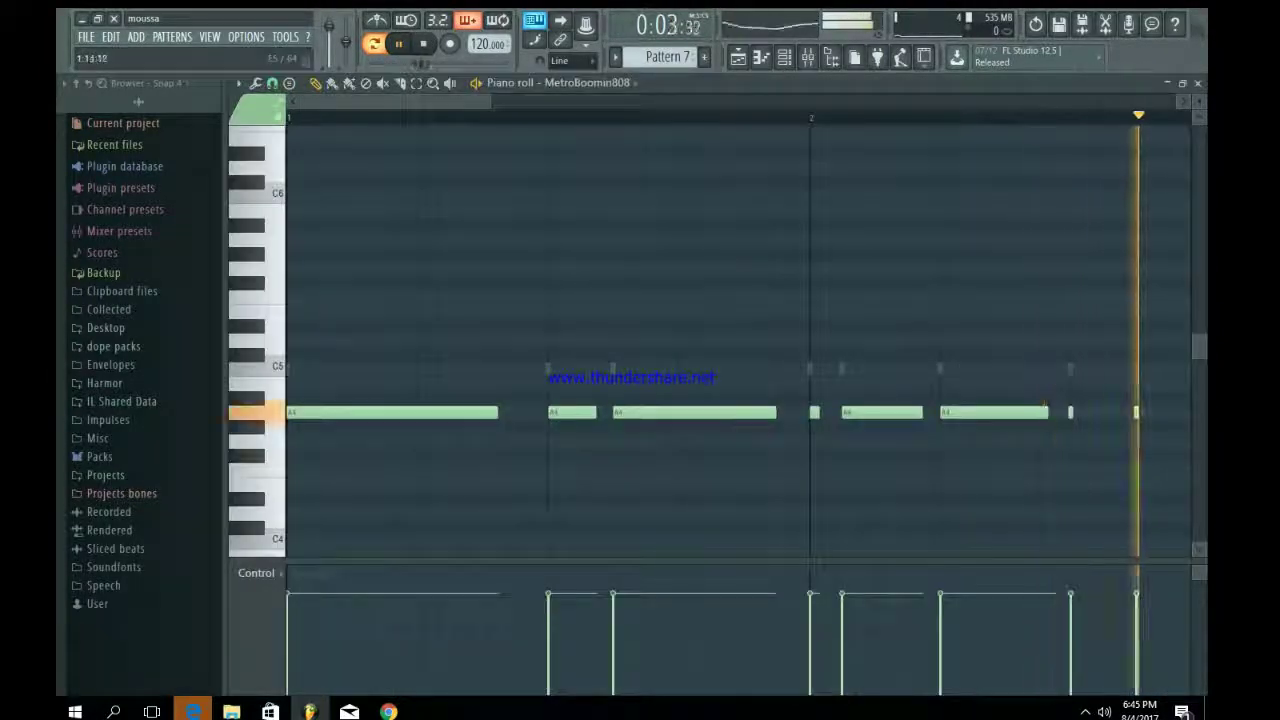
key(space)
drag(400, 102, 553, 102)
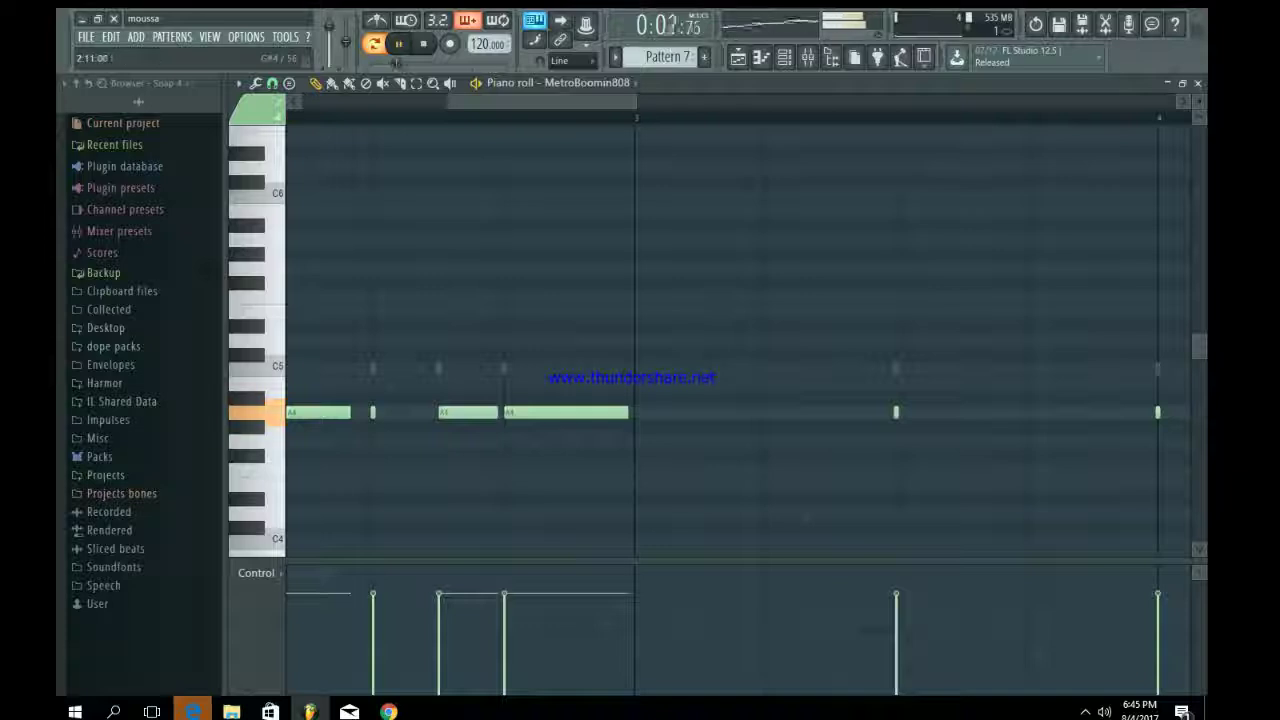
click(650, 341)
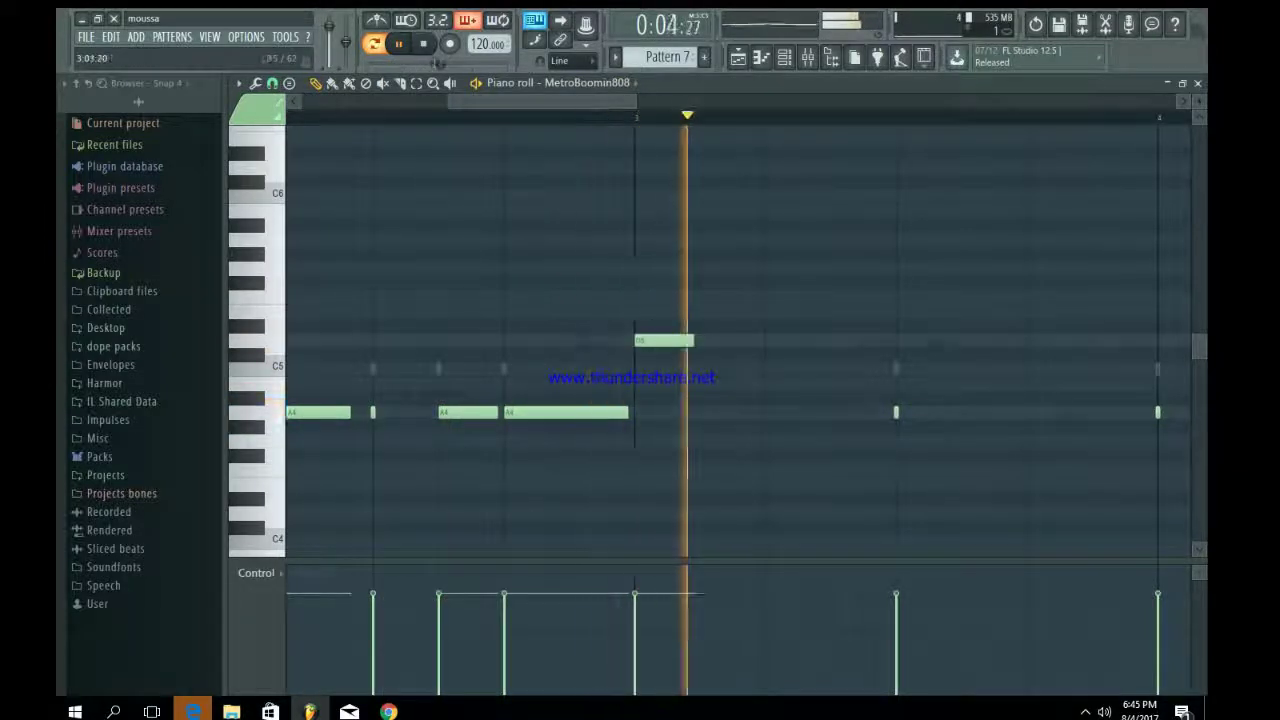
key(space)
drag(655, 341, 660, 312)
click(709, 412)
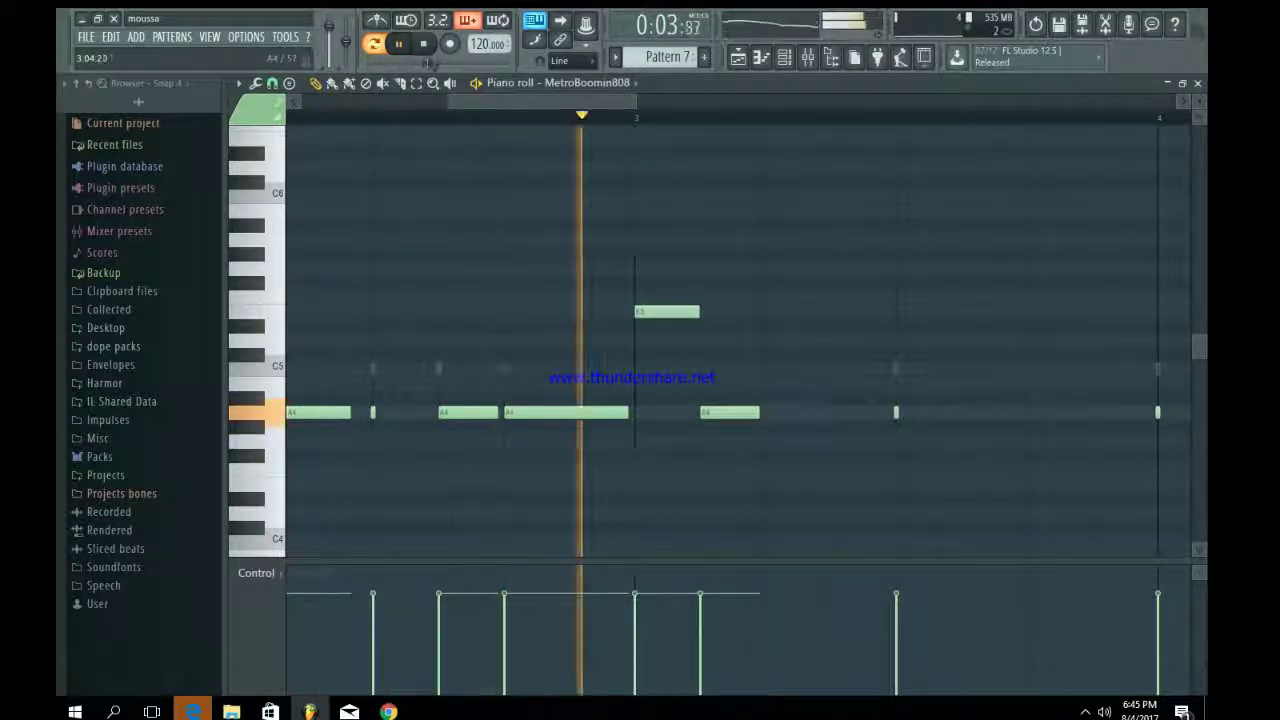
- Add a short F4 note at 3:05:00 after the A4 note, try an E4 note behind it, and delete that E4
click(775, 441)
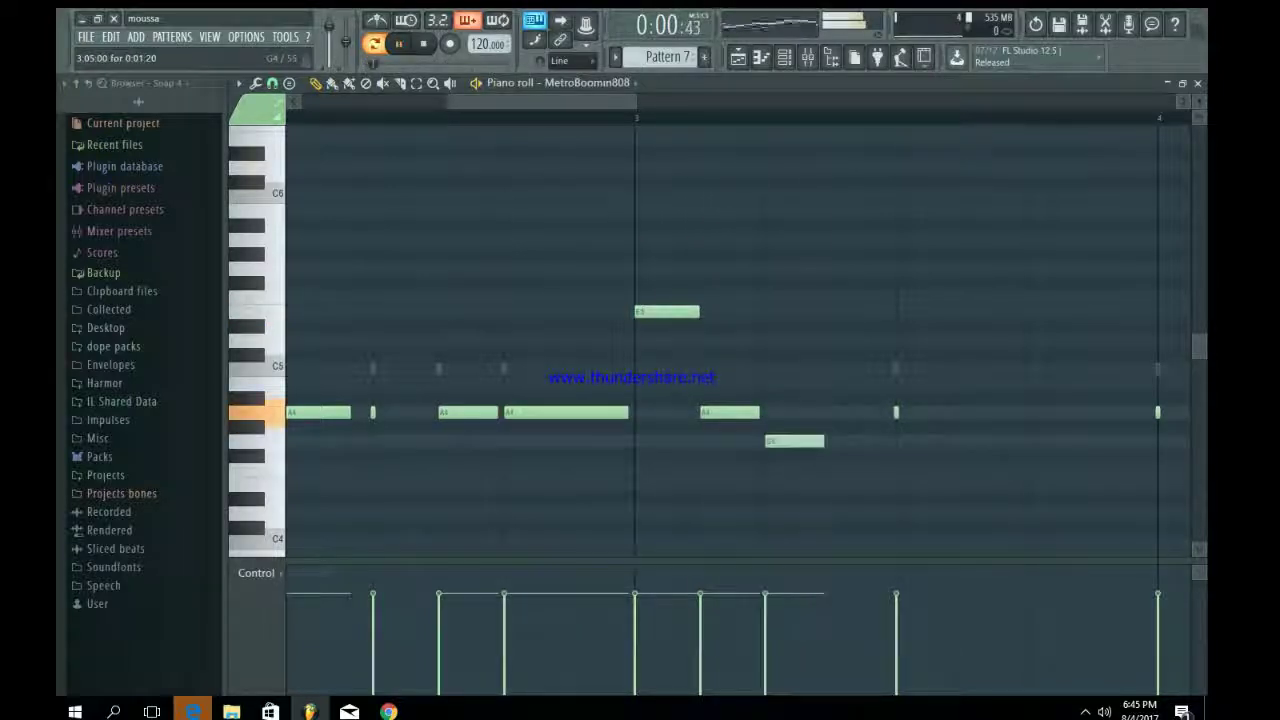
drag(795, 441, 786, 470)
click(795, 484)
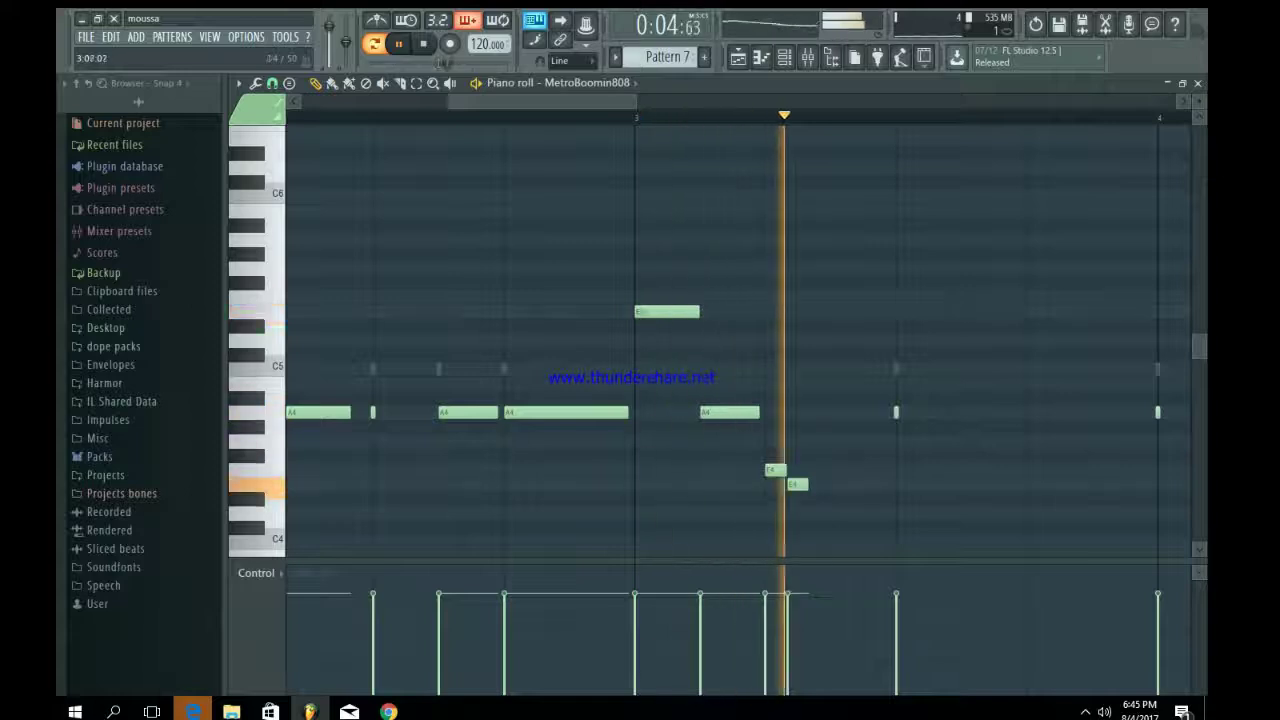
key(space)
right_click(792, 483)
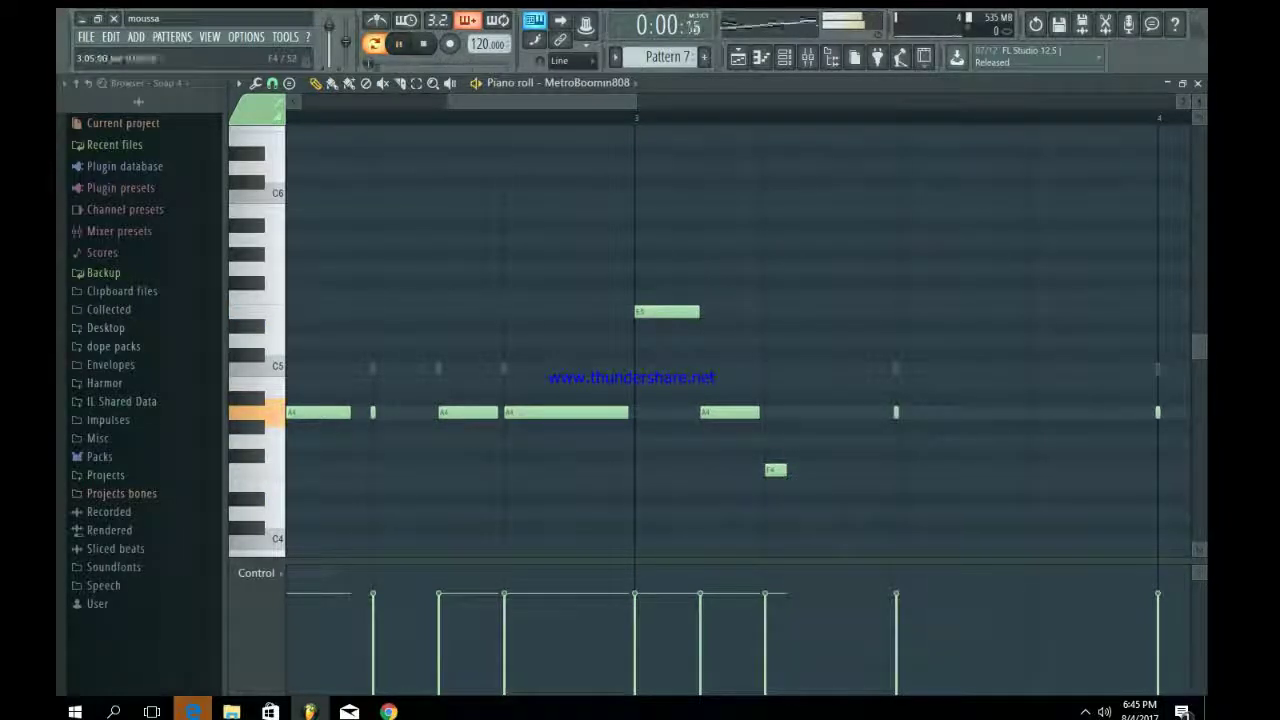
key(space)
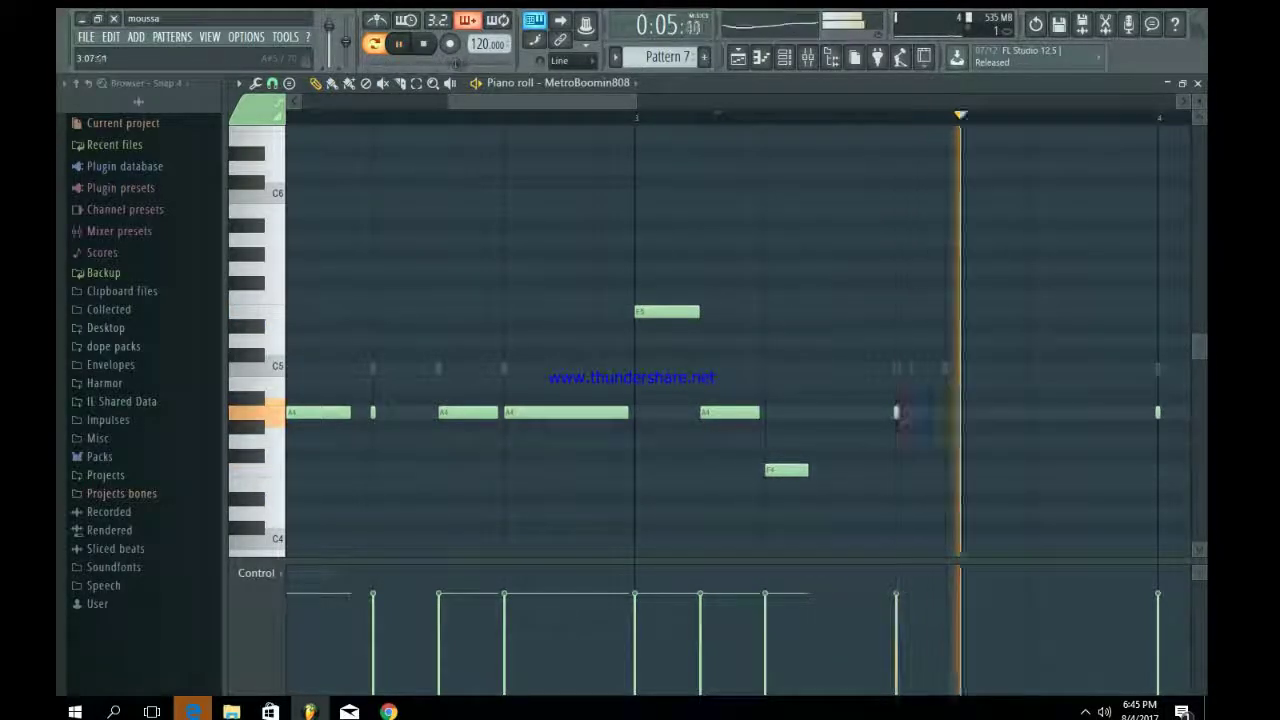
- Extend the last A4 note to bar 5 and add an F5 slide note at 4:15:00 with a duration of 0:02:00
drag(635, 102, 932, 102)
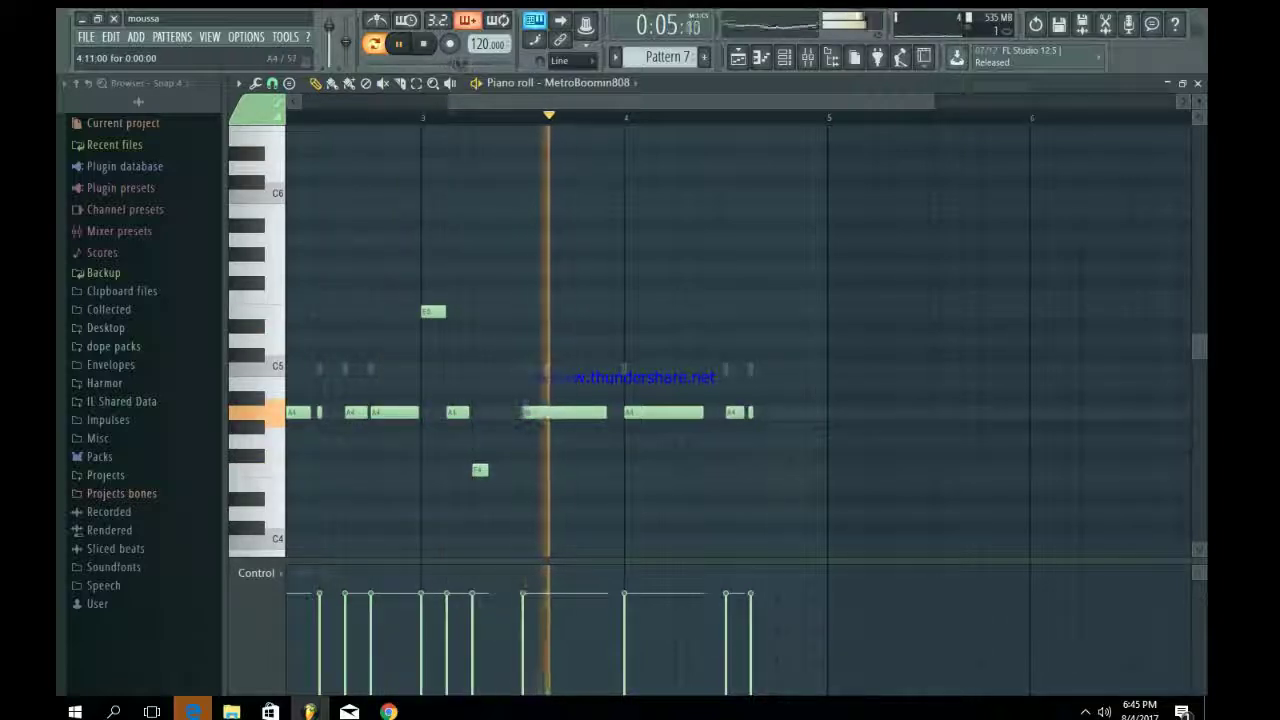
drag(752, 412, 823, 409)
click(808, 297)
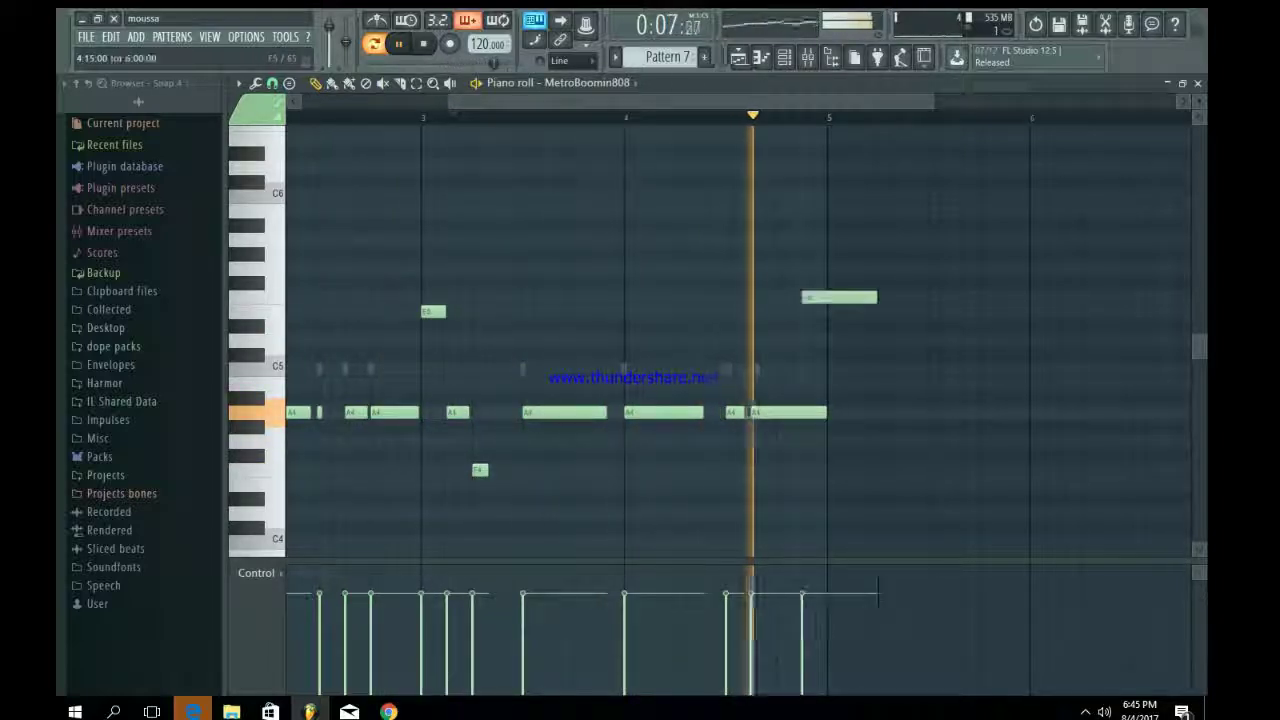
drag(875, 297, 825, 297)
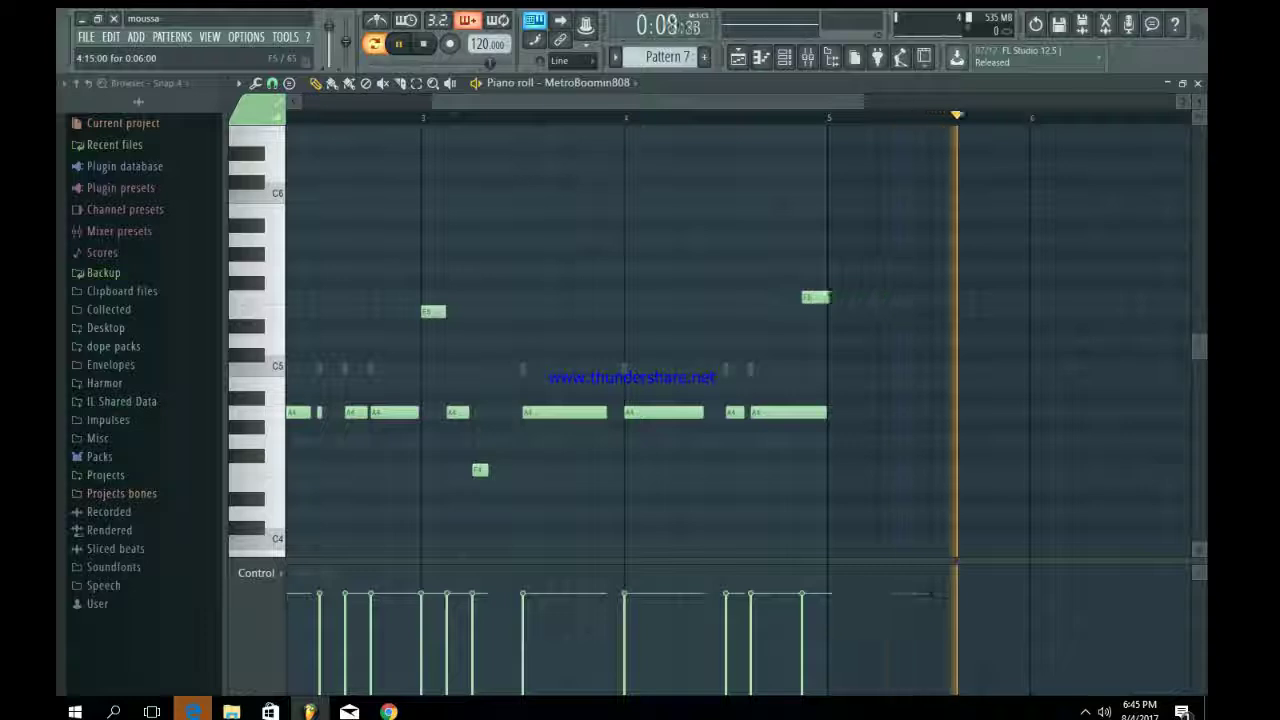
double_click(813, 297)
click(536, 337)
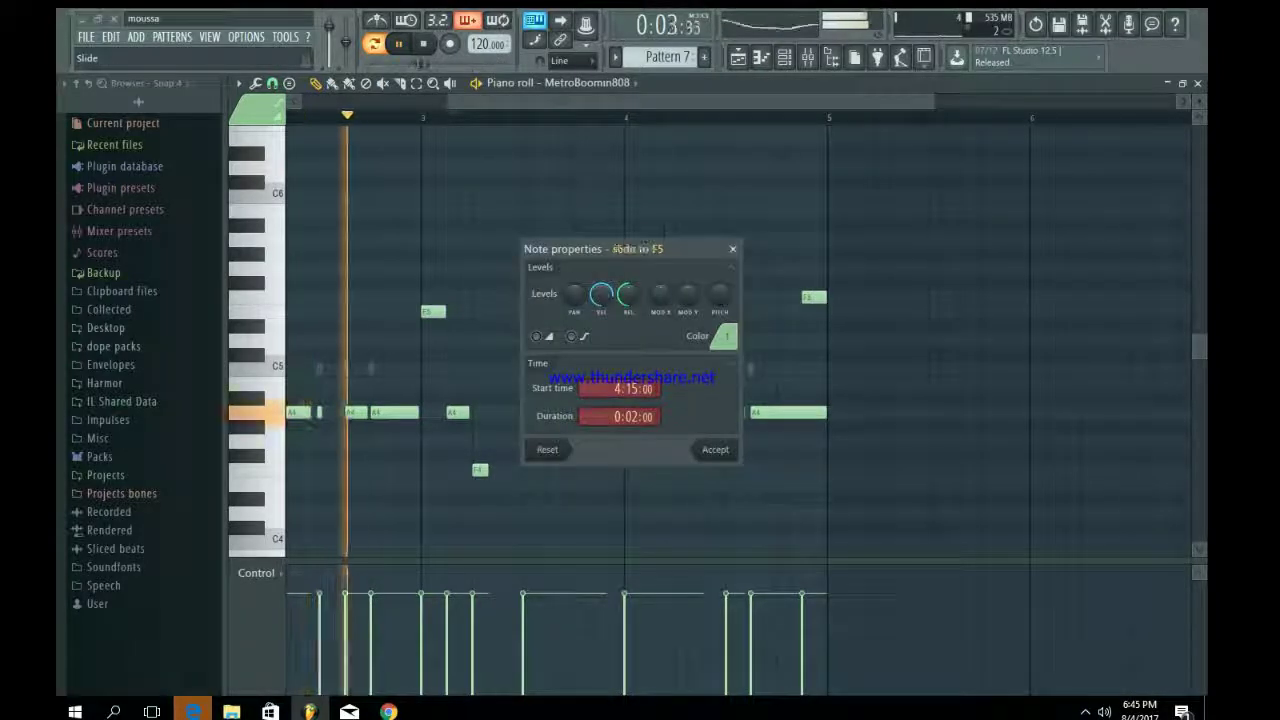
click(714, 449)
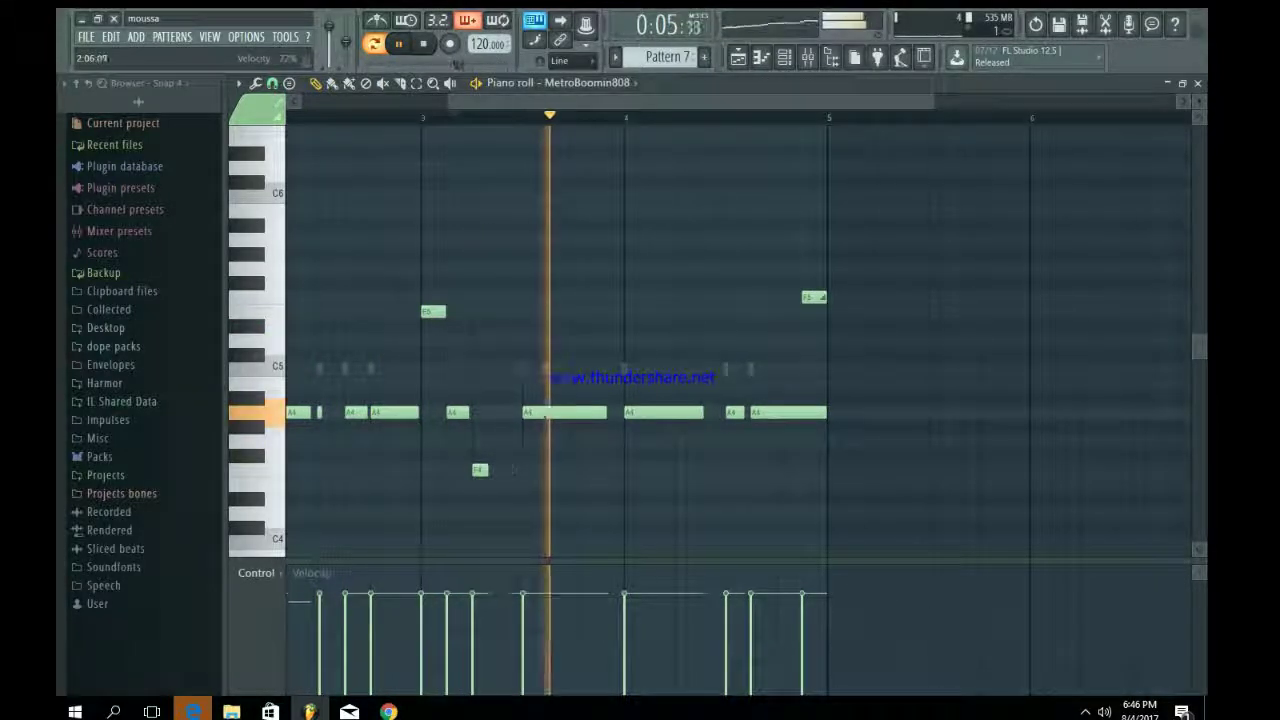
- Lower the velocities of the MetroBoomin808 notes from the middle of bar 2 up to bar 5 to about 73%
drag(290, 603, 526, 602)
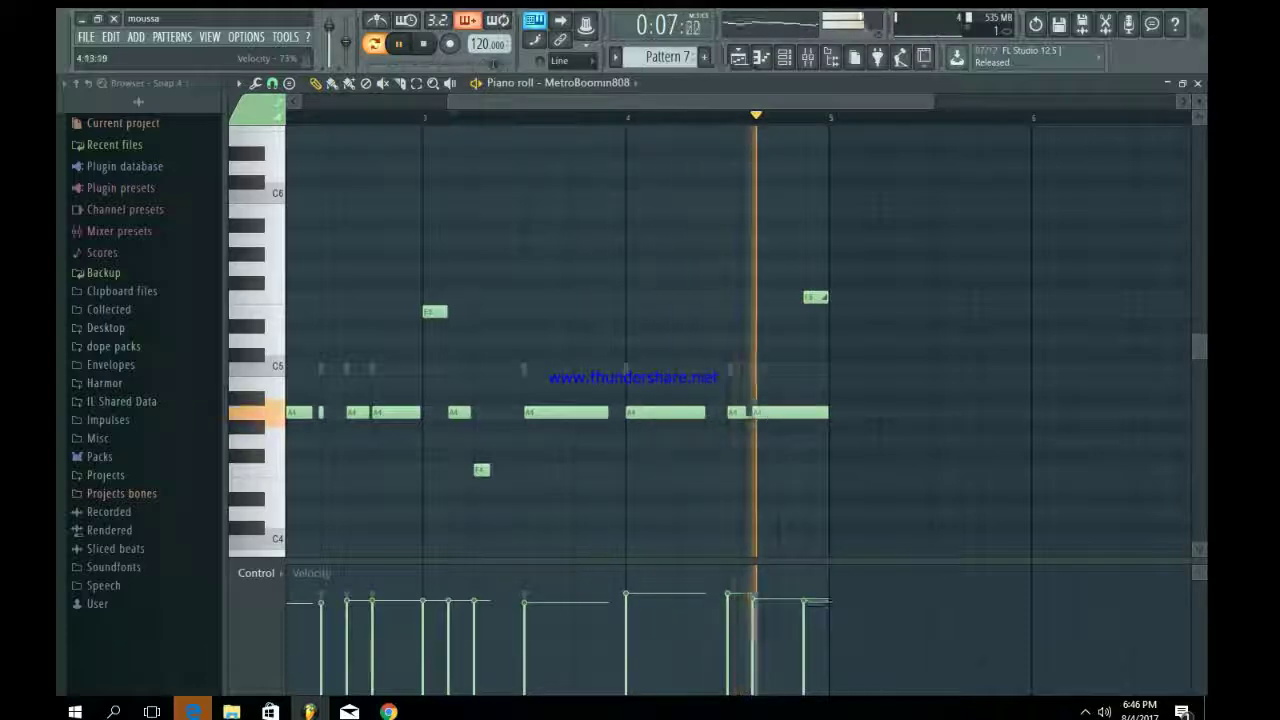
drag(622, 602, 812, 602)
- Open the mixer, play Pattern 1 and raise the reFX Nexus track volume to about 69%
click(807, 57)
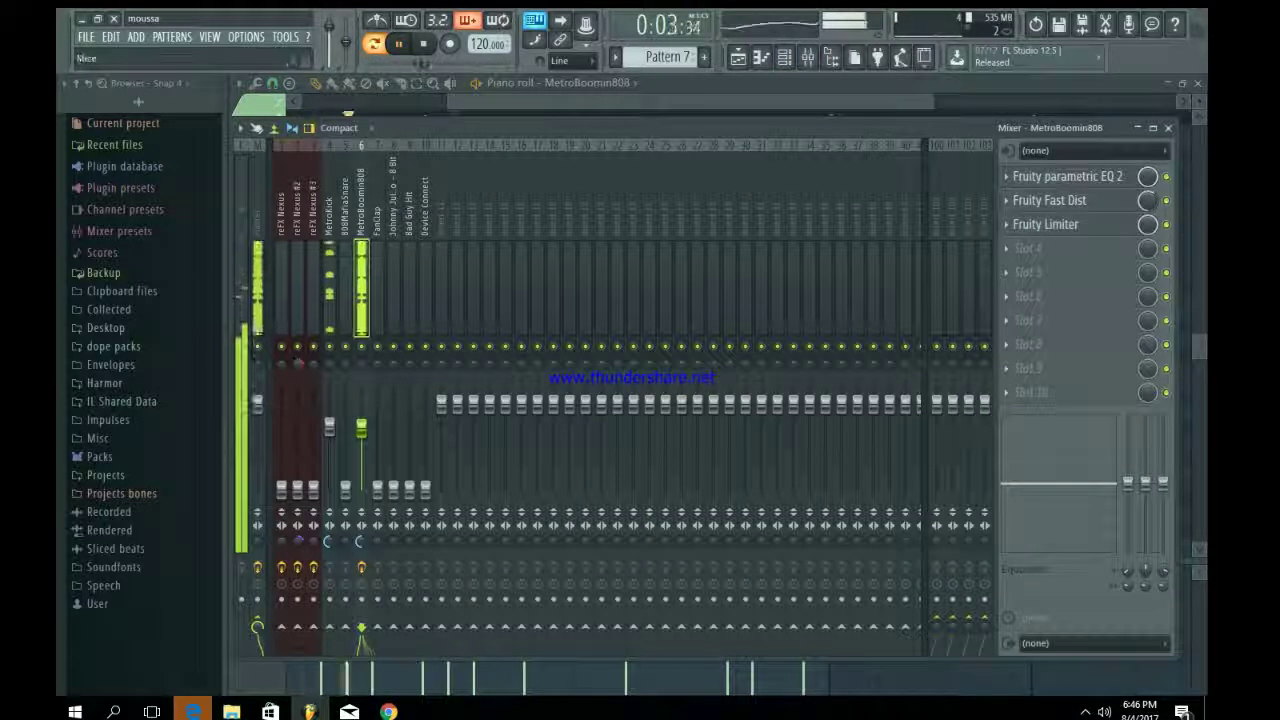
key(space)
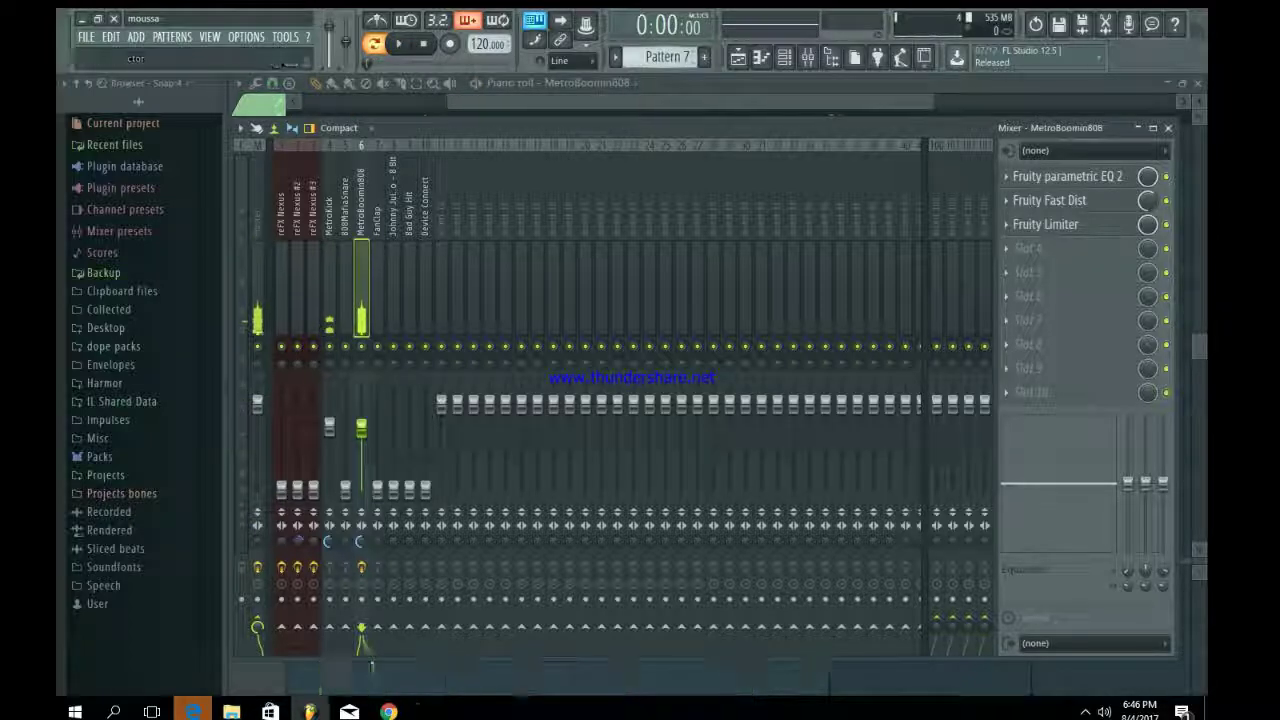
key(1)
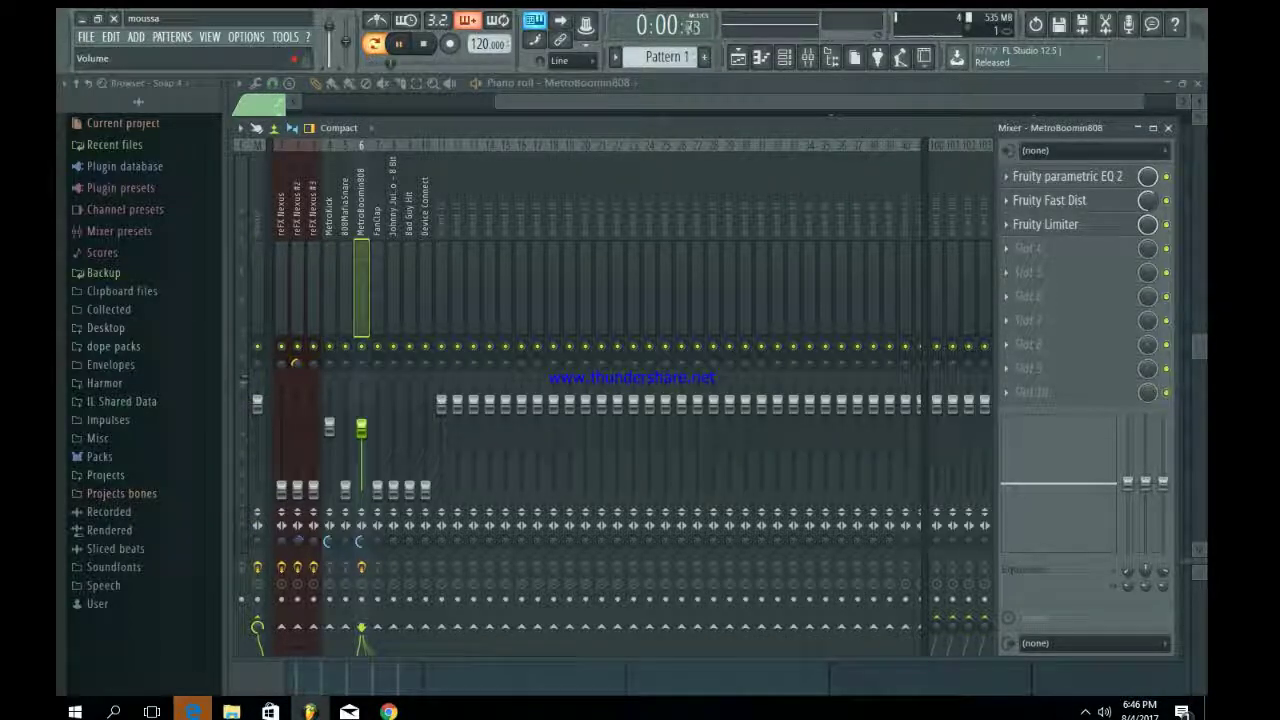
drag(281, 490, 281, 487)
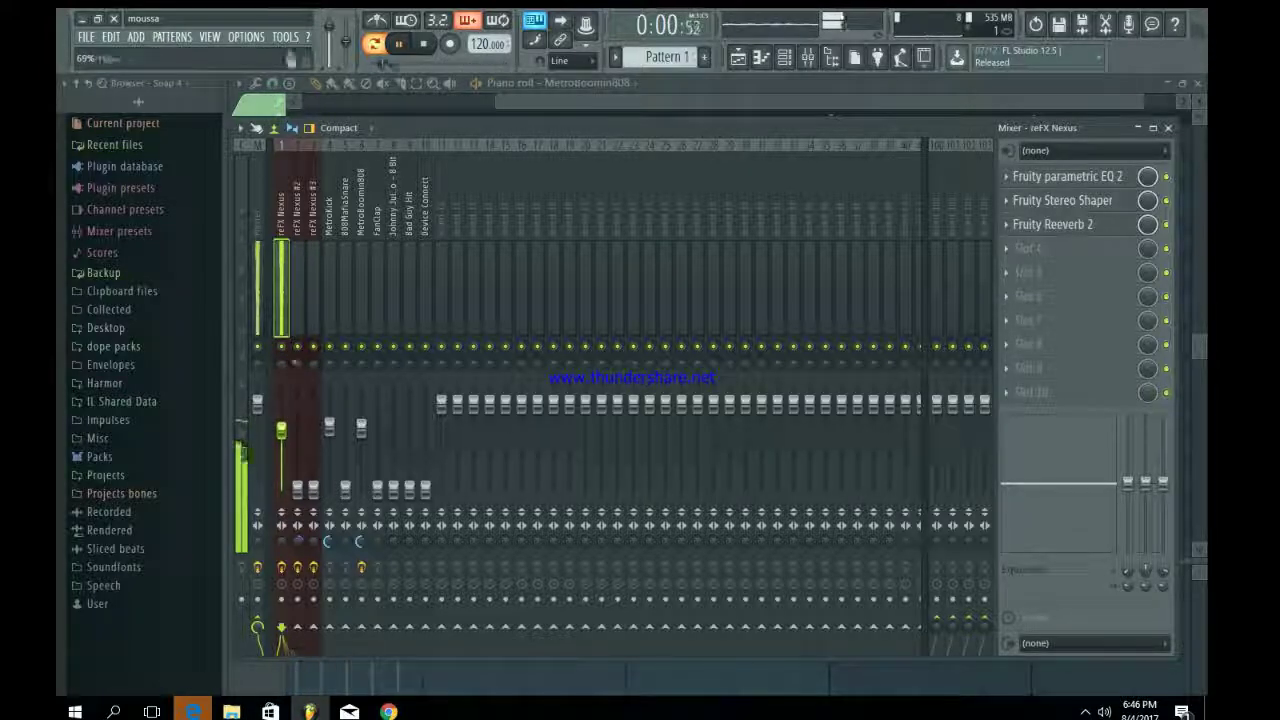
- Add Fruity Compressor to slot 4 of the reFX Nexus mixer track with a gain of 2.2 dB
click(1030, 248)
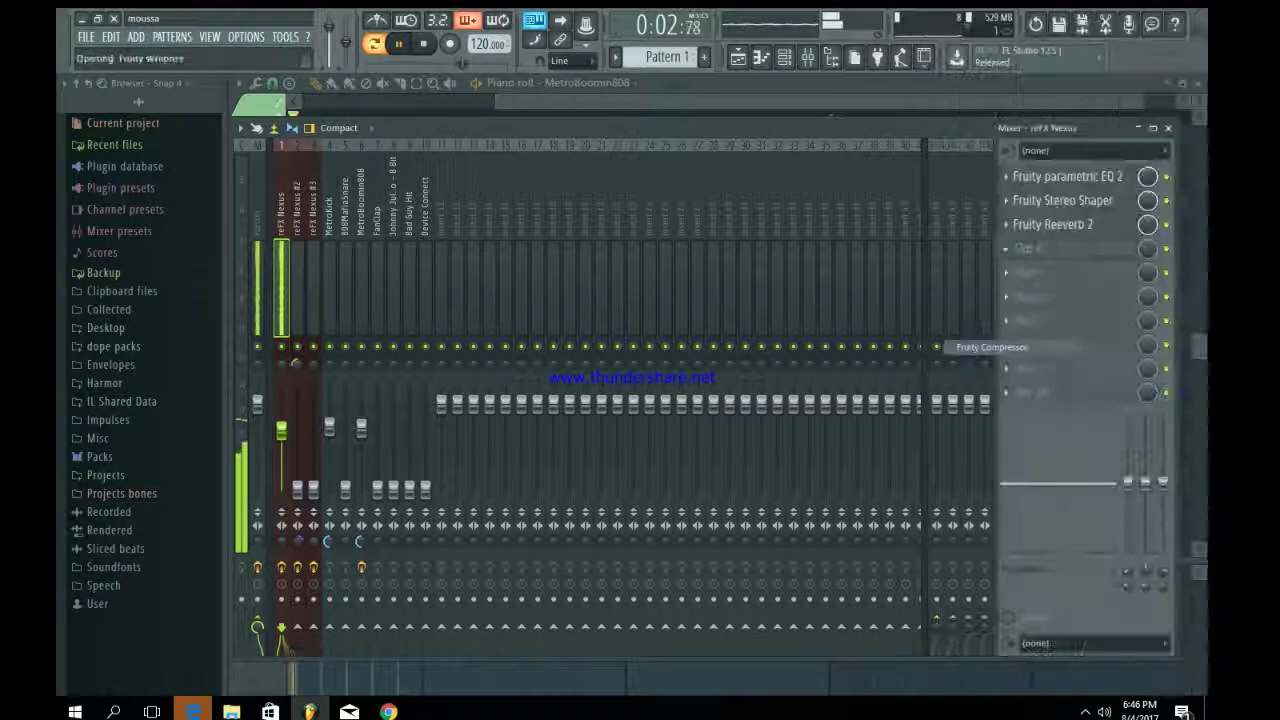
click(1005, 341)
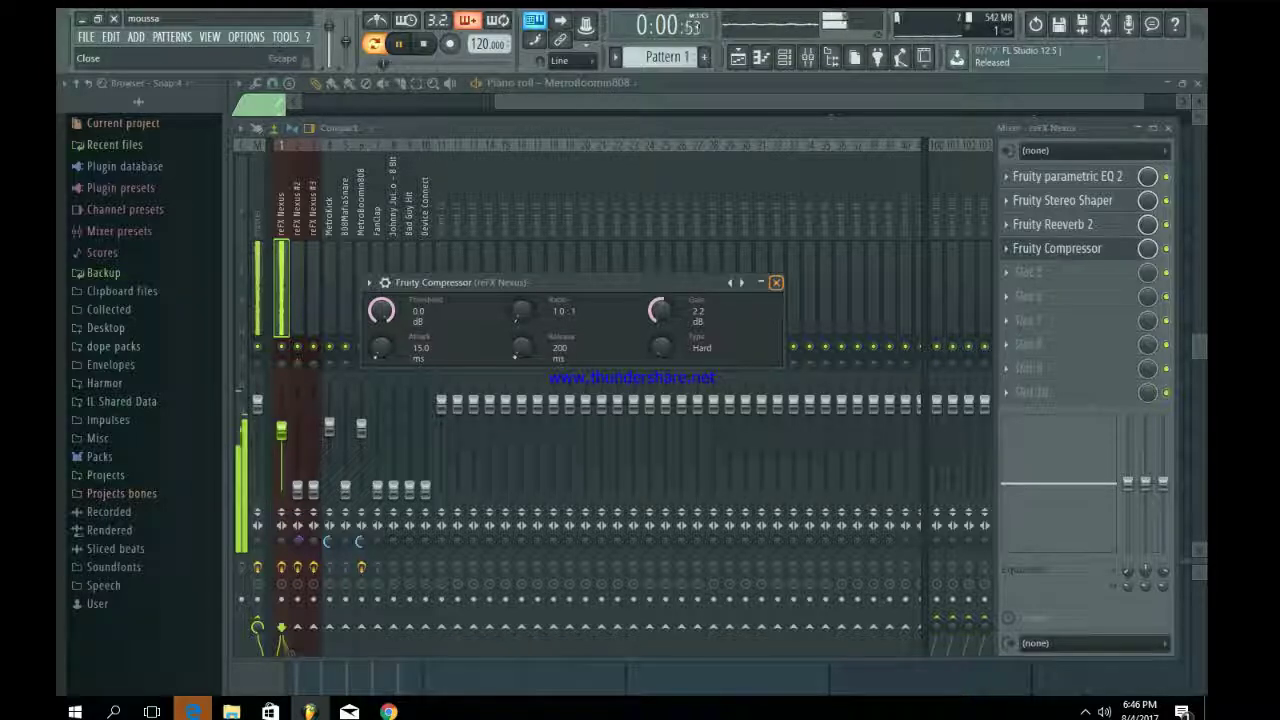
click(776, 282)
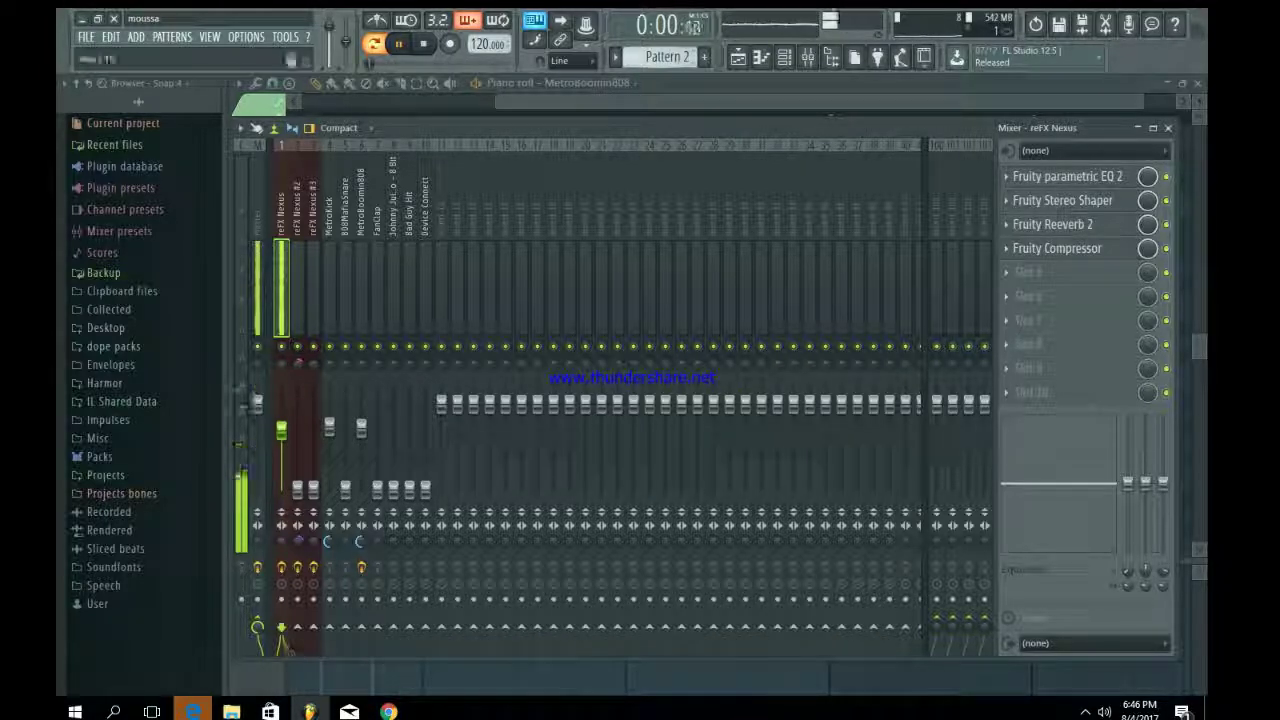
- Raise the reFX Nexus #2 volume while Pattern 2 plays and the reFX Nexus #3 volume while Pattern 6 plays
drag(297, 488, 297, 455)
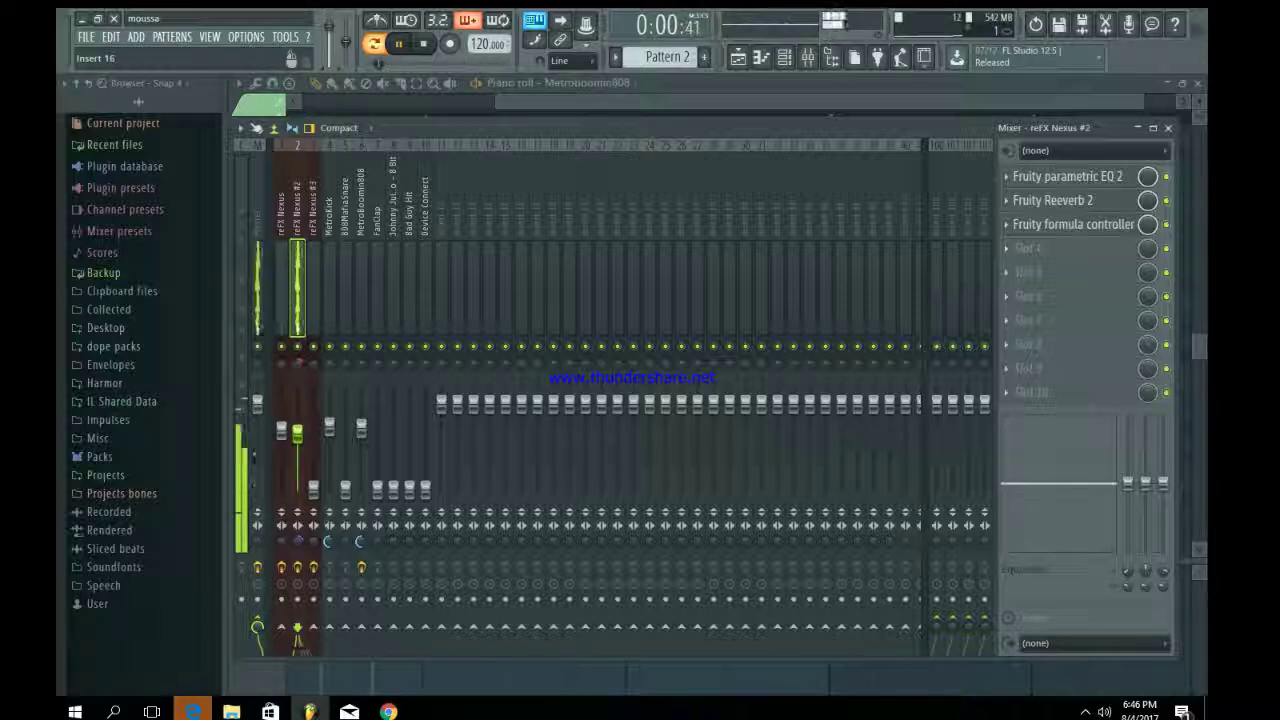
scroll(667, 57, up, 1)
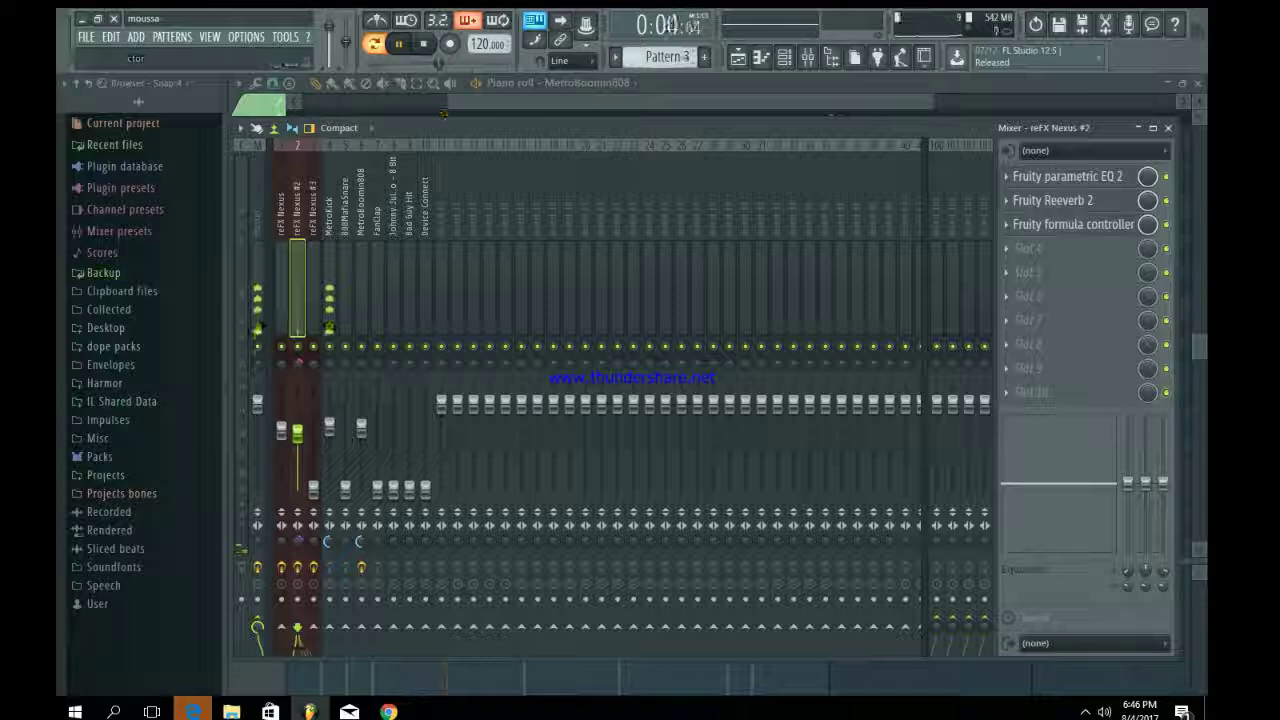
scroll(667, 57, up, 1)
drag(313, 489, 313, 436)
scroll(667, 57, up, 1)
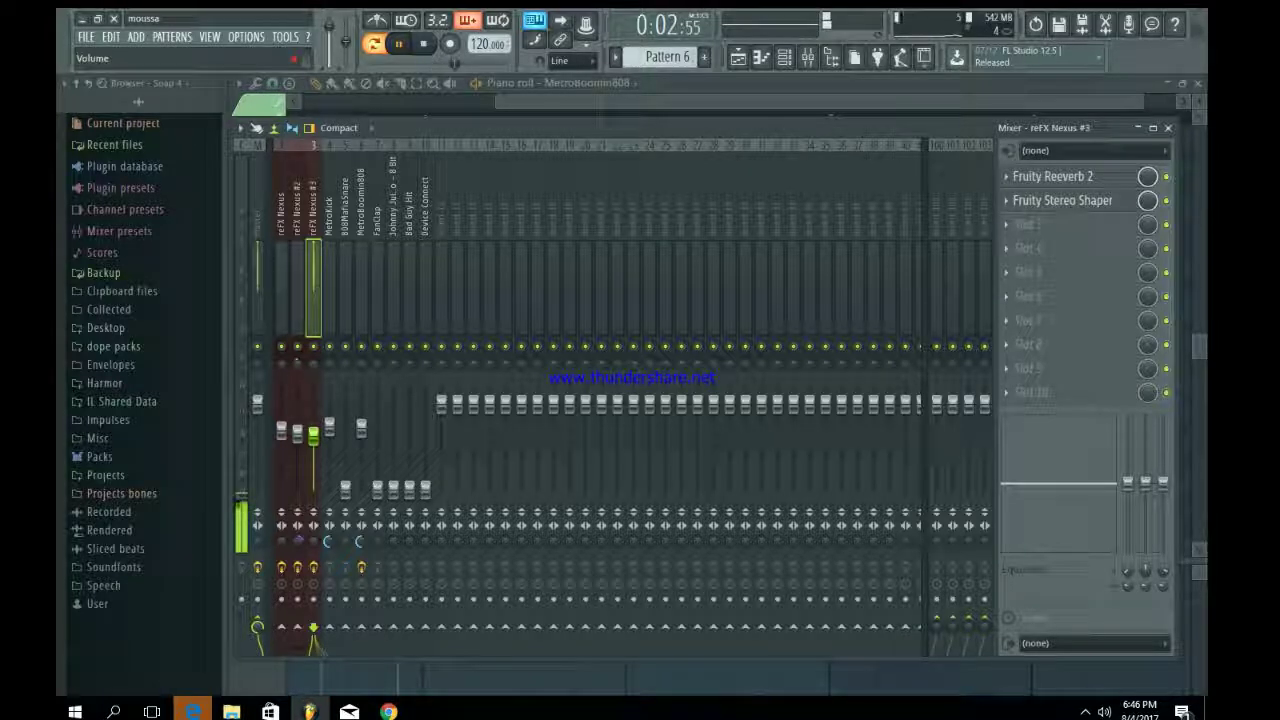
drag(313, 434, 313, 427)
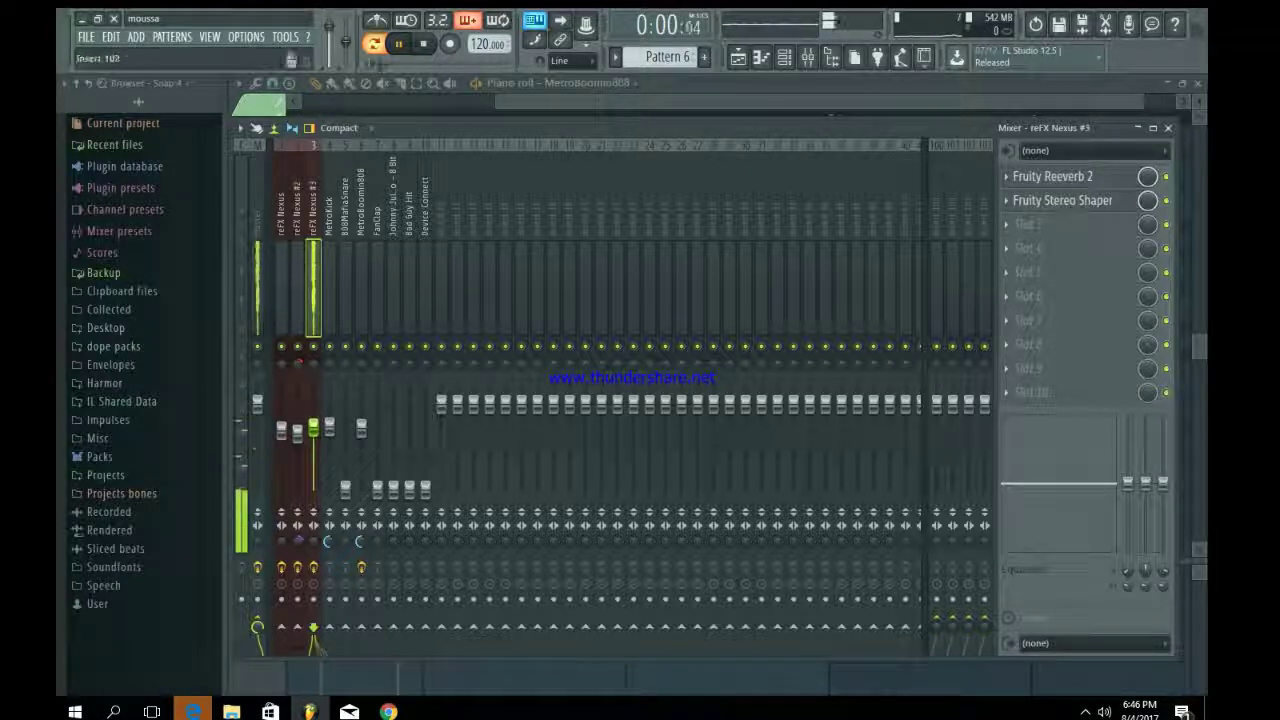
- Add Fruity Limiter to slot 3 of the reFX Nexus #3 mixer track and raise its gain to about 2.6 dB
click(1030, 224)
click(985, 363)
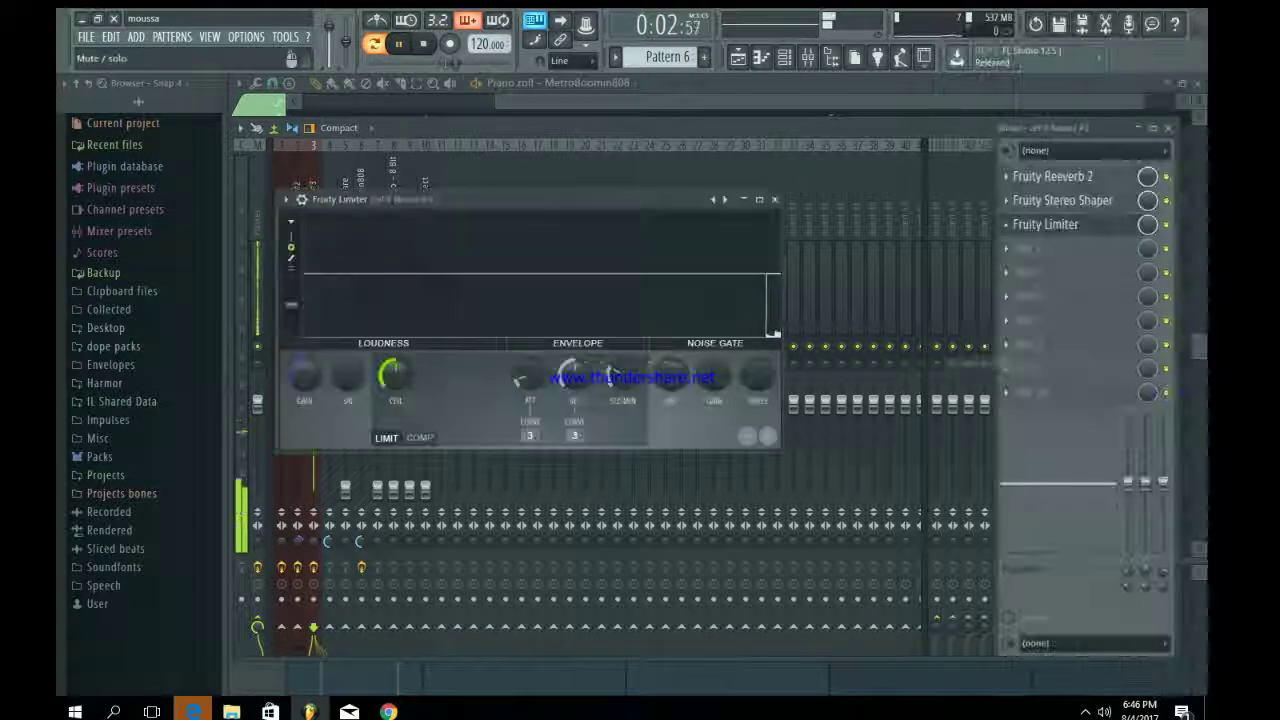
drag(303, 376, 303, 352)
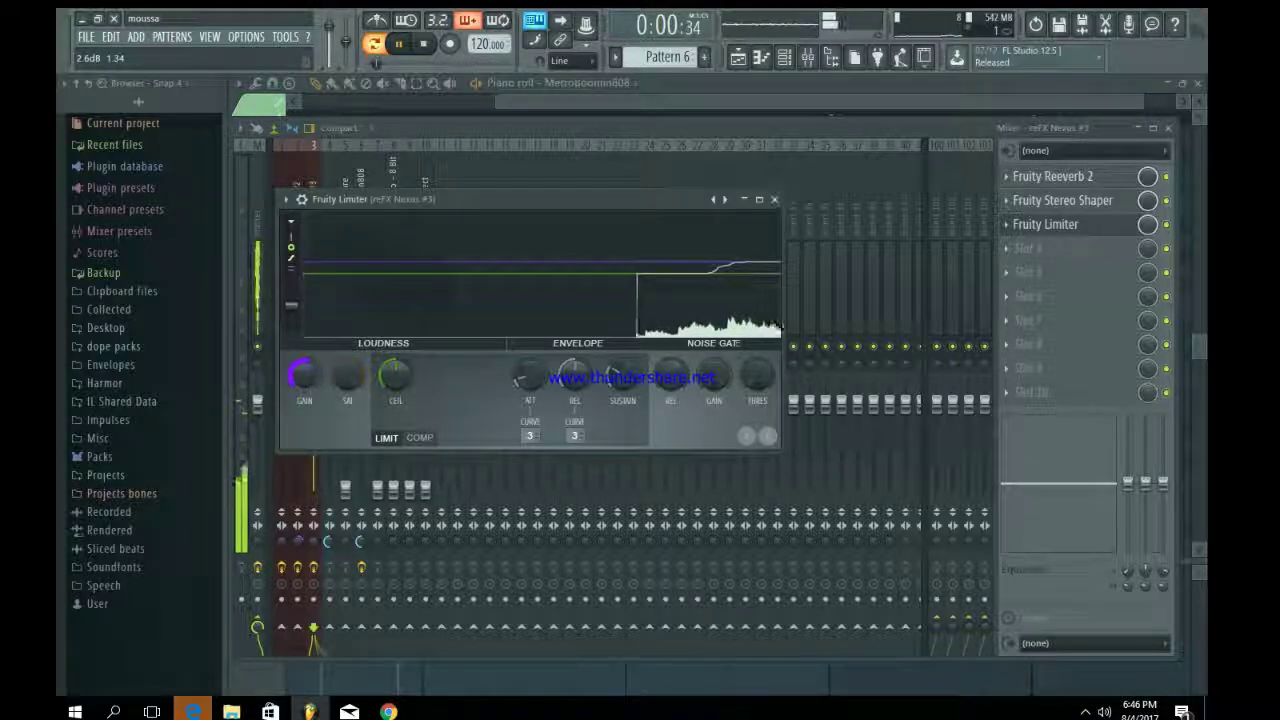
click(773, 199)
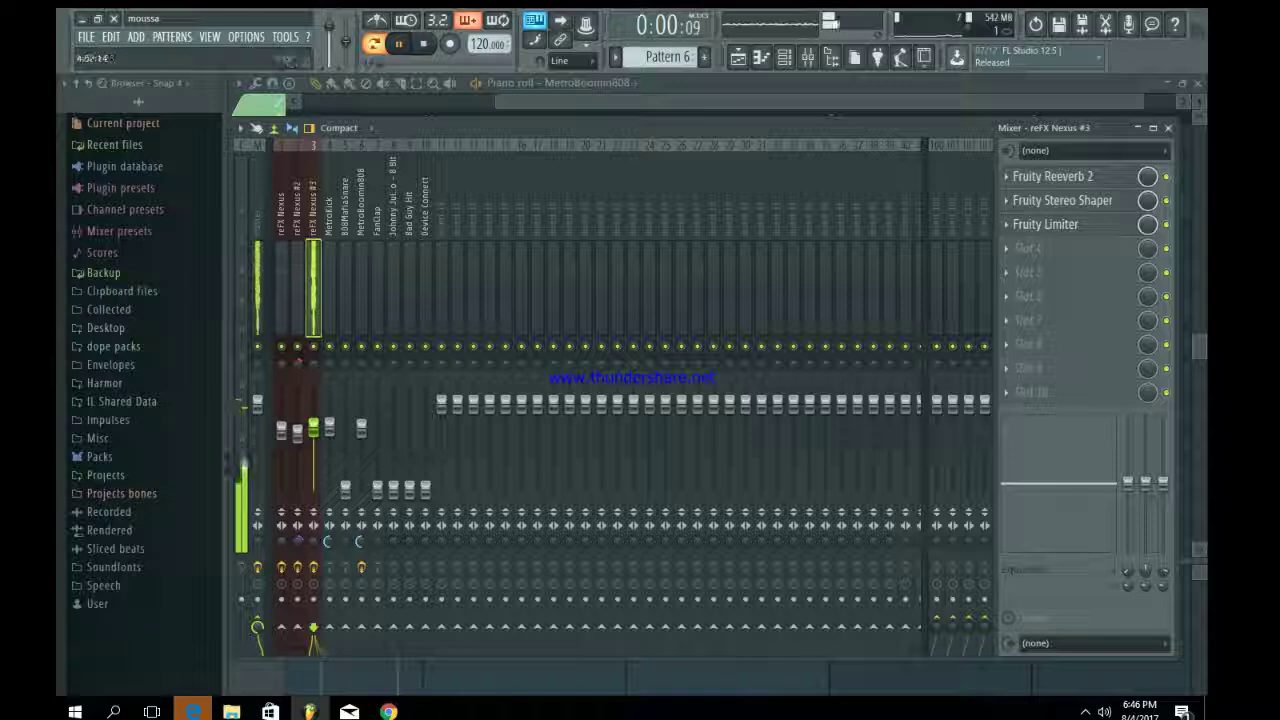
- Raise the mixer volumes of the 808MafiaSnare, FanClap, 8 Bit, Bad Guy Hit and Device Connect tracks while Pattern 6 plays
click(785, 57)
click(785, 57)
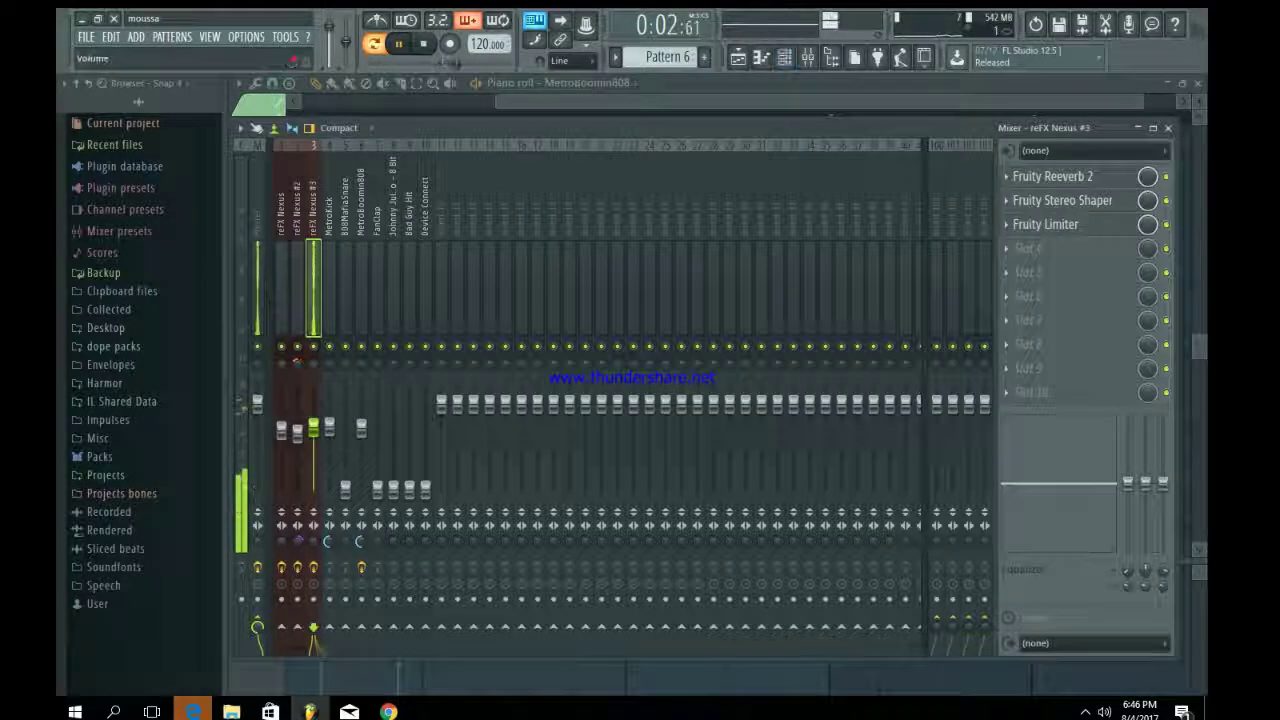
drag(345, 488, 345, 433)
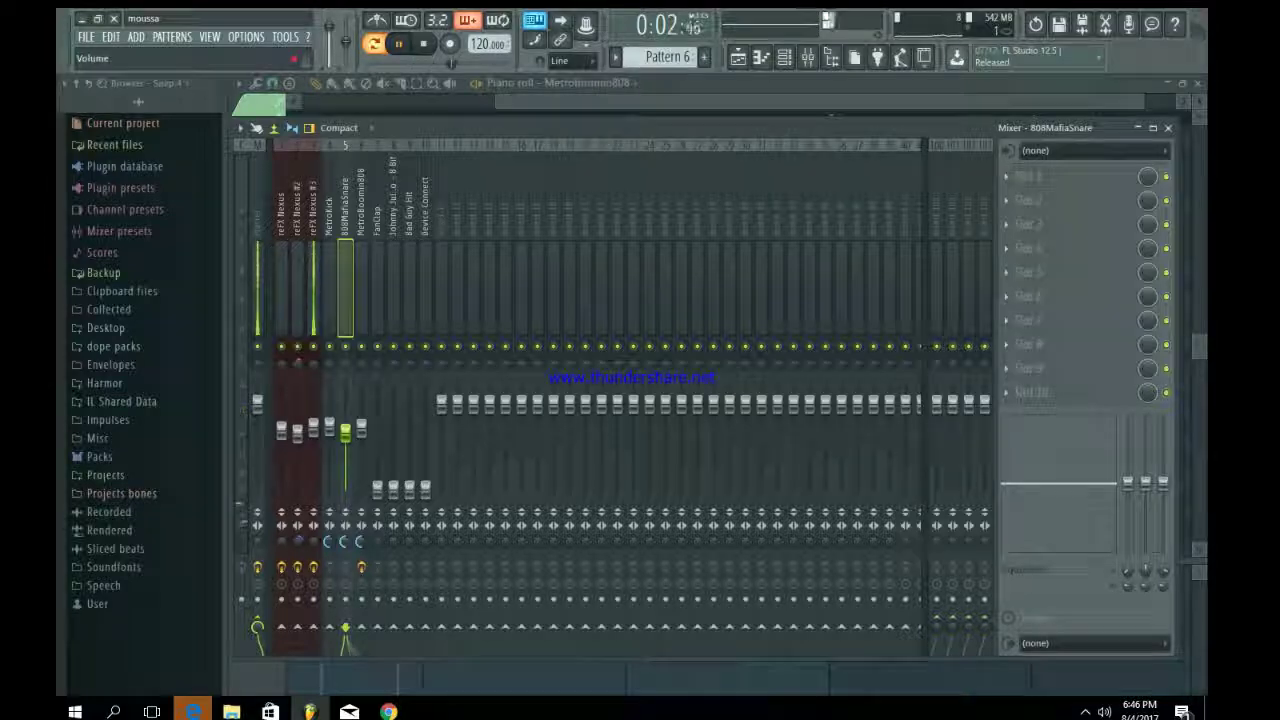
drag(377, 488, 377, 437)
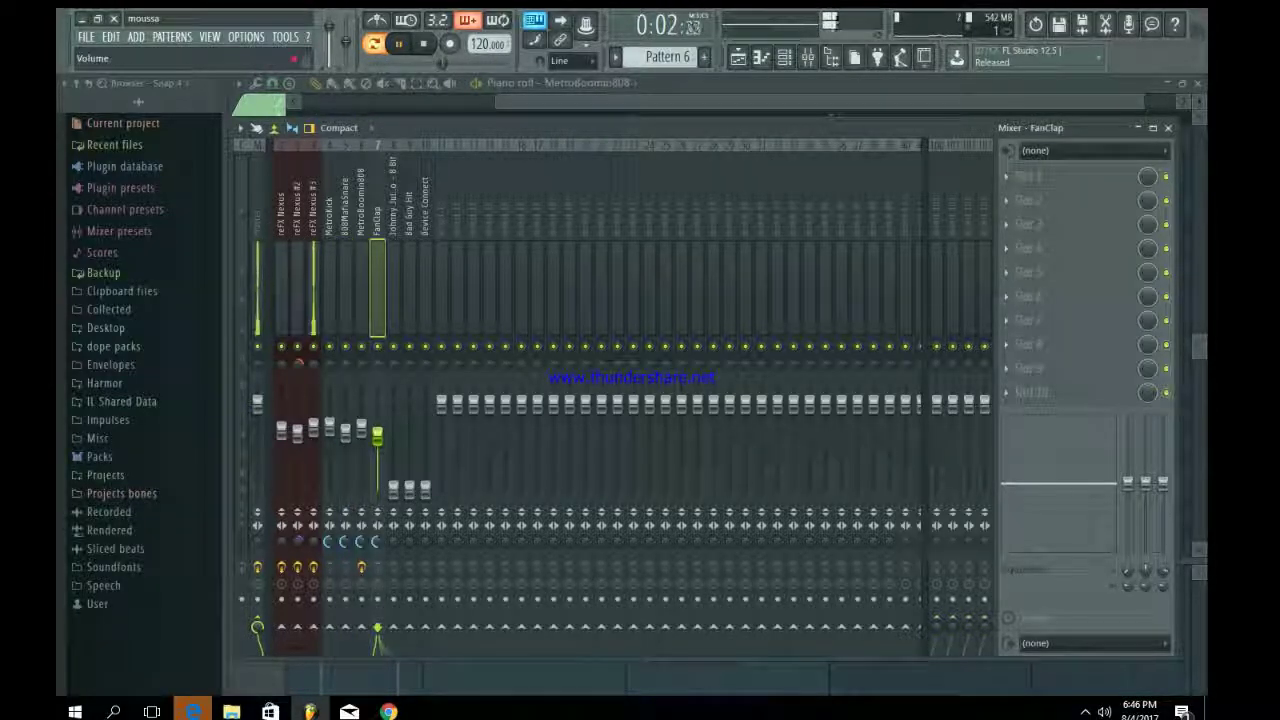
drag(393, 488, 409, 463)
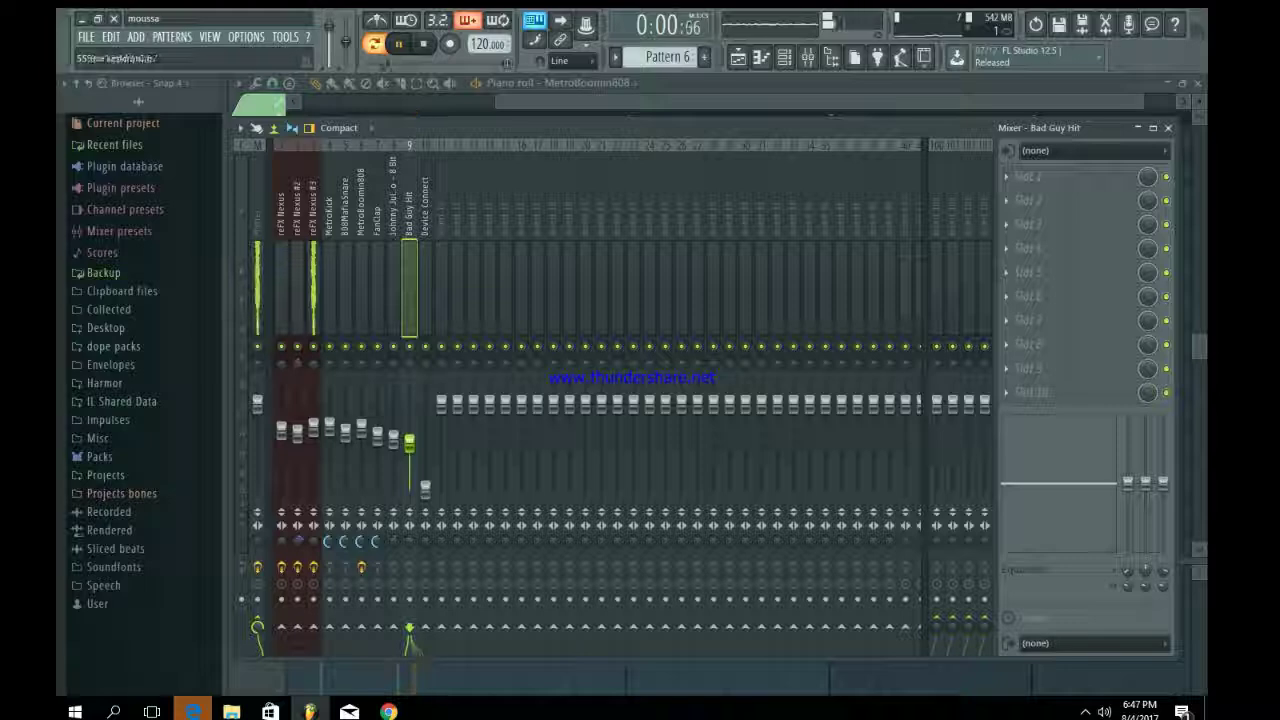
click(425, 488)
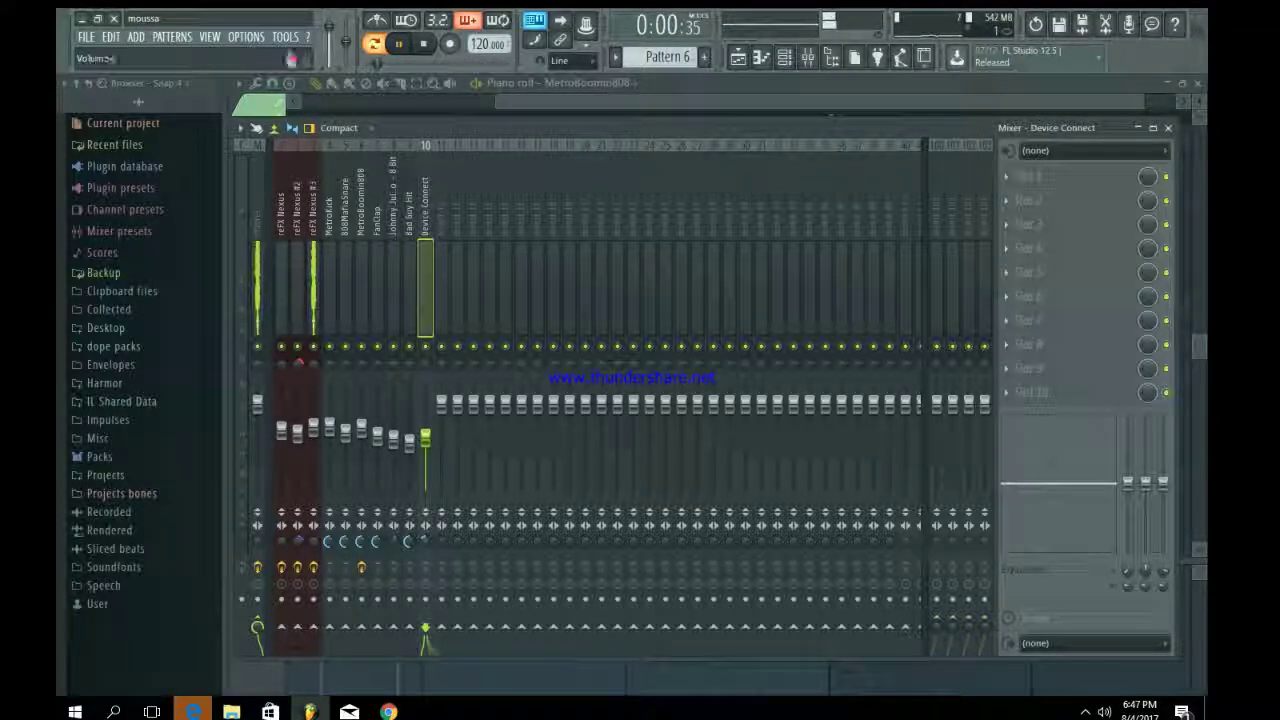
- Stop playback and delete the four Pattern 1 clips before bar 9 in the playlist
click(738, 57)
key(space)
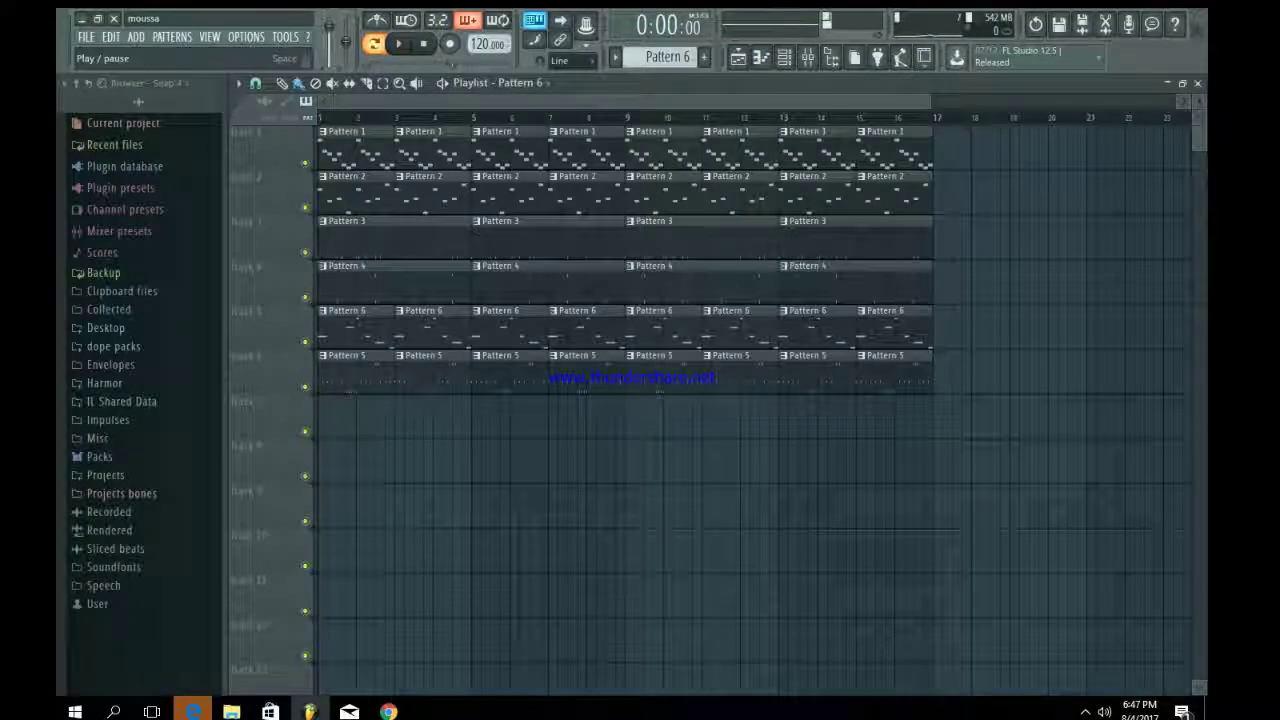
click(784, 57)
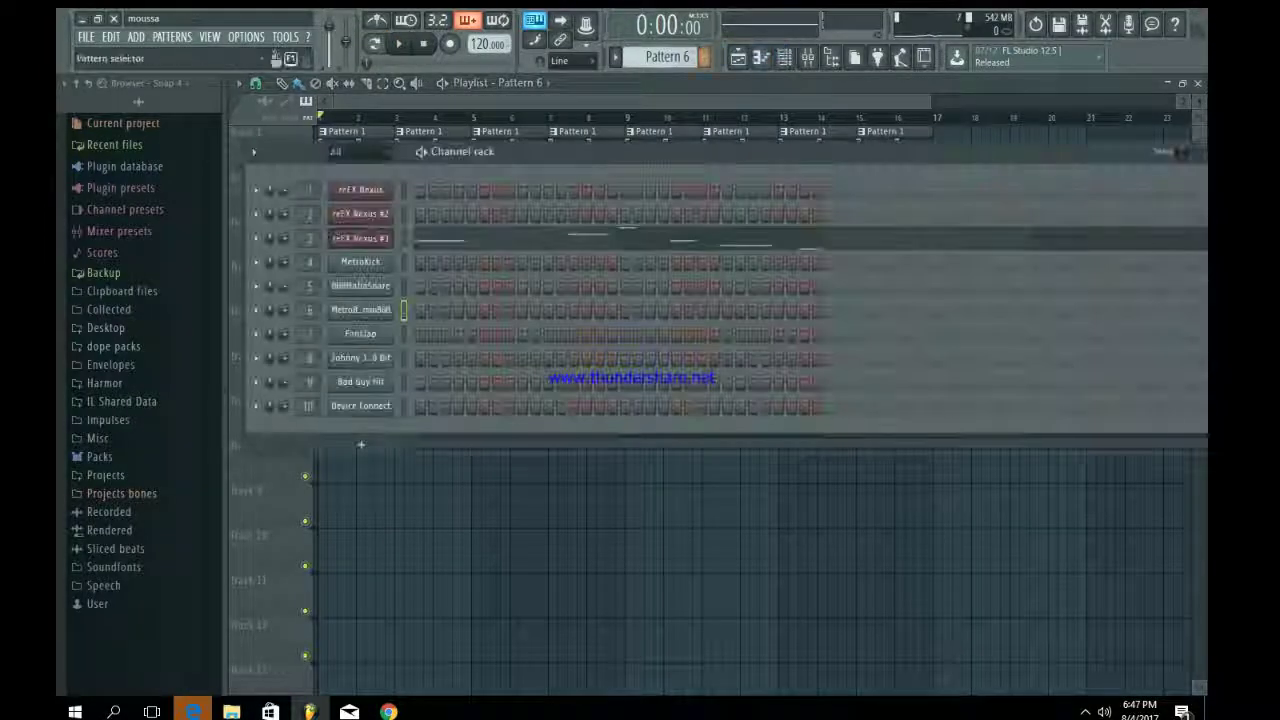
click(784, 57)
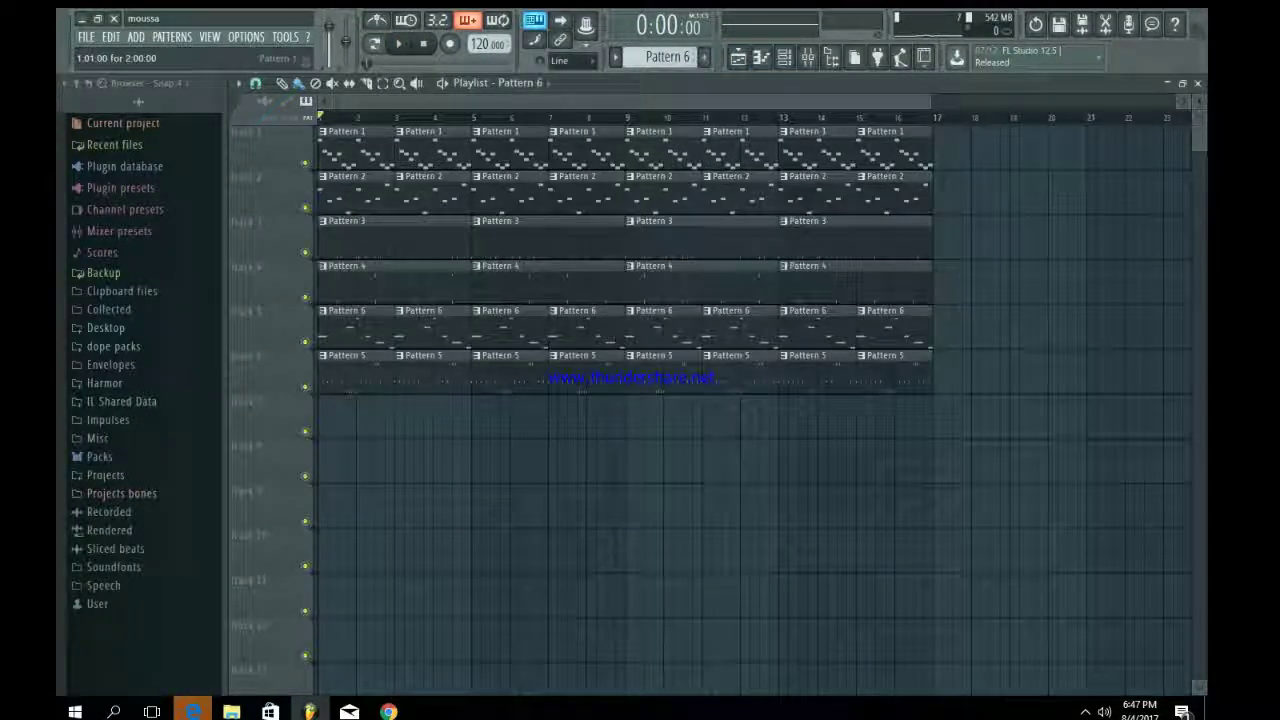
right_click(350, 150)
right_click(432, 150)
right_click(510, 150)
right_click(590, 150)
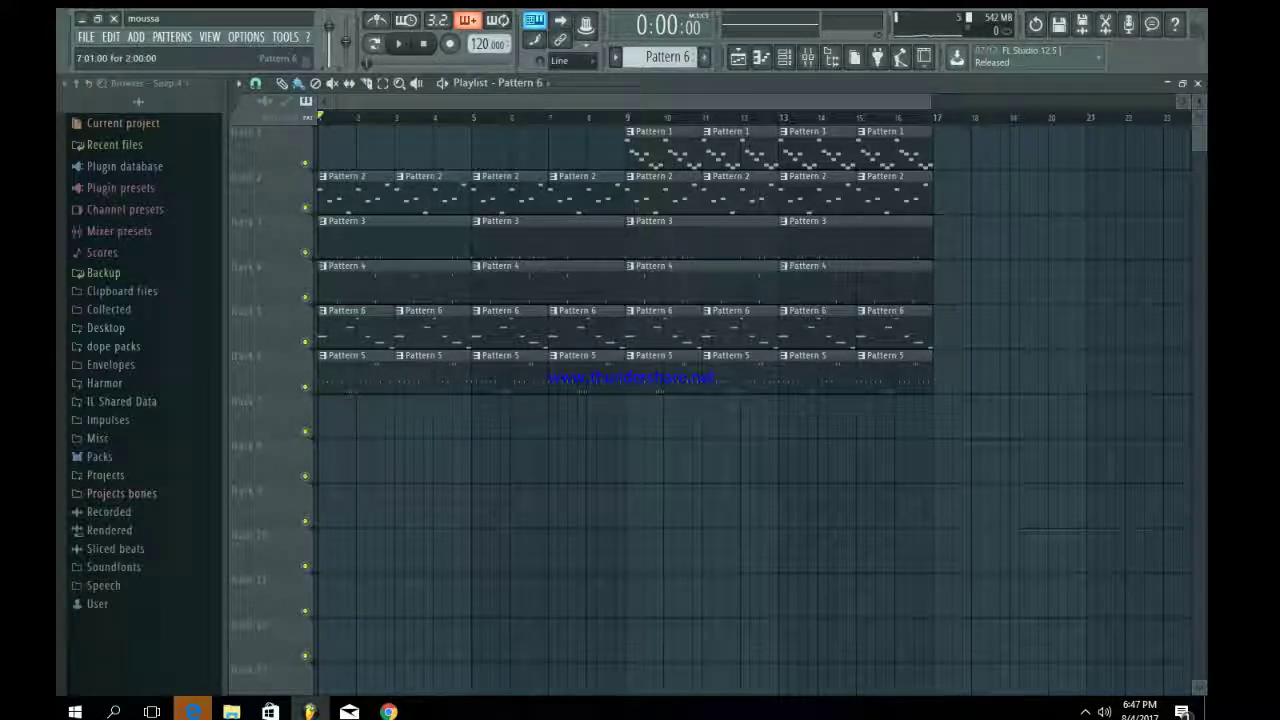
- Delete the Pattern 2, 3, 4 and 5 clips before bar 9 and play the song from the start
right_click(575, 285)
right_click(550, 240)
right_click(395, 240)
right_click(380, 285)
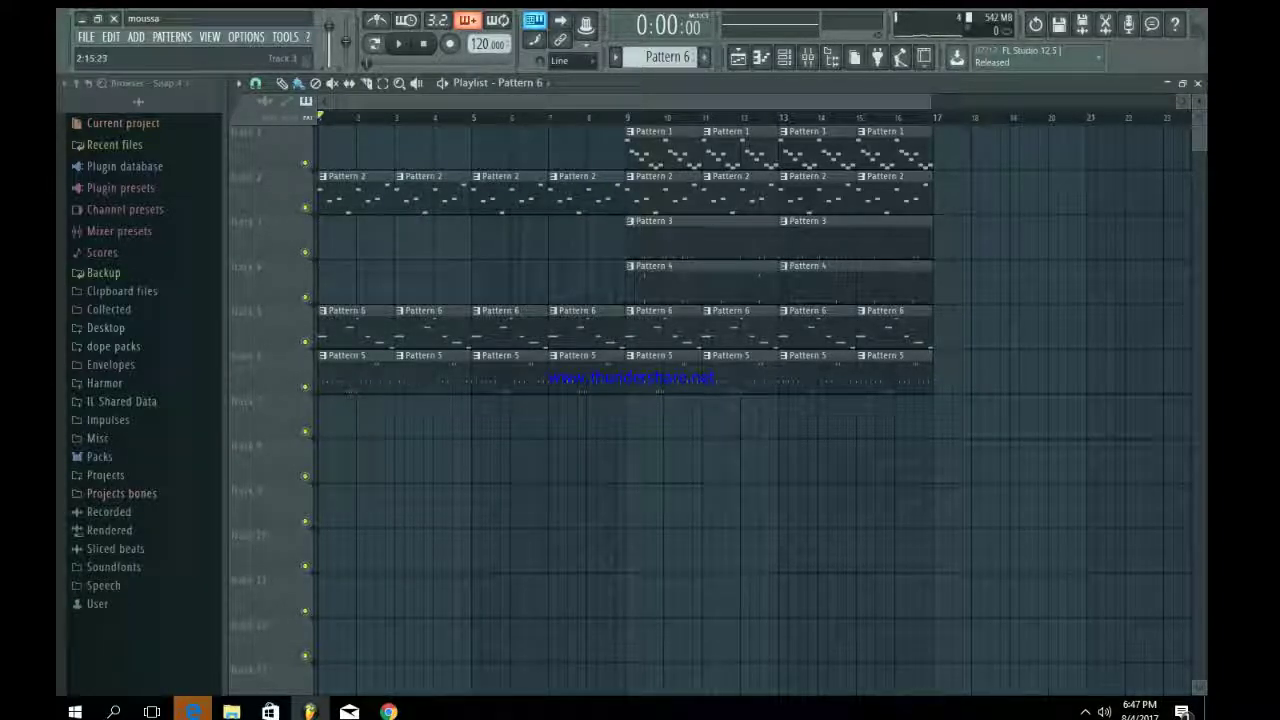
right_click(357, 195)
right_click(588, 375)
key(space)
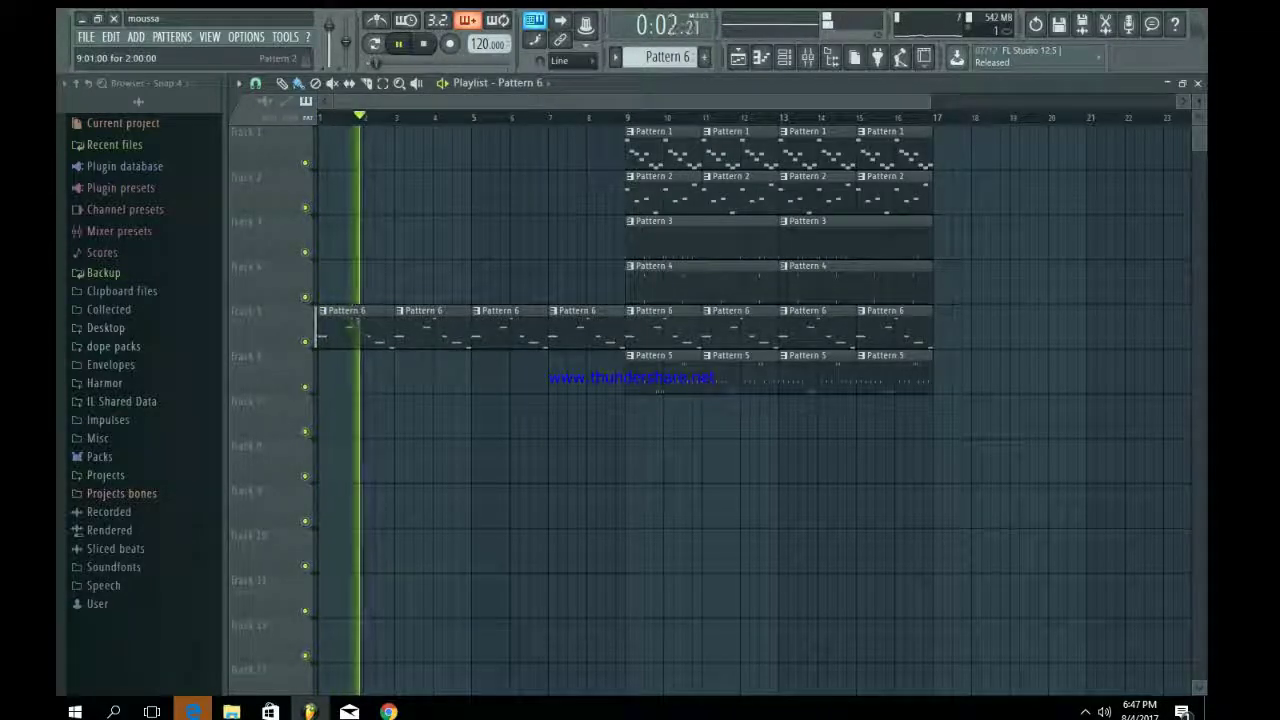
- Stop the song, place a Pattern 1 clip at bar 1 on Track 2 and play it together with Pattern 6
key(space)
click(652, 150)
click(421, 193)
drag(421, 193, 344, 193)
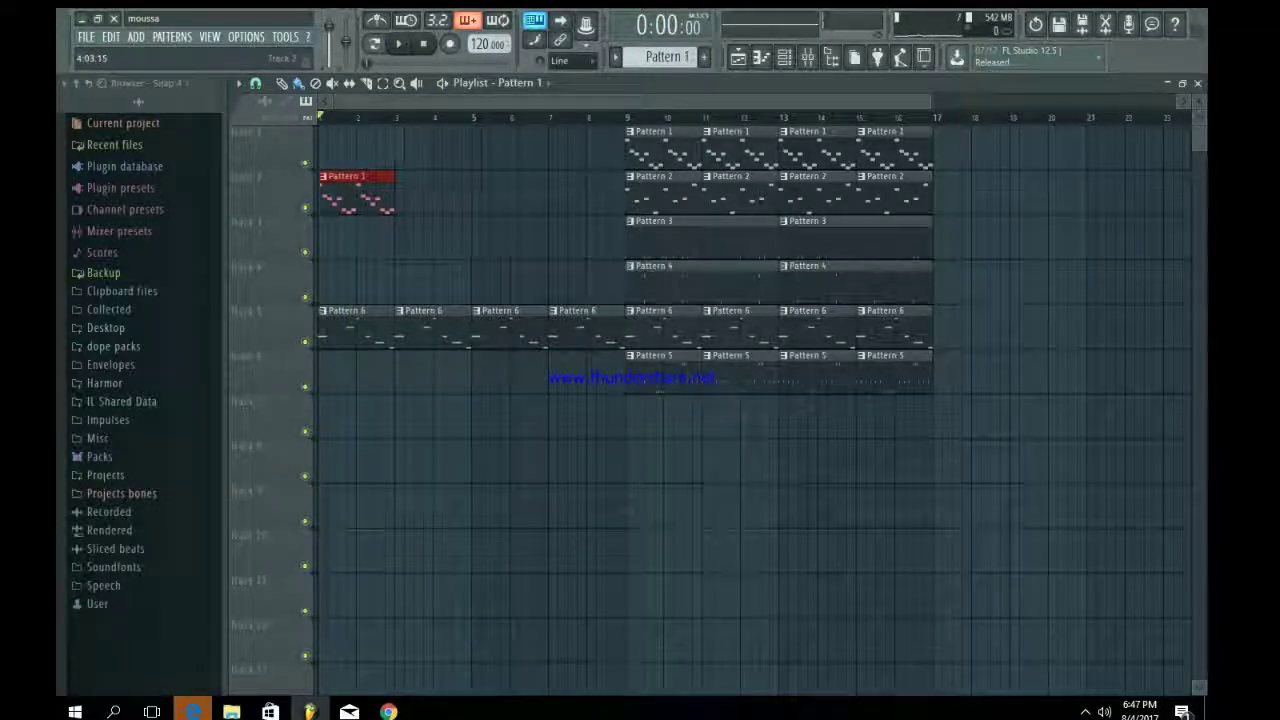
key(space)
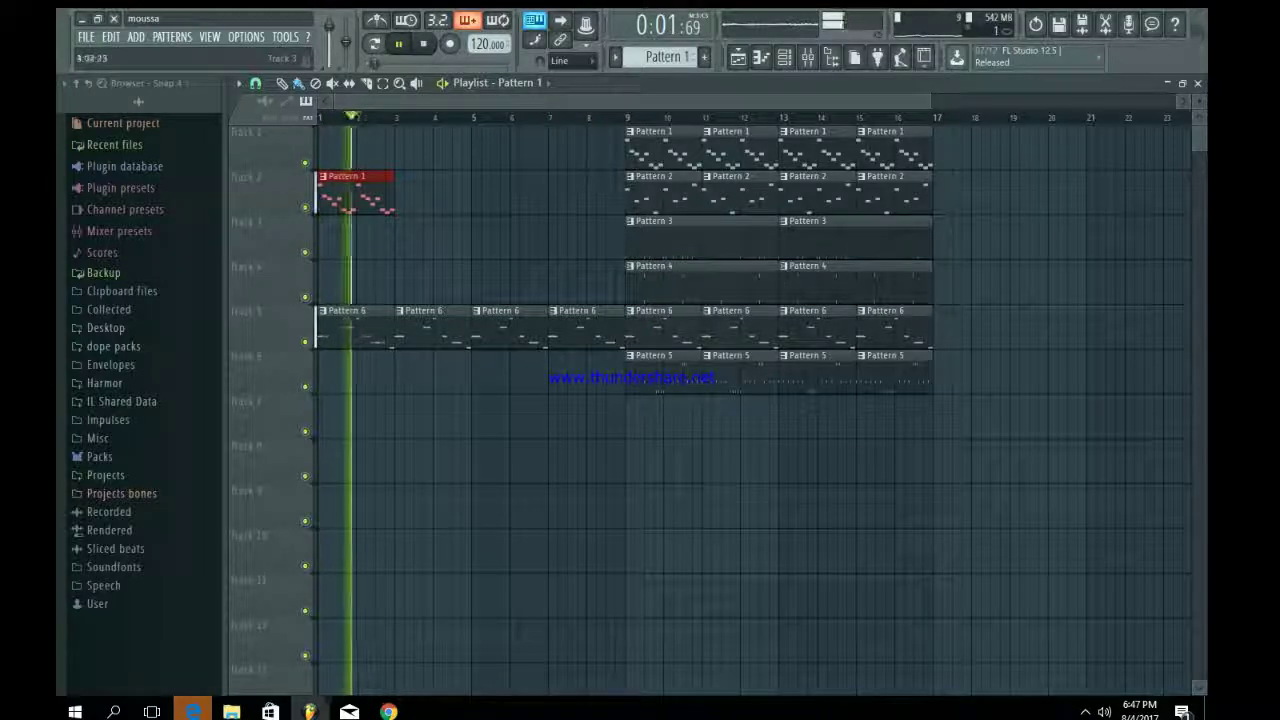
- Stop playback and delete the first two Pattern 6 clips, covering bars 1 to 4 on Track 5
ctrl+right_click(386, 238)
key(space)
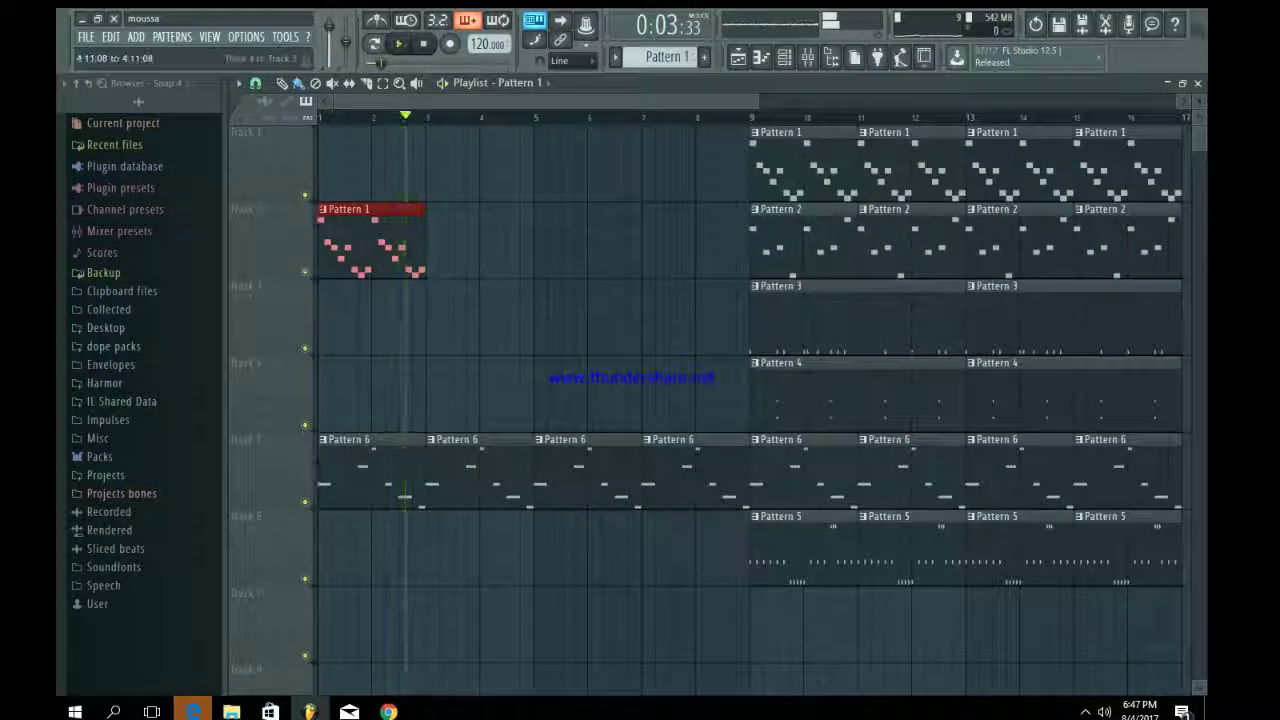
ctrl+right_click(413, 320)
right_click(370, 333)
right_click(421, 333)
- Duplicate the Pattern 1 clip on Track 2 three times to fill bars 1 to 8, and play the song
drag(334, 170, 430, 258)
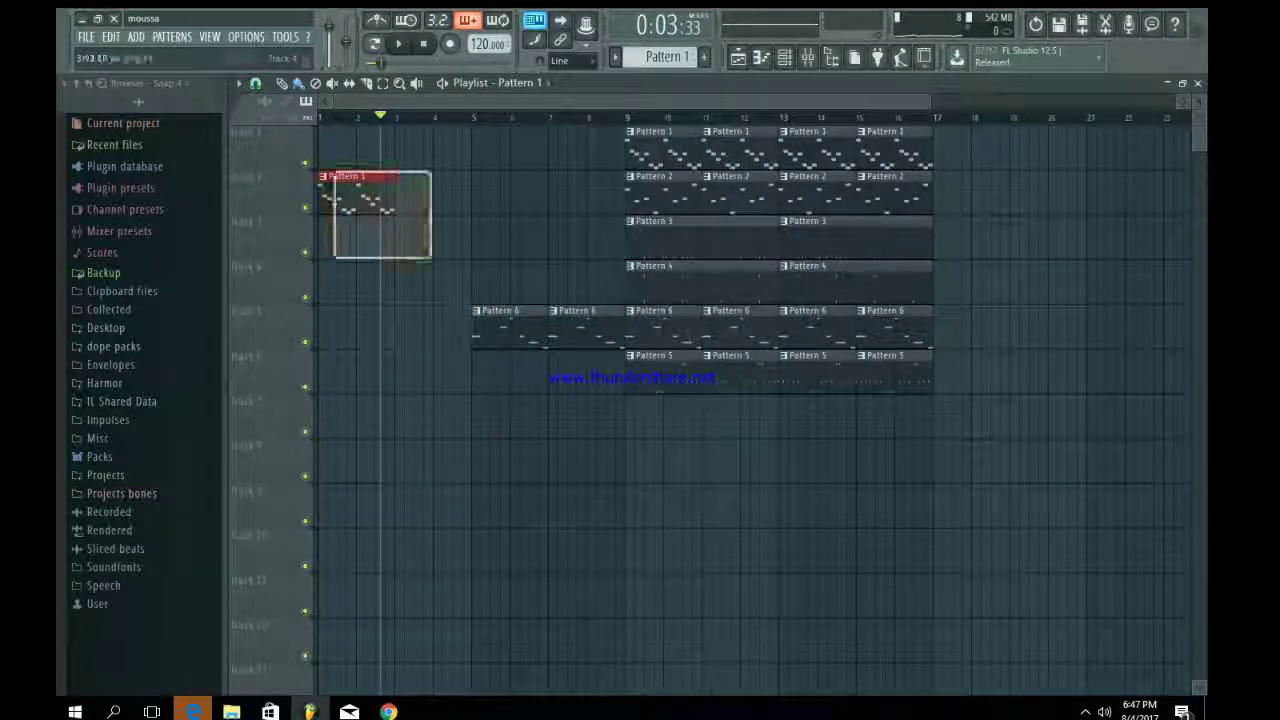
key(ctrl+b)
key(ctrl+b)
key(ctrl+b)
key(space)
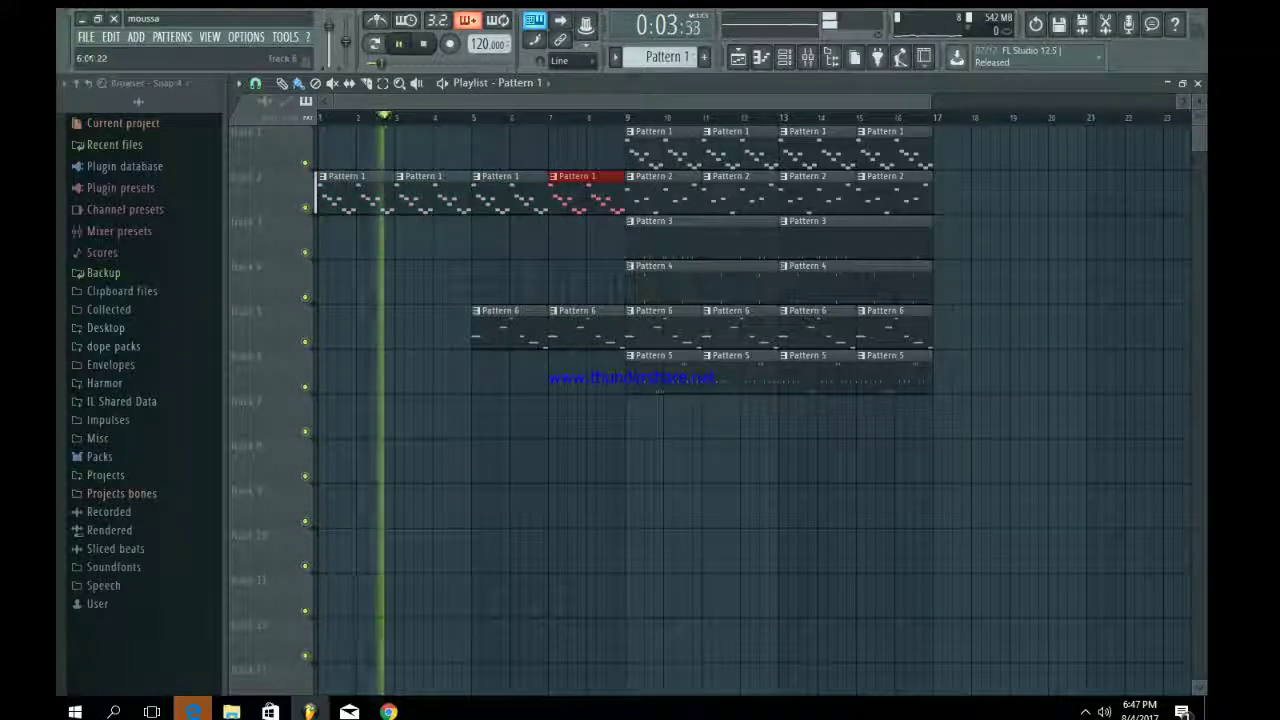
key(ctrl+d)
- Duplicate all clips of bars 9 to 16 to start at bar 17, and briefly play from around bar 16
drag(1051, 480, 680, 126)
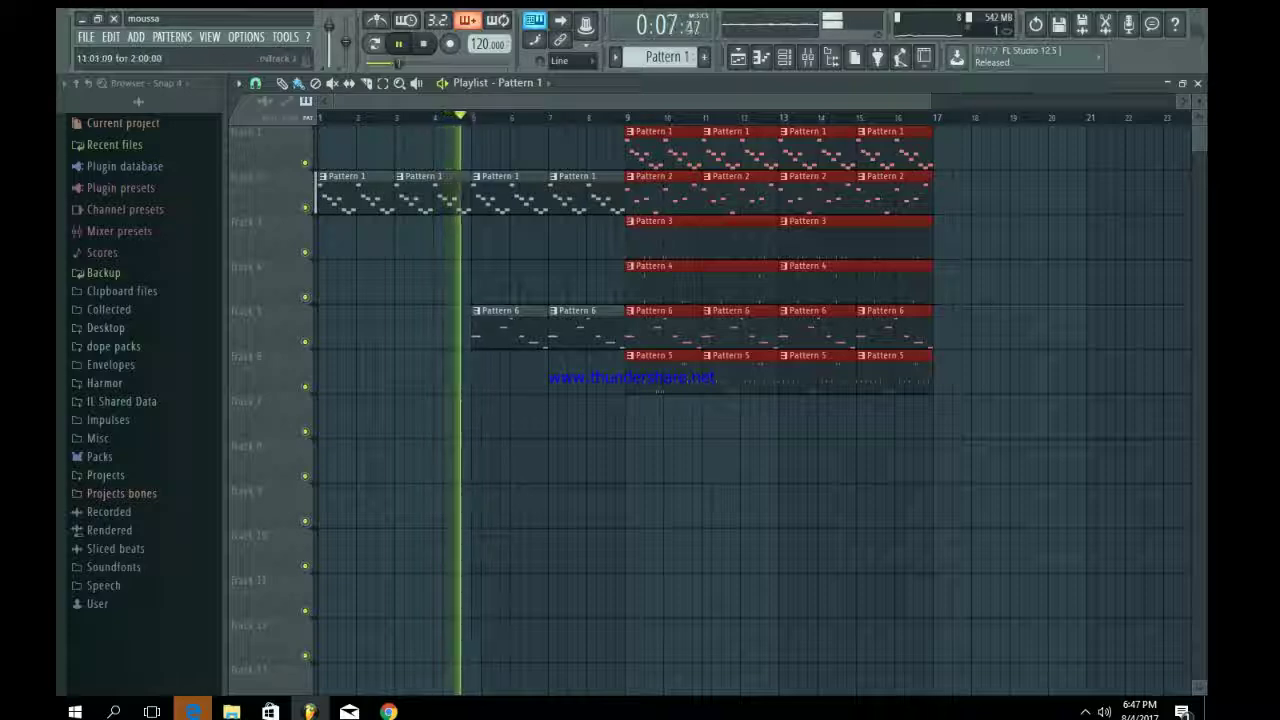
key(ctrl+b)
scroll(750, 400, right, 2)
key(ctrl+d)
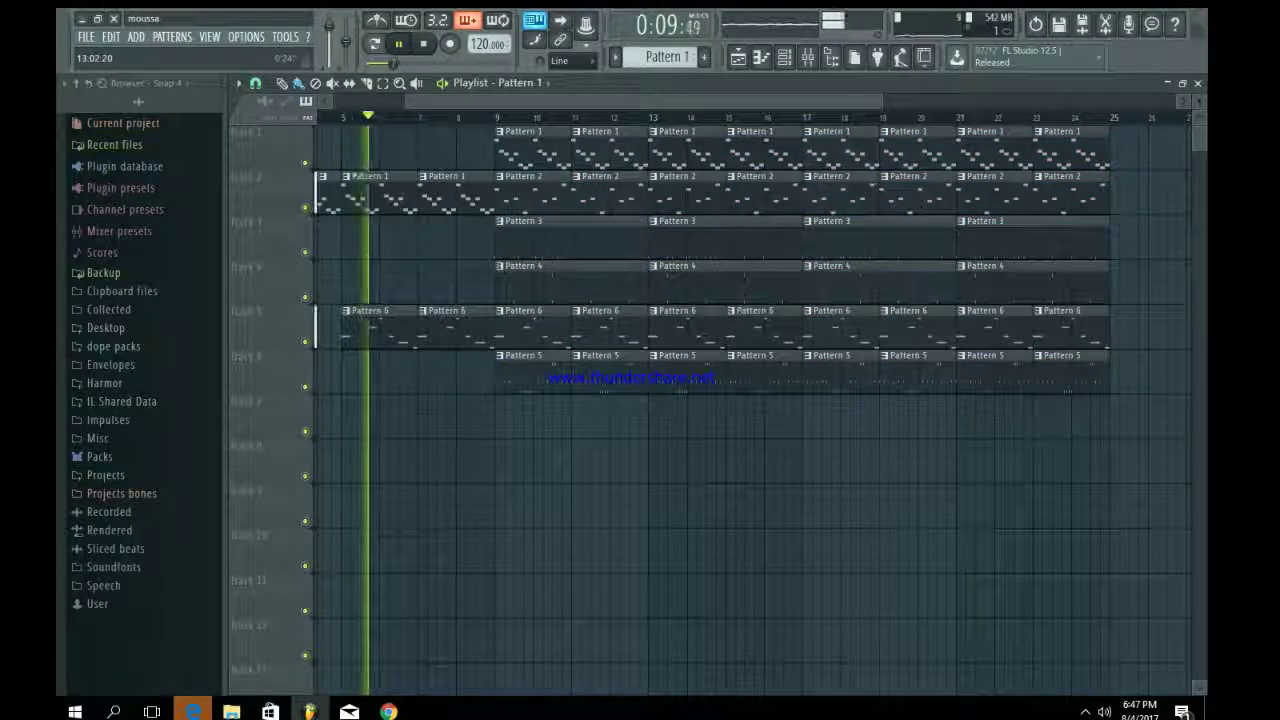
click(754, 117)
key(space)
click(424, 44)
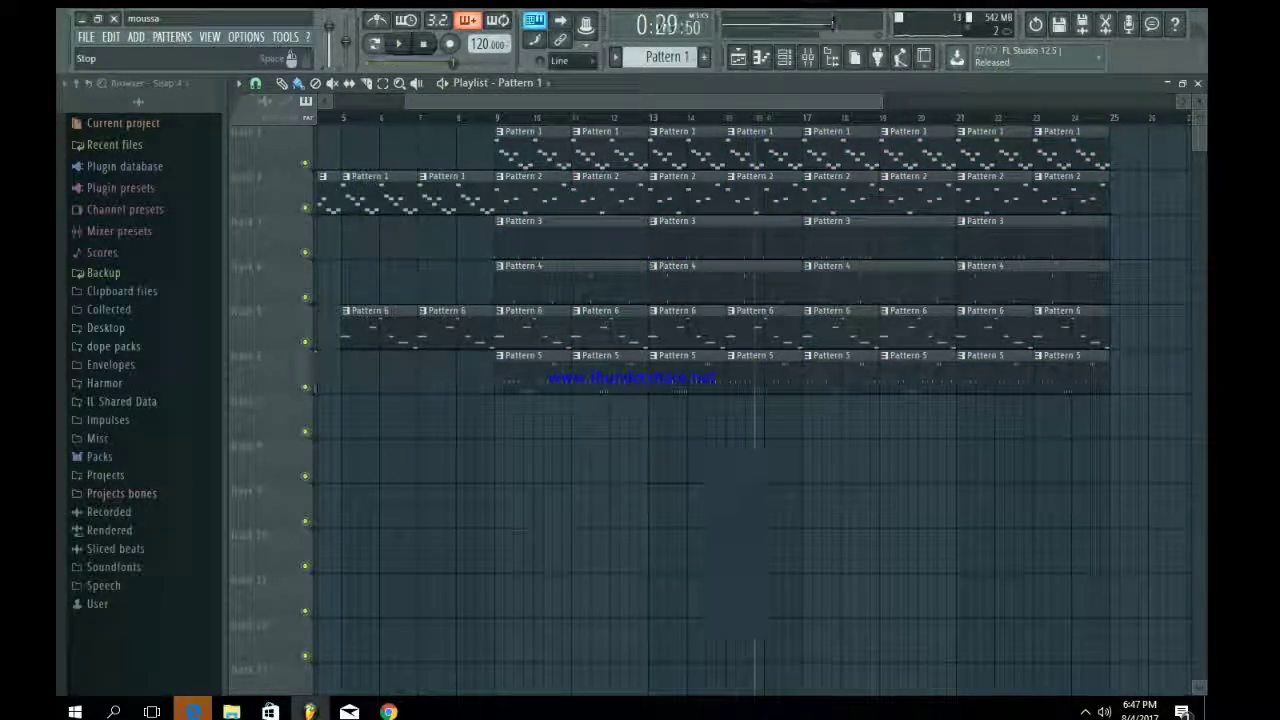
- Select Pattern 7, place it on Track 7 at bar 9 and duplicate it three times up to bar 25
click(785, 57)
scroll(685, 56, down, 3)
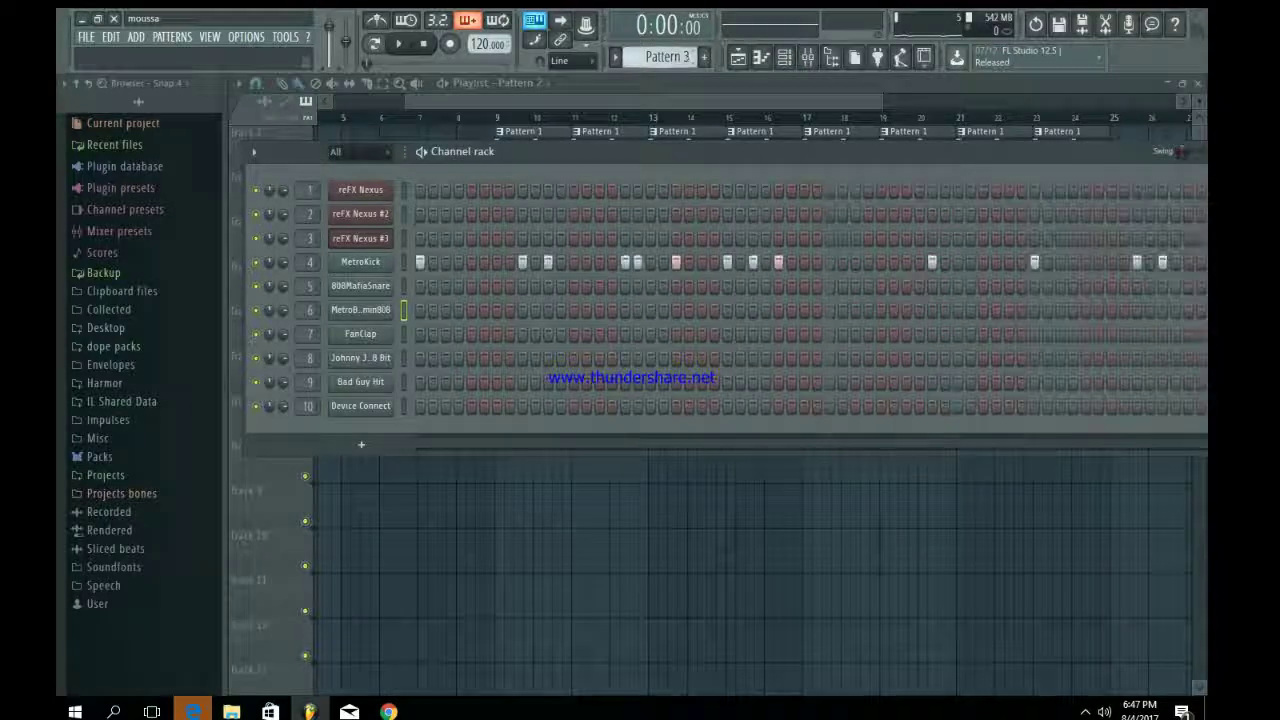
scroll(667, 56, down, 3)
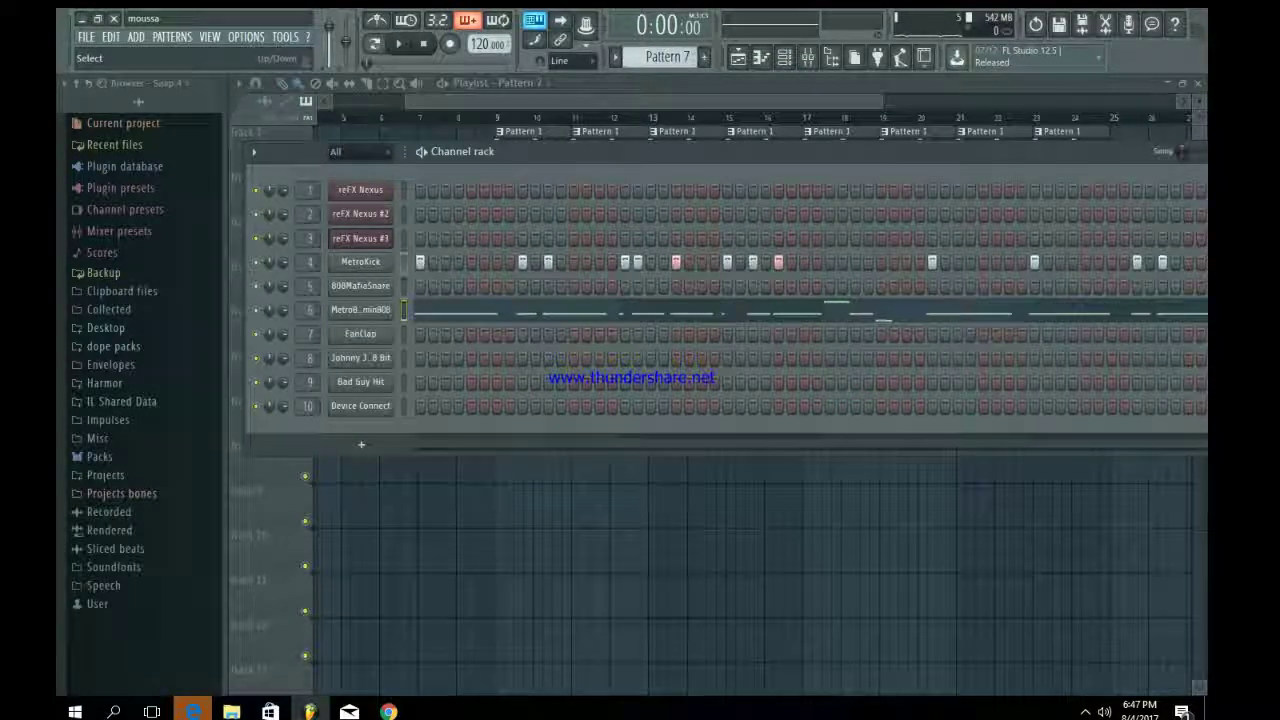
click(738, 57)
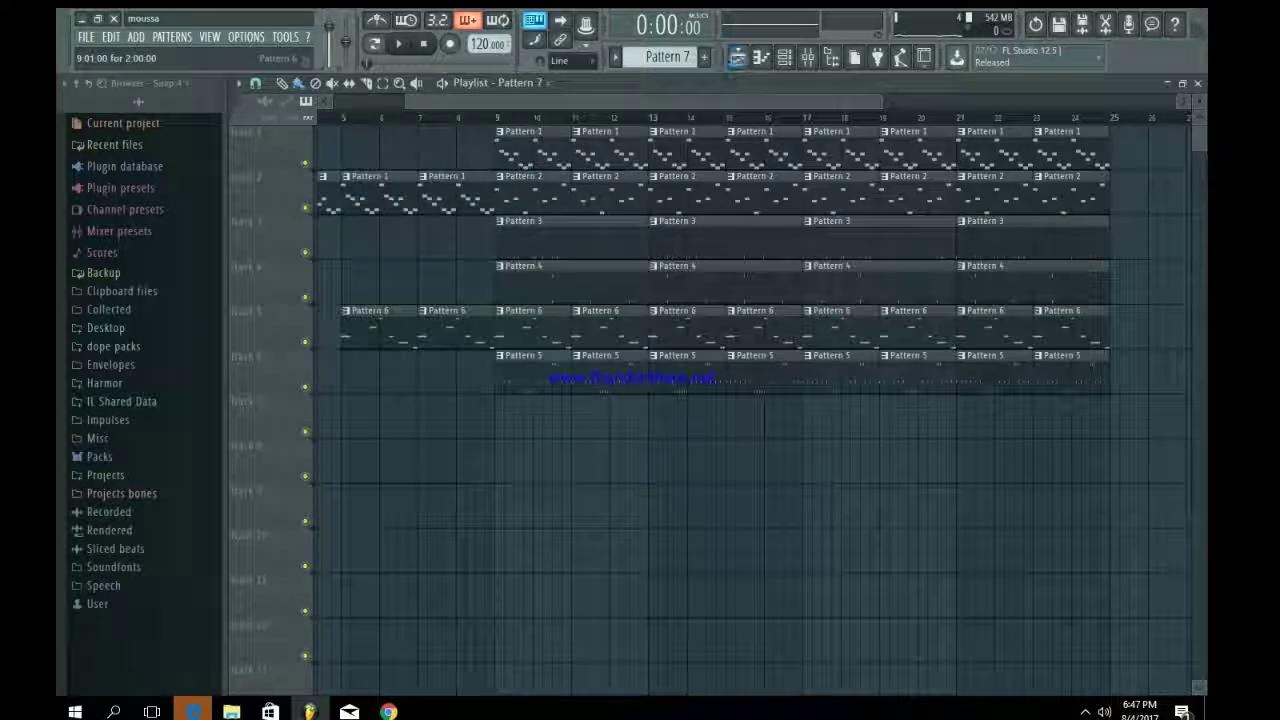
click(509, 405)
key(ctrl+b)
key(ctrl+b)
key(ctrl+b)
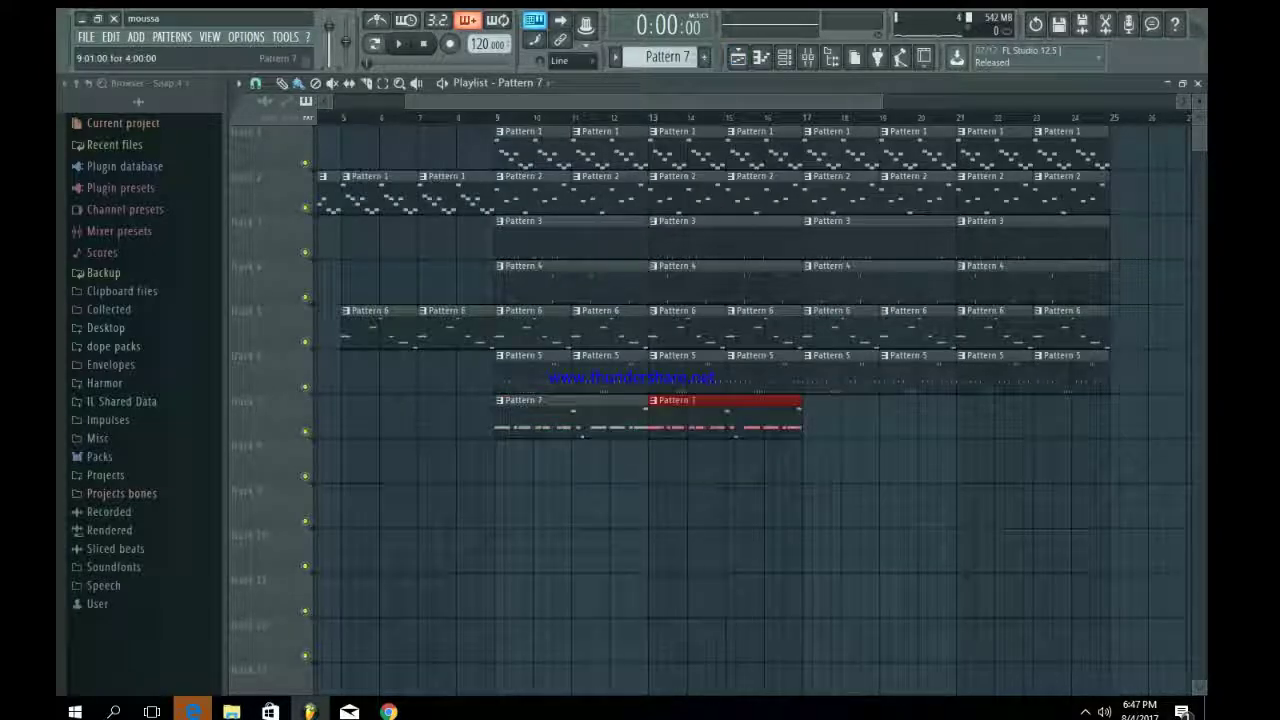
key(ctrl+d)
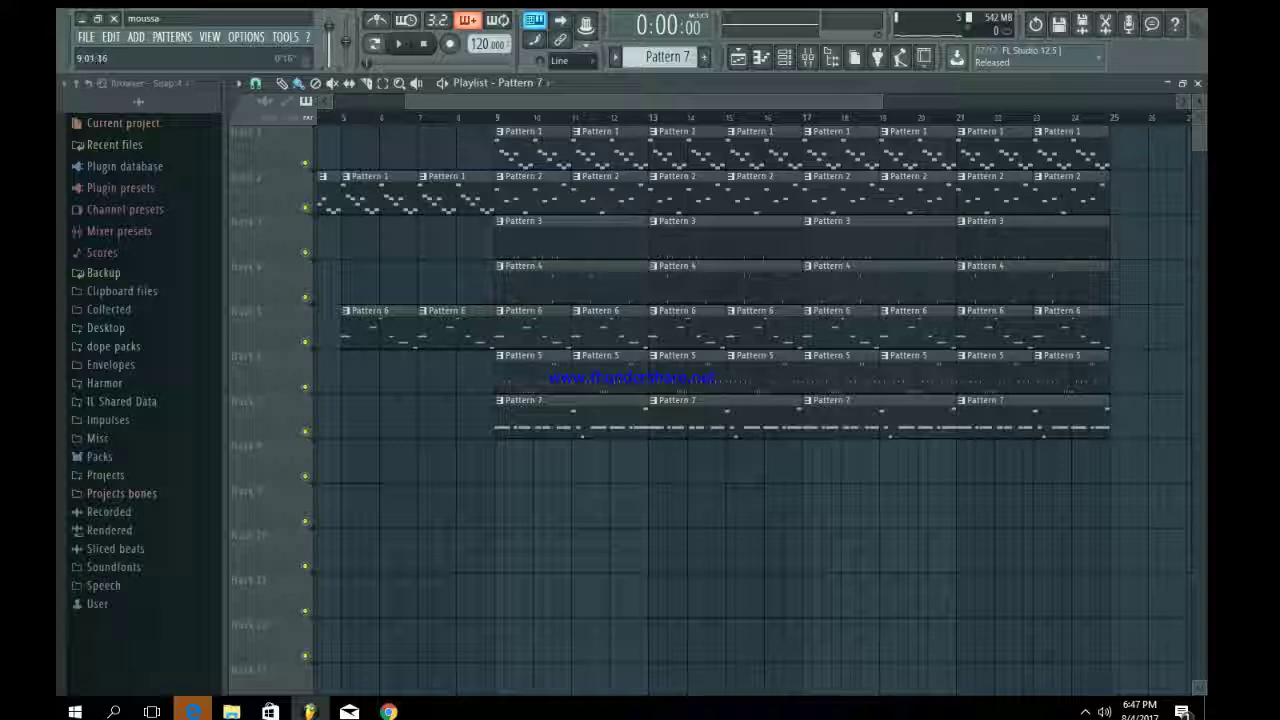
- While the song plays, raise the three reFX Nexus tracks and MetroKick together in the mixer, MetroKick to about 79%, and raise MetroBoomin808
key(space)
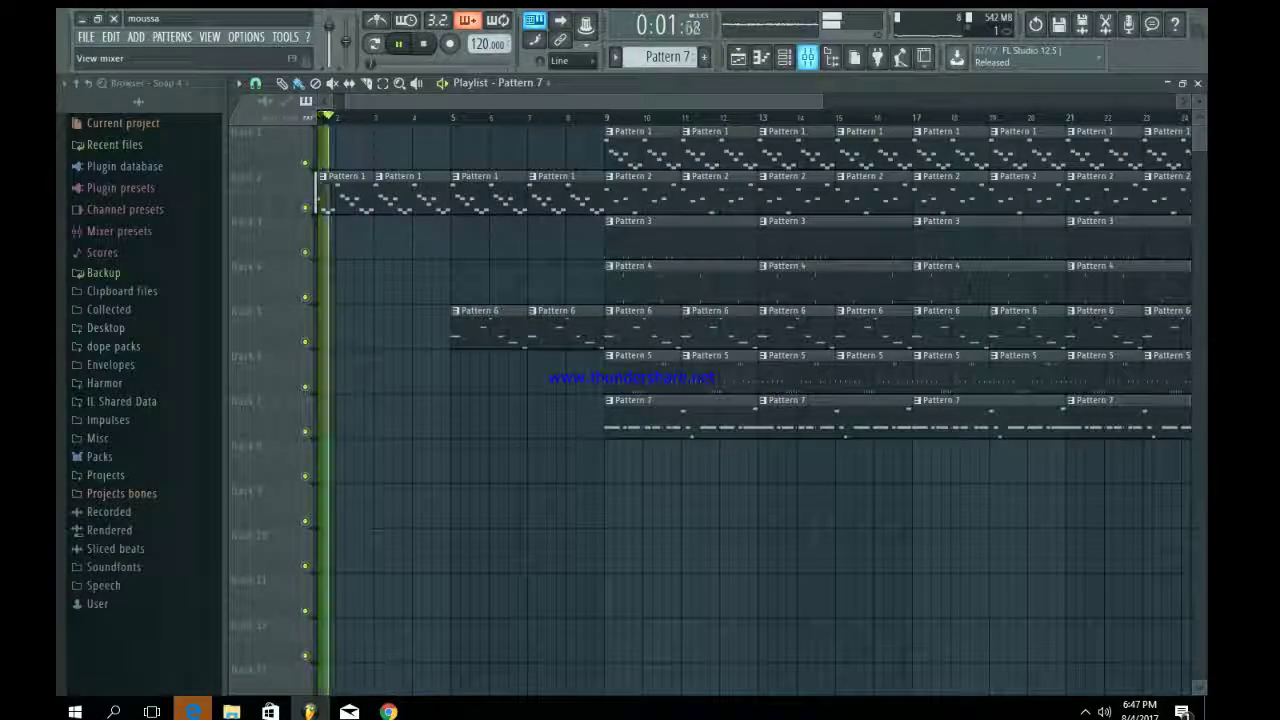
click(807, 57)
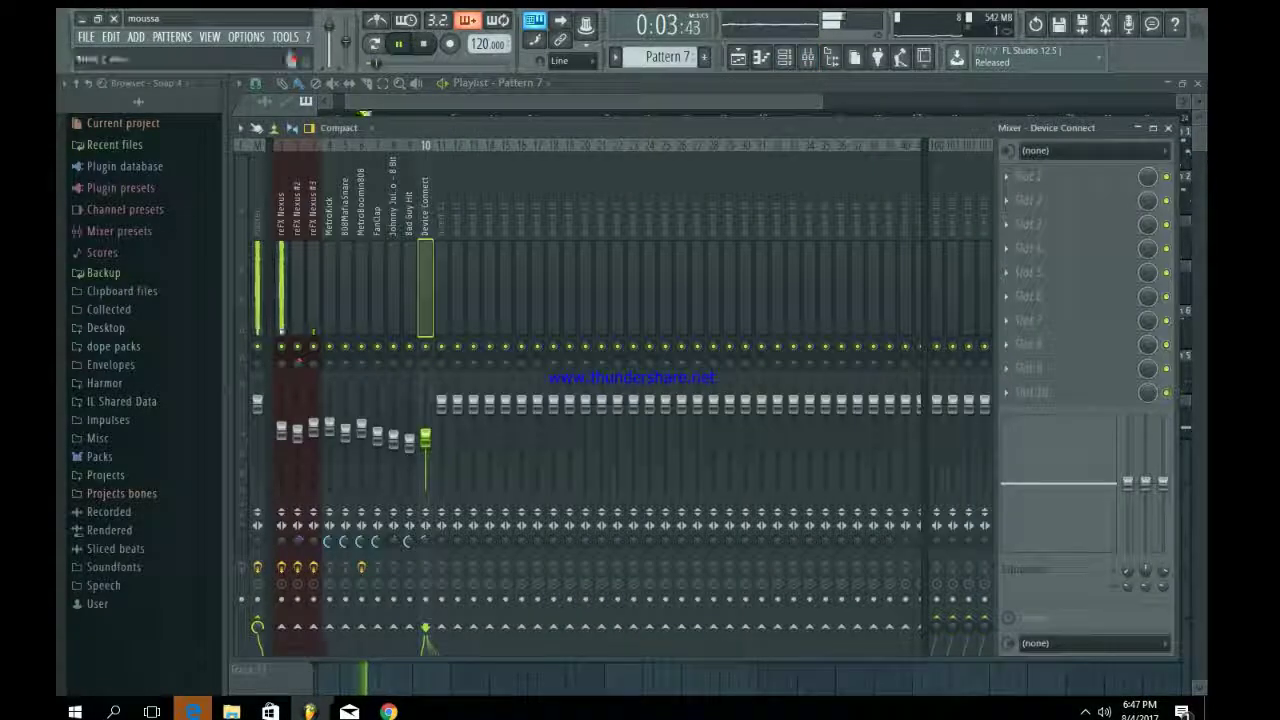
drag(281, 290, 329, 290)
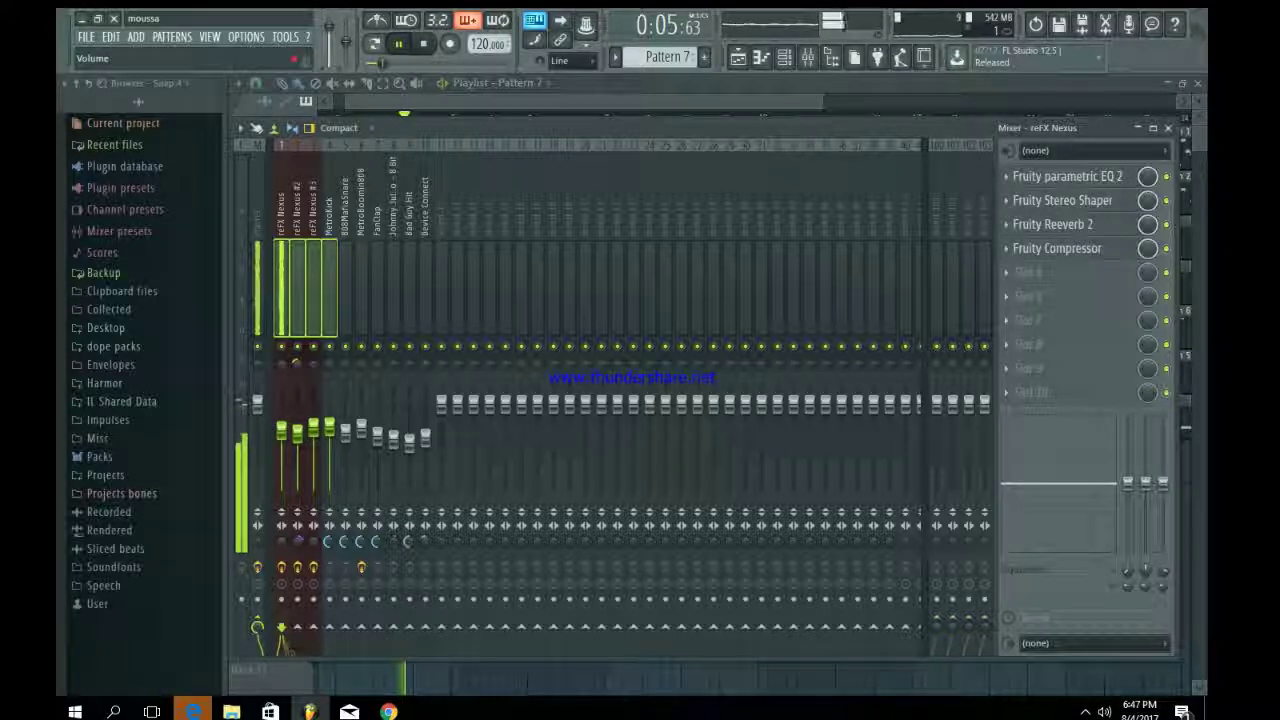
click(329, 632)
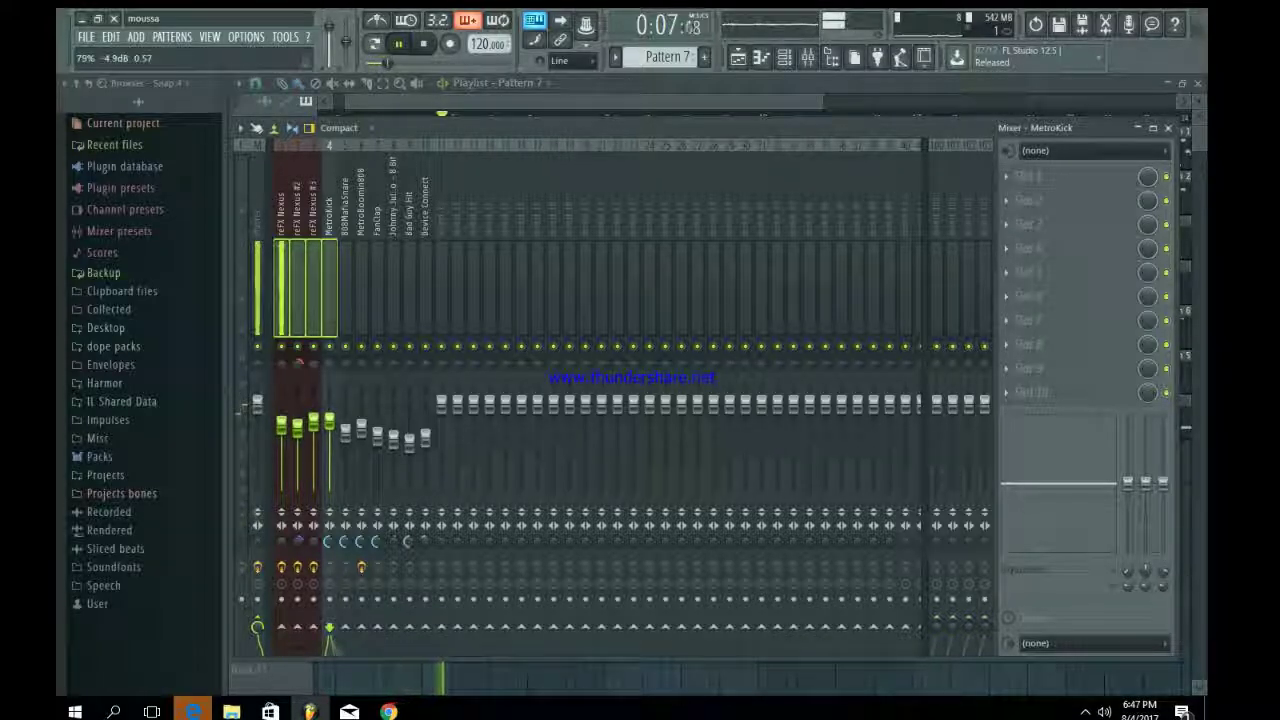
click(361, 632)
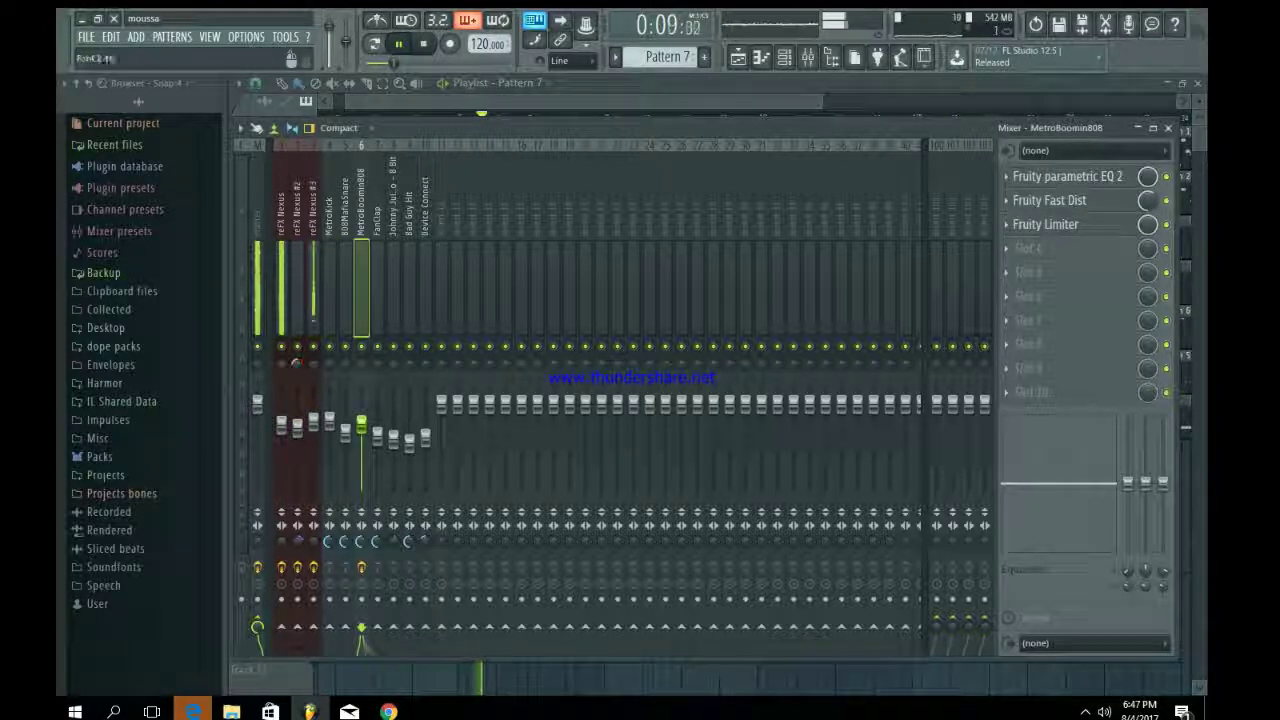
- Stop the song, place the 8 Bit sample as an audio clip on Track 8 just after bar 7, and play the song
click(423, 44)
click(784, 57)
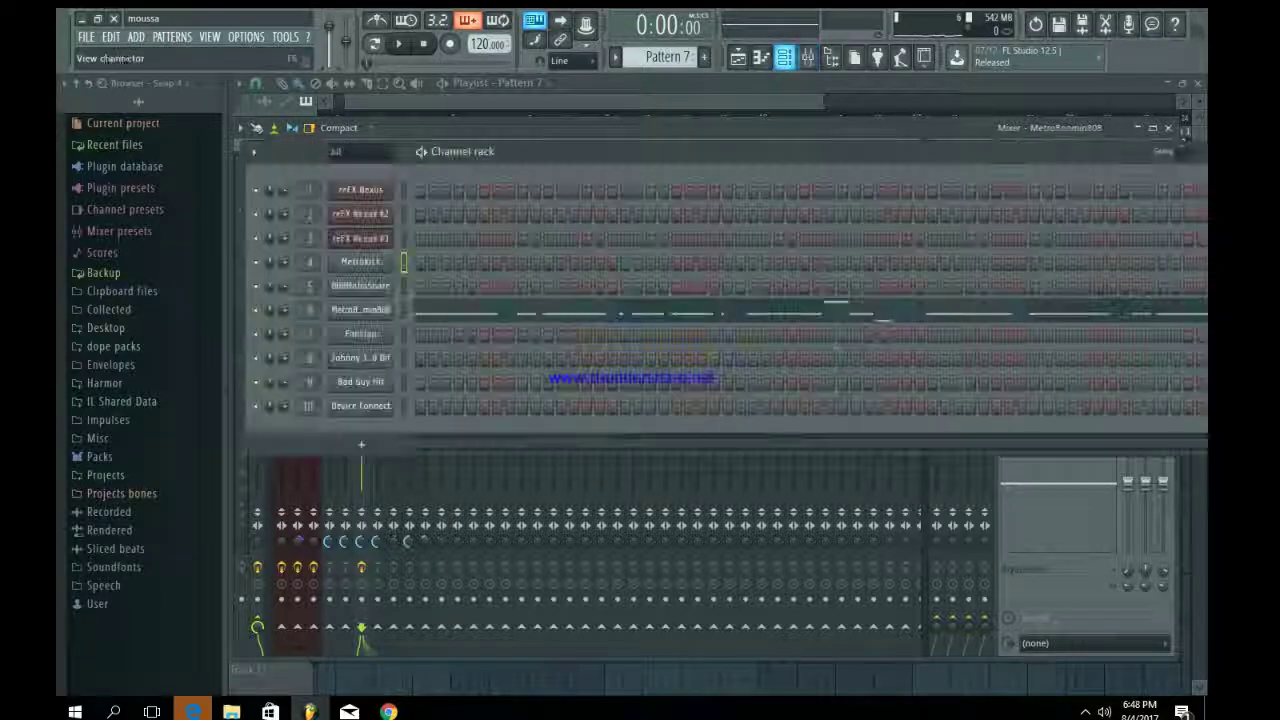
click(361, 358)
drag(590, 542, 540, 482)
drag(632, 487, 541, 450)
key(space)
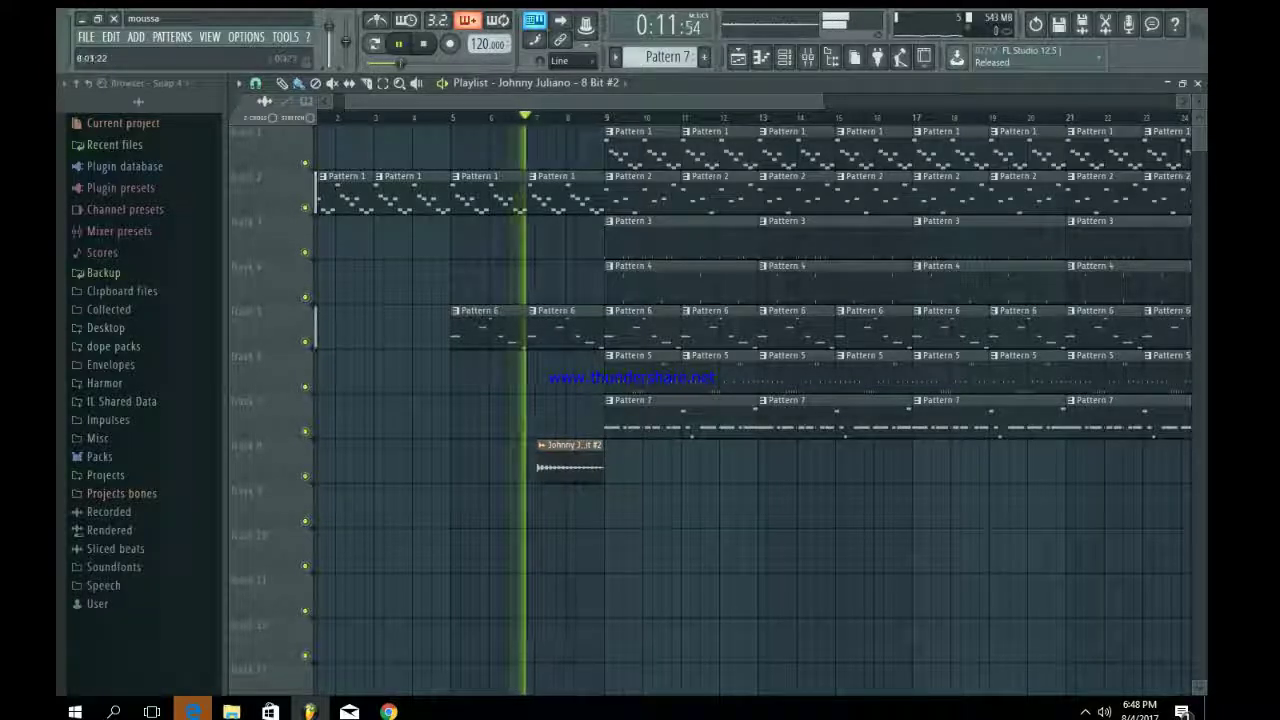
- Move the 8 Bit audio clip to start exactly at bar 7, extend it to bar 9 and listen to it
drag(825, 101, 554, 101)
key(space)
drag(885, 464, 863, 464)
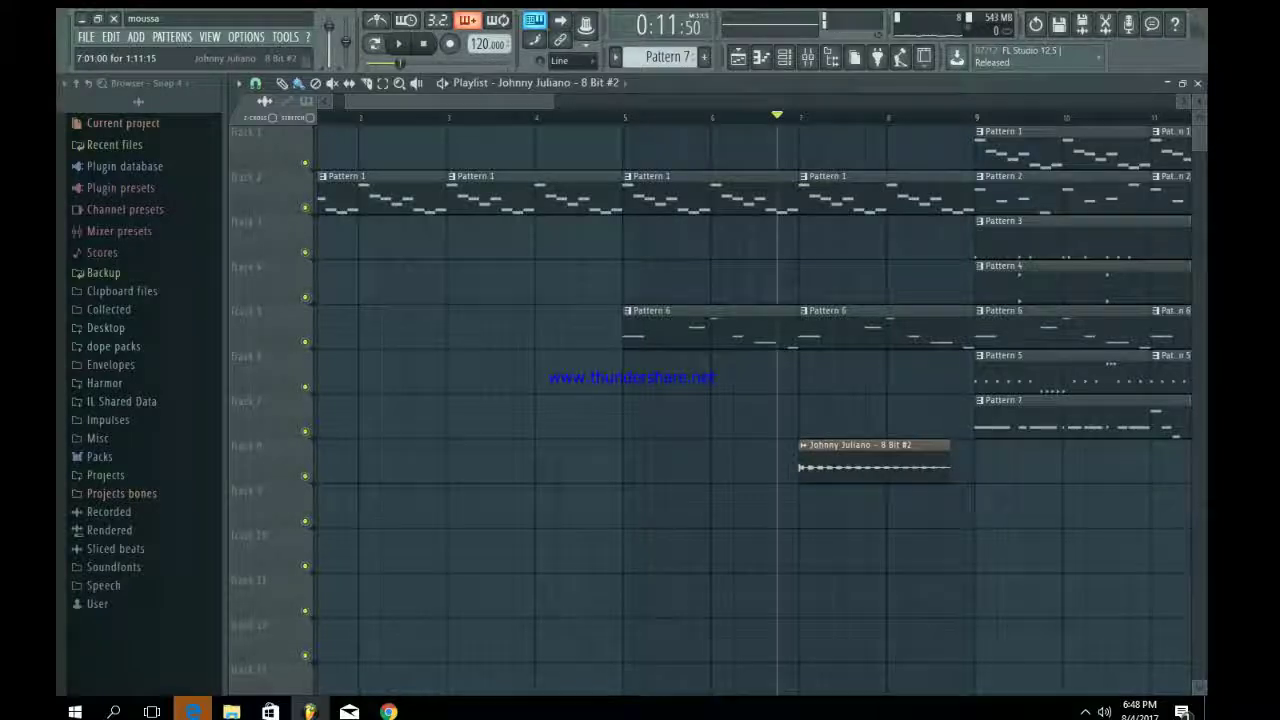
double_click(860, 458)
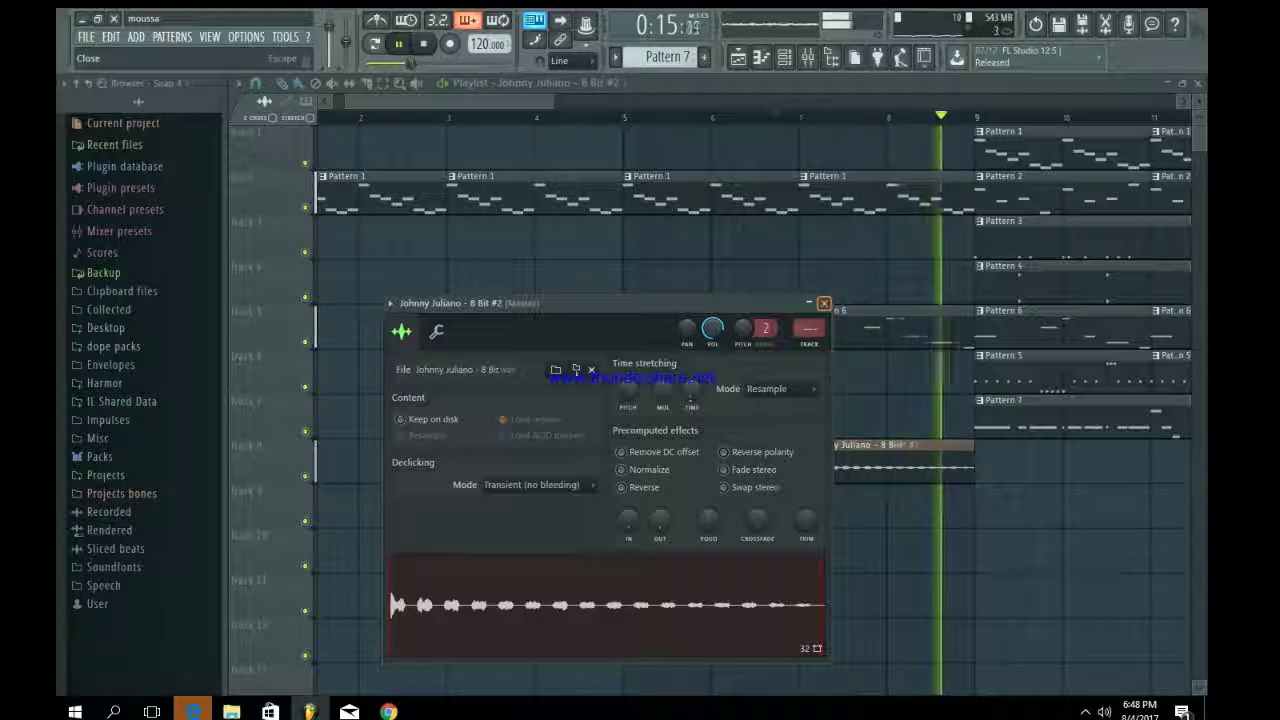
key(space)
click(824, 303)
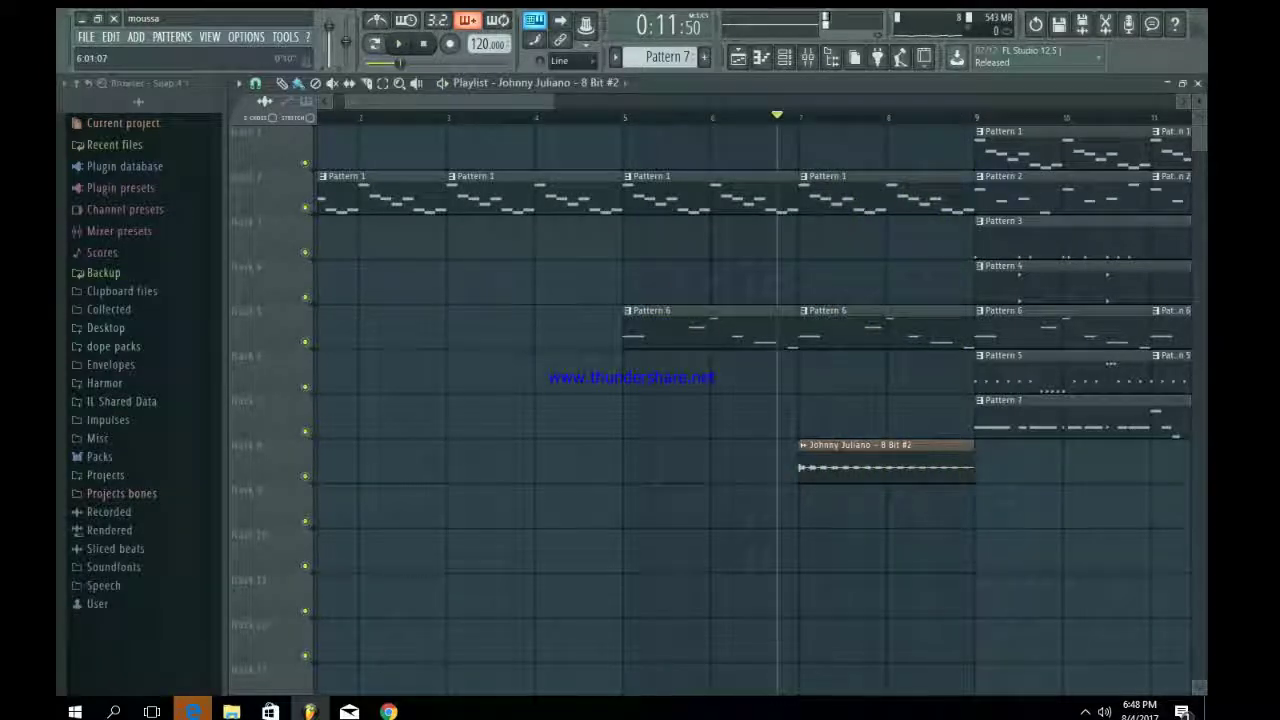
- Move all clips from bar 9 onward about one and a half bars later, leaving a gap after the intro
drag(552, 102, 982, 102)
drag(1087, 572, 534, 130)
drag(590, 190, 633, 190)
key(ctrl+d)
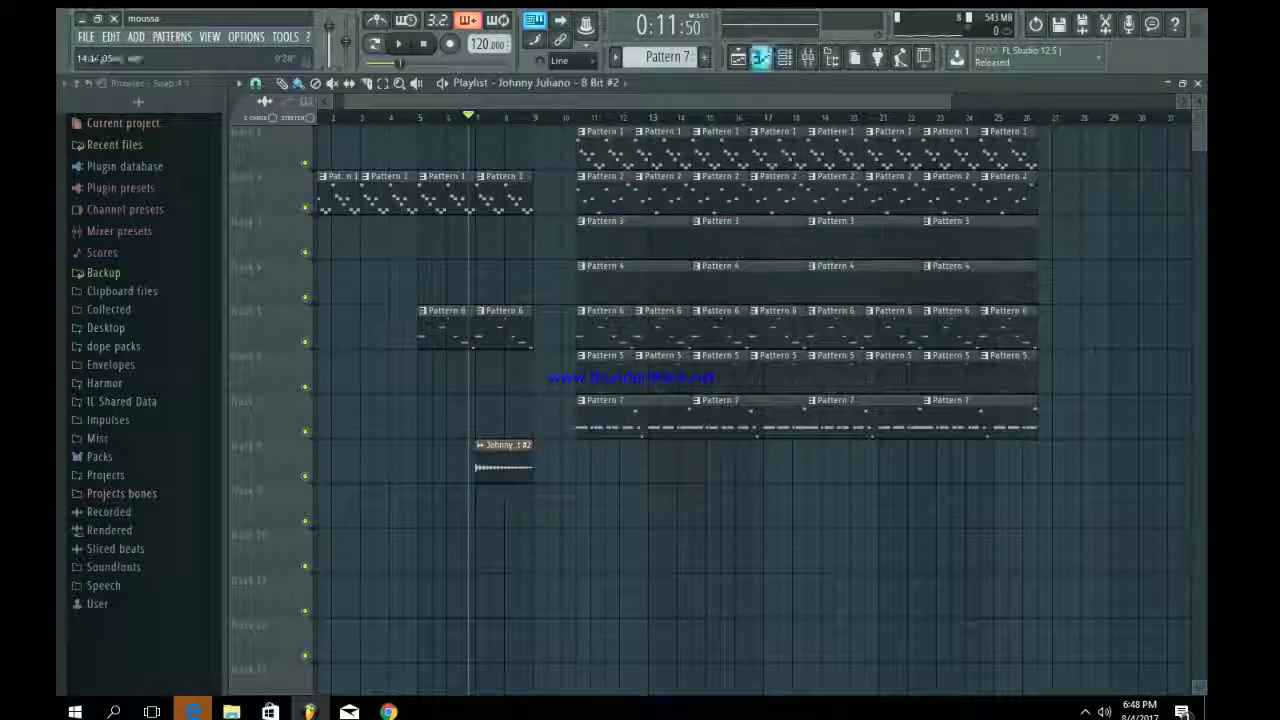
- Place the Device Connect sample as an audio clip on Track 7 of the playlist, starting at bar 9
click(784, 57)
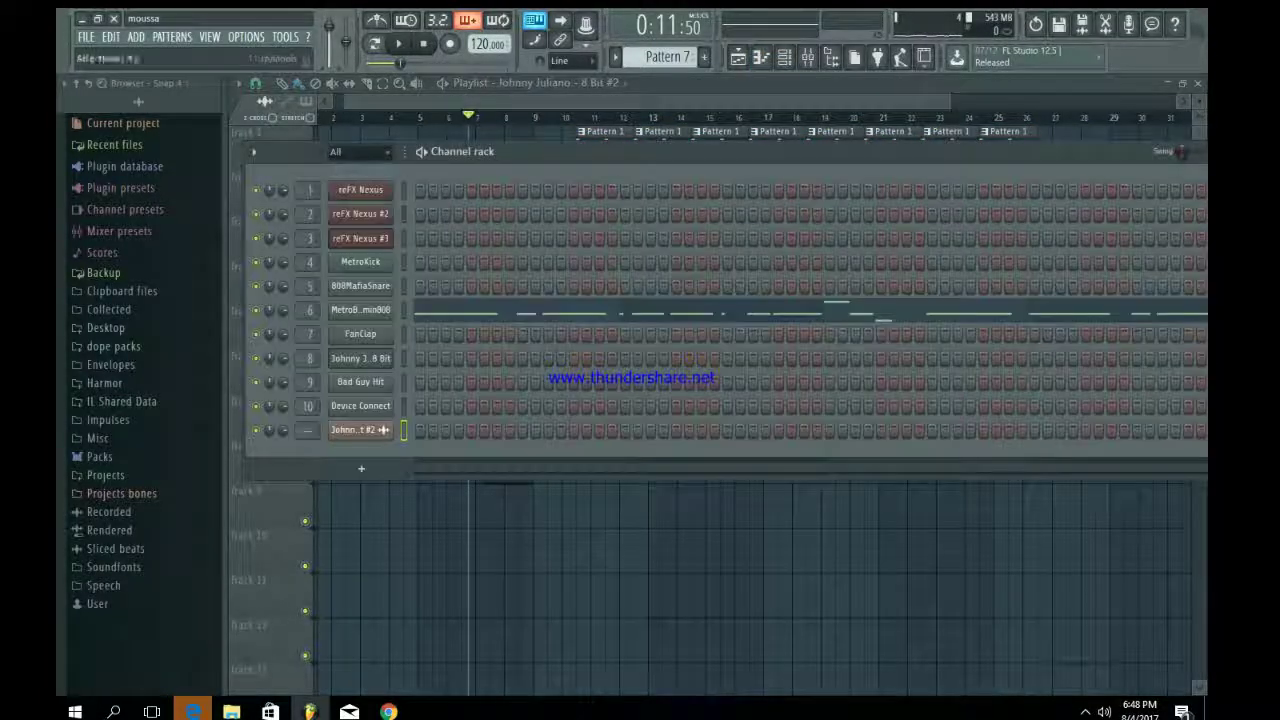
click(360, 405)
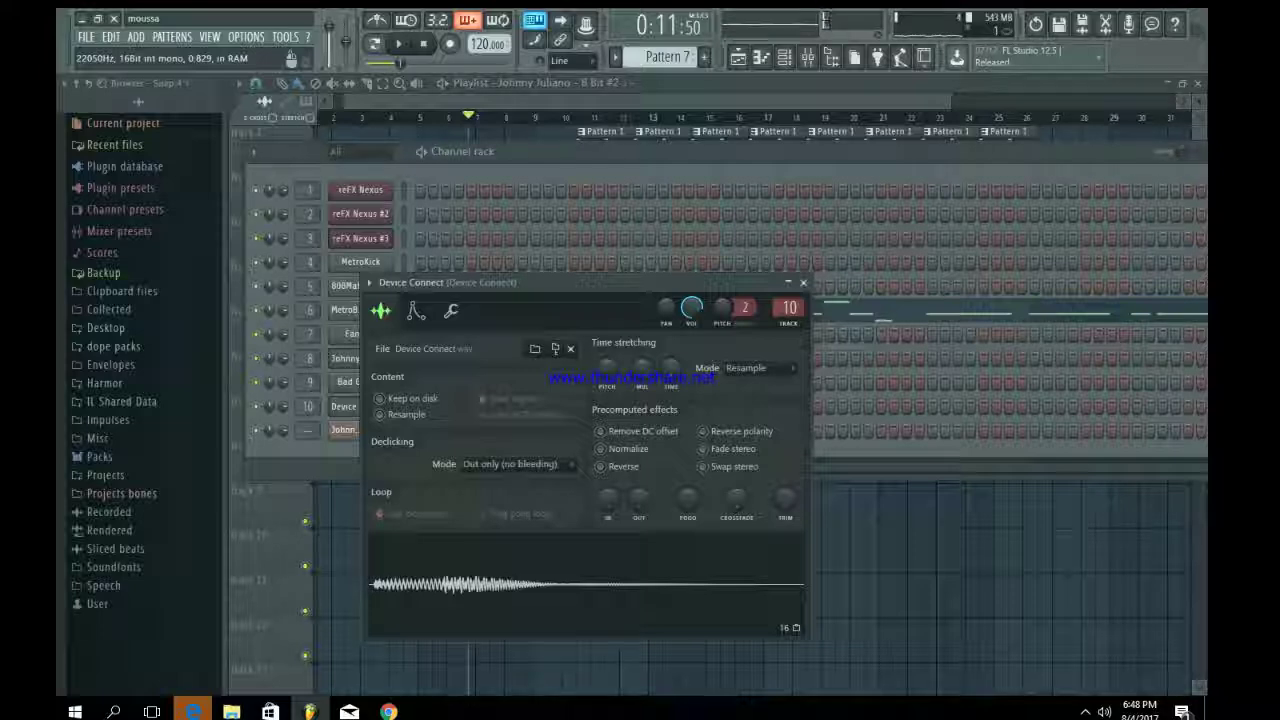
drag(505, 584, 552, 556)
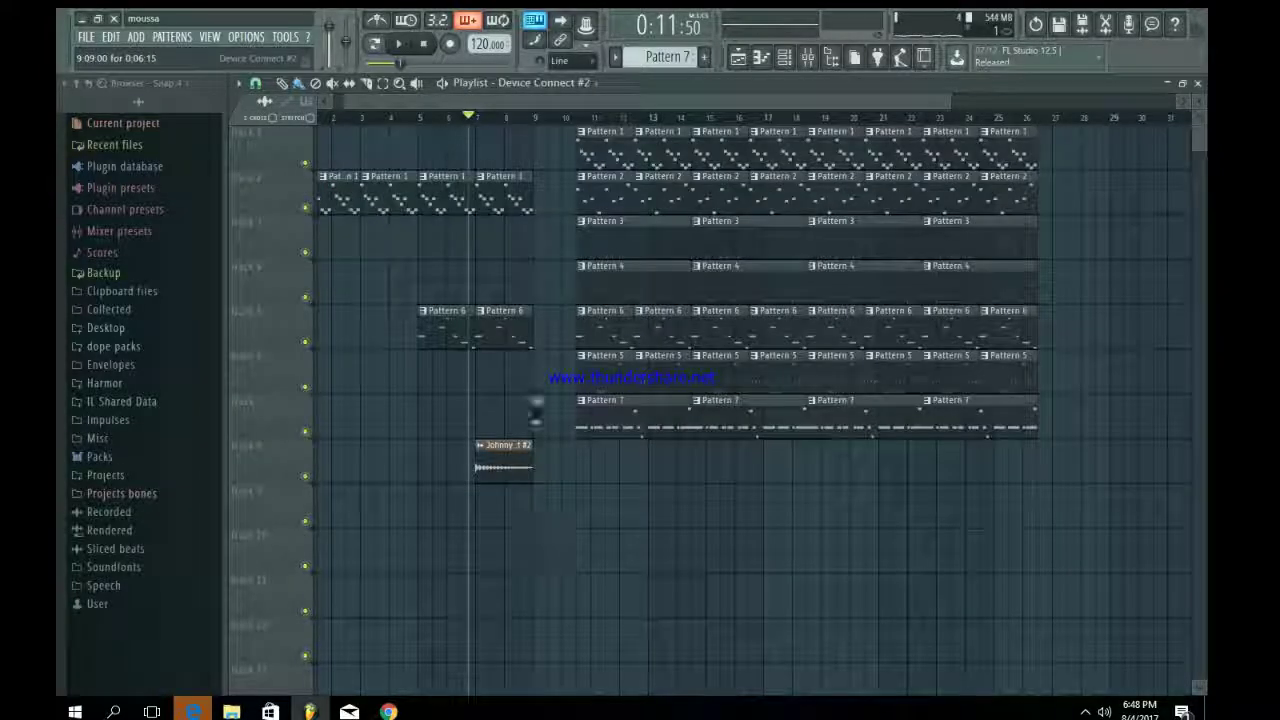
- Move all clips after the intro gap earlier so they start right after the Device Connect clip, about halfway through bar 9
drag(949, 102, 891, 102)
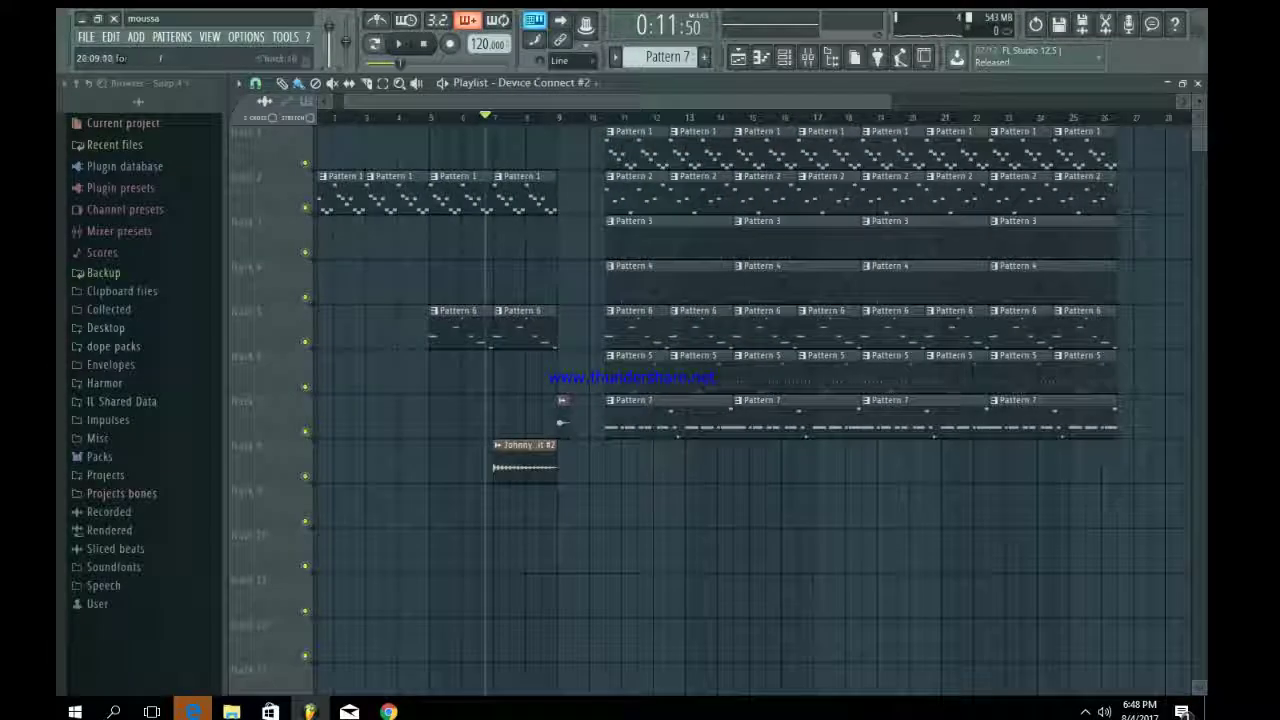
drag(1143, 572, 632, 124)
drag(890, 102, 566, 102)
drag(1066, 330, 989, 330)
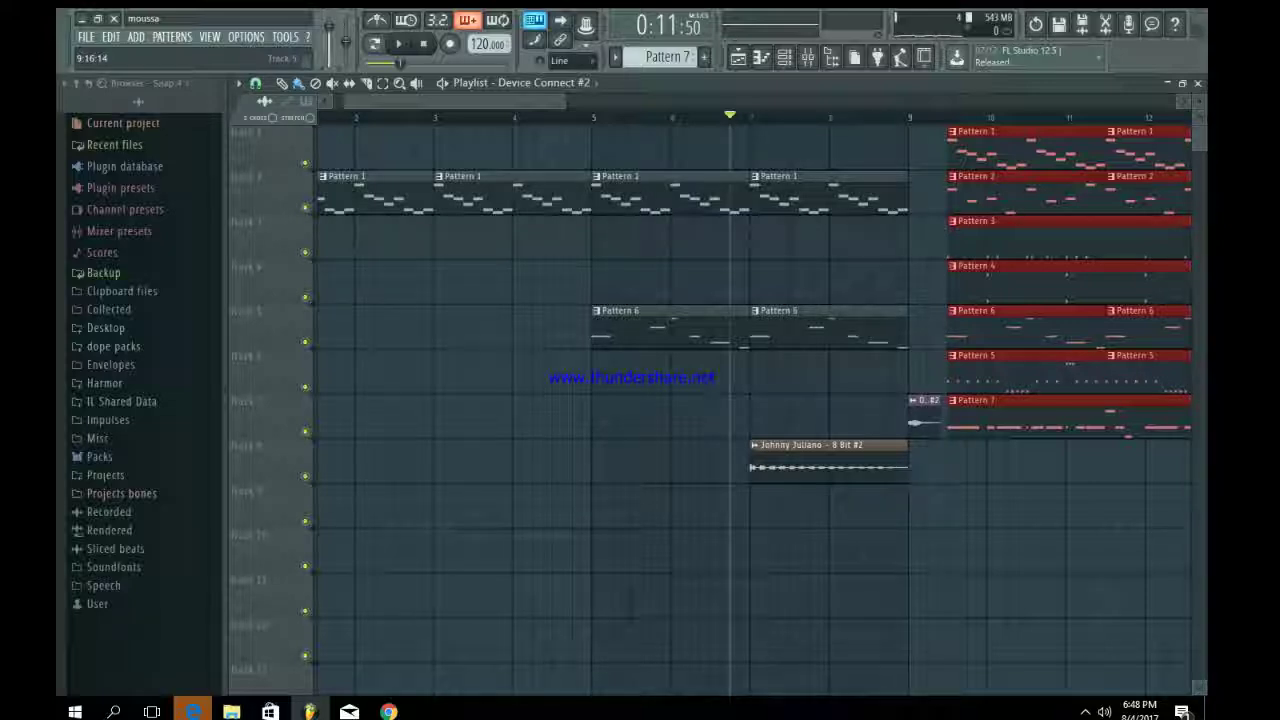
- Route the Device Connect audio clip to mixer track 11 and add Fruity Stereo Shaper with the Stereoize 3 preset
double_click(924, 412)
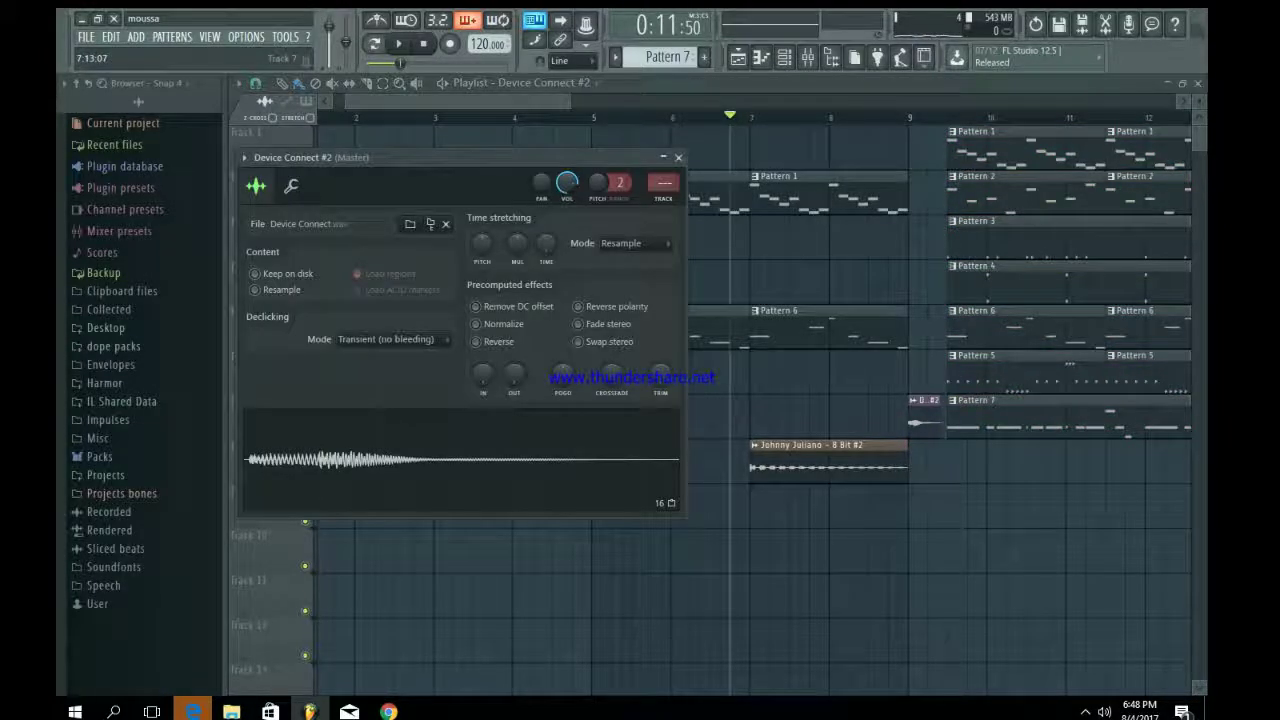
key(ctrl+l)
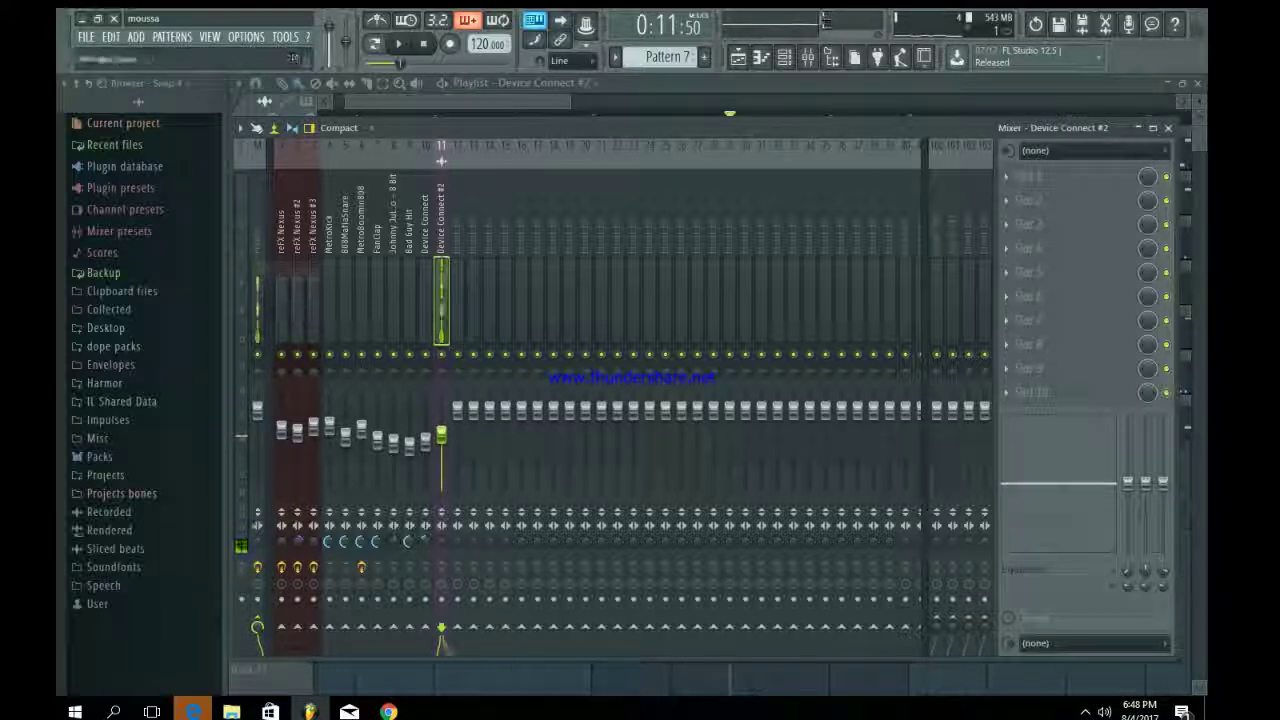
click(1007, 177)
click(1138, 64)
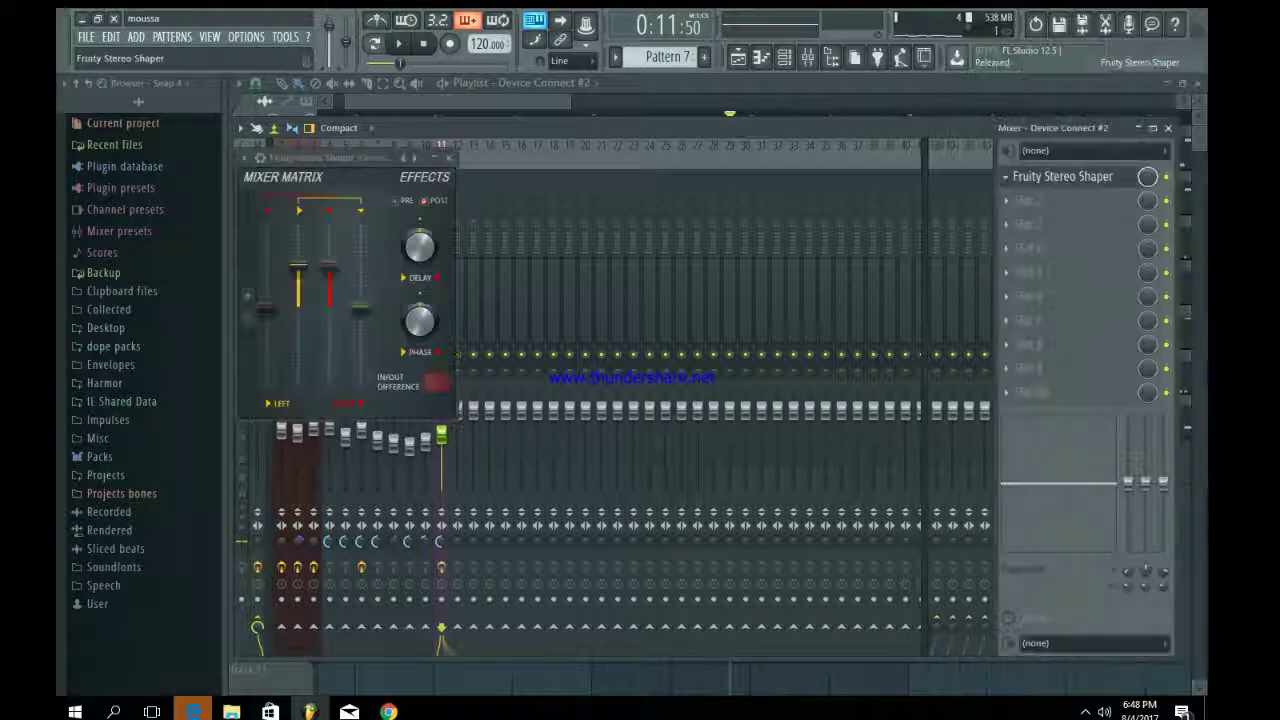
right_click(413, 157)
mouse_move(452, 165)
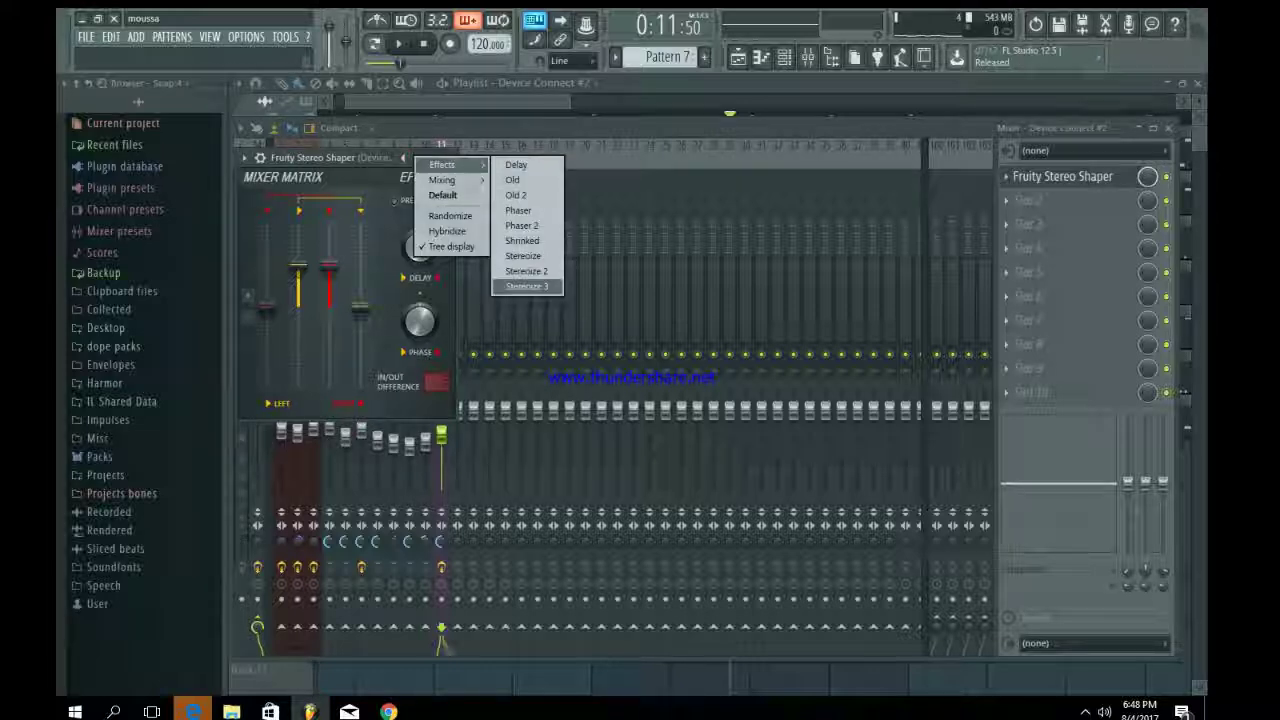
click(535, 287)
click(449, 157)
- Add Fruity Compressor with raised gain and Fruity Reeverb 2 to the Device Connect clip's mixer track
click(1007, 200)
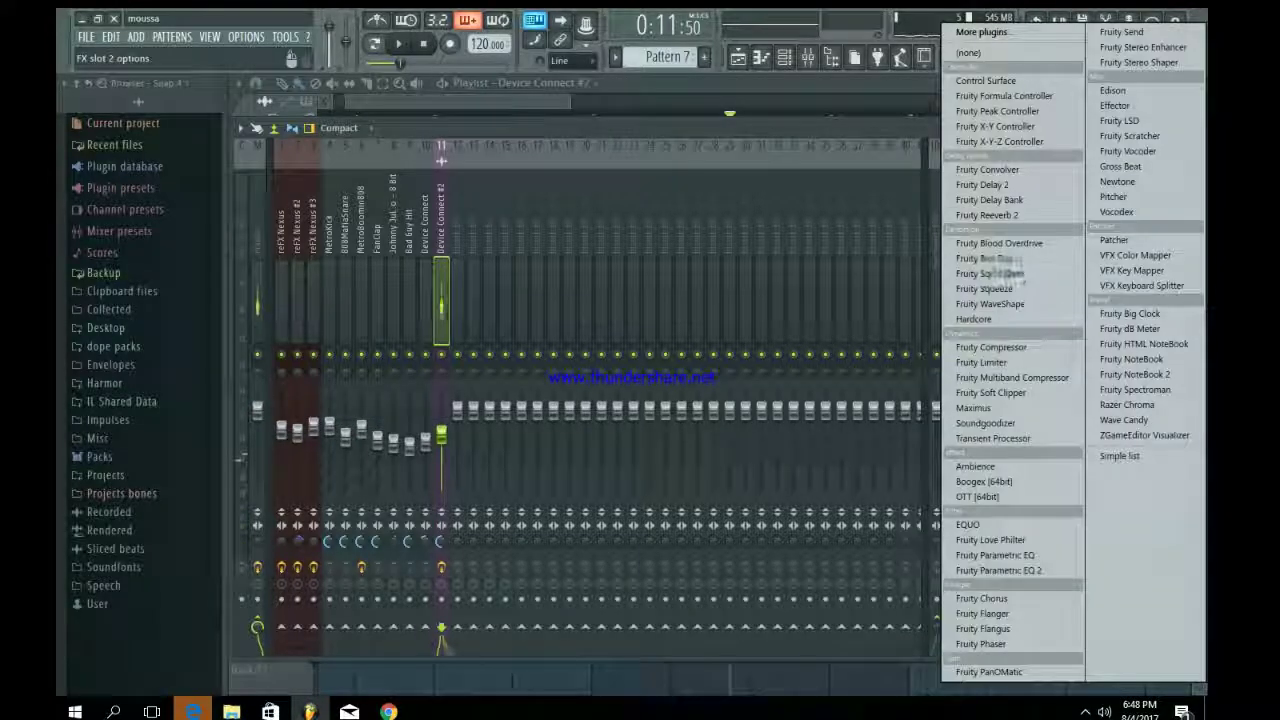
click(991, 347)
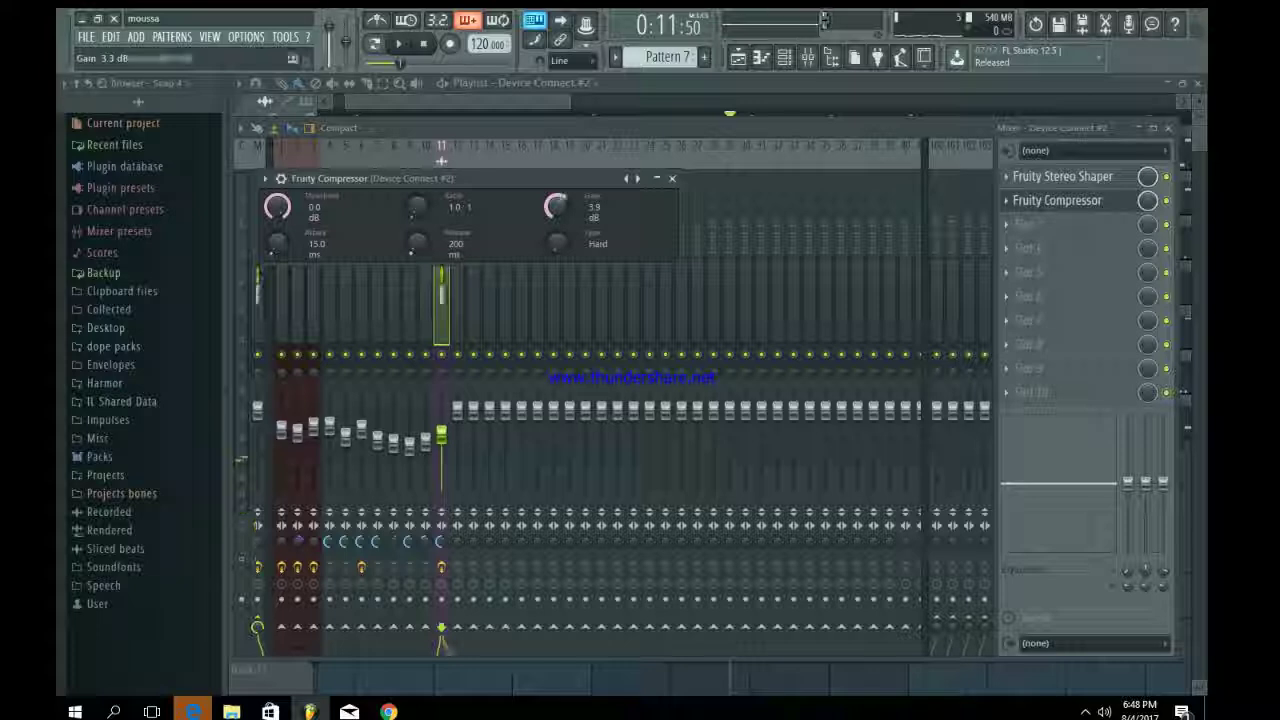
click(671, 178)
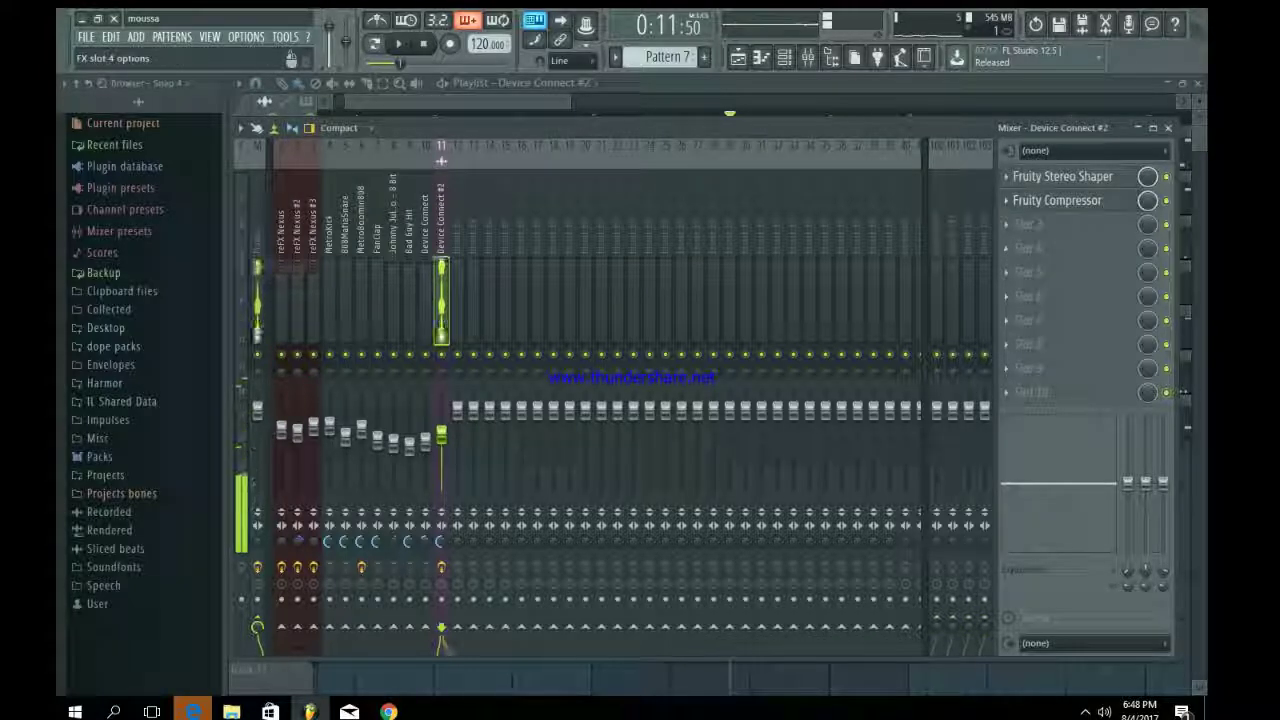
click(1007, 224)
click(990, 215)
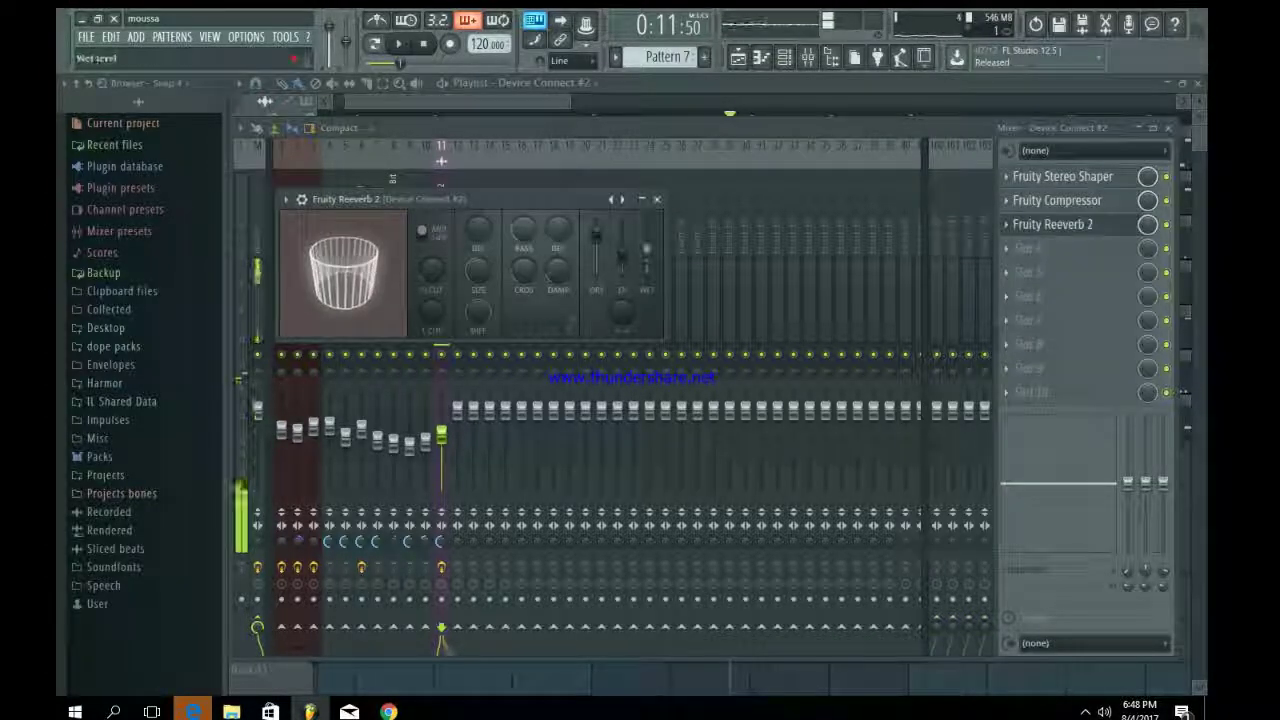
click(657, 199)
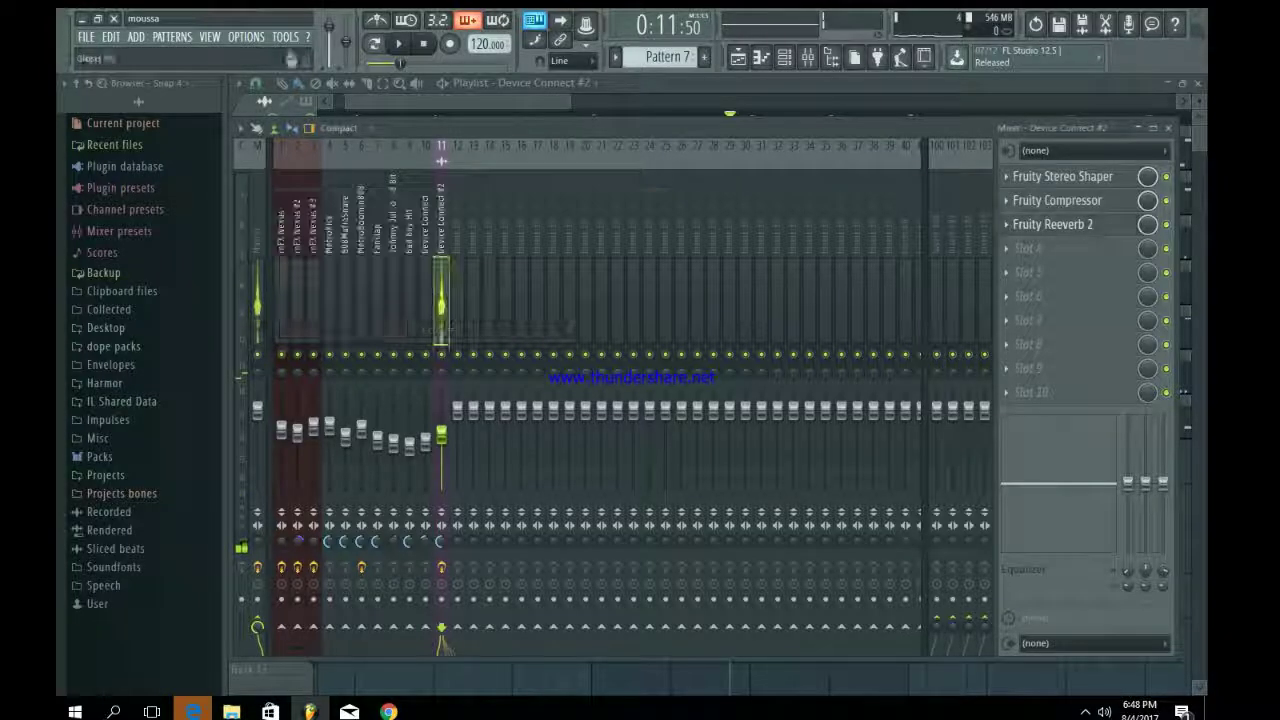
- Return to the playlist, show the whole arrangement and play the song from the beginning
click(738, 57)
click(738, 57)
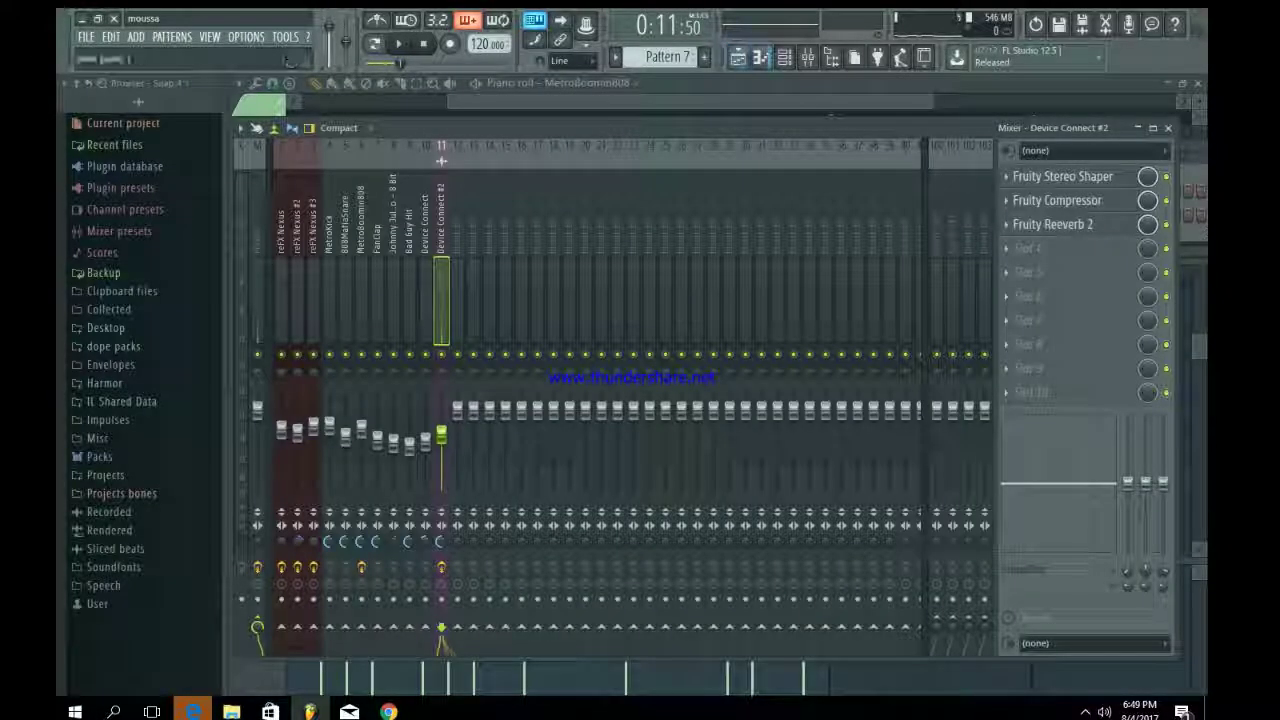
click(738, 57)
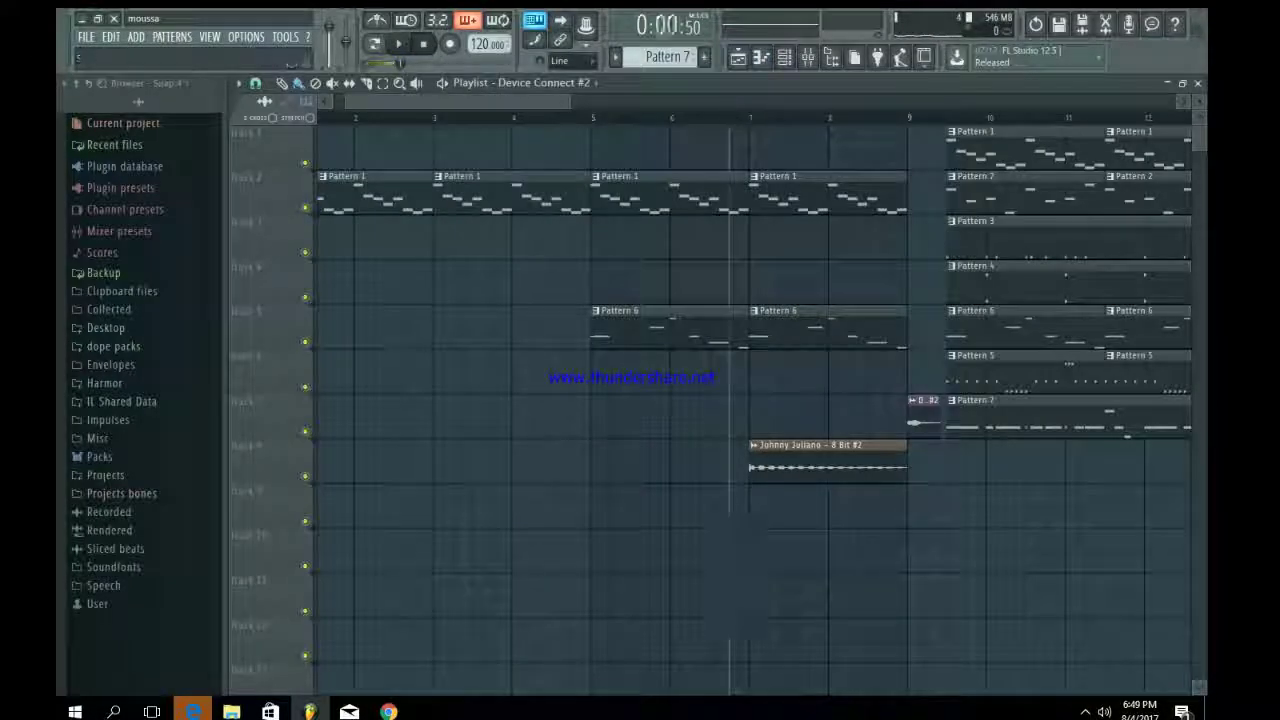
drag(569, 102, 1168, 102)
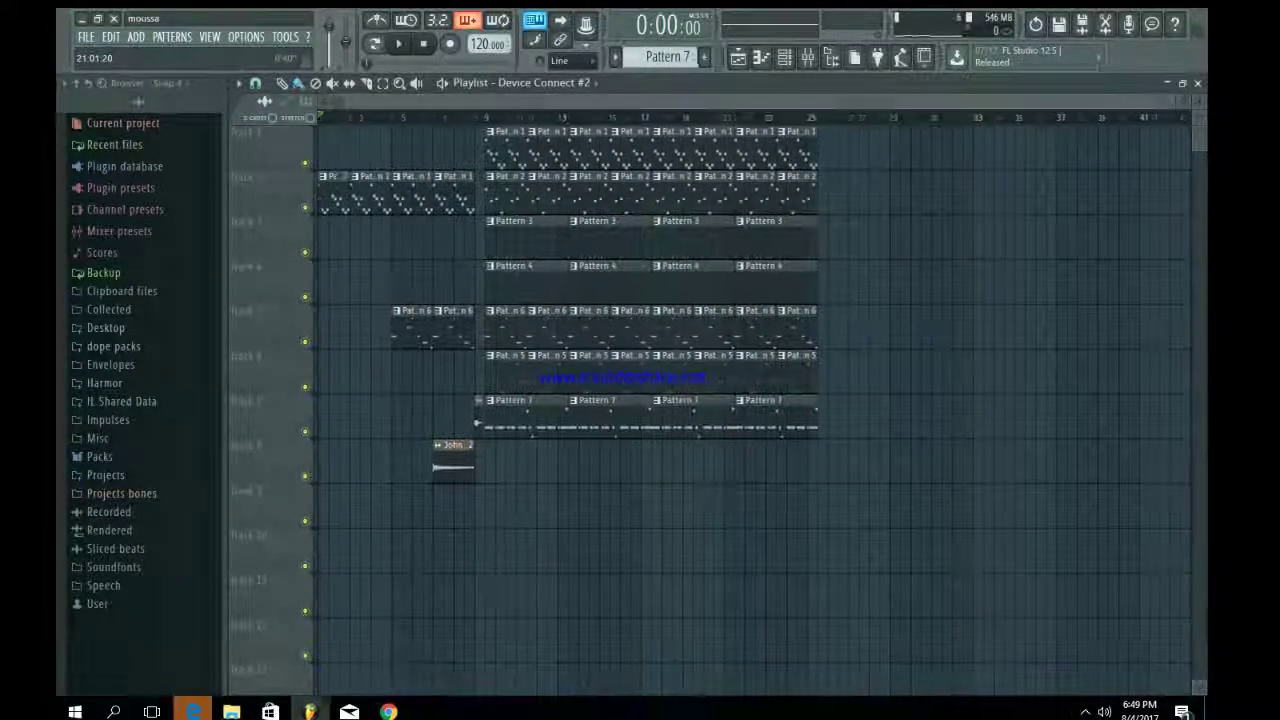
key(space)
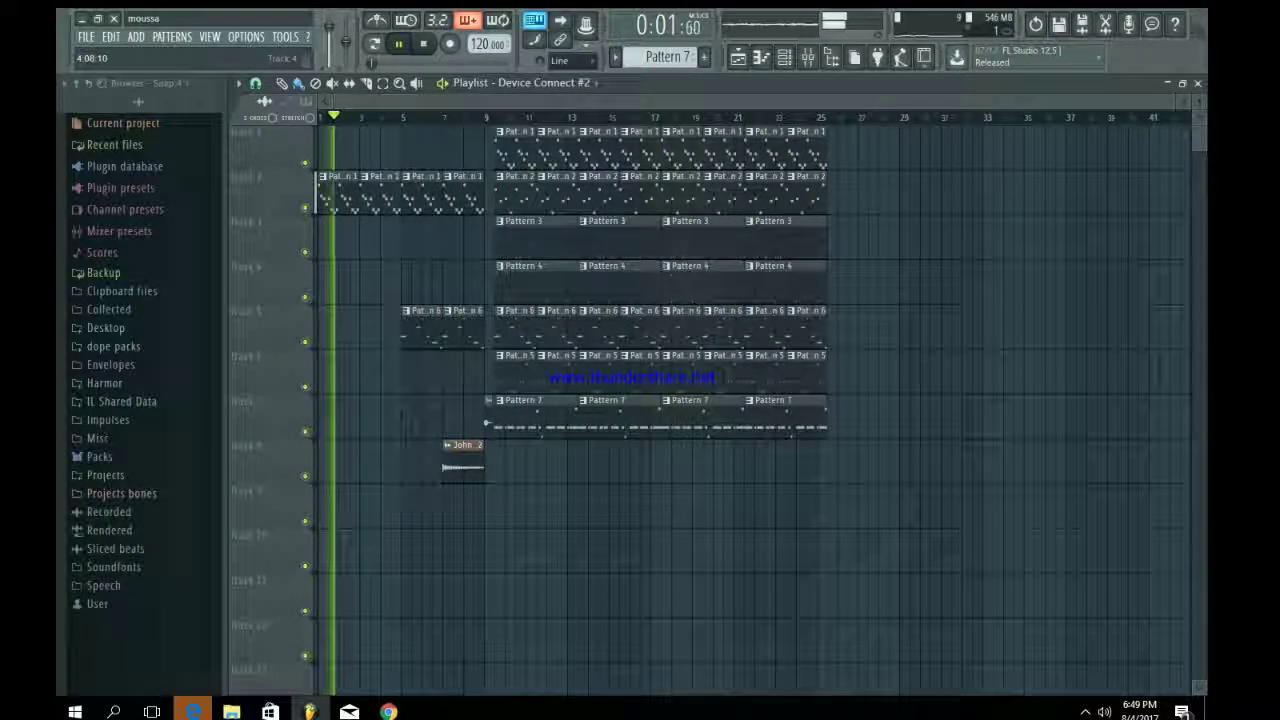